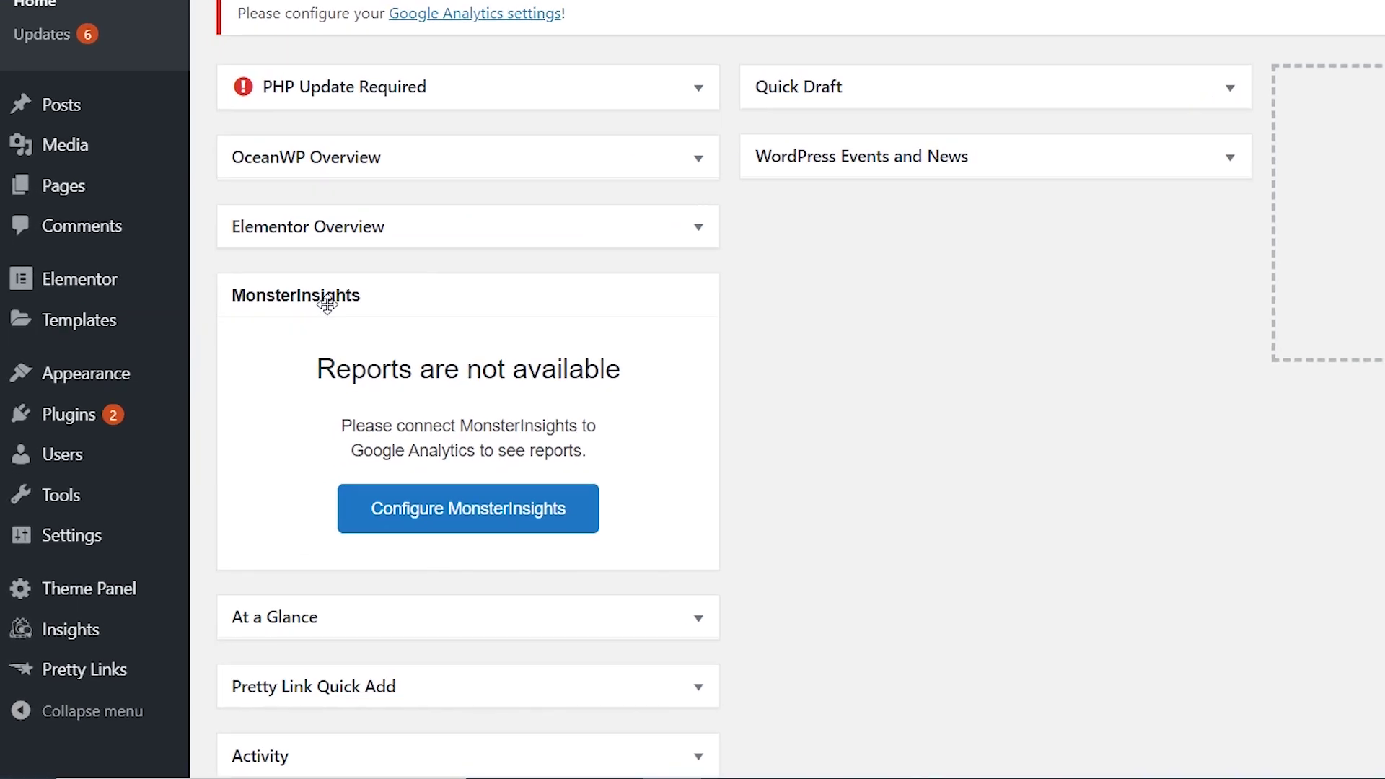
Find the Yoast SEO plugin by searching for "yoast seo" among new plugins, then install and activate it.
mouse_move(122, 477)
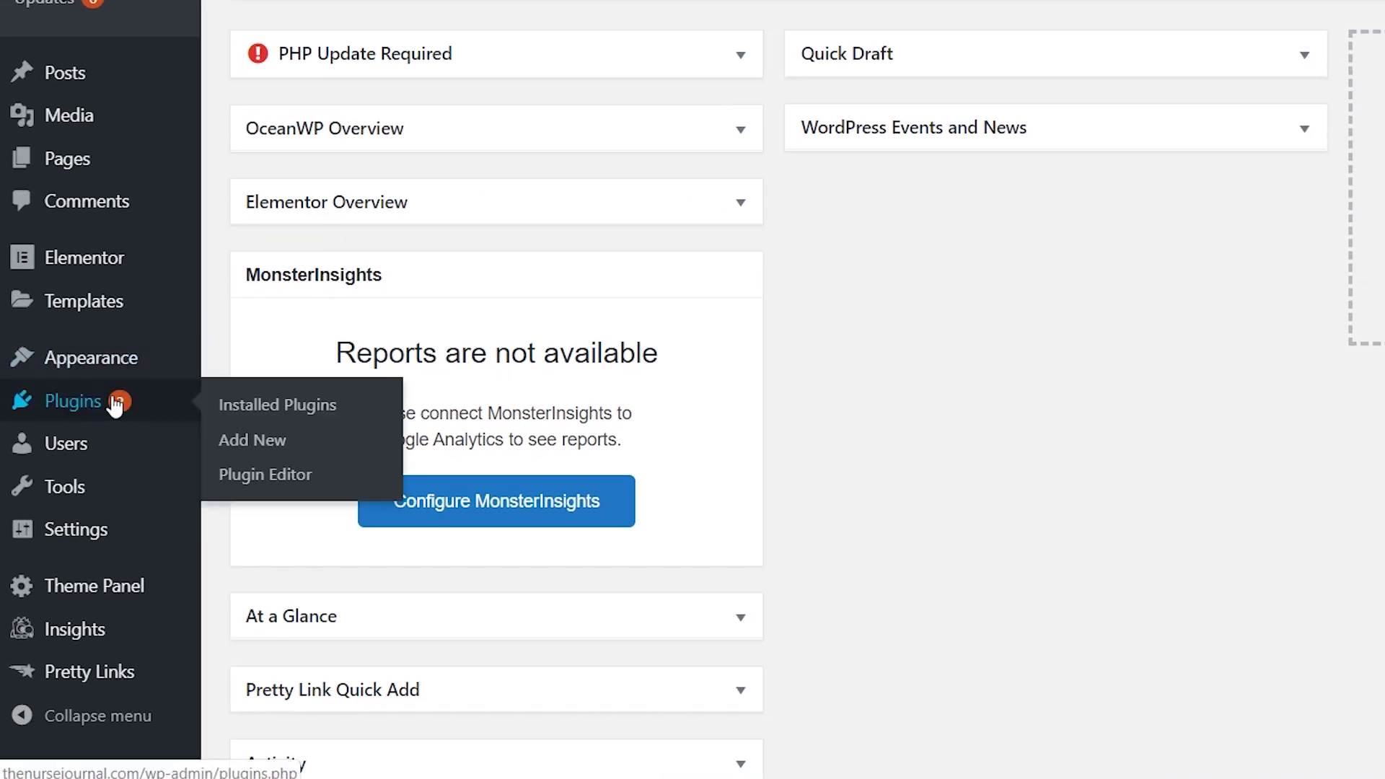
left_click(277, 444)
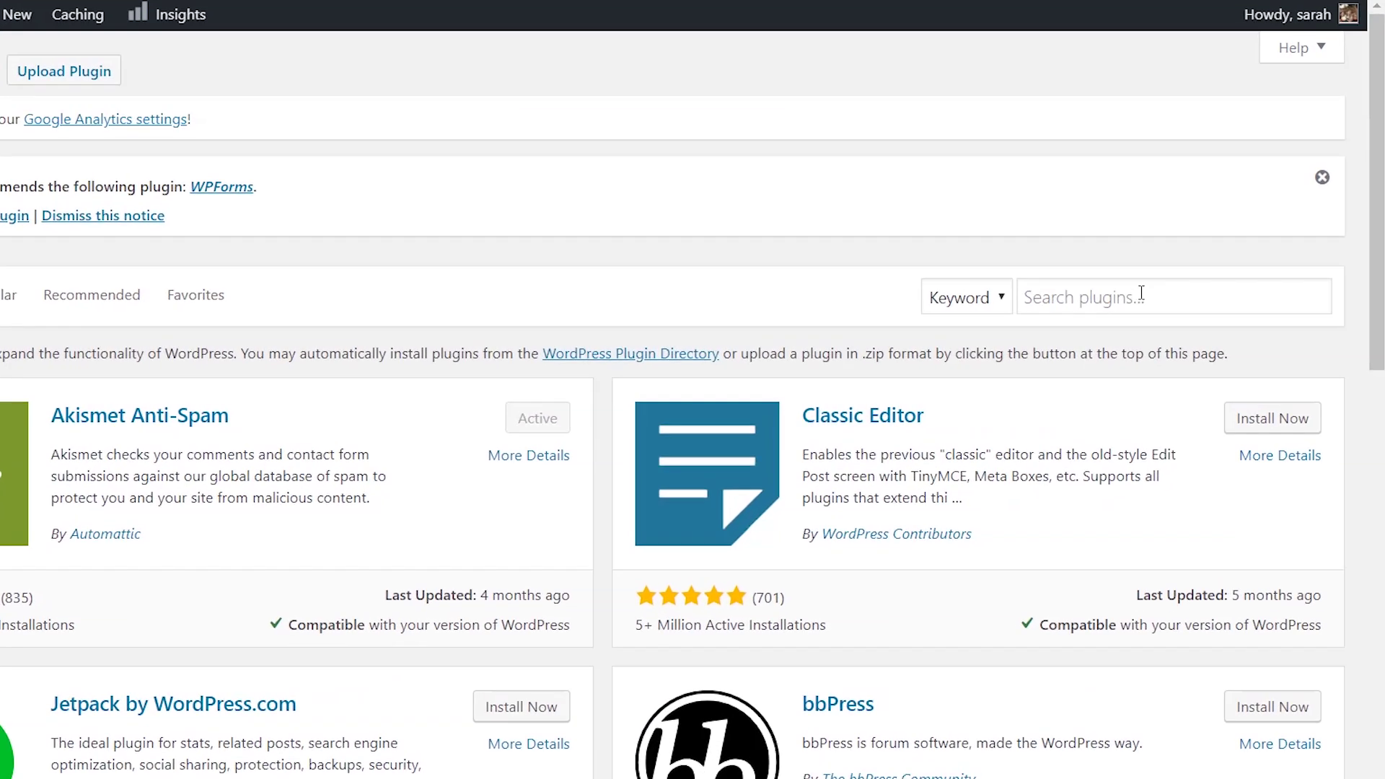
left_click(1203, 314)
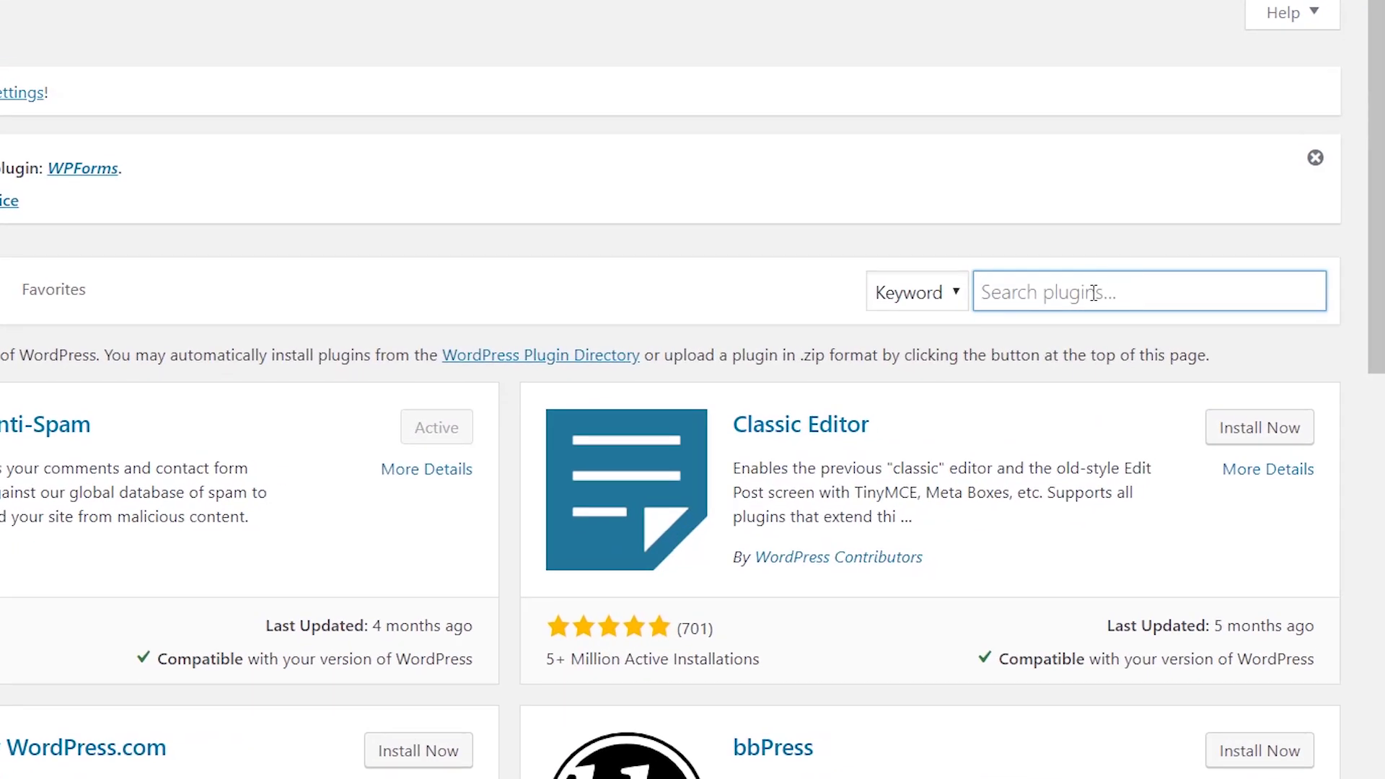
type("yoast seo")
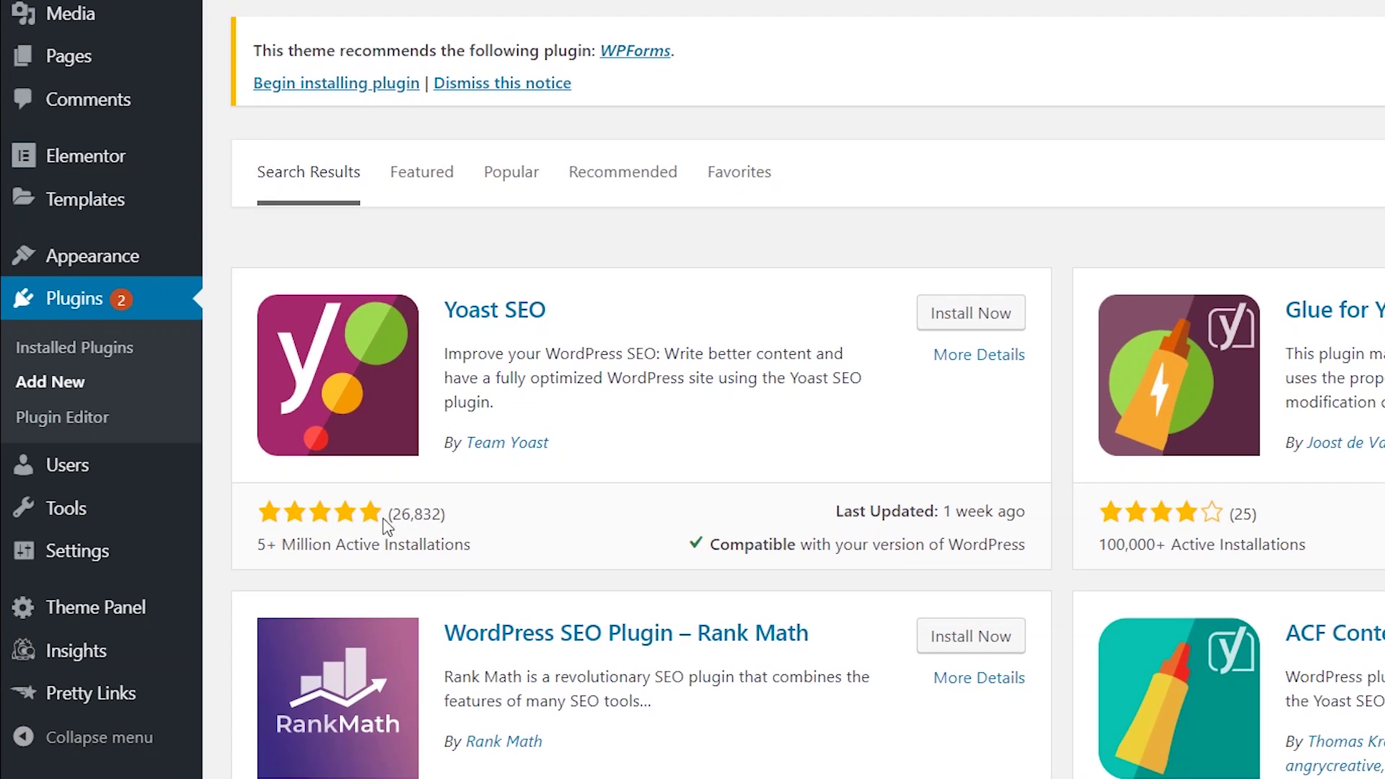
left_click(981, 322)
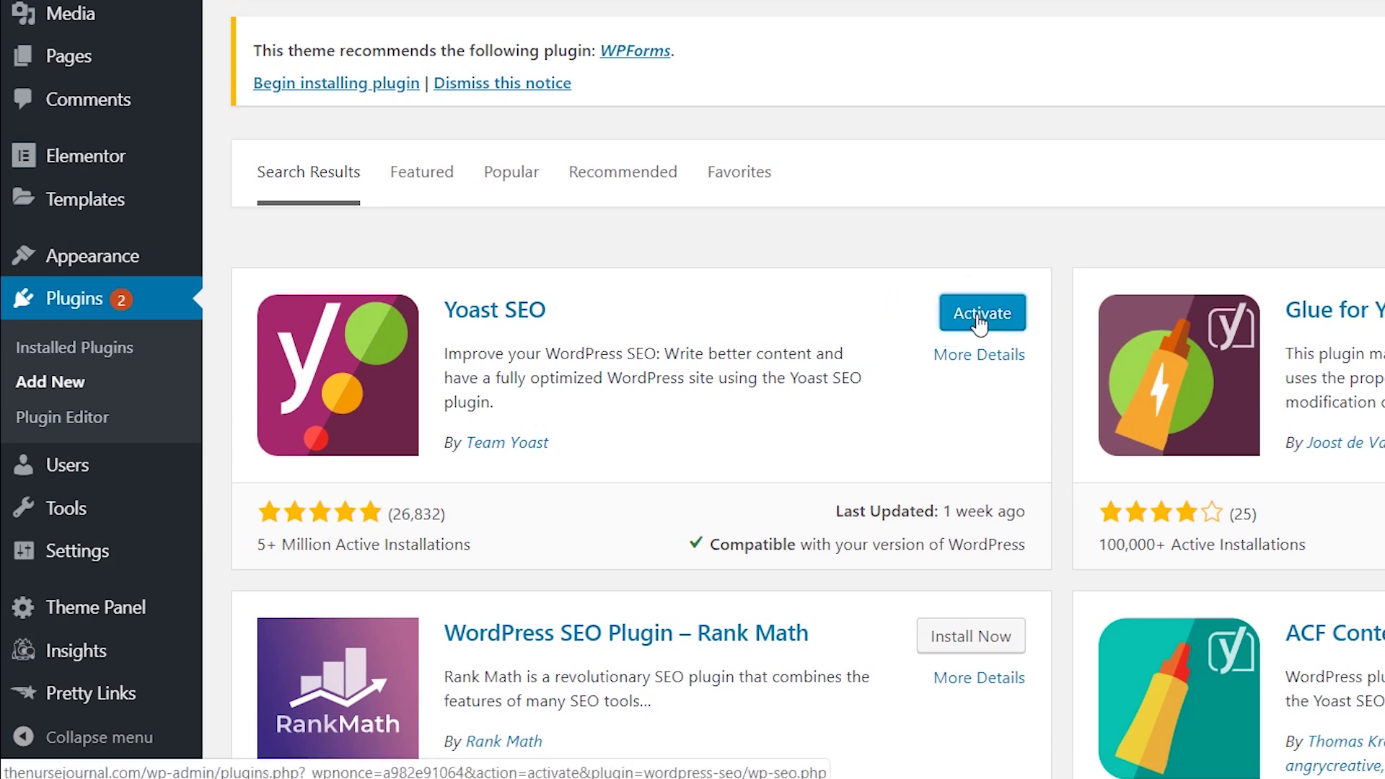
left_click(978, 322)
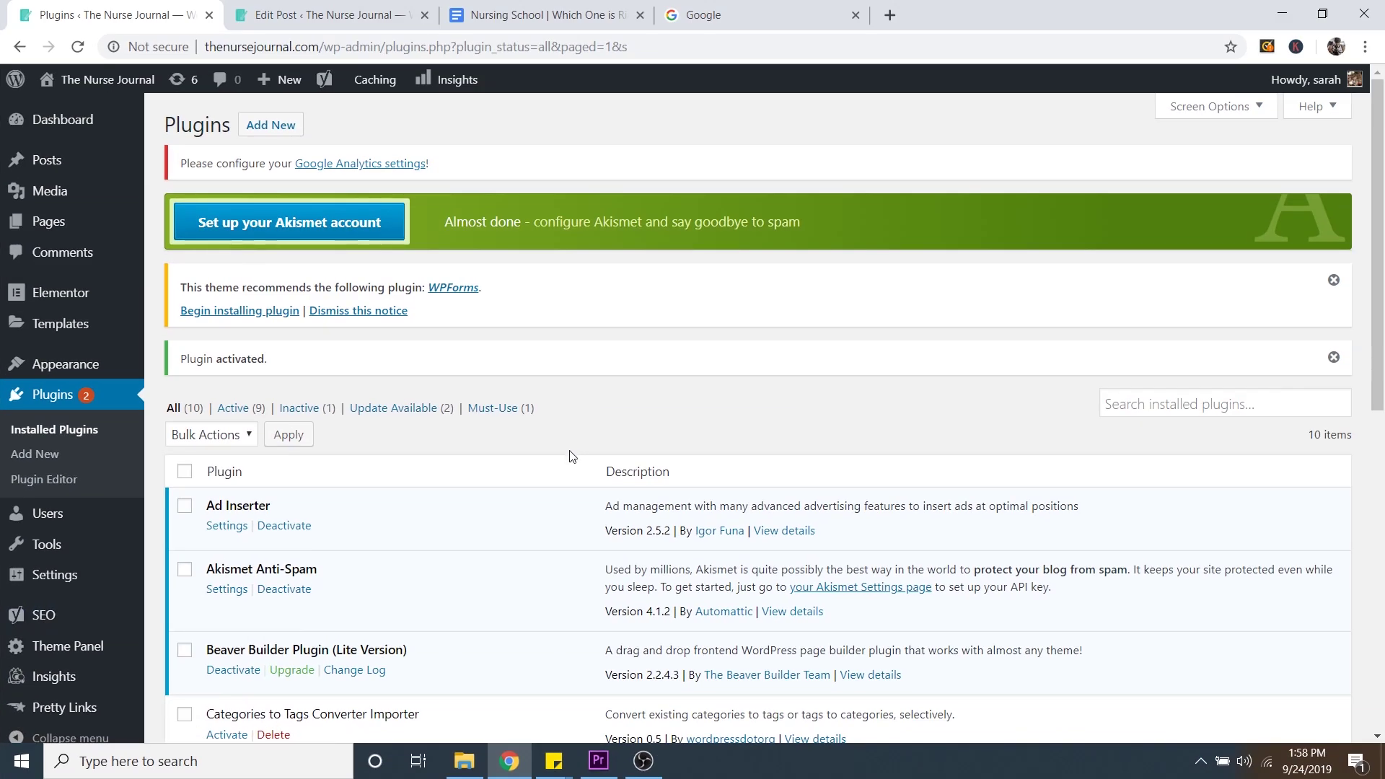
Open Yoast SEO's general settings and start the first-time configuration wizard.
scroll(653, 447, "down", 5)
scroll(564, 482, "down", 5)
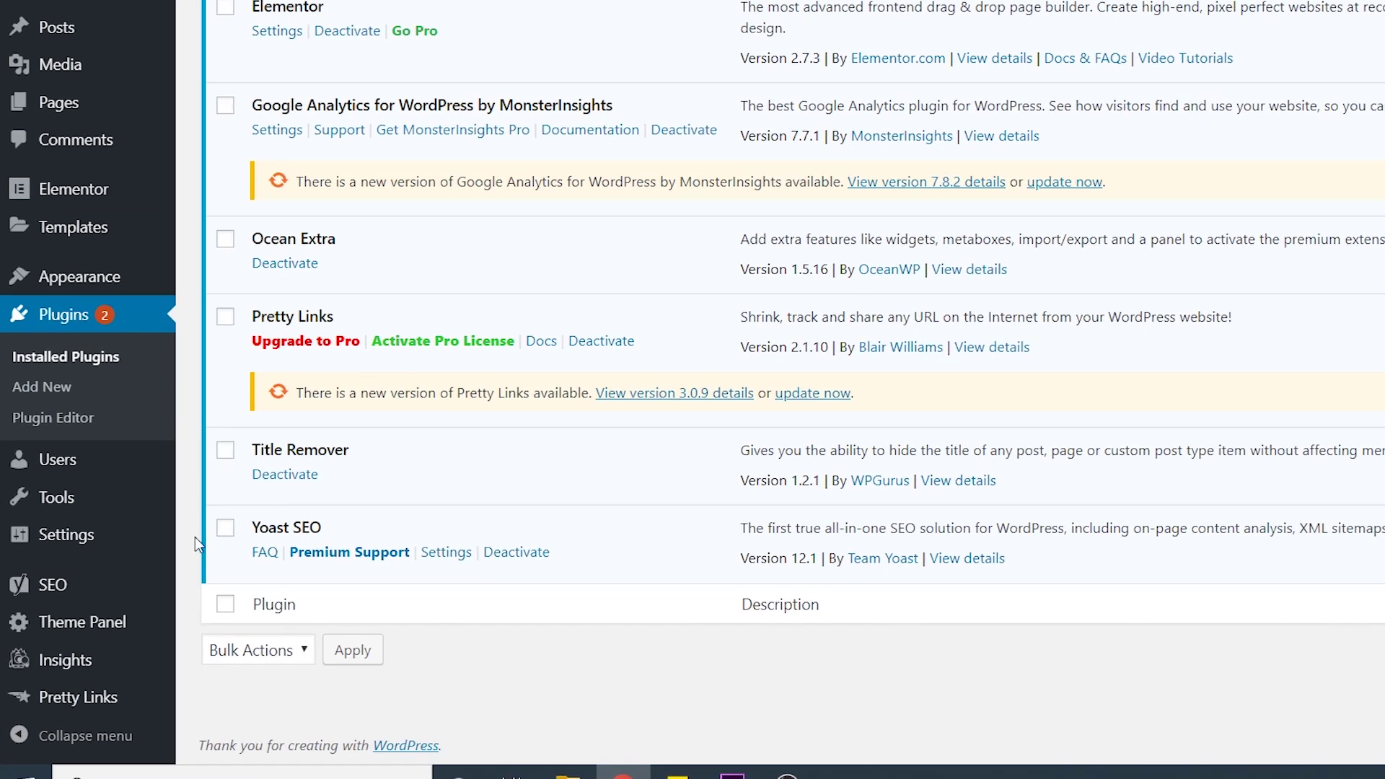
mouse_move(81, 597)
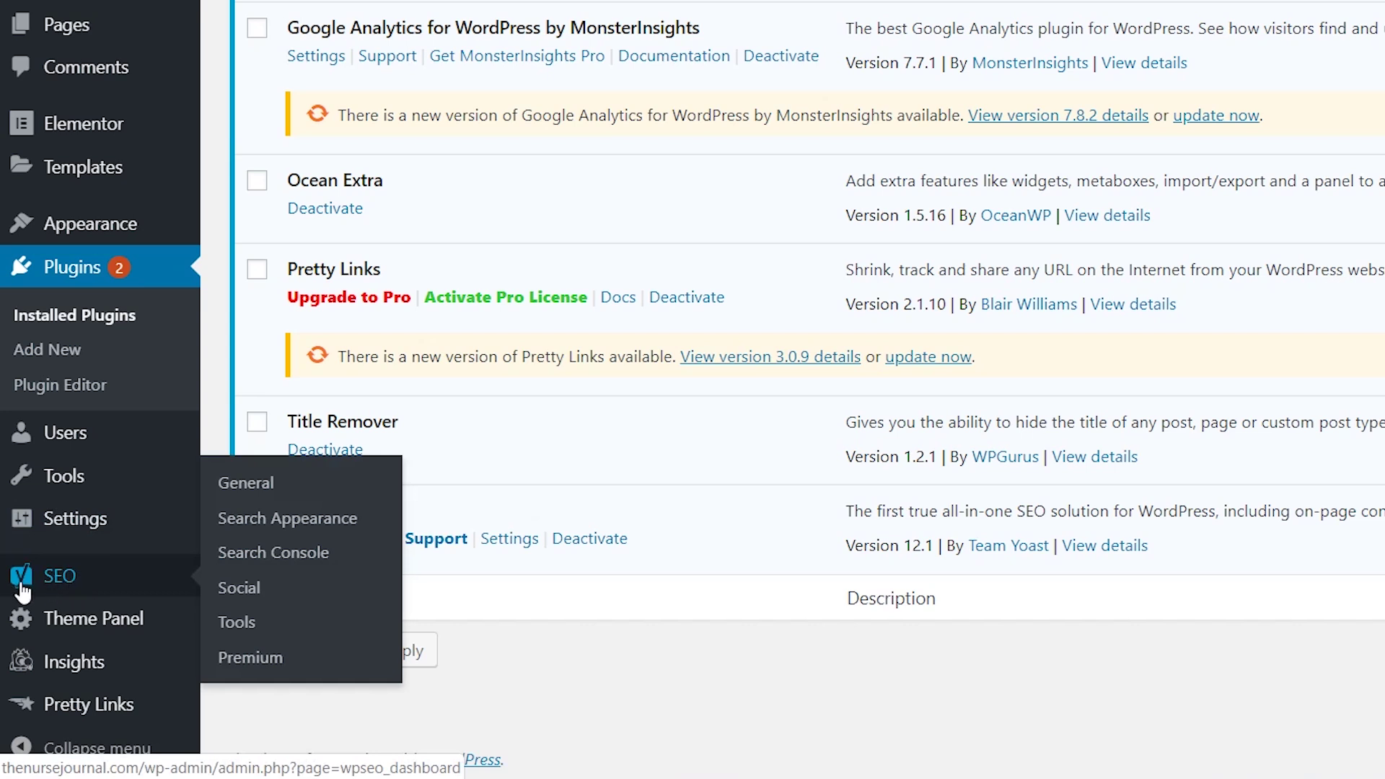
left_click(245, 483)
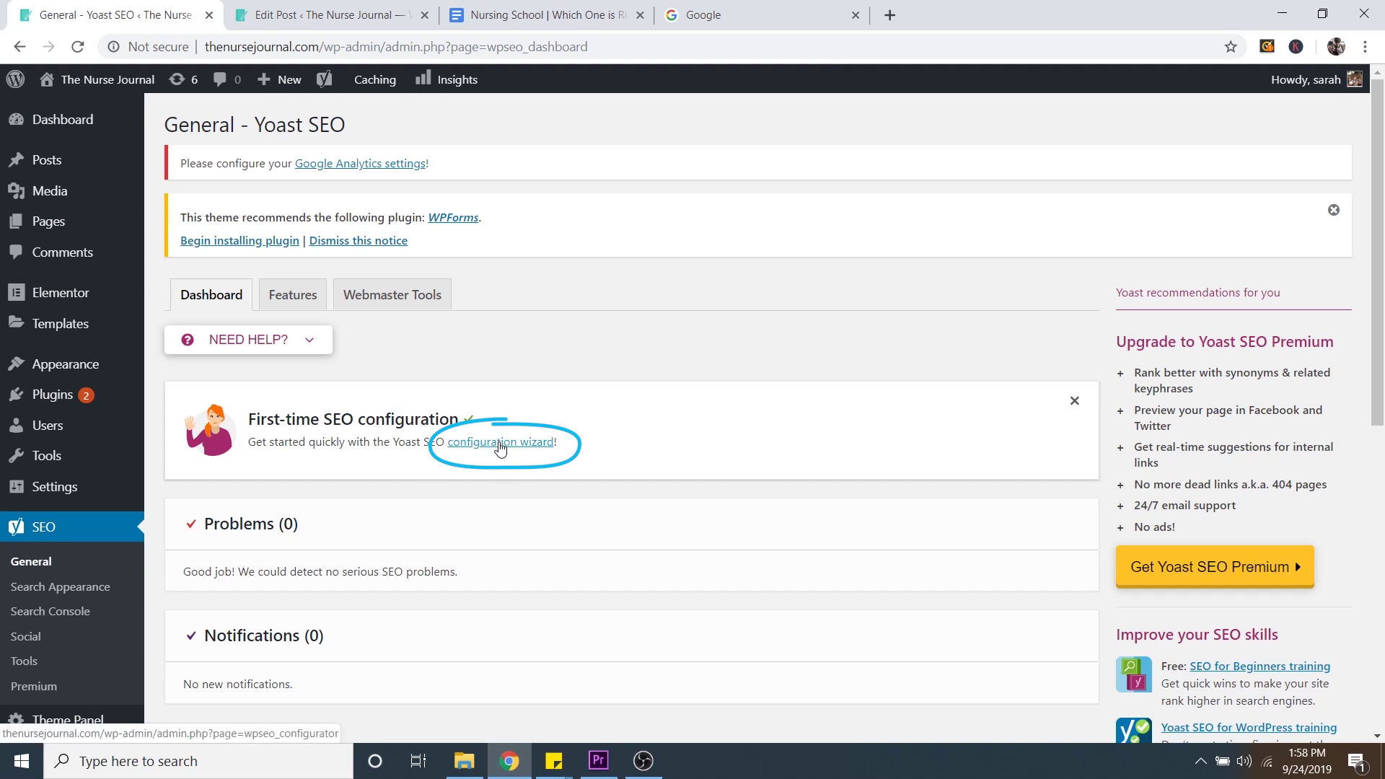
left_click(500, 451)
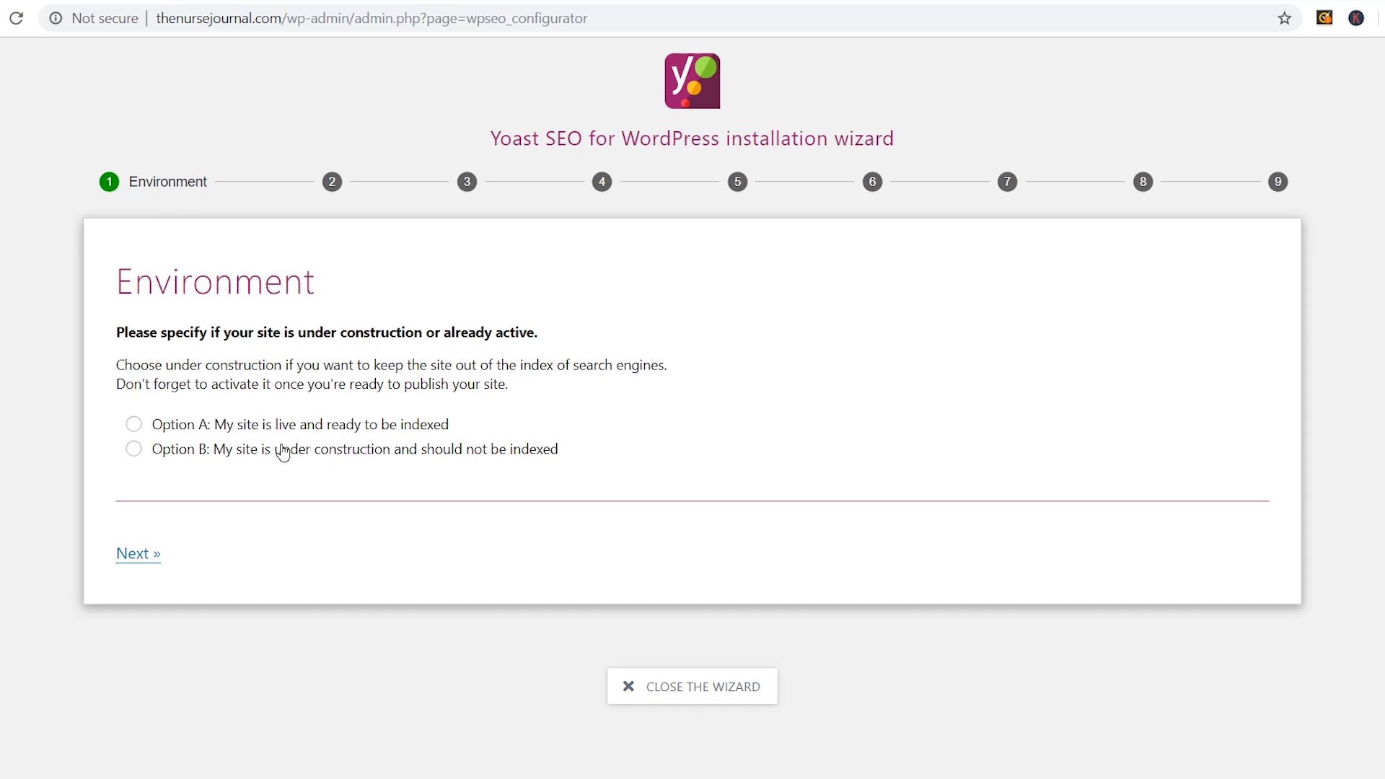
Declare the site live and ready to be indexed, and set its site type to a blog.
left_click(136, 428)
left_click(132, 569)
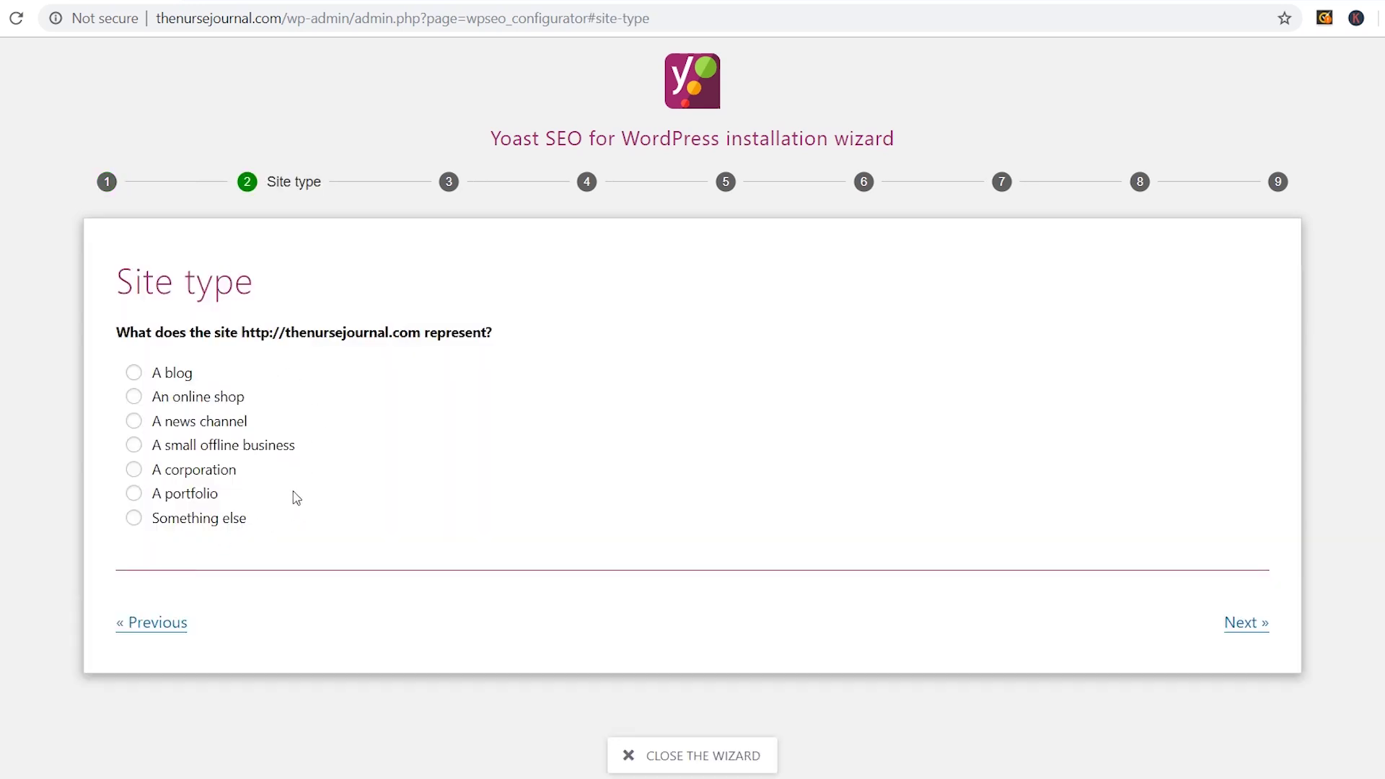
left_click(133, 375)
left_click(1238, 634)
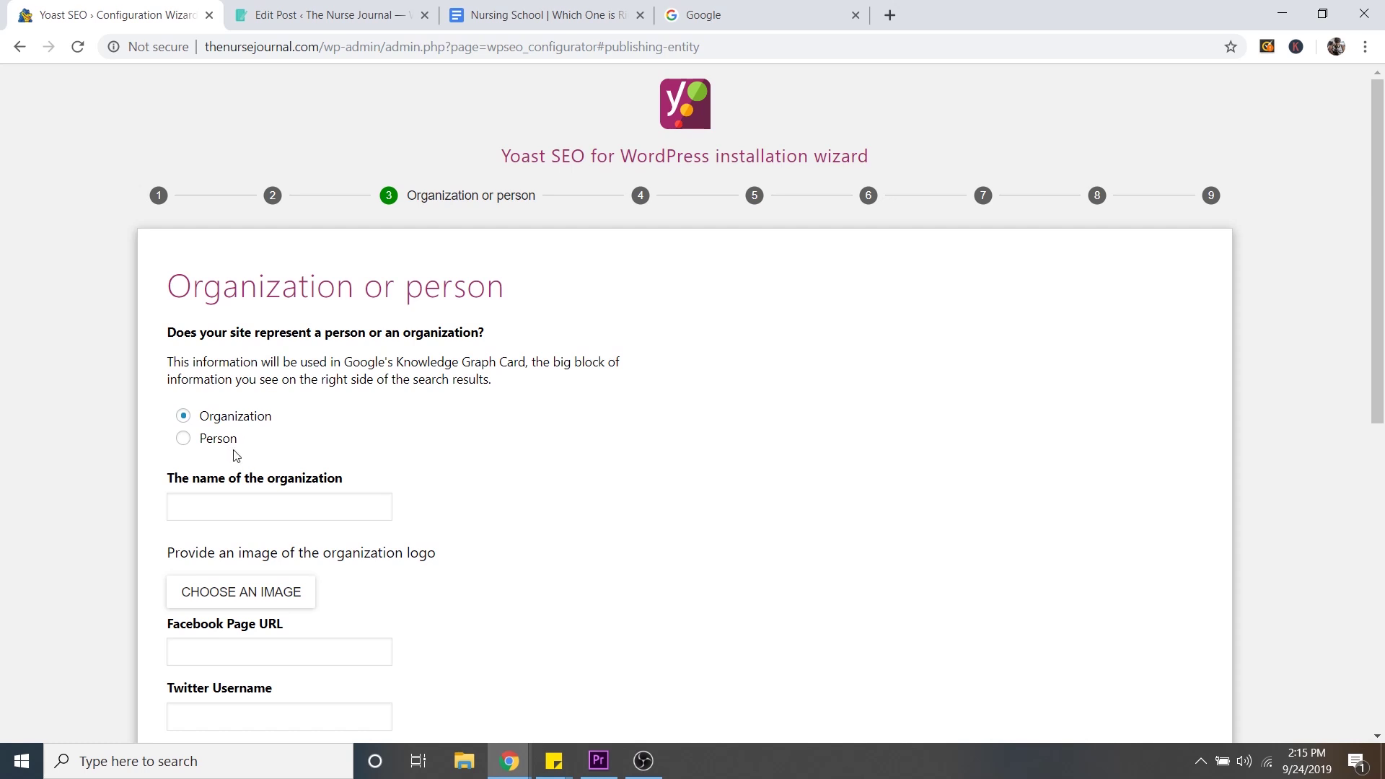
Enter "The Nurse Journal" as the name of the organization.
scroll(413, 466, "down", 1)
scroll(414, 467, "down", 1)
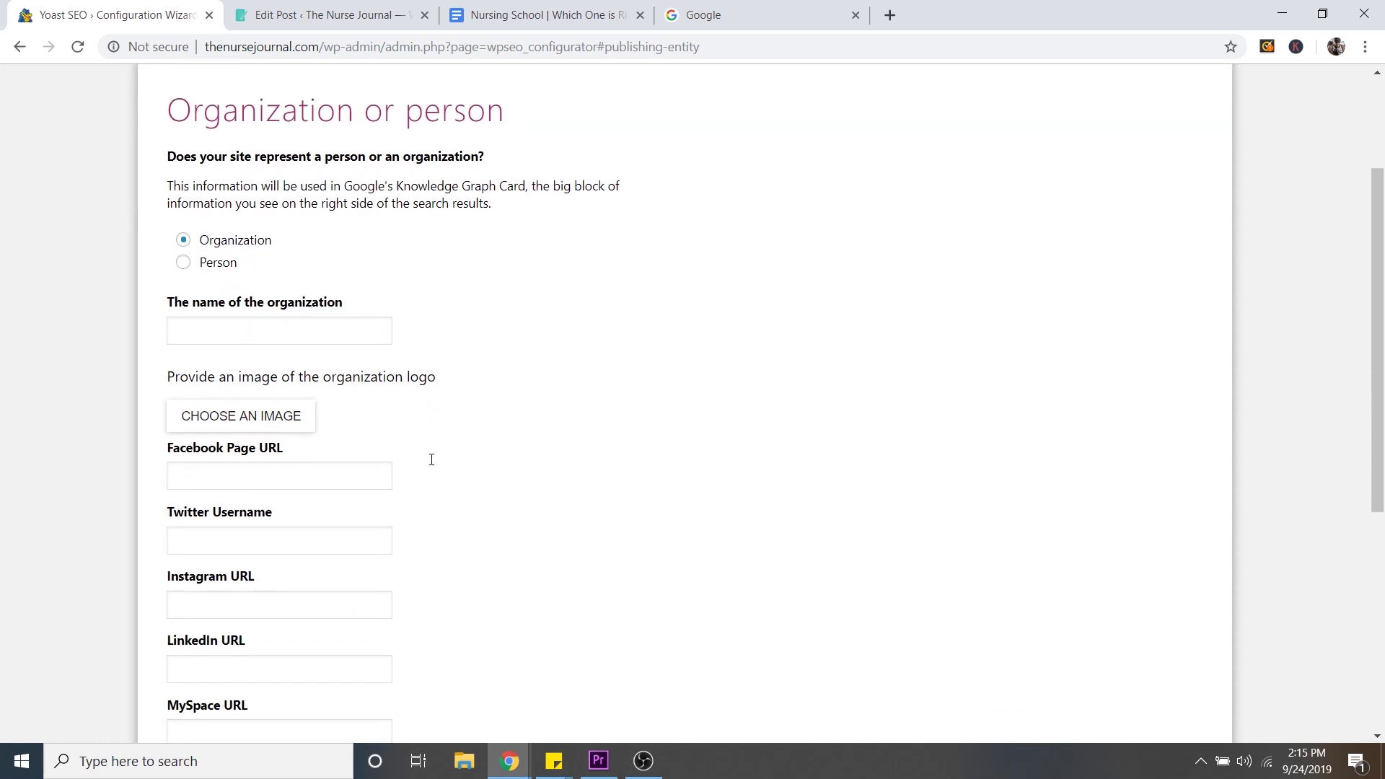
left_click(303, 330)
type("The Nurse Journal")
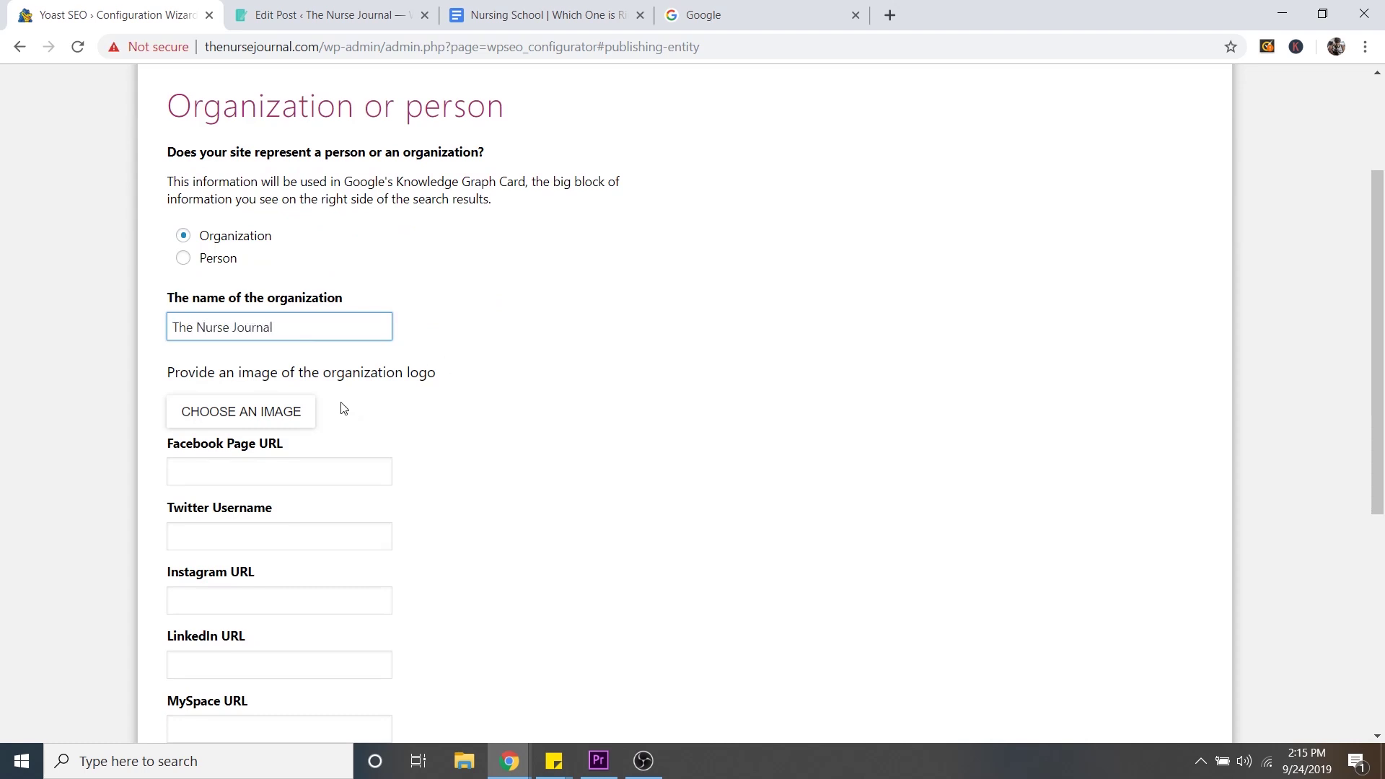
Upload the file "The Nurse Journal Logo" from the Desktop and use it as the organization logo.
left_click(245, 412)
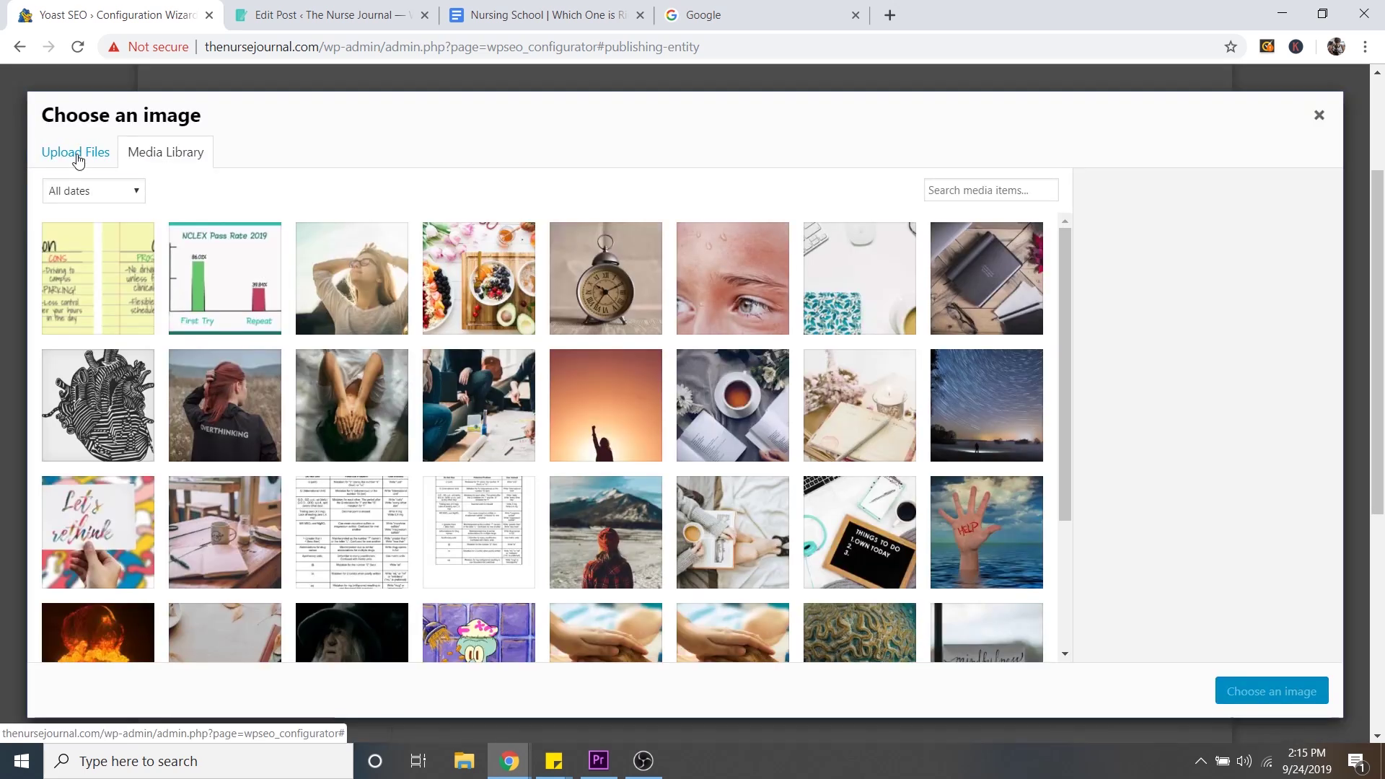
left_click(42, 153)
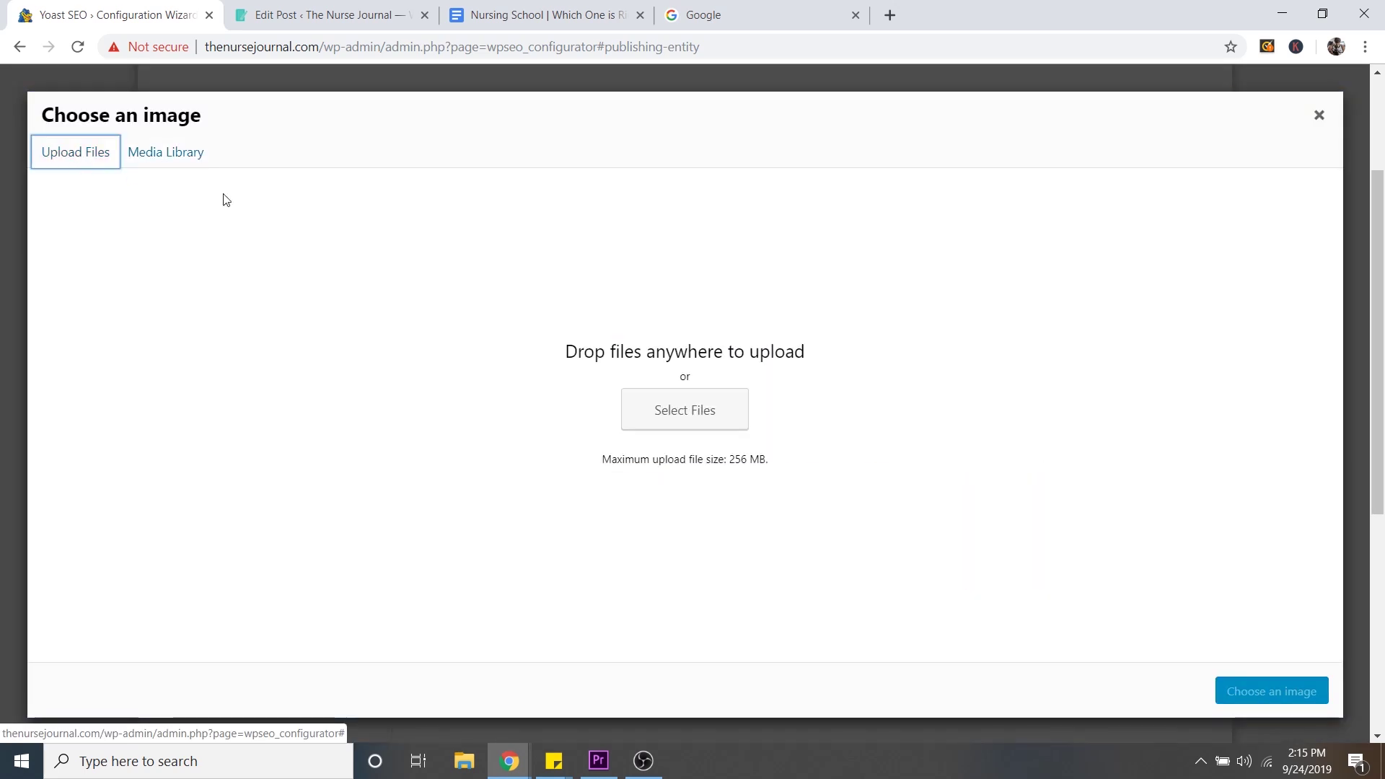
left_click(700, 416)
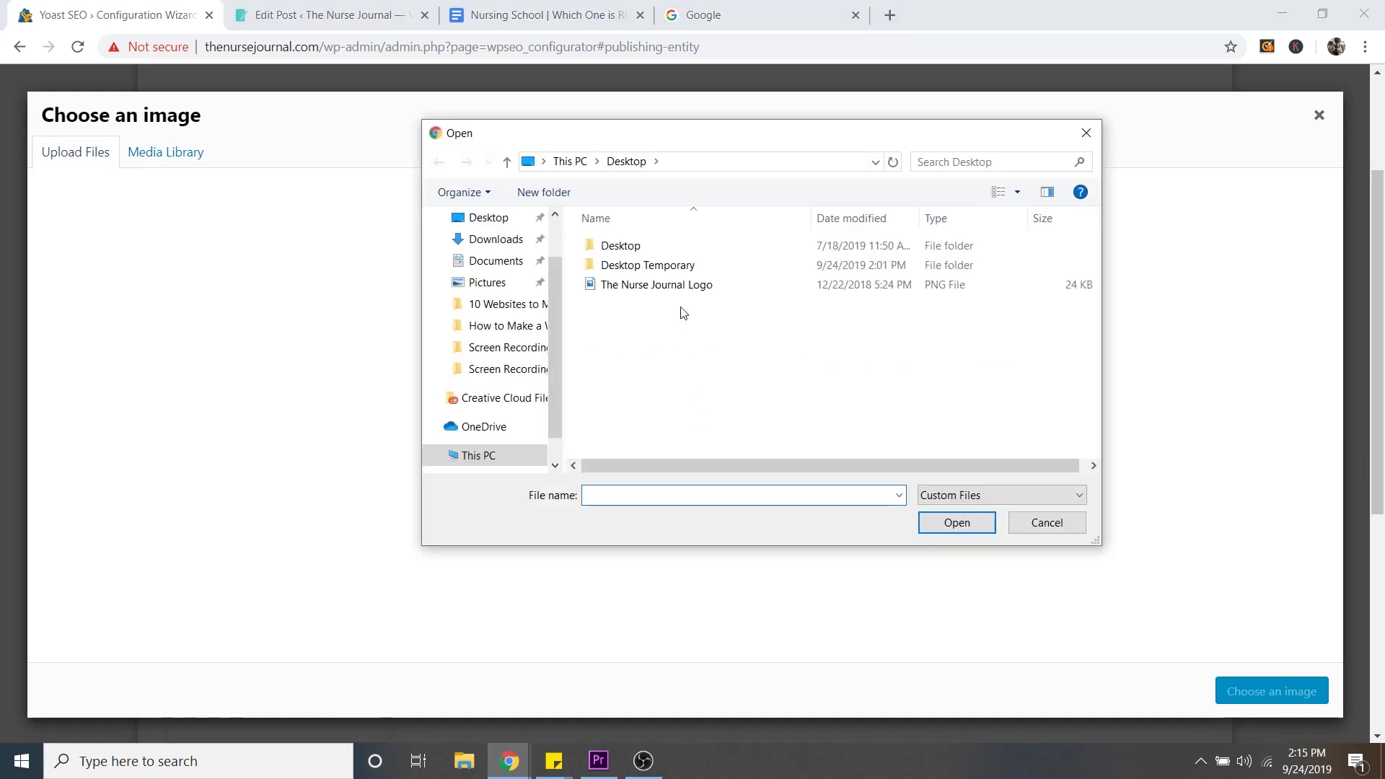
left_click(687, 287)
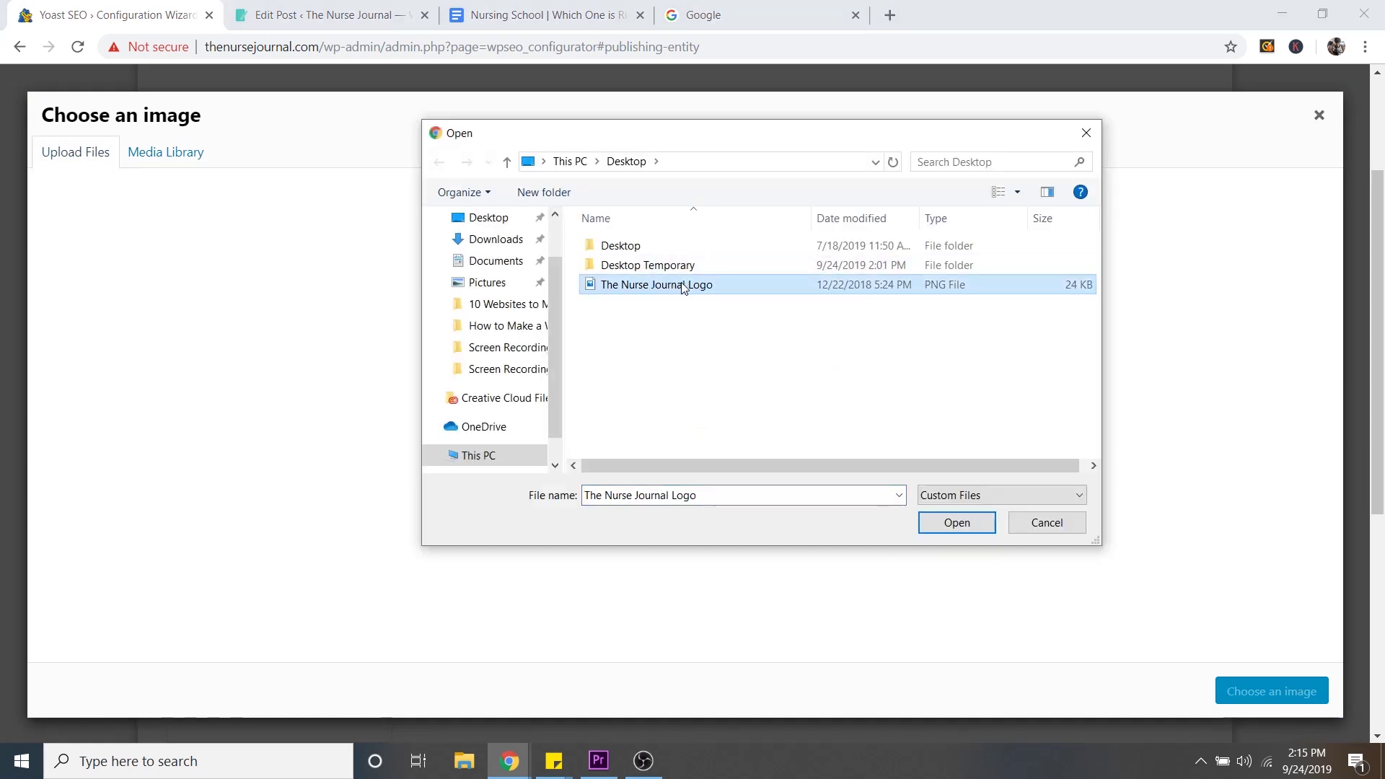
left_click(945, 526)
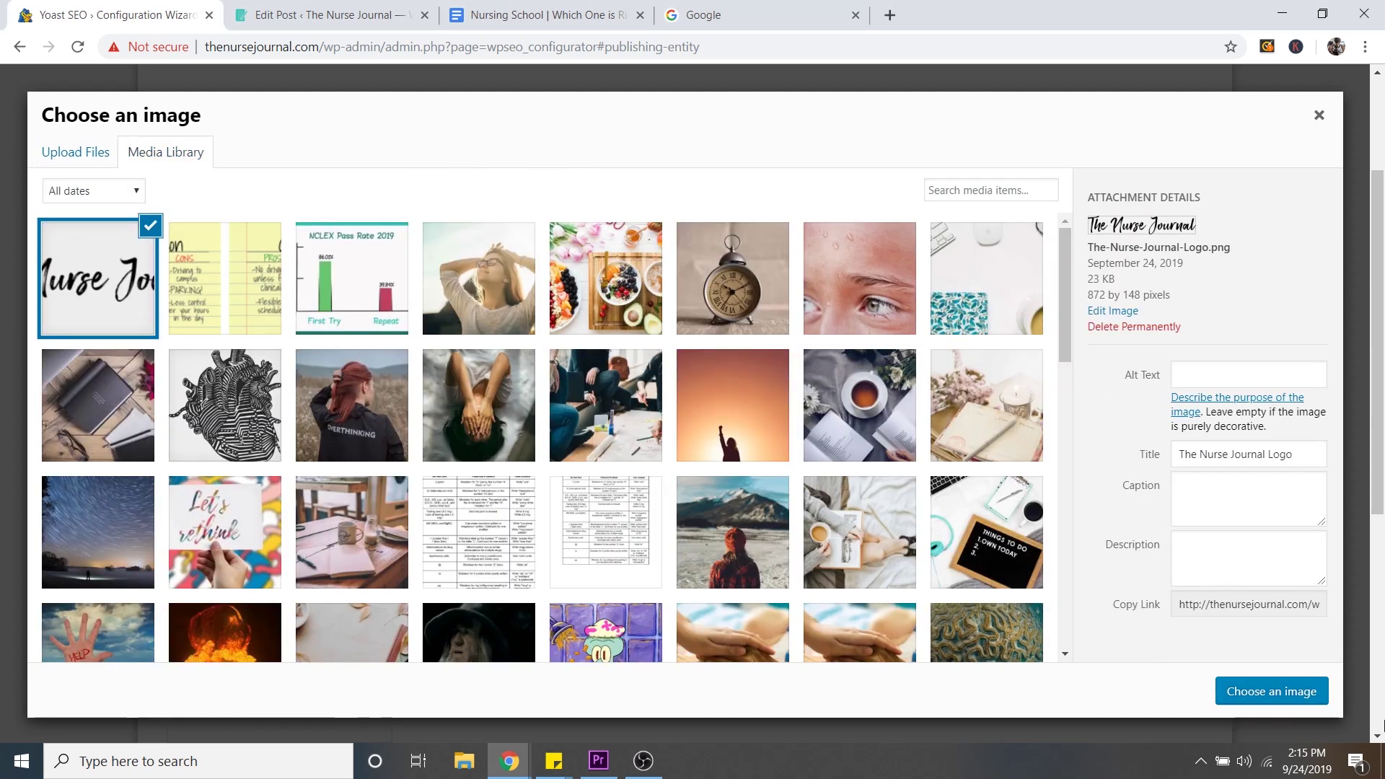
left_click(1274, 695)
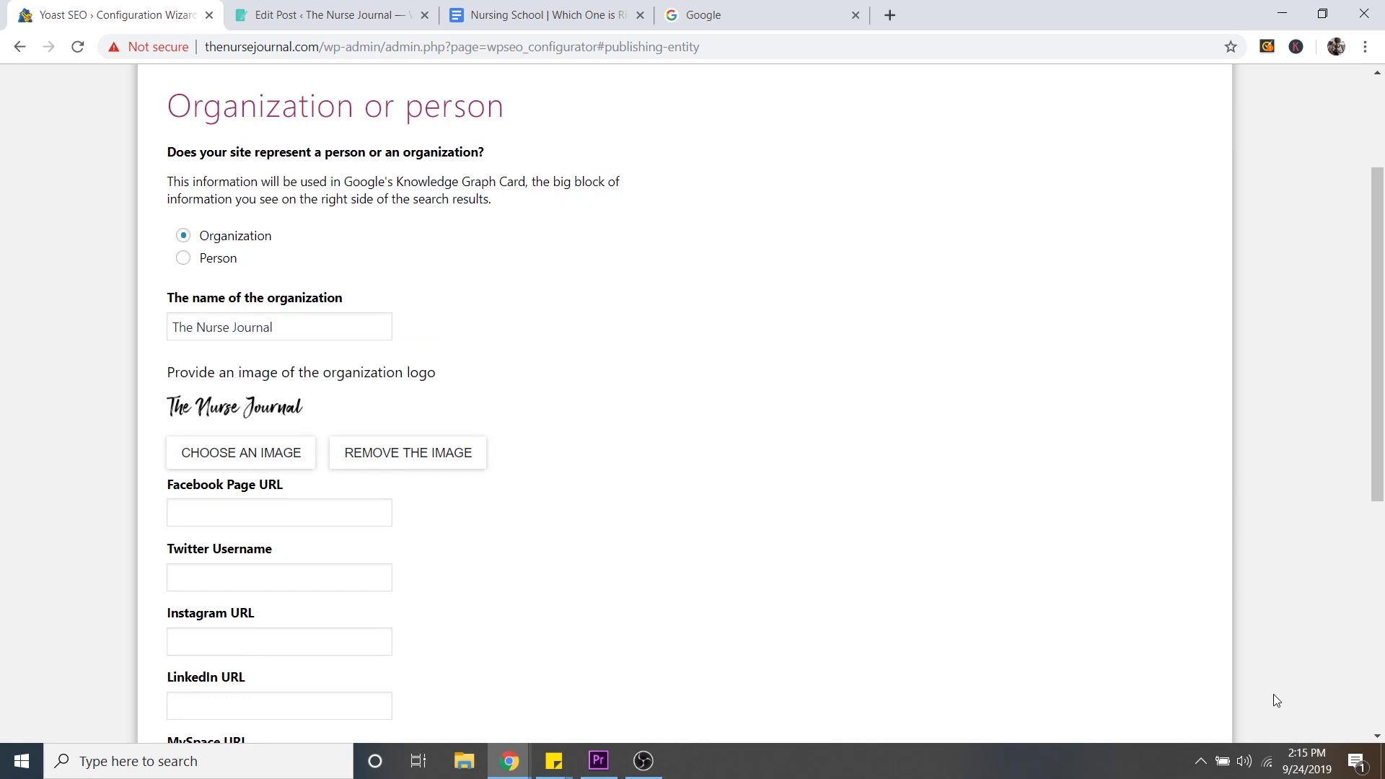
Leave the social profile fields empty and continue to the wizard's search engine visibility settings.
scroll(628, 459, "down", 4)
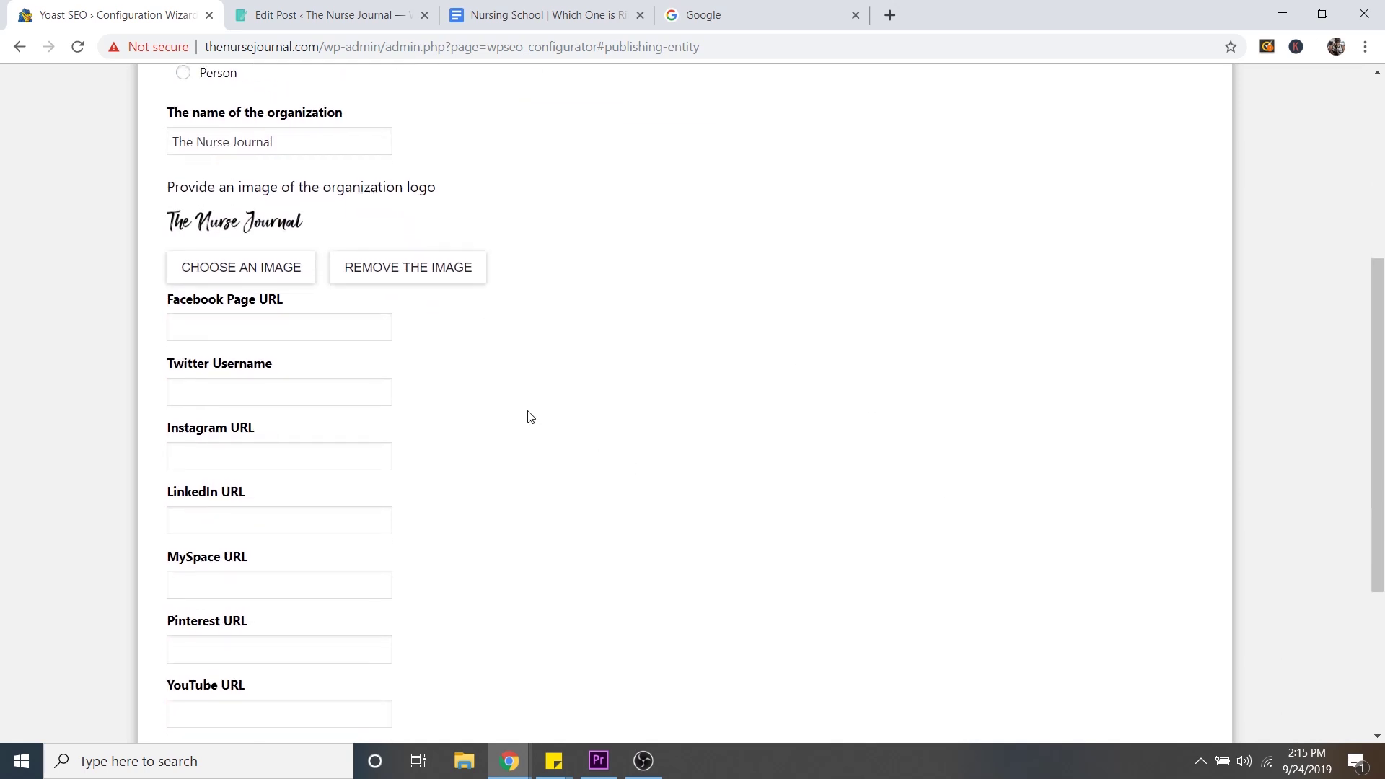
scroll(411, 267, "down", 1)
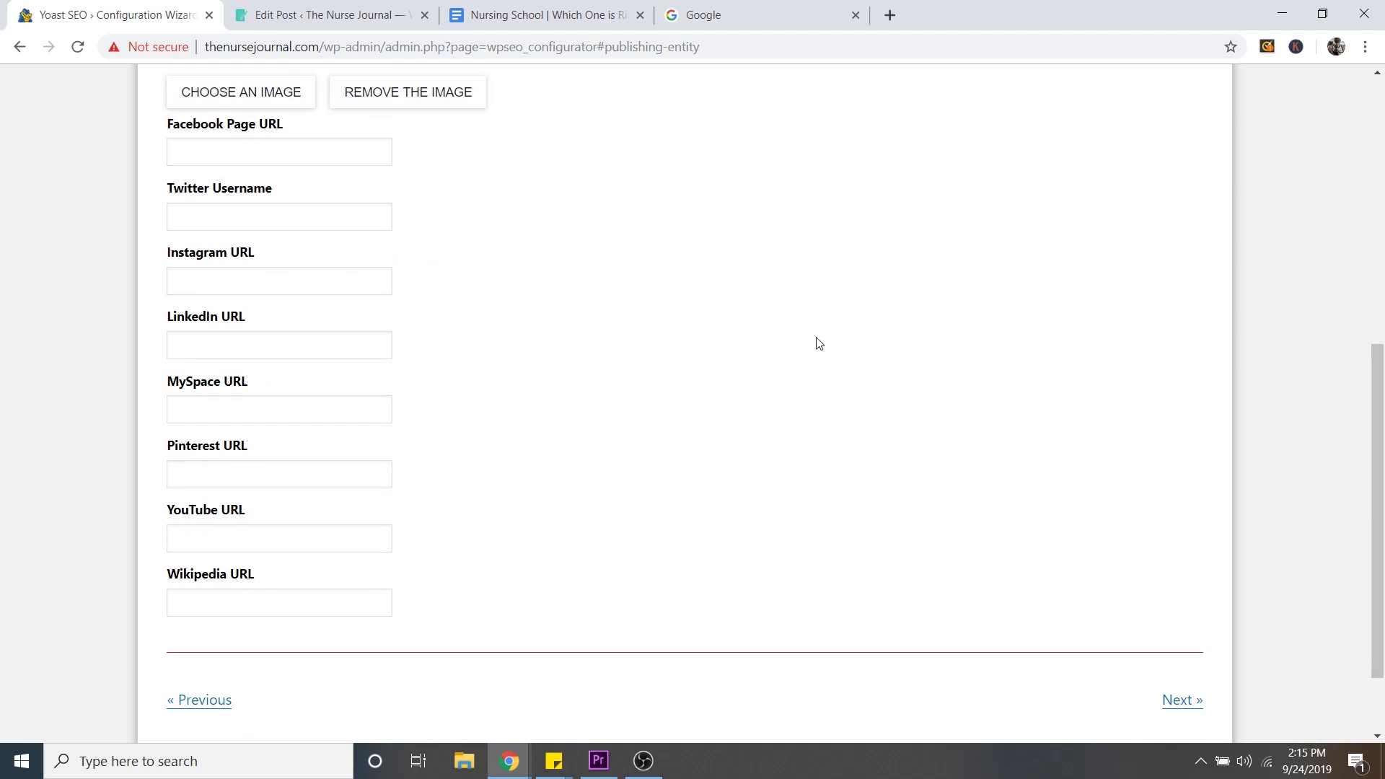
scroll(960, 386, "down", 2)
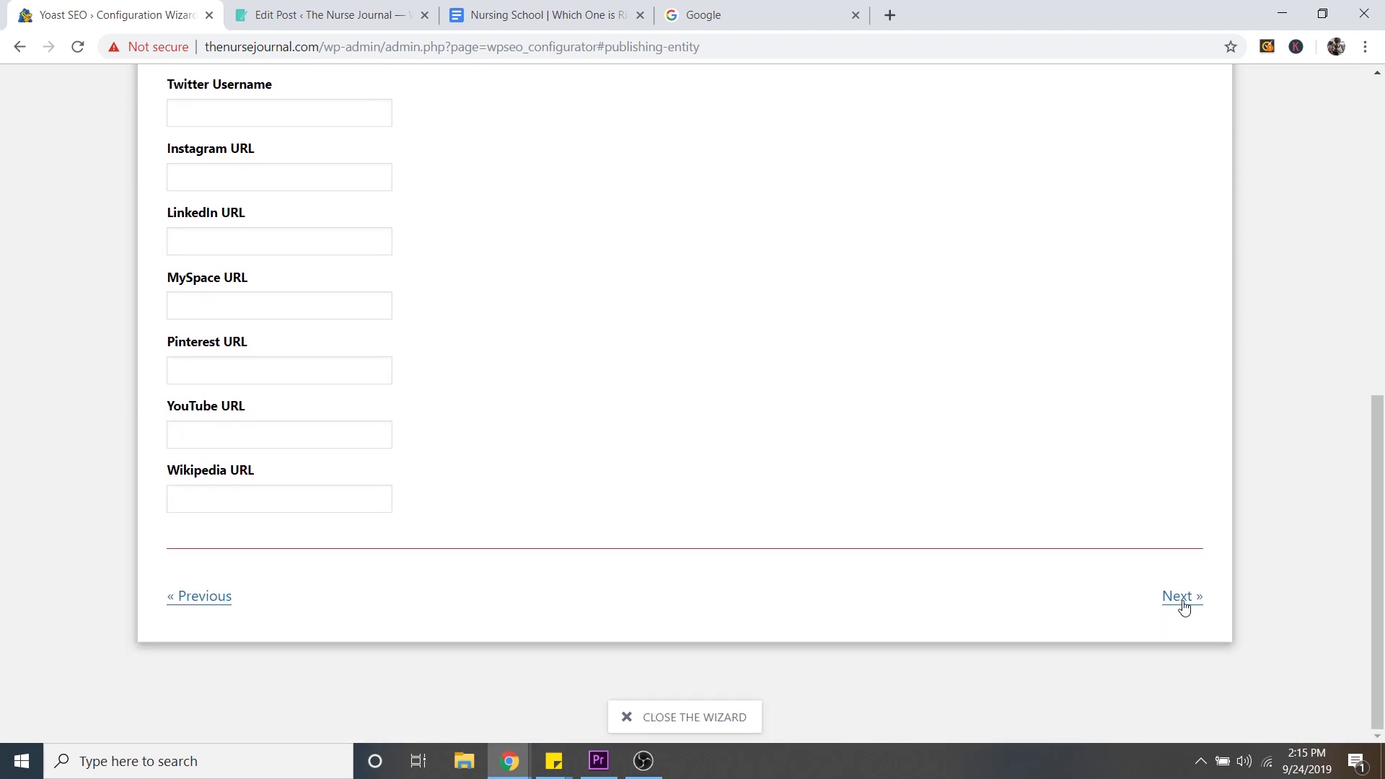
left_click(1184, 599)
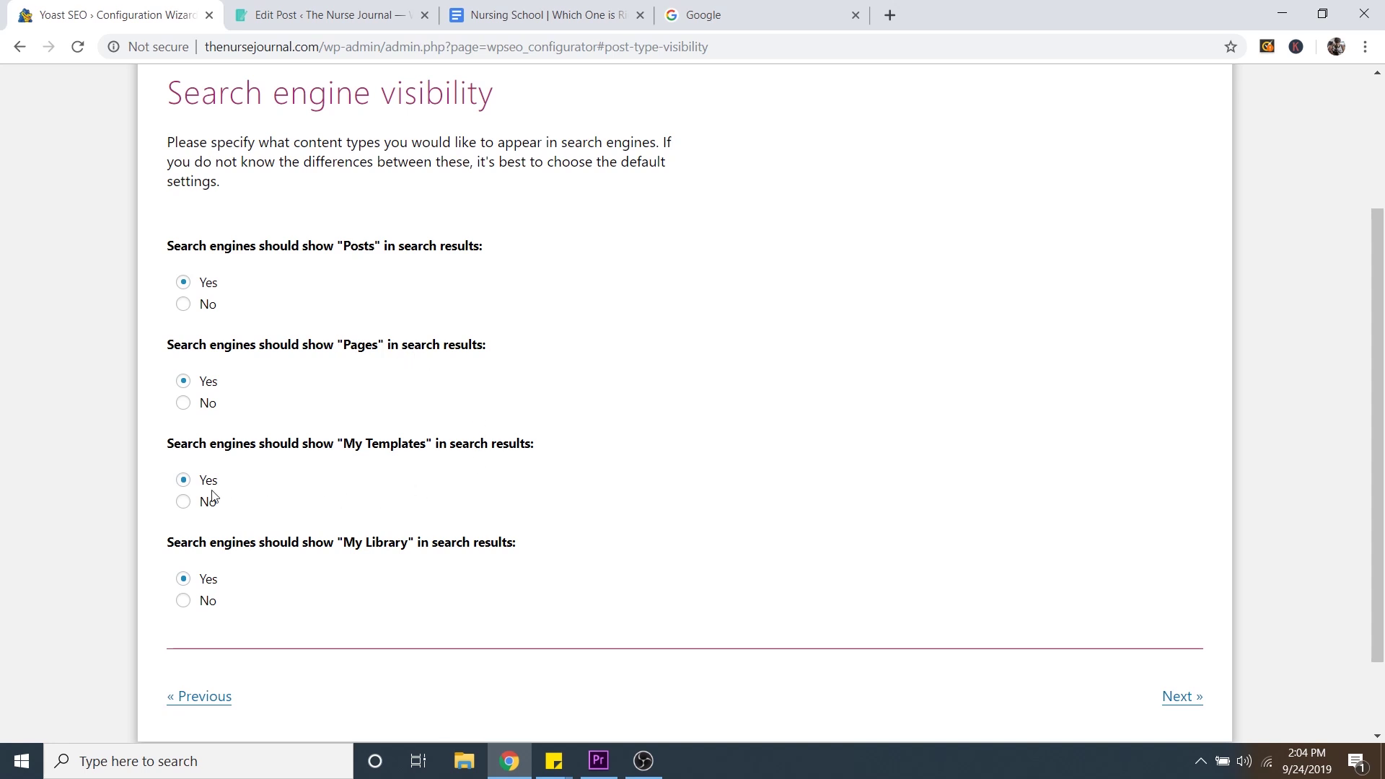
Exclude "My Templates" and "My Library" from search results and continue to the multiple authors question.
left_click(183, 503)
left_click(191, 605)
left_click(1176, 697)
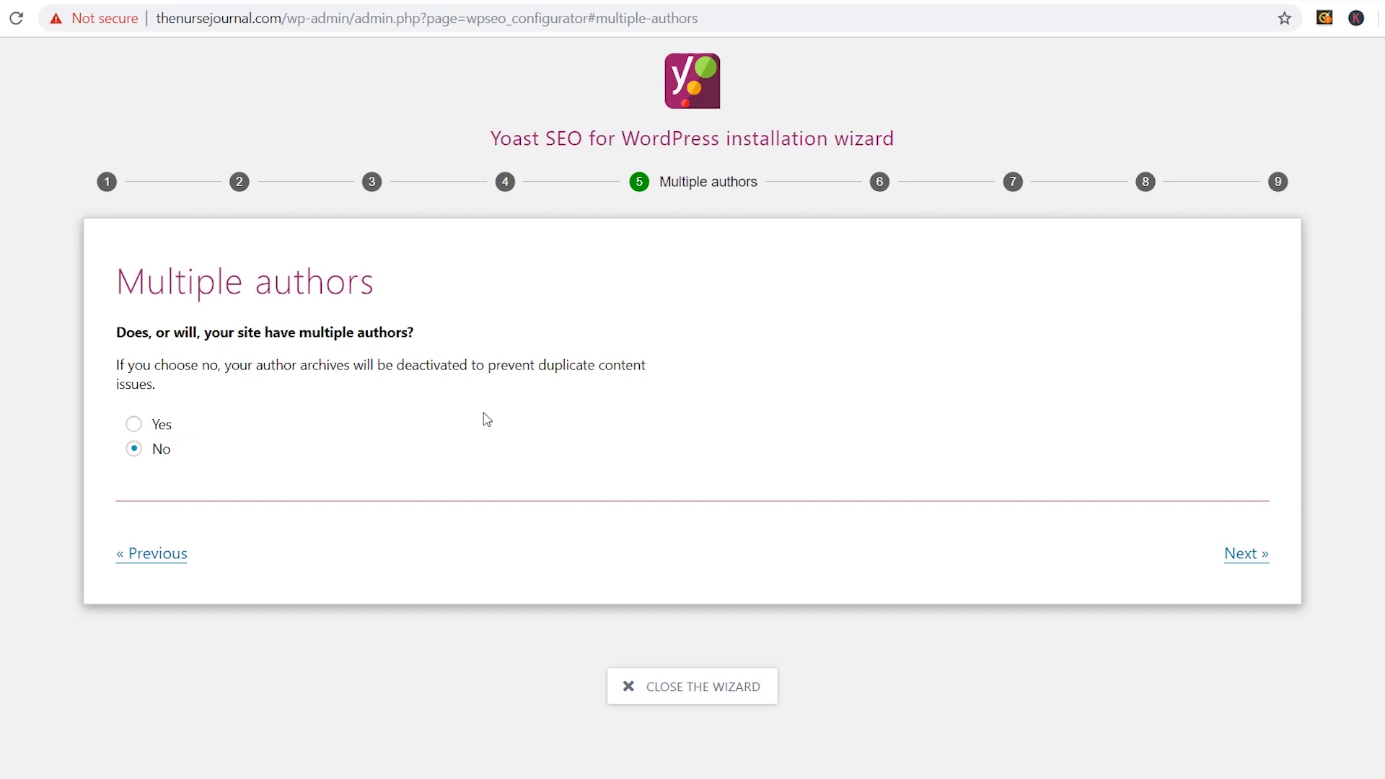
Keep the multiple authors answer at No and continue to the title settings.
left_click_drag(542, 368, 650, 370)
left_click(659, 374)
left_click(1250, 565)
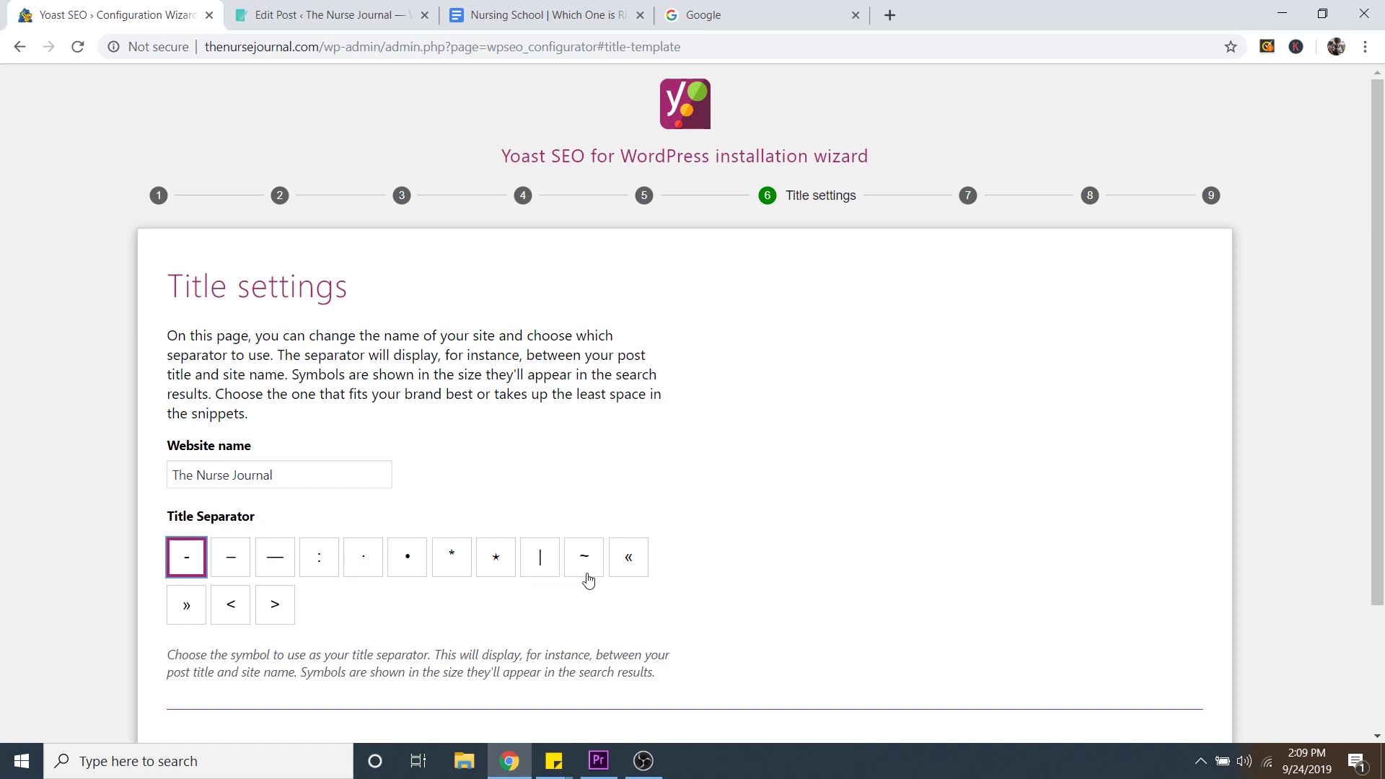
Search Google for "nursing" and examine which separators the result titles use between page title and site name.
left_click(734, 9)
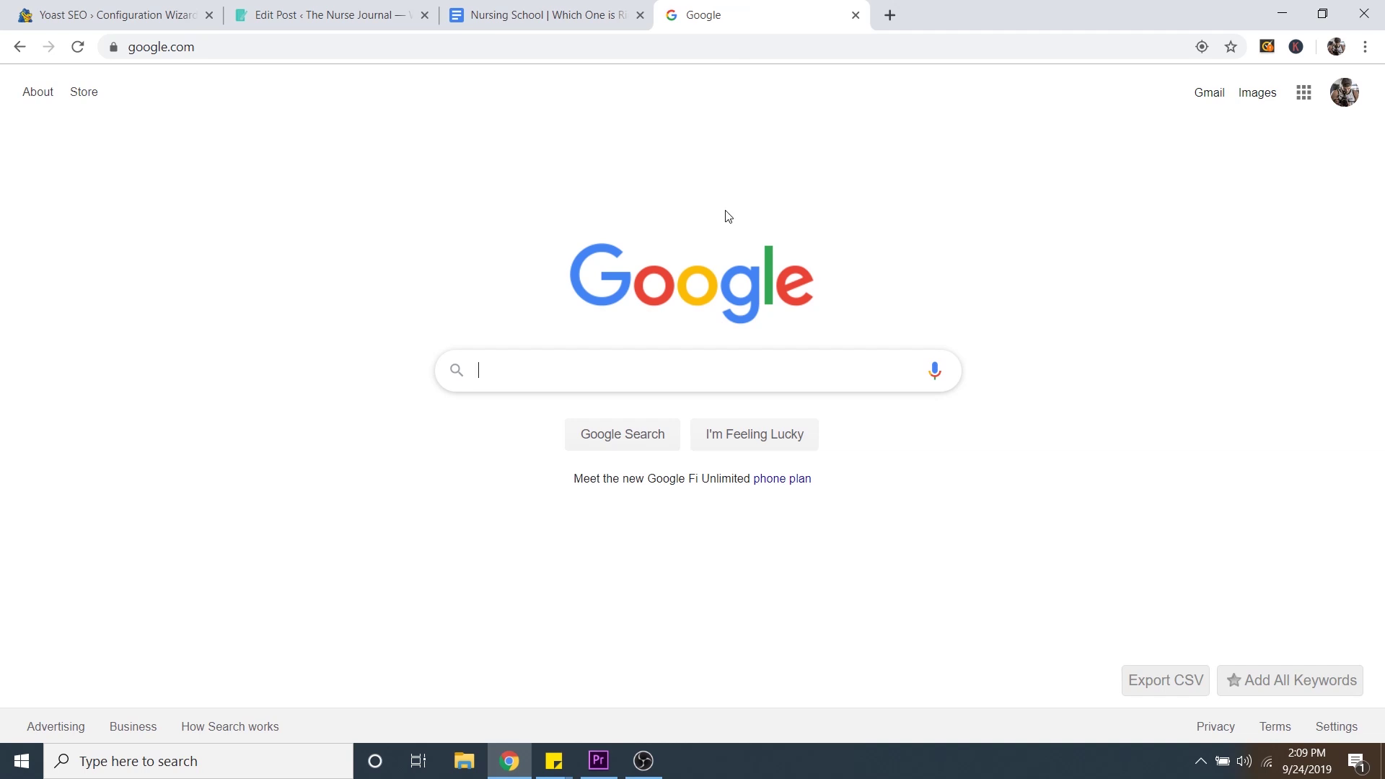
type("nursing")
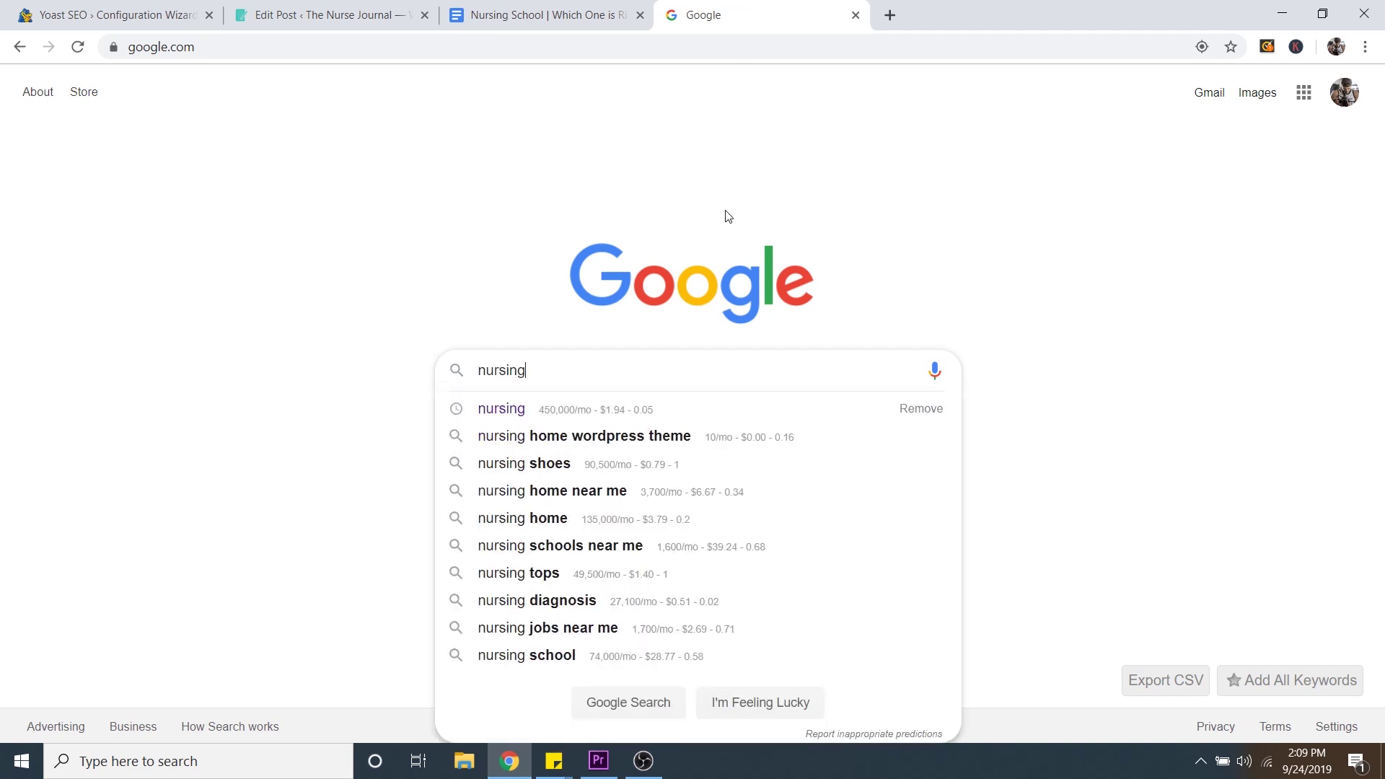
key("Return")
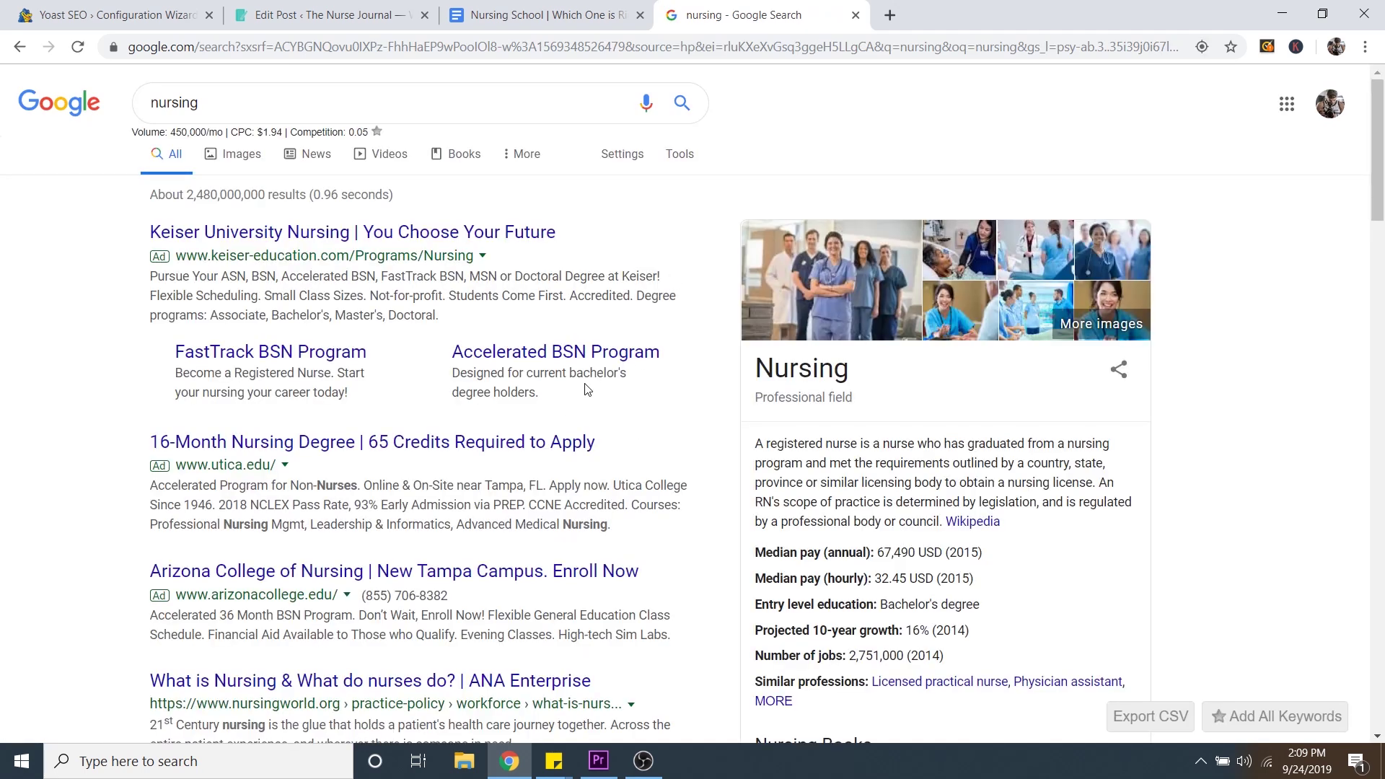
scroll(641, 395, "down", 3)
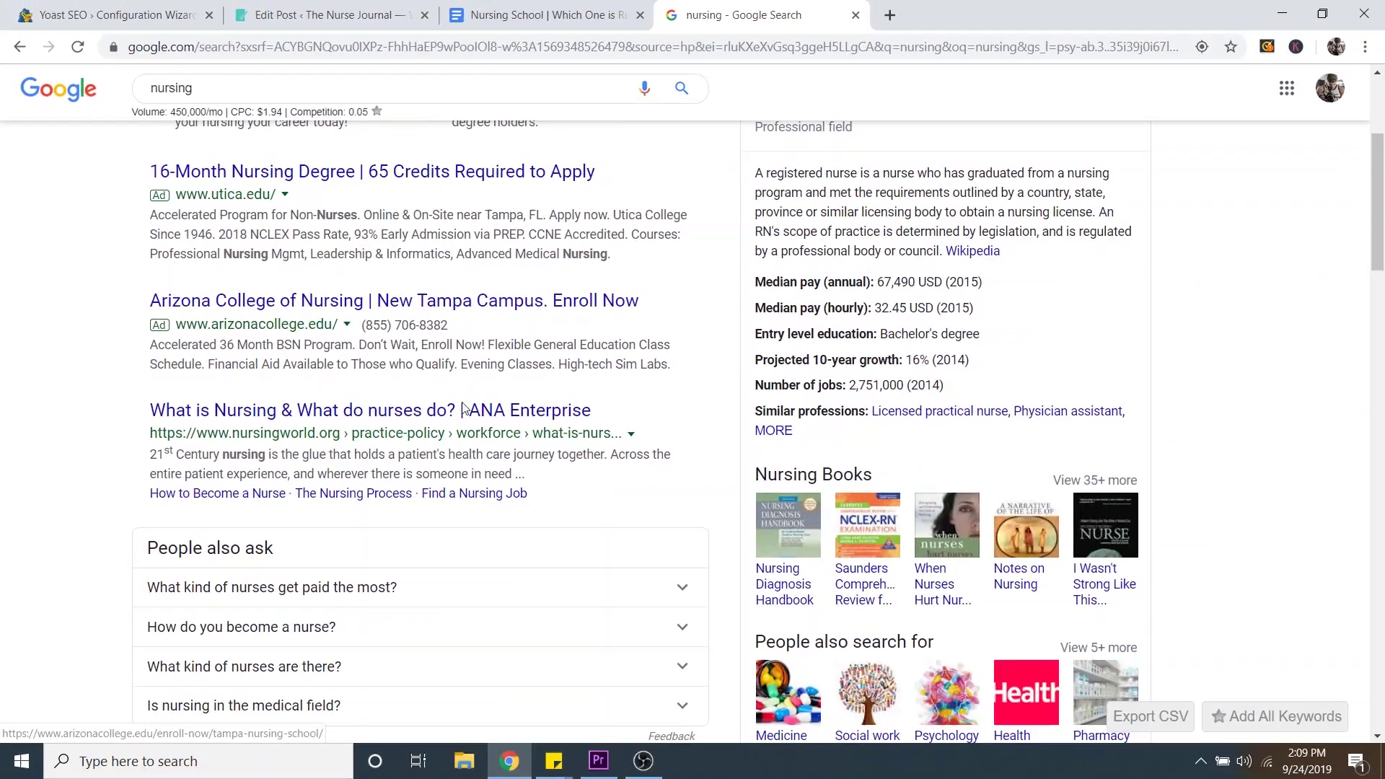
scroll(465, 411, "down", 6)
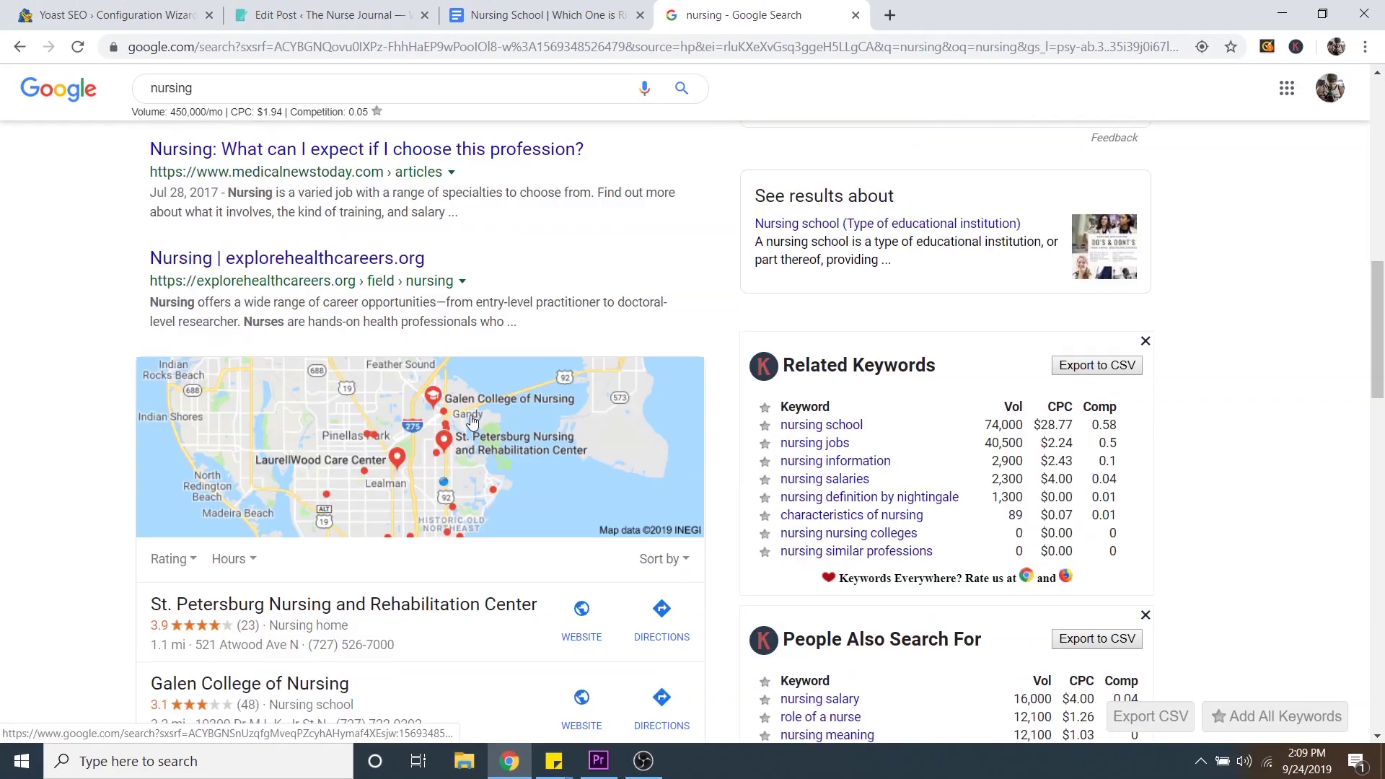
scroll(461, 411, "down", 5)
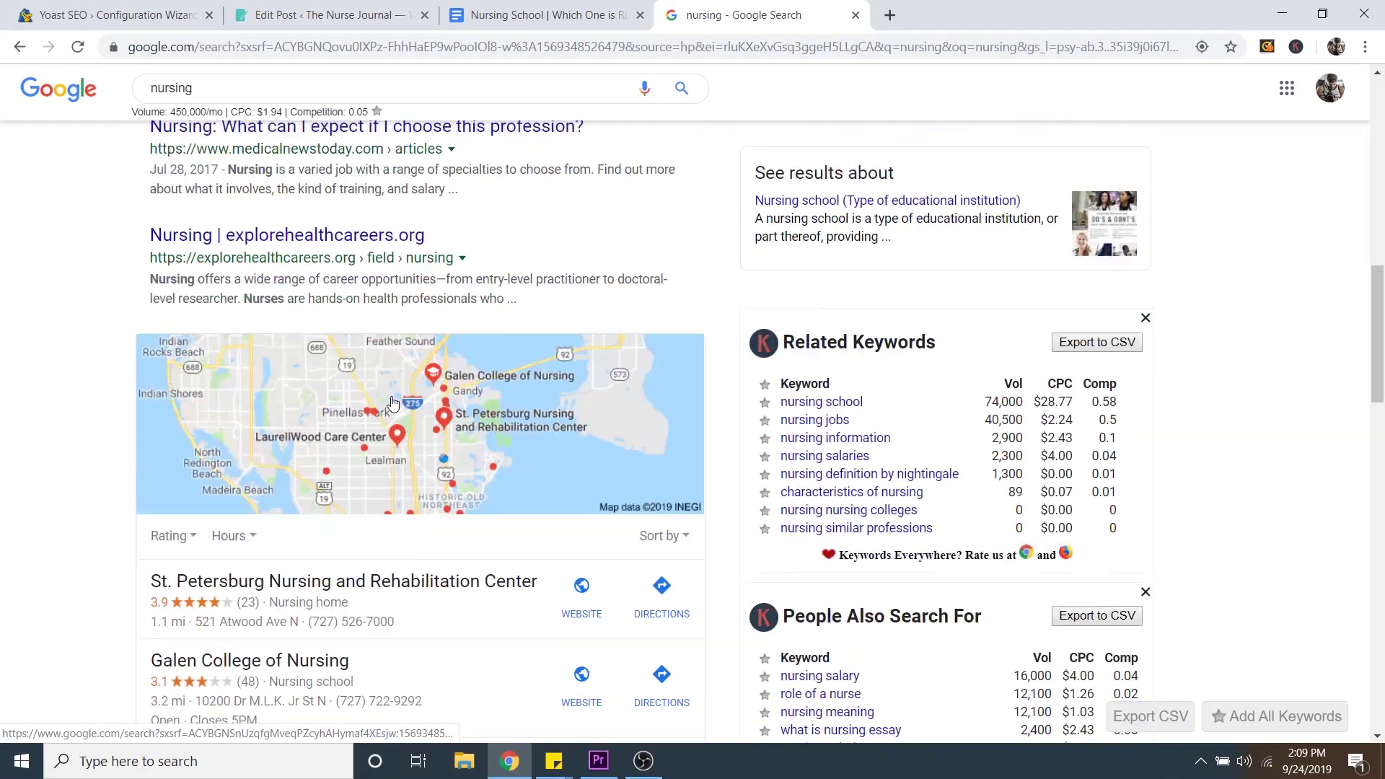
scroll(454, 415, "down", 4)
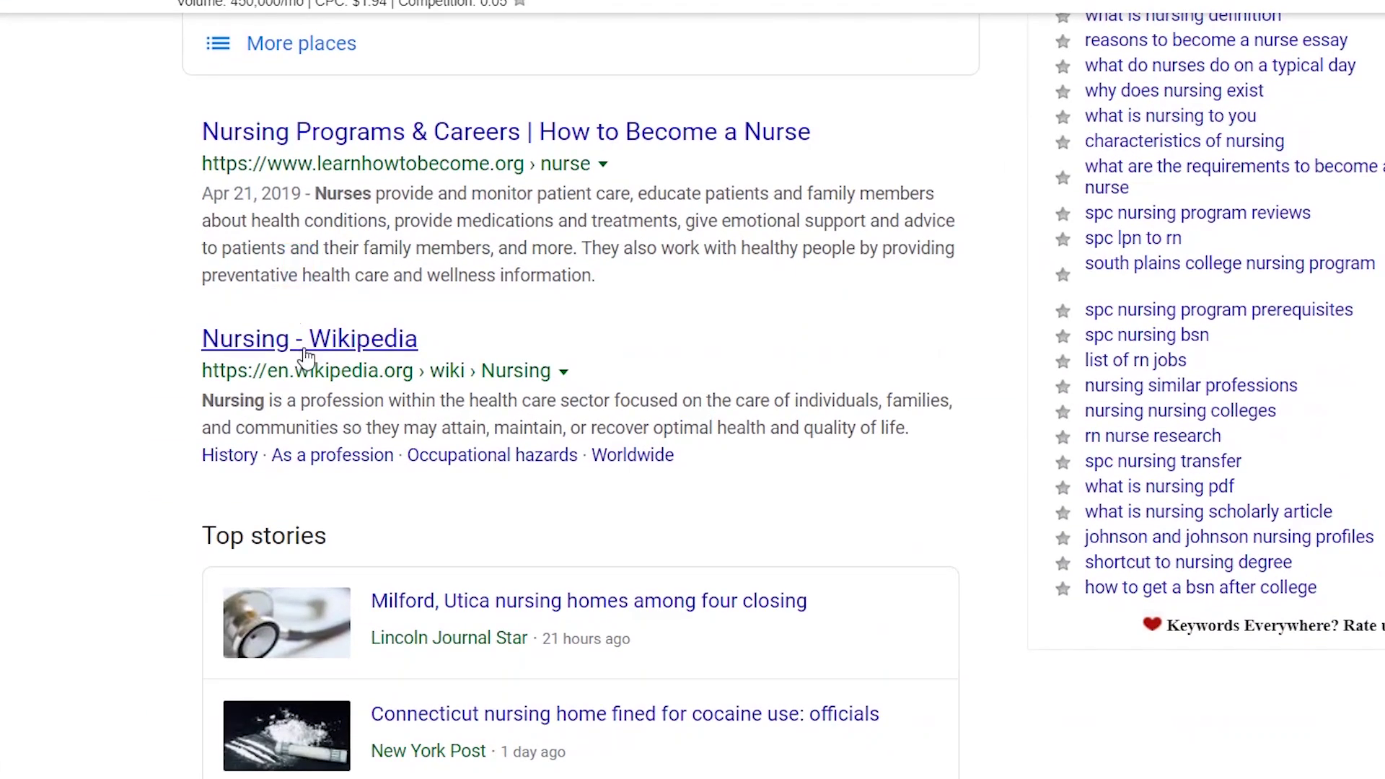
scroll(635, 441, "down", 10)
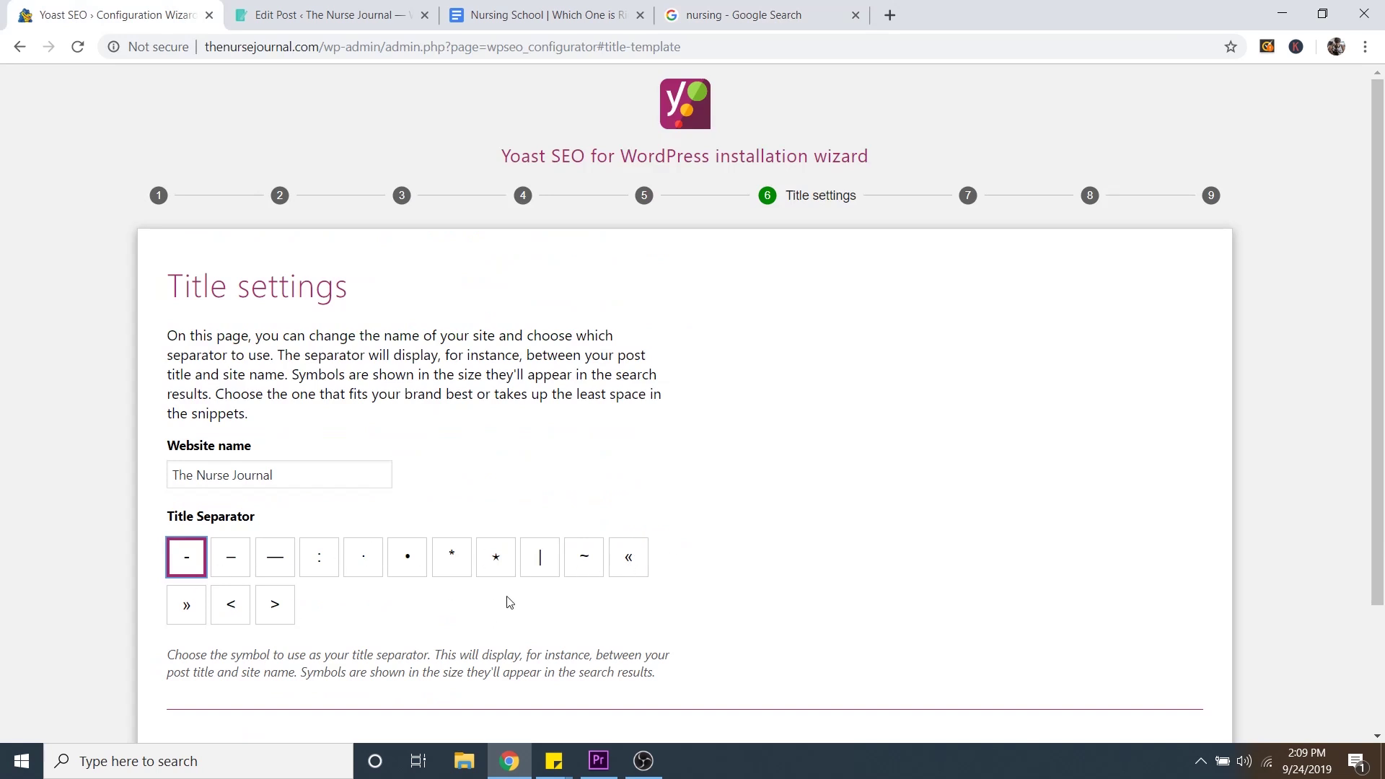
Choose the vertical bar "|" as the title separator in the Yoast wizard's title settings.
left_click(547, 562)
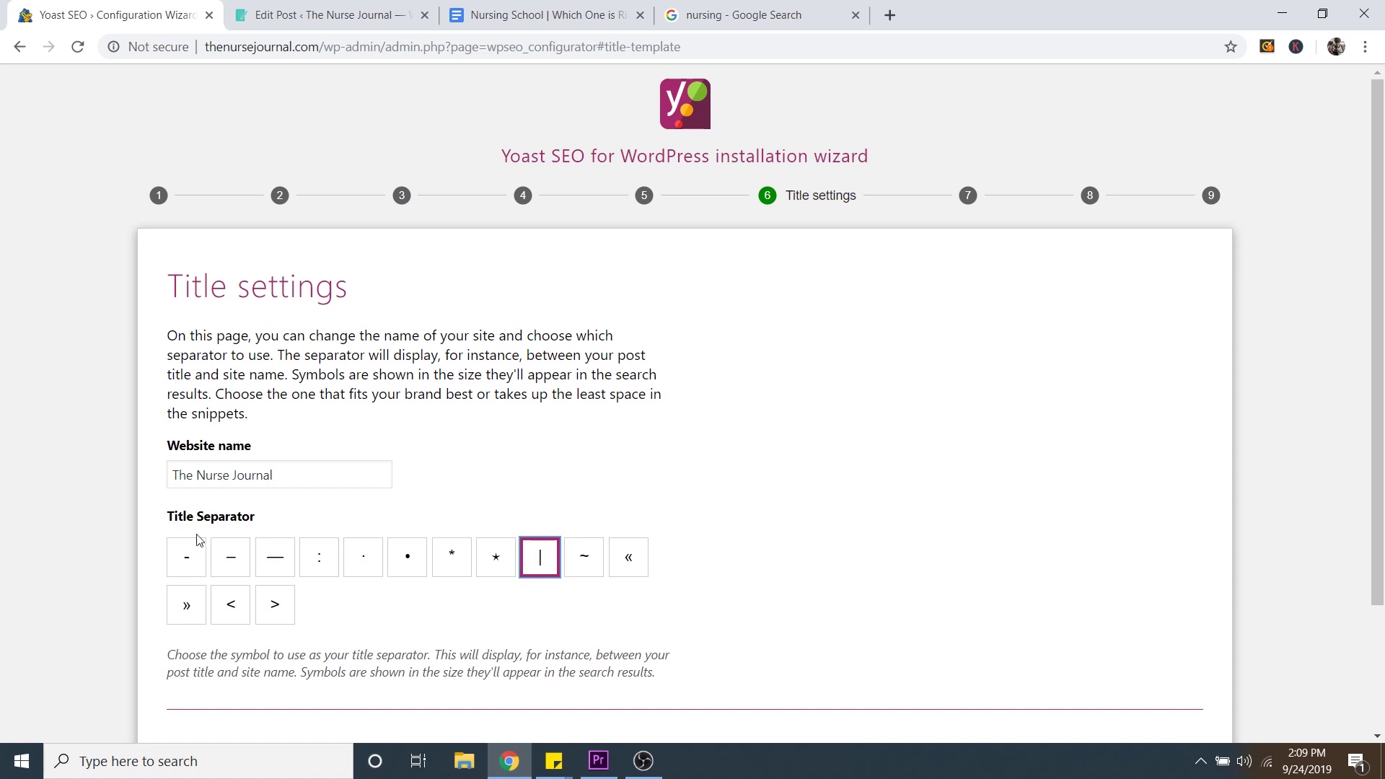
Keep the title settings, pass the newsletter and suggestions pages without signing up, and close the finished Yoast wizard.
scroll(1052, 416, "down", 3)
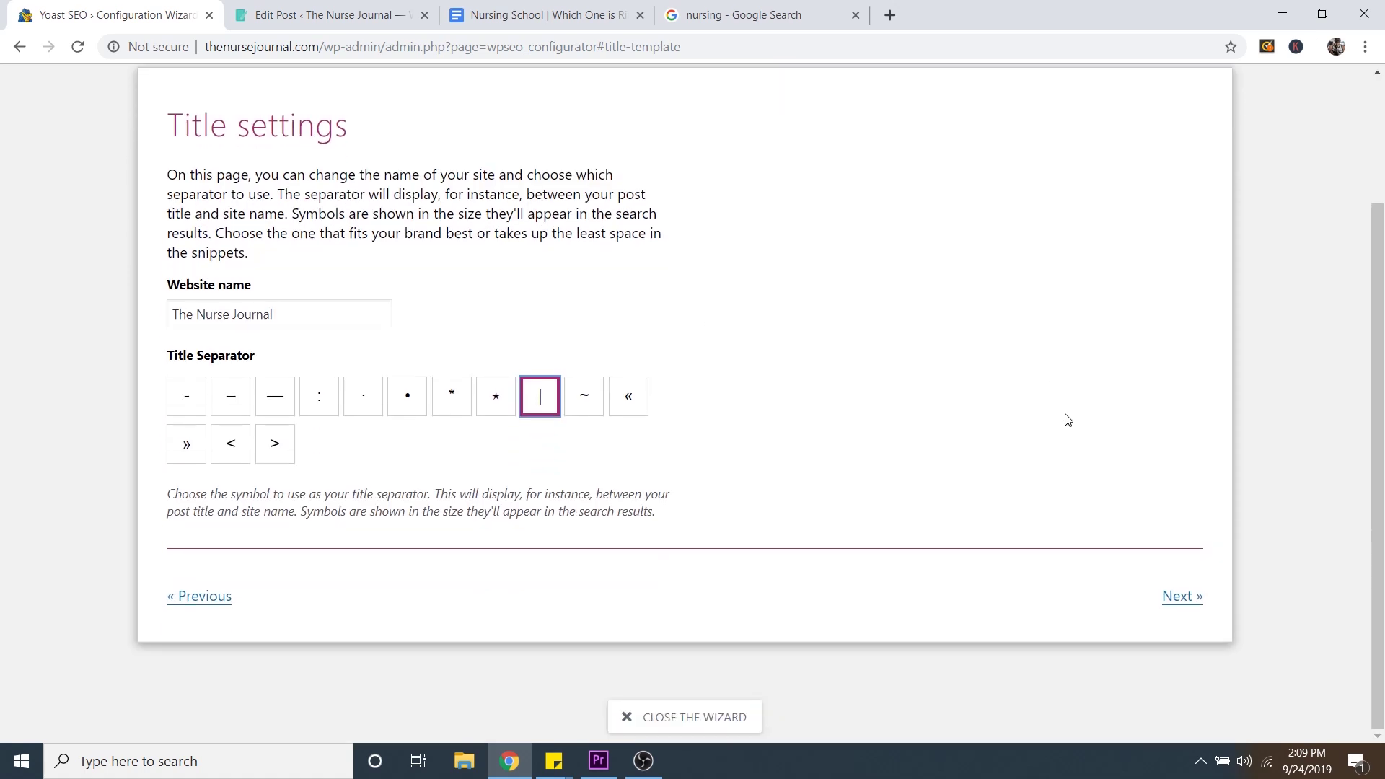
left_click(1177, 605)
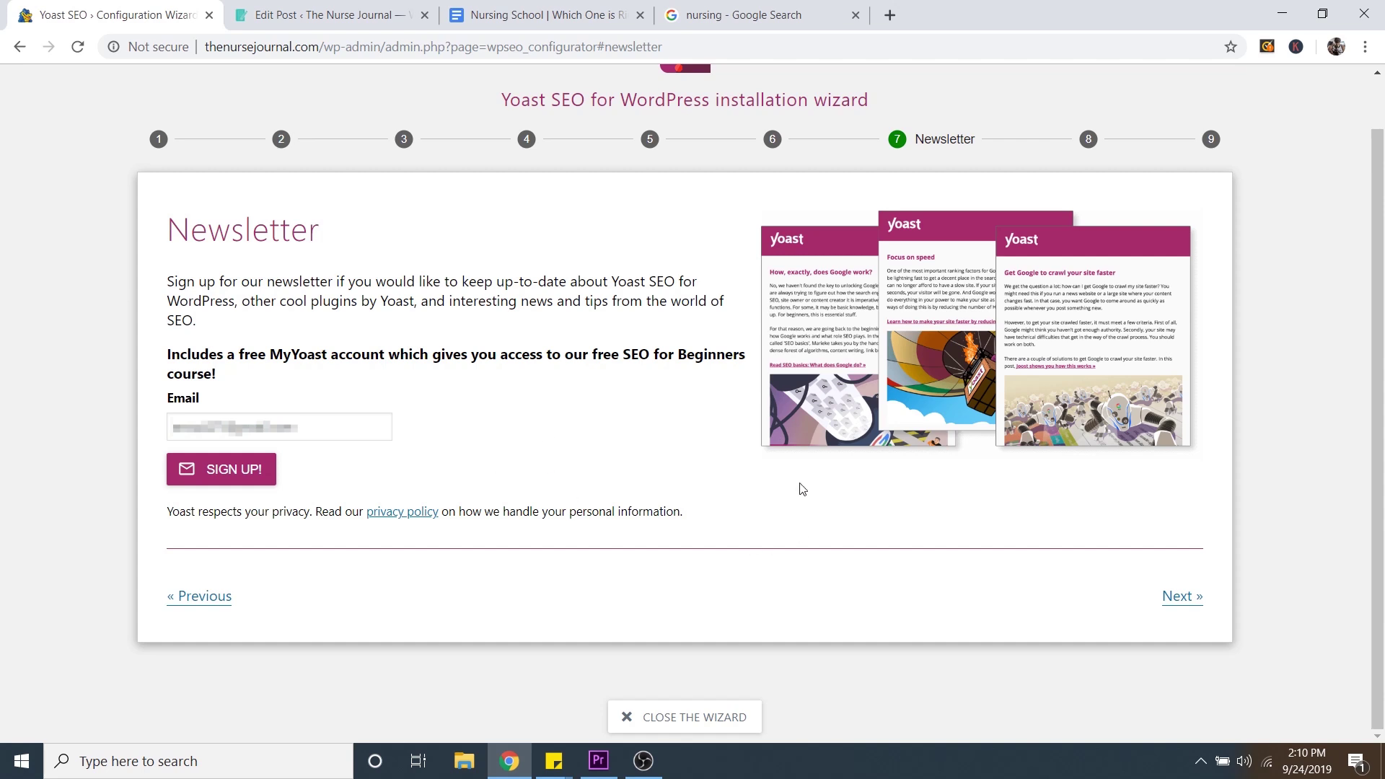
left_click(1181, 598)
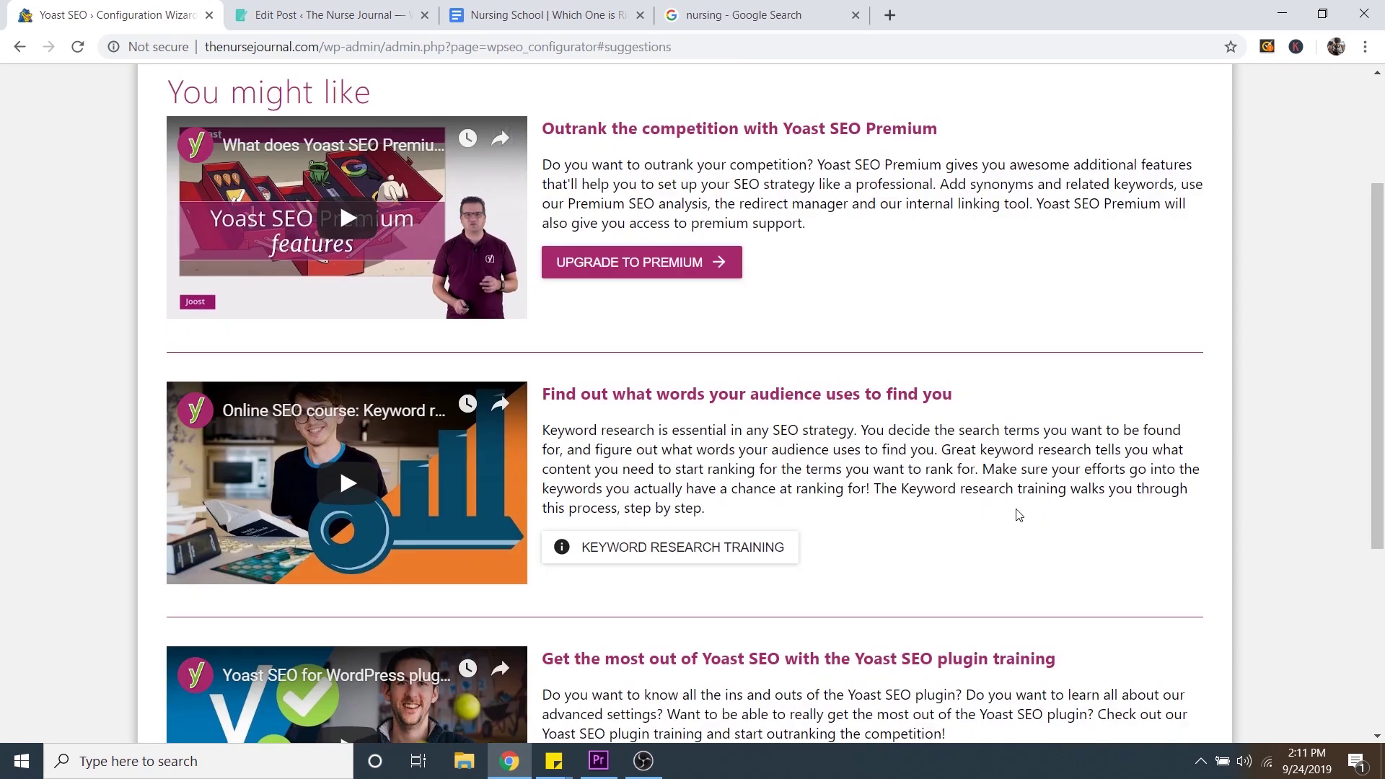
scroll(912, 483, "down", 6)
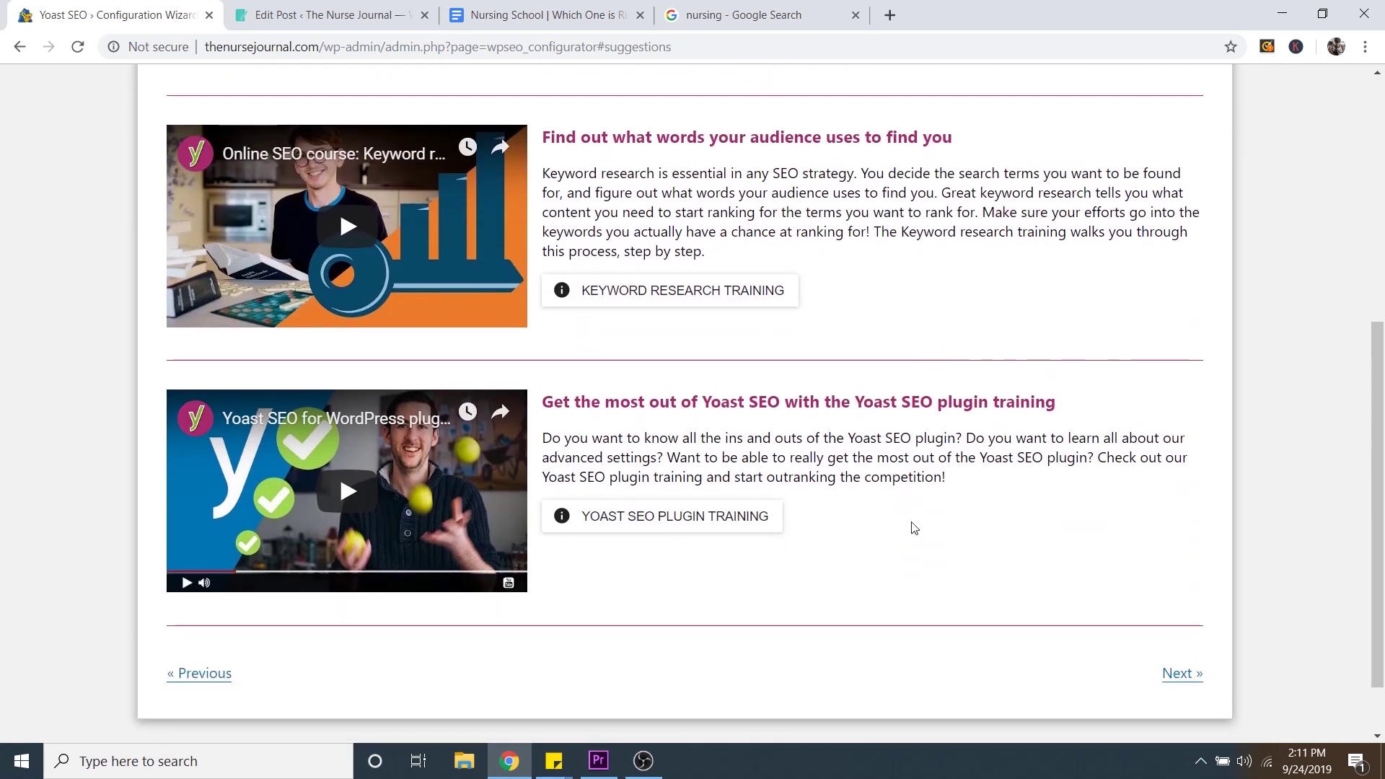
left_click(1183, 674)
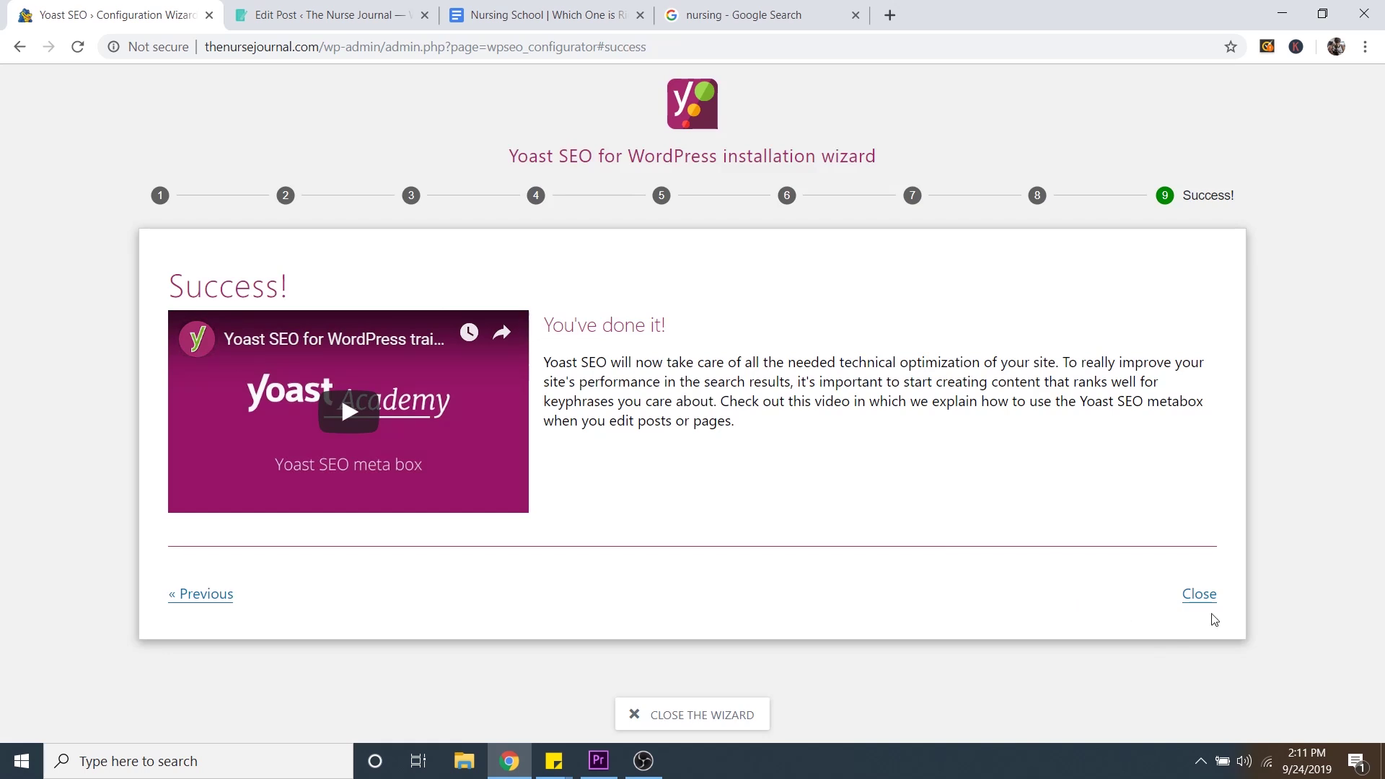
left_click(1200, 594)
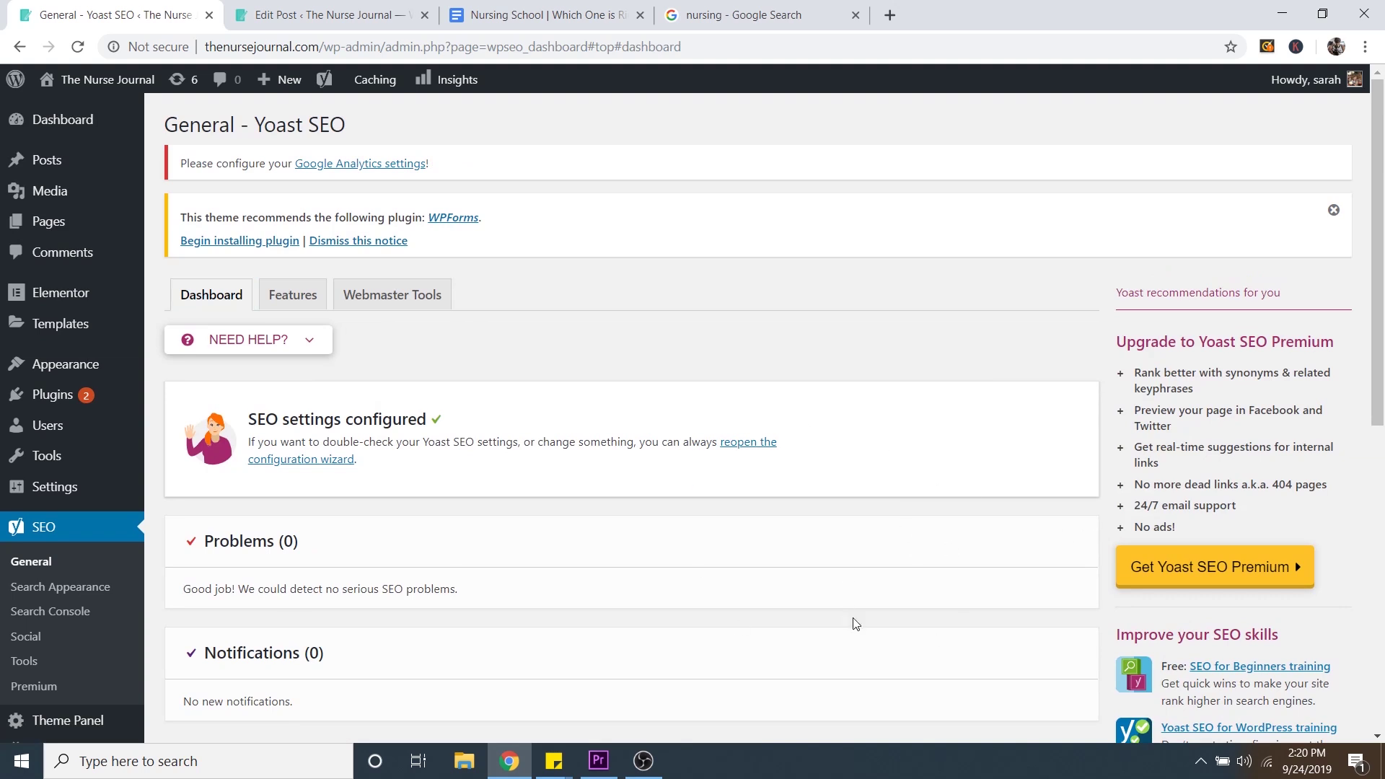
Examine the Yoast SEO general dashboard and the on/off settings of its features, from SEO analysis to author security.
scroll(855, 624, "down", 3)
scroll(652, 504, "up", 3)
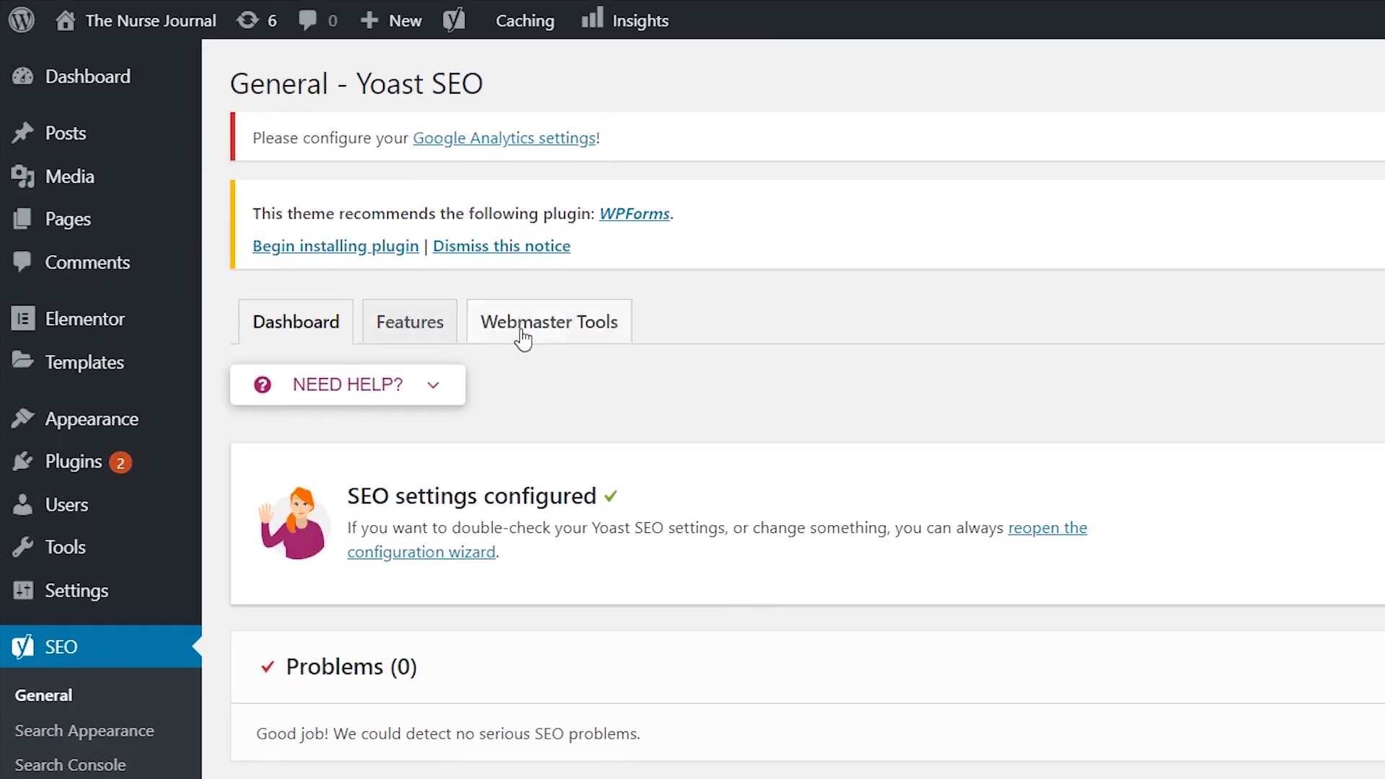
left_click(412, 328)
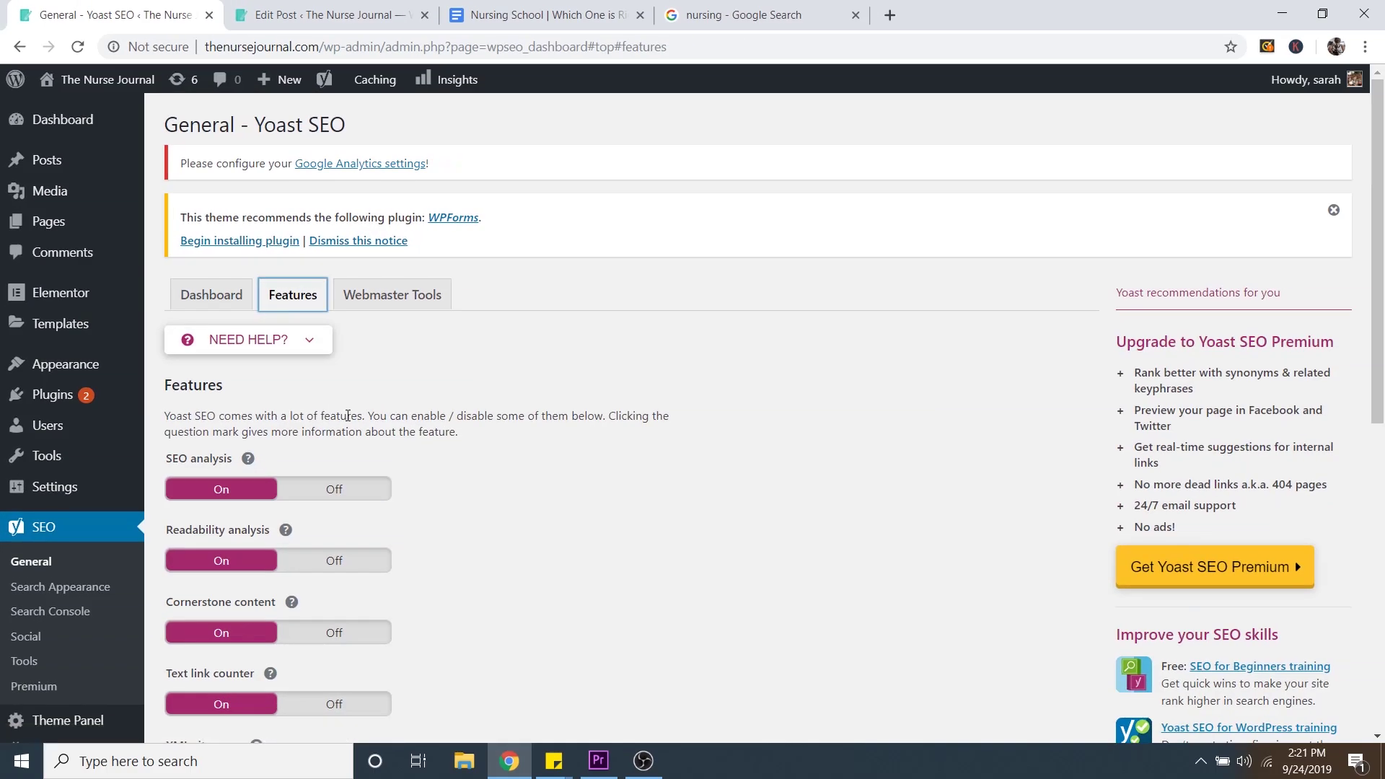
scroll(347, 416, "down", 4)
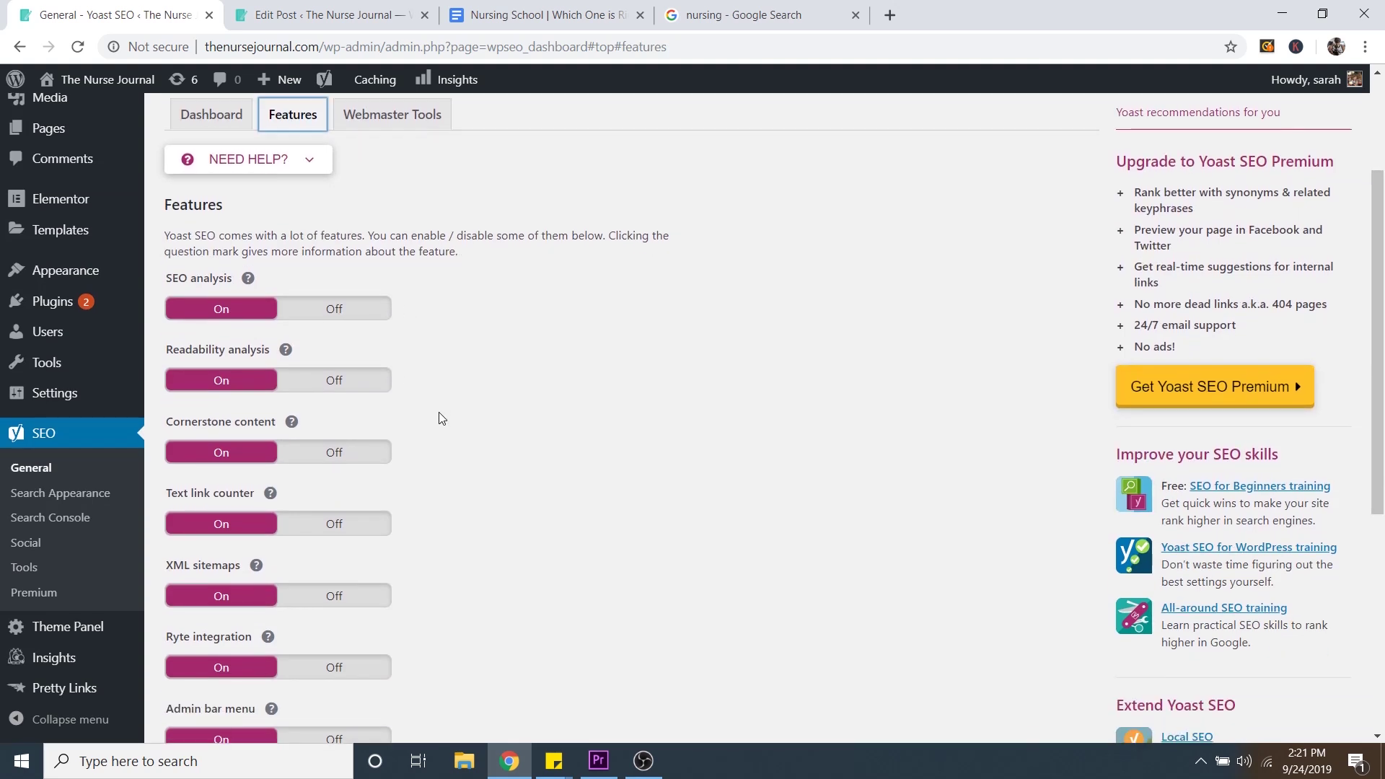
scroll(420, 413, "down", 1)
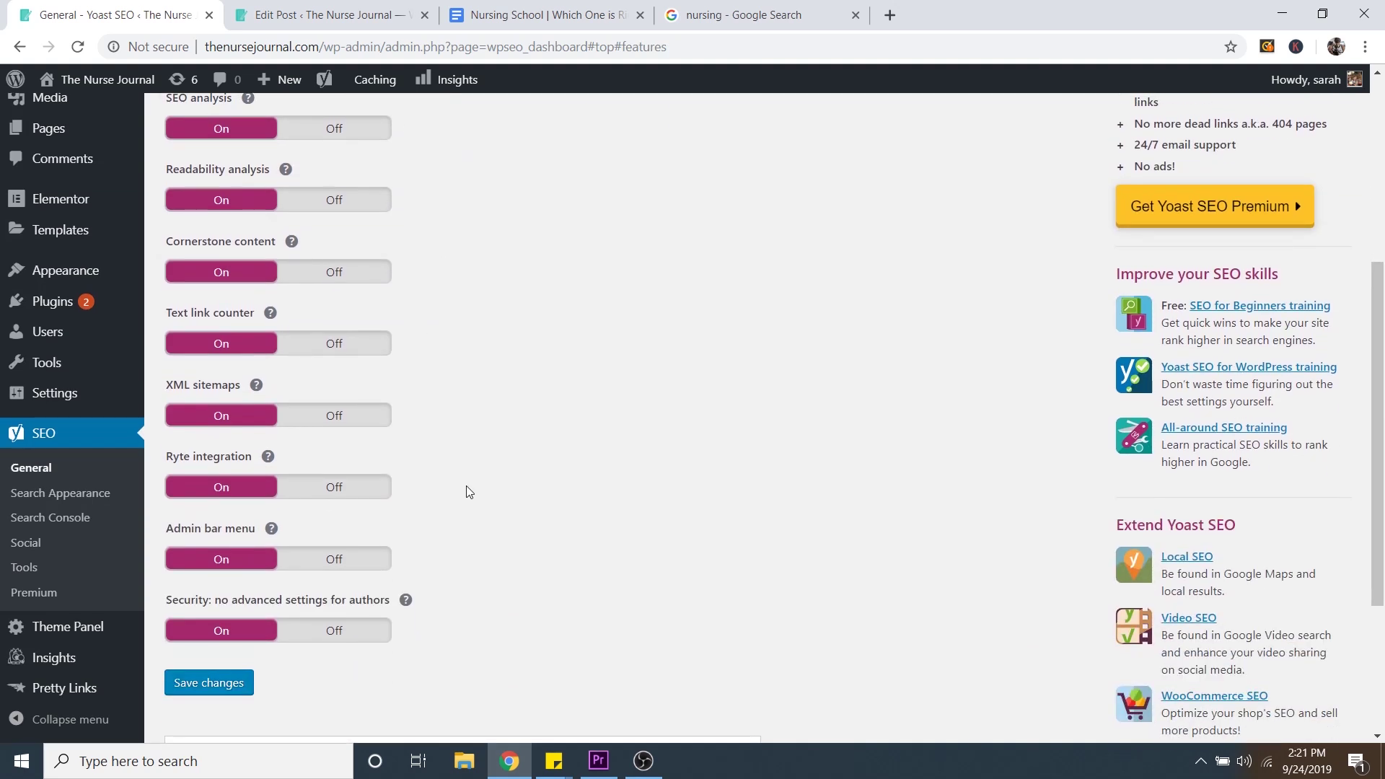
scroll(466, 487, "up", 1)
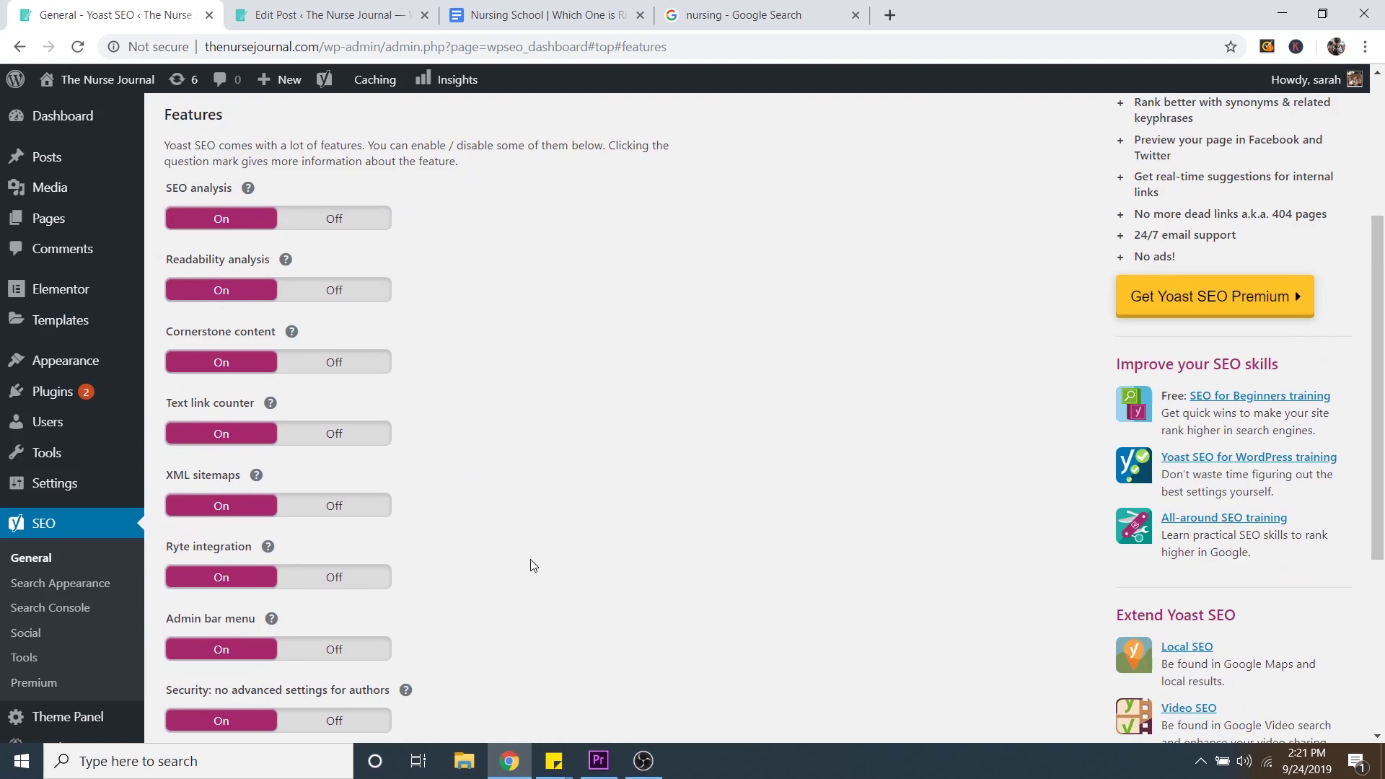
scroll(525, 548, "up", 3)
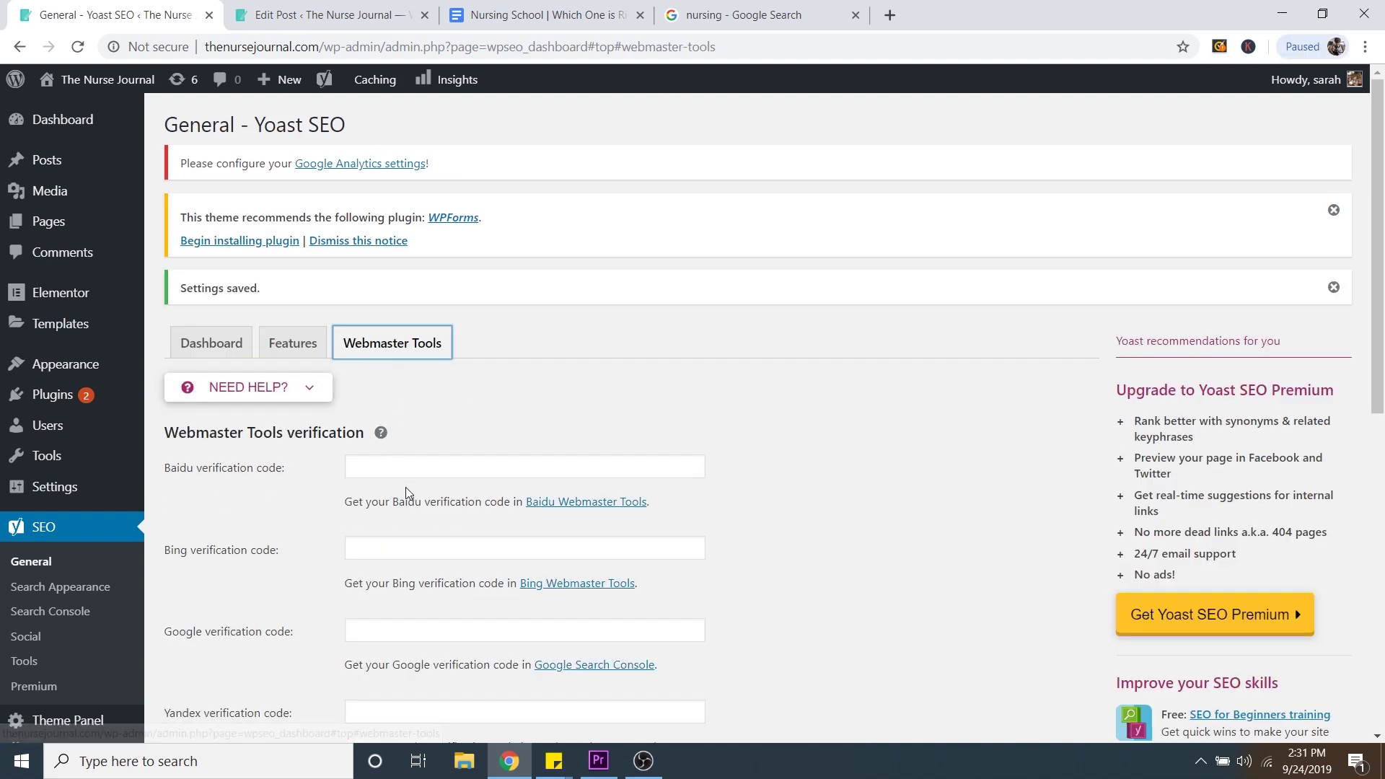
Search Google for "google webmaster tools" in a new browser tab to find the source of the Google verification code.
scroll(408, 498, "down", 2)
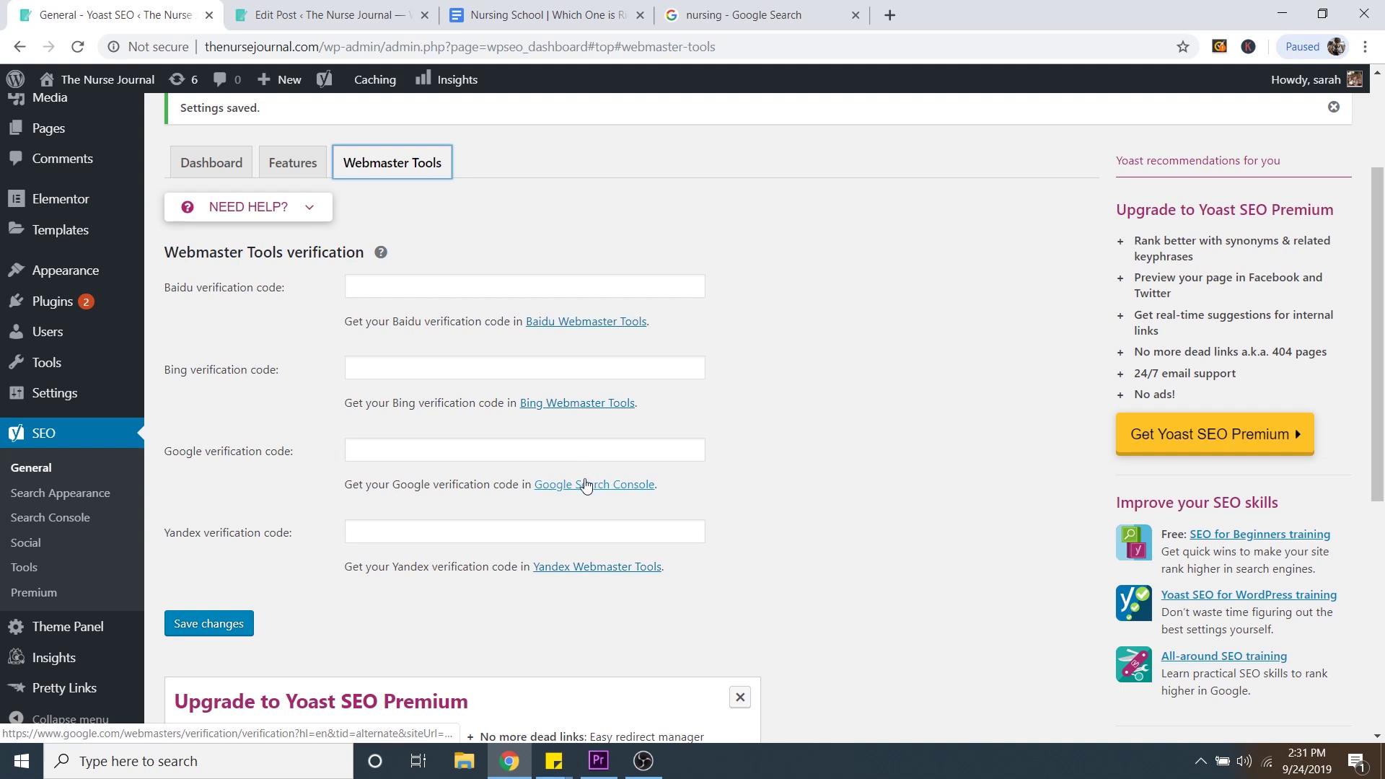
left_click(890, 15)
left_click(570, 379)
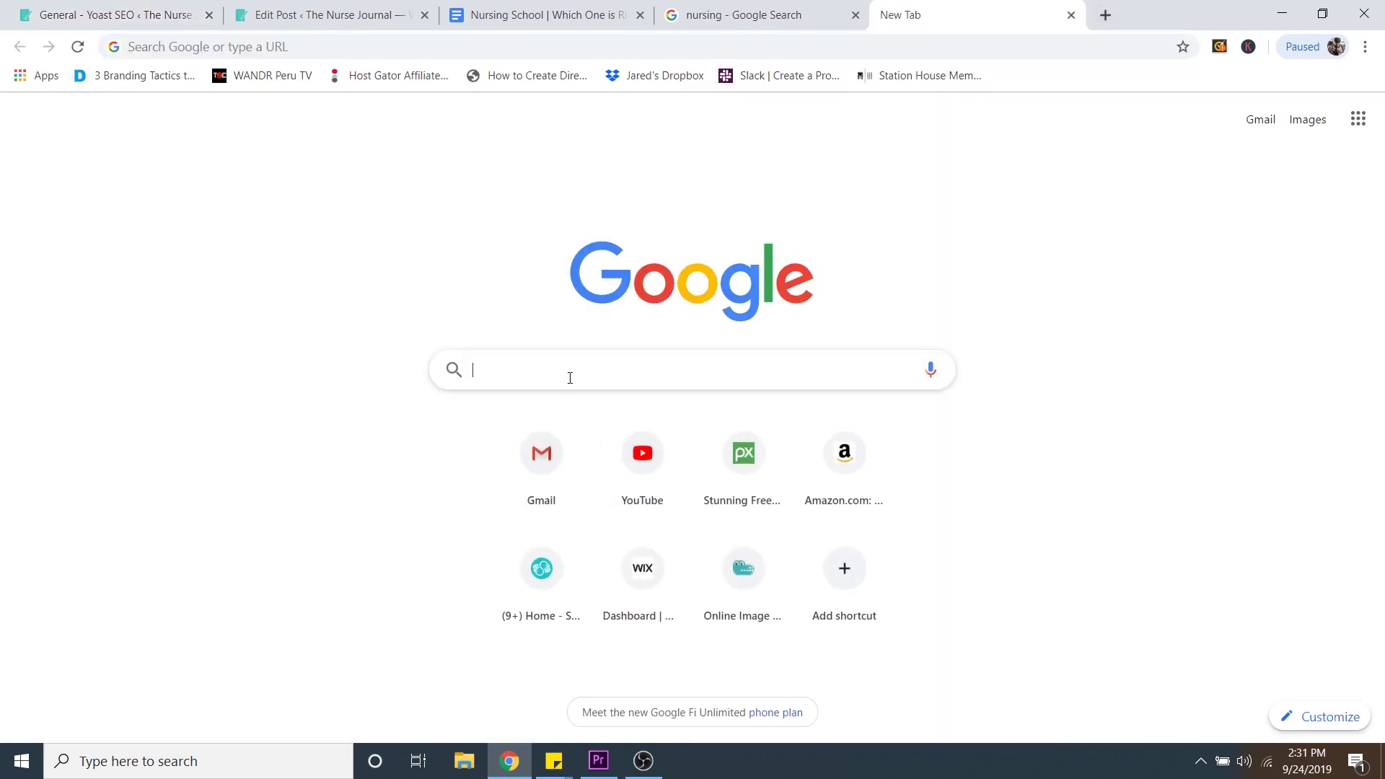
type("googl")
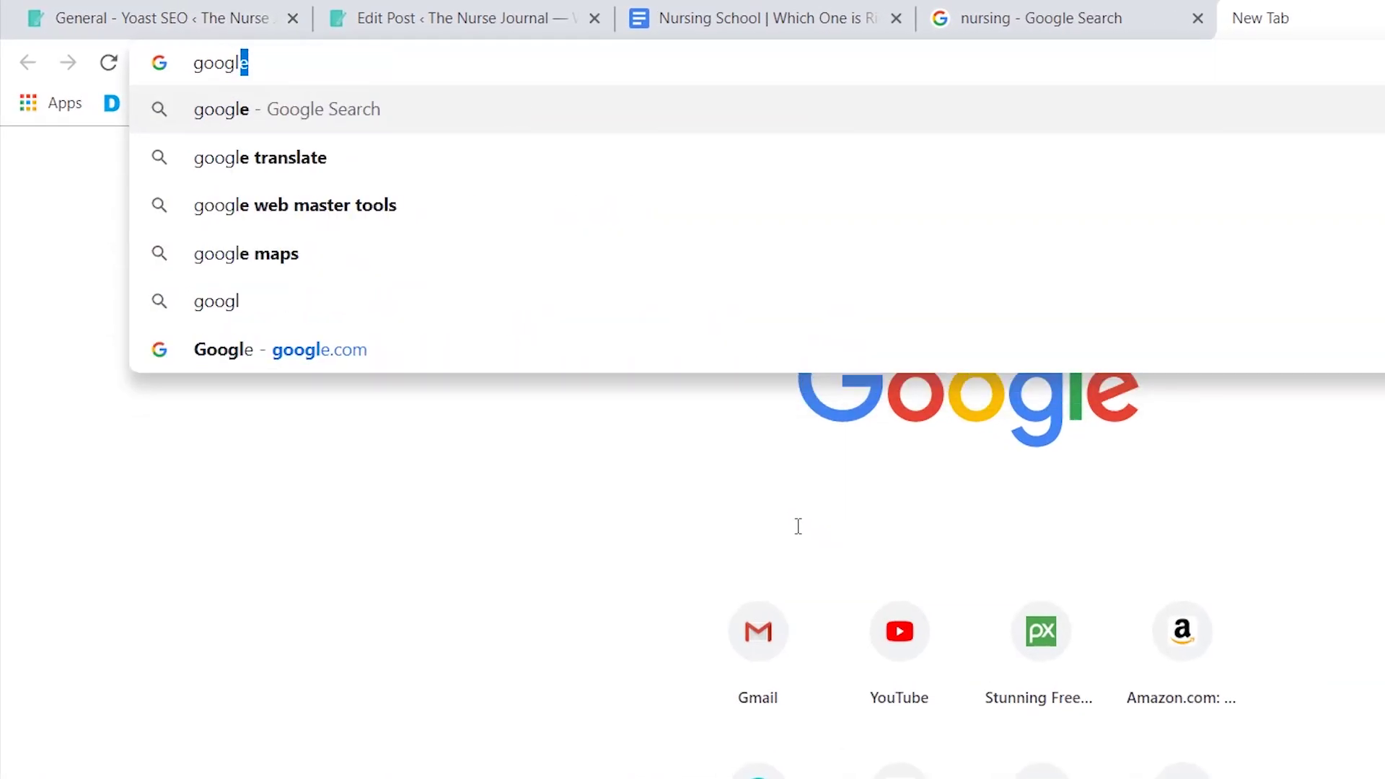
type("e webmaster tool")
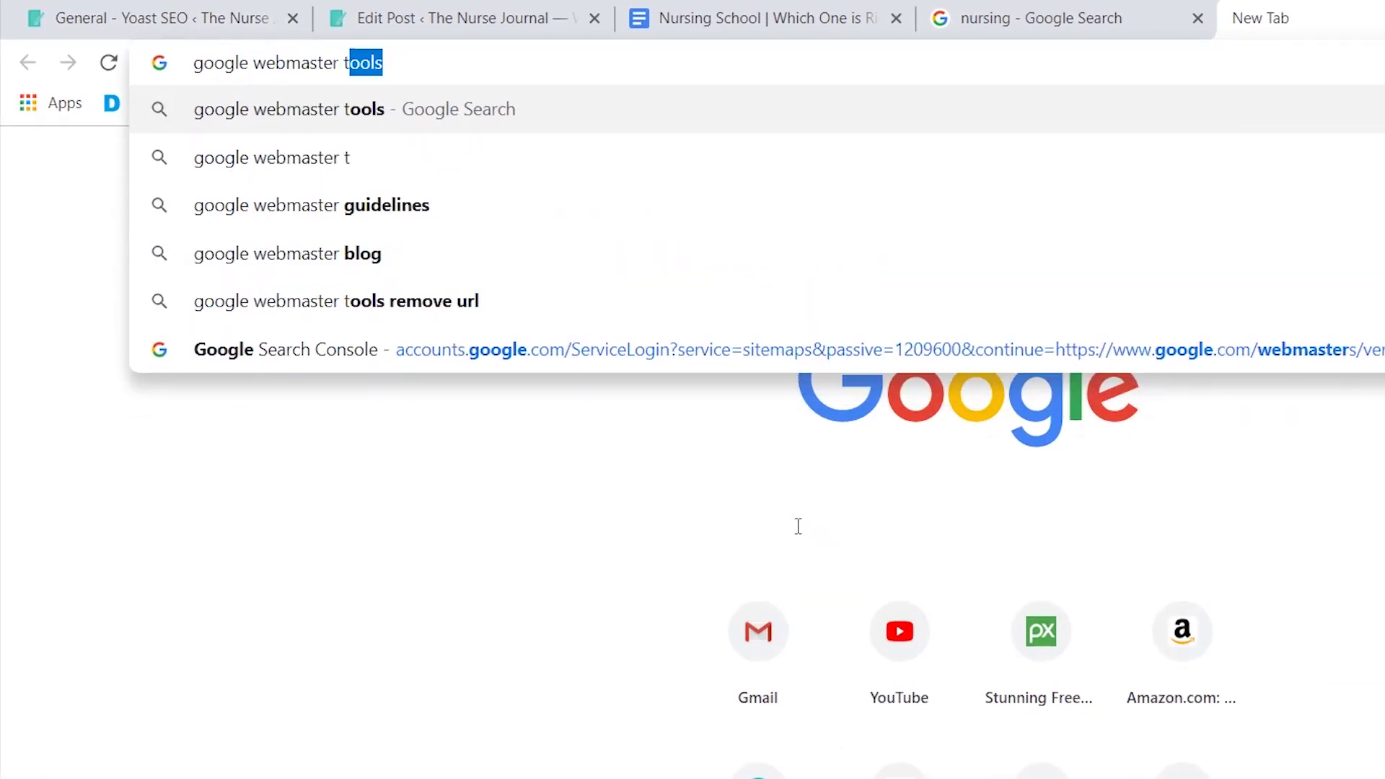
type("s")
key("Return")
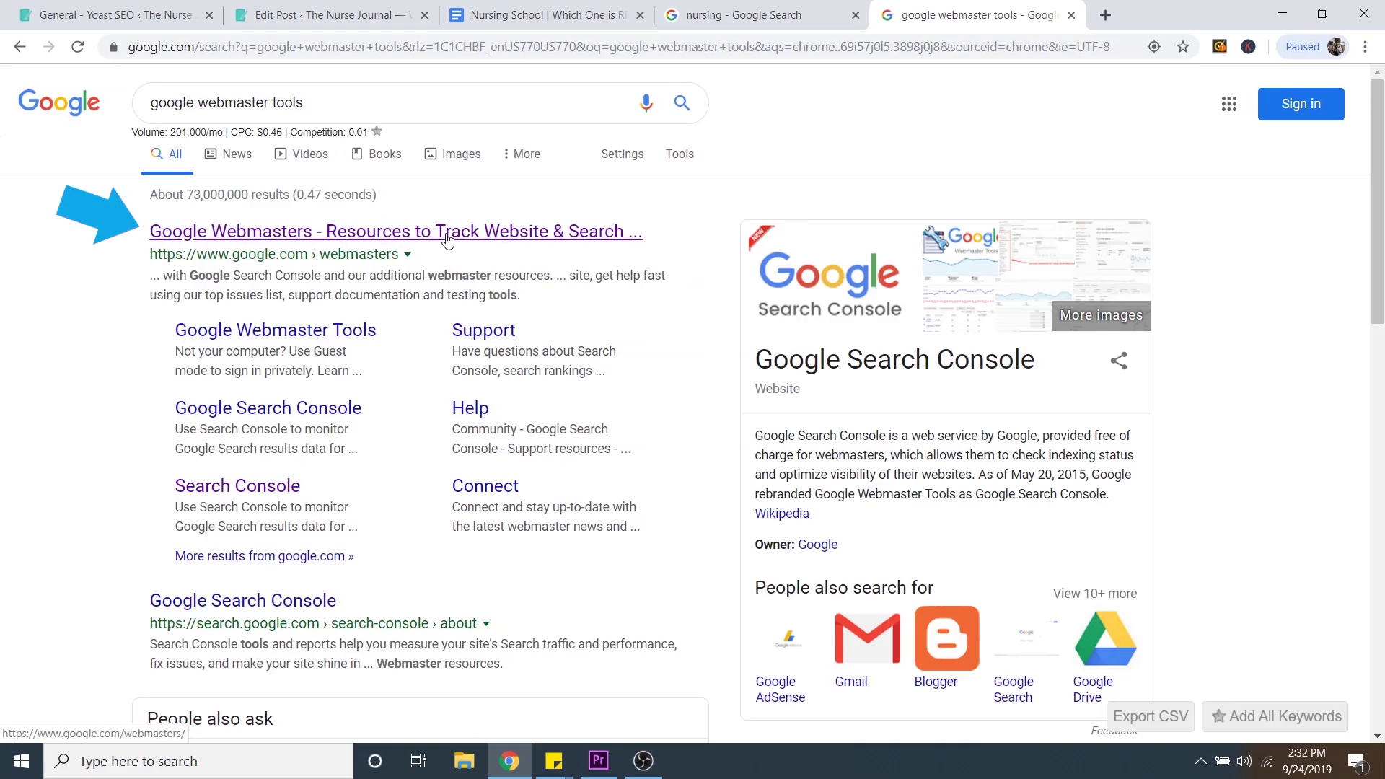
Open the Google Webmasters result, go to Search Console and start its sign-in.
left_click(476, 232)
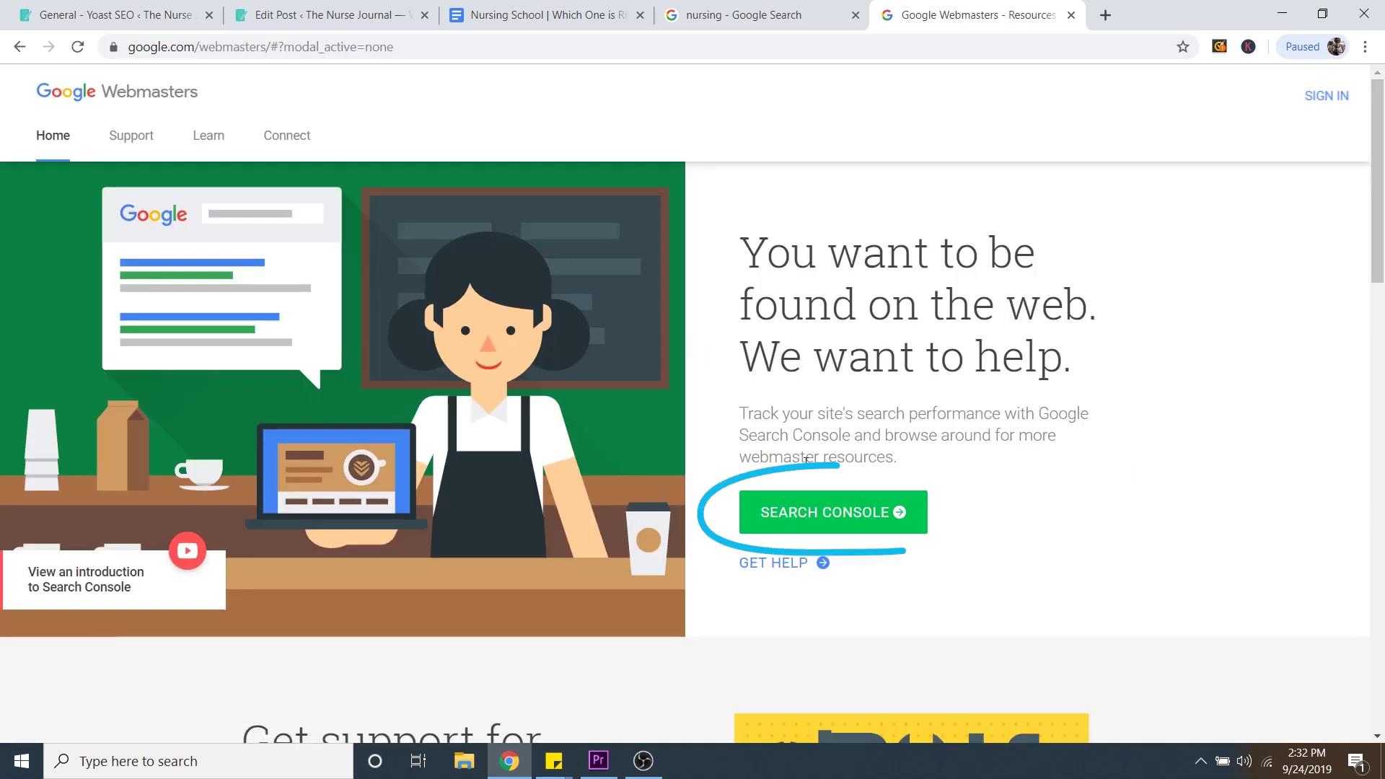
left_click(846, 514)
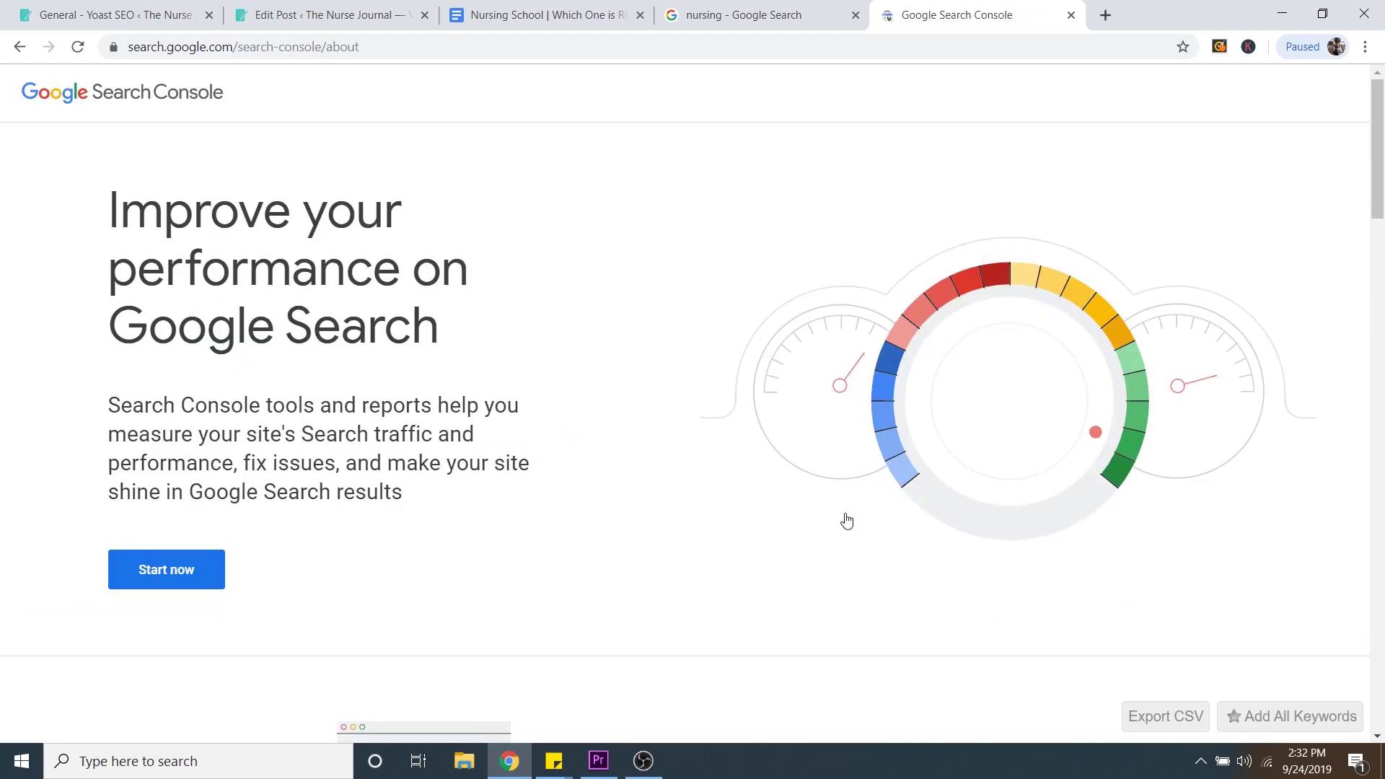
left_click(186, 582)
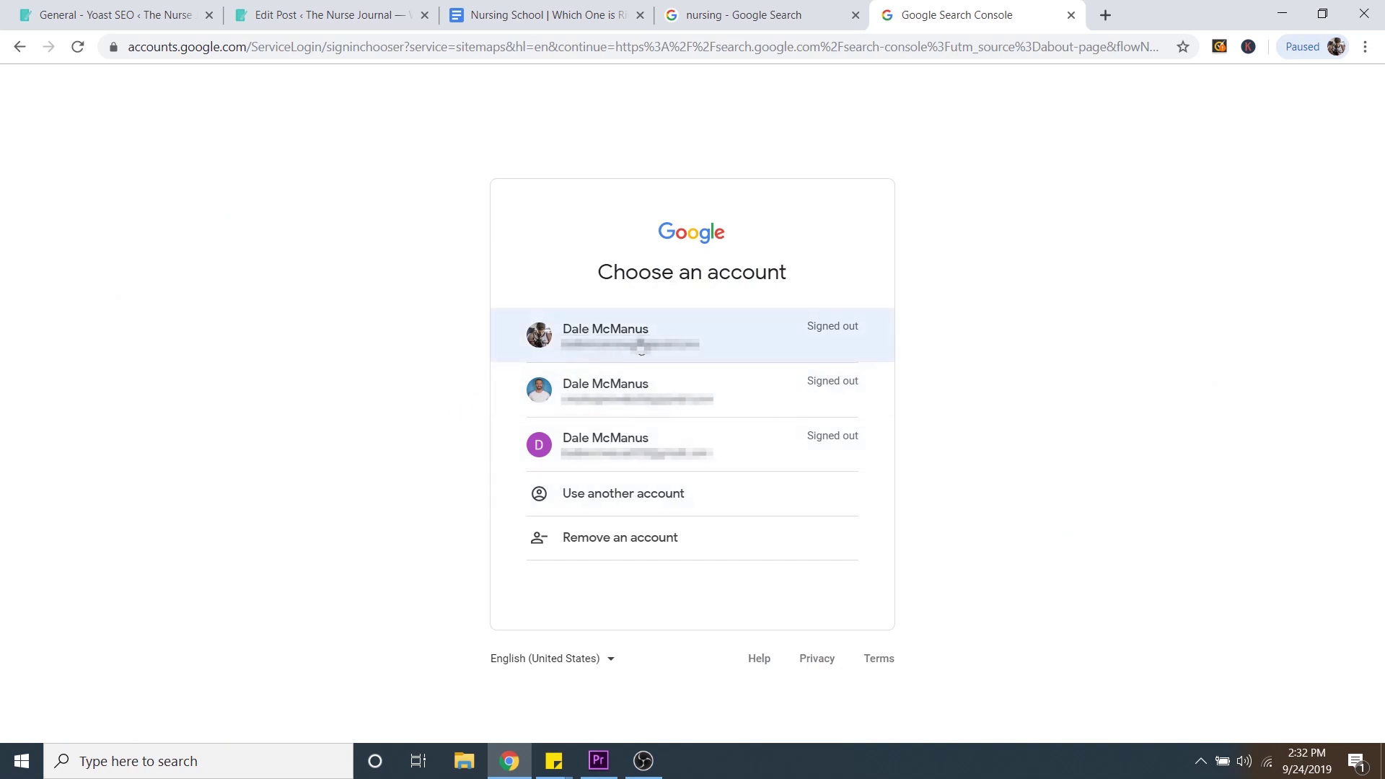
Sign in to Google Search Console with the first listed account by entering the account password.
left_click(635, 345)
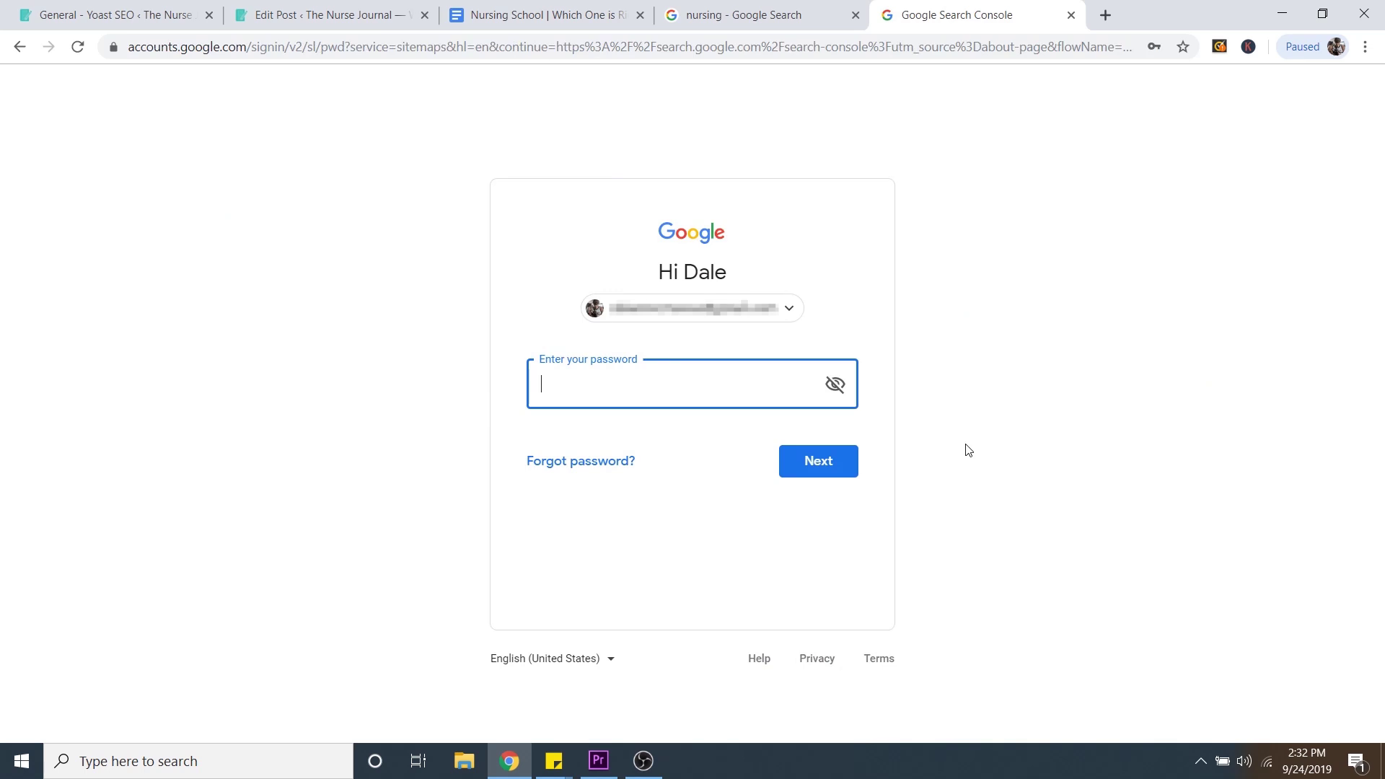
type("*******")
key("Return")
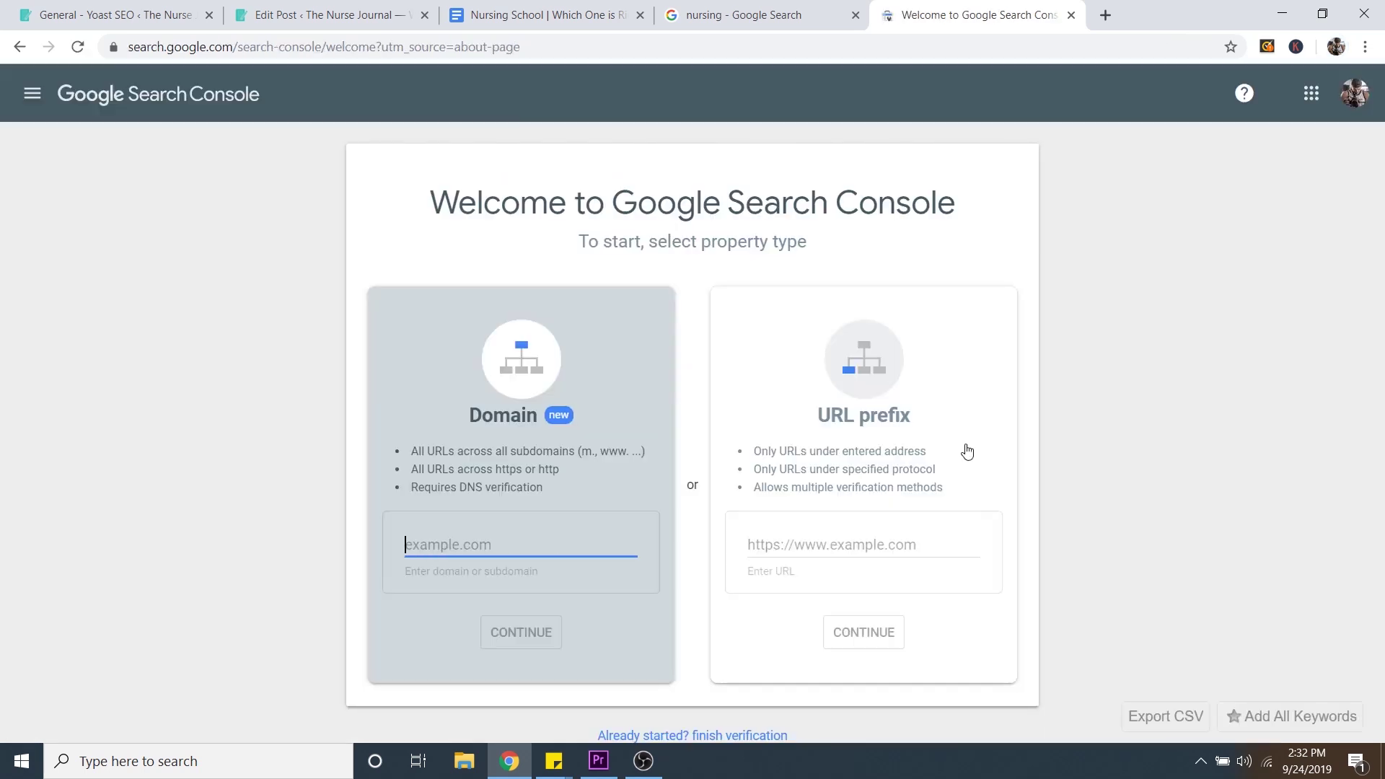
Choose the URL prefix property type and copy the domain thenursejournal.com from the WordPress admin page's address.
left_click(918, 413)
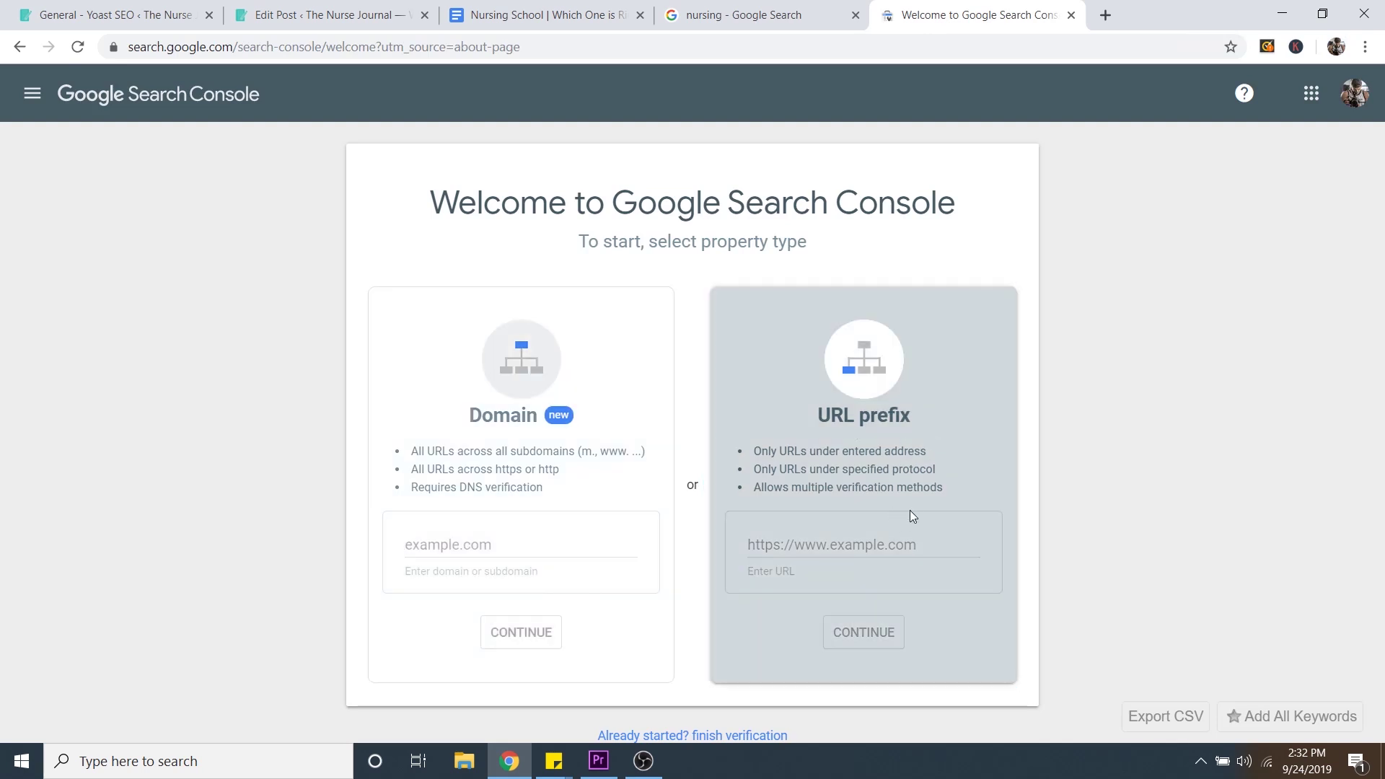
left_click(169, 7)
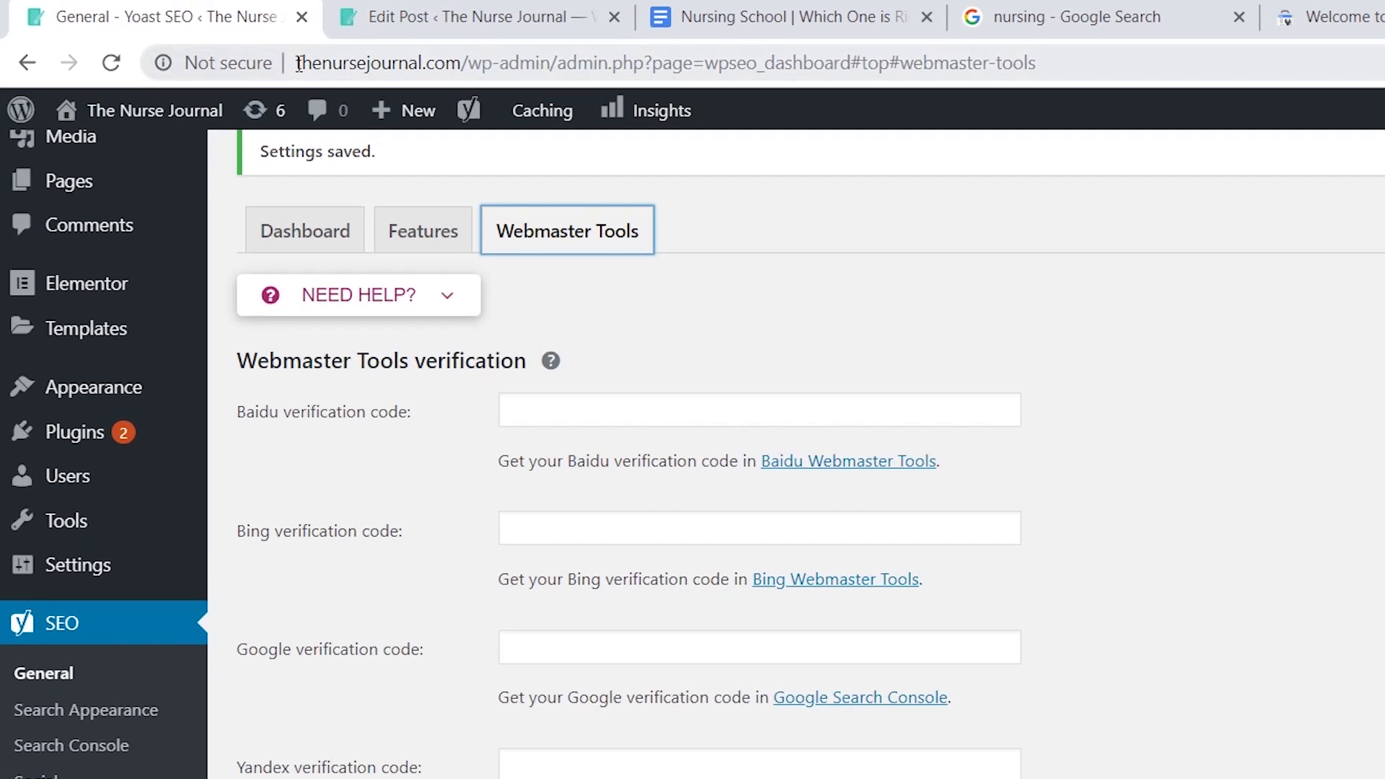
left_click_drag(203, 48, 221, 48)
left_click_drag(320, 65, 459, 65)
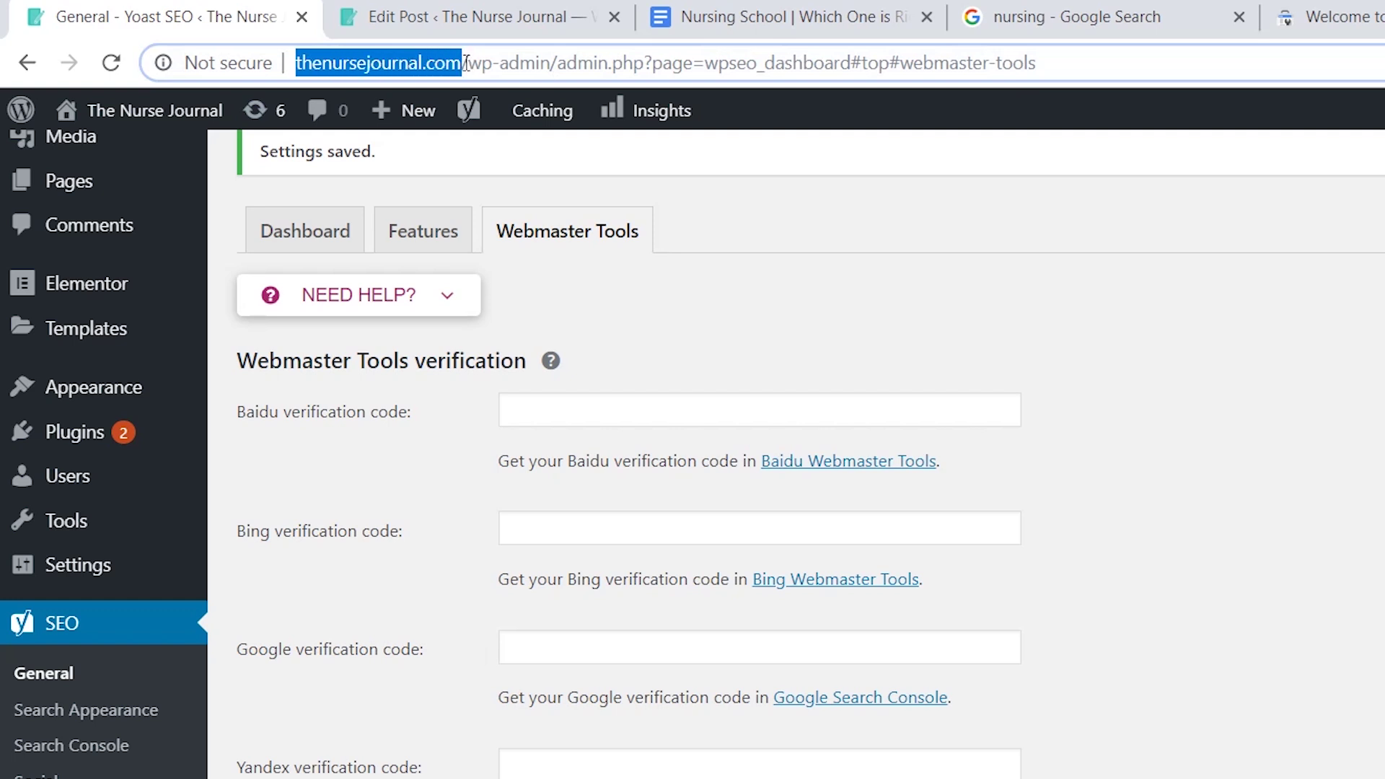
right_click(443, 67)
left_click(508, 208)
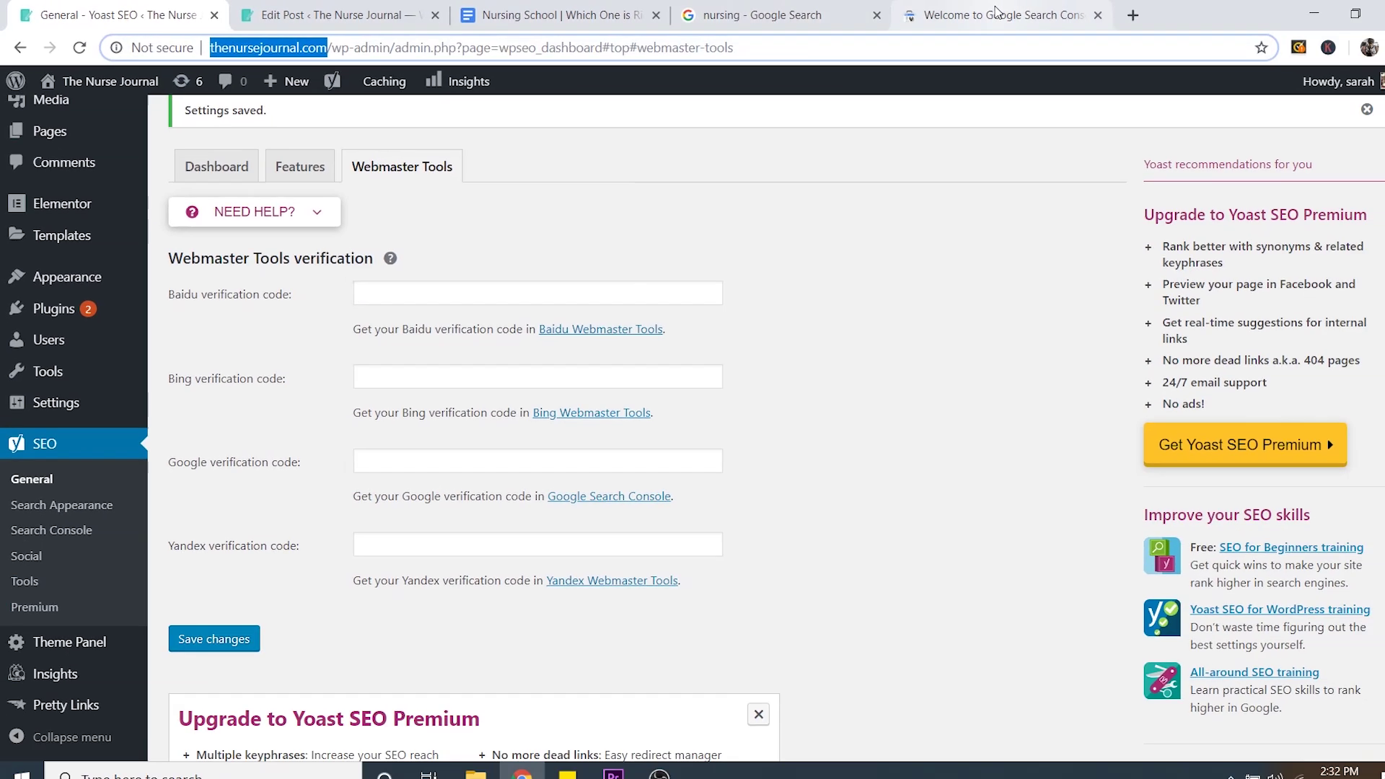
left_click(1342, 16)
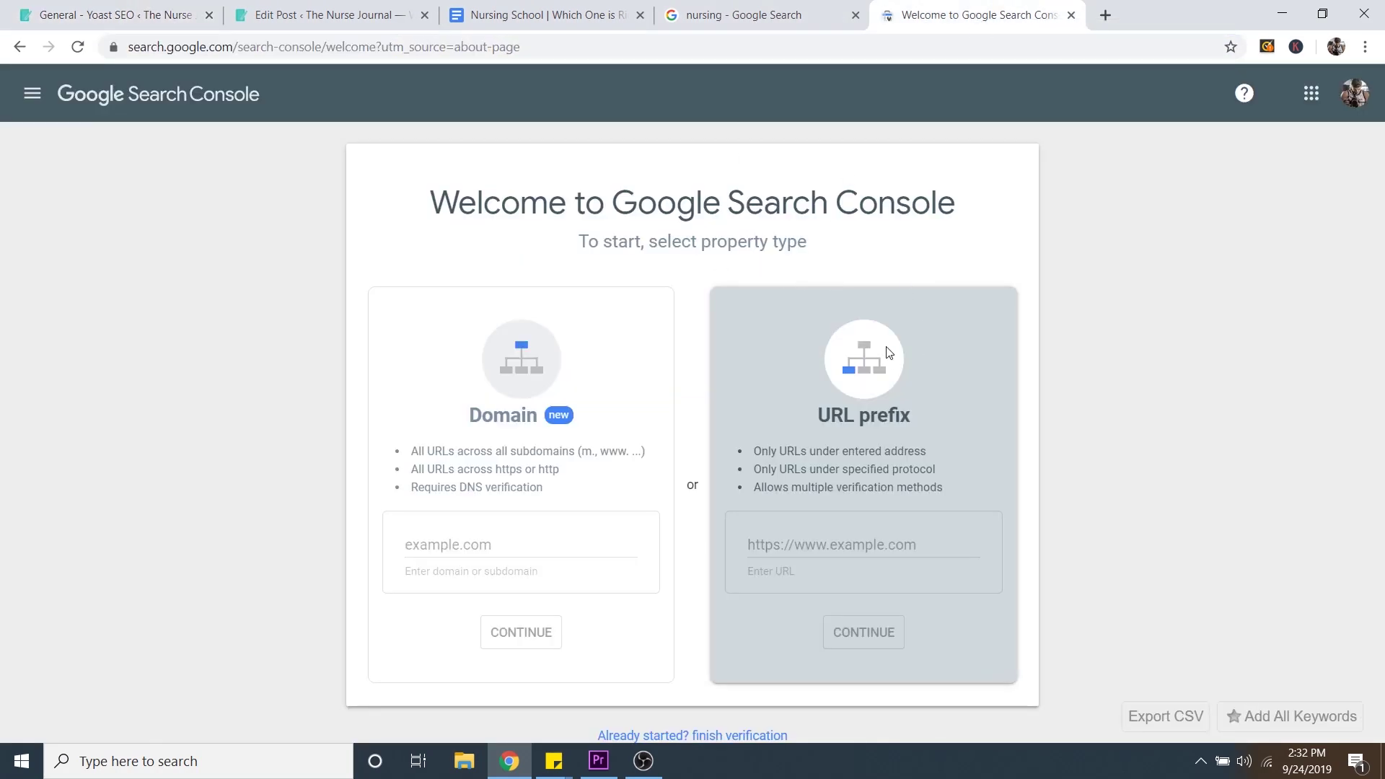
right_click(830, 548)
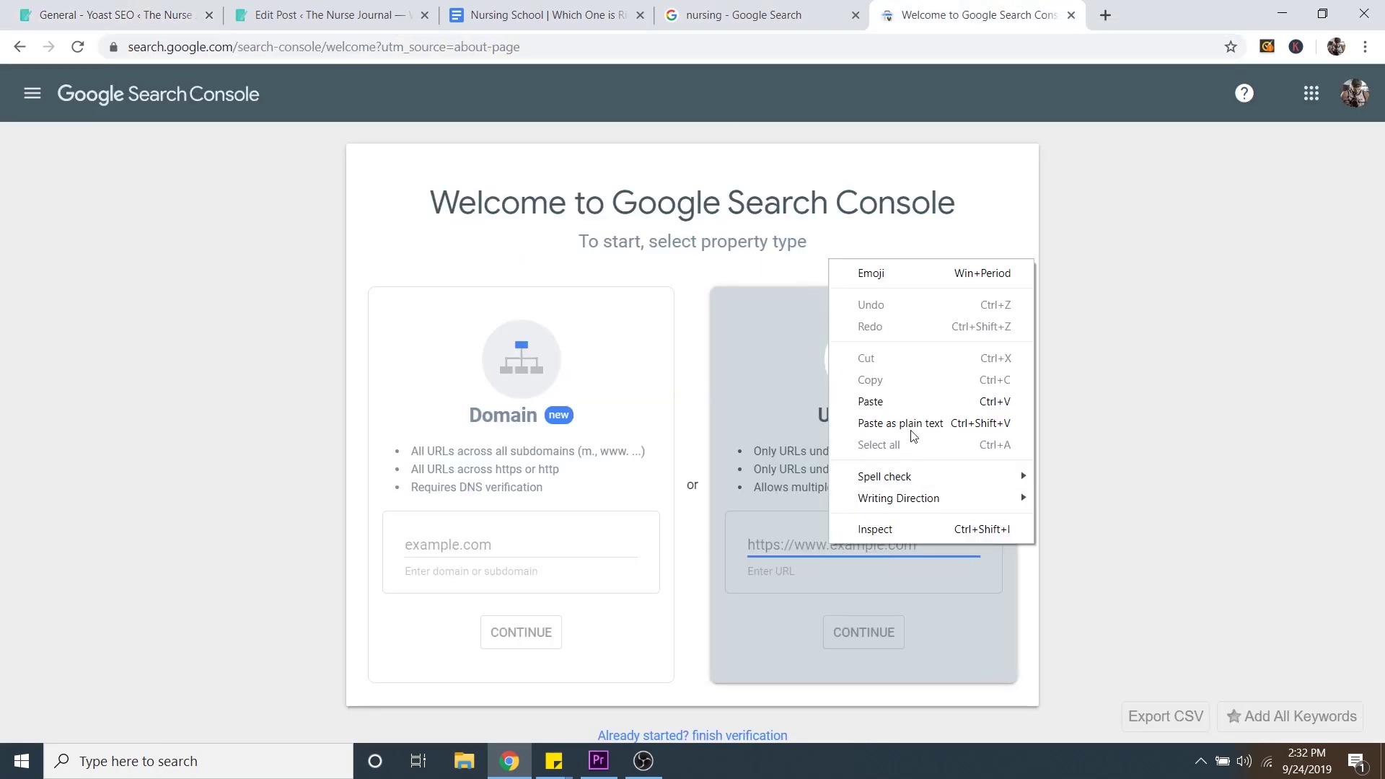
left_click(898, 399)
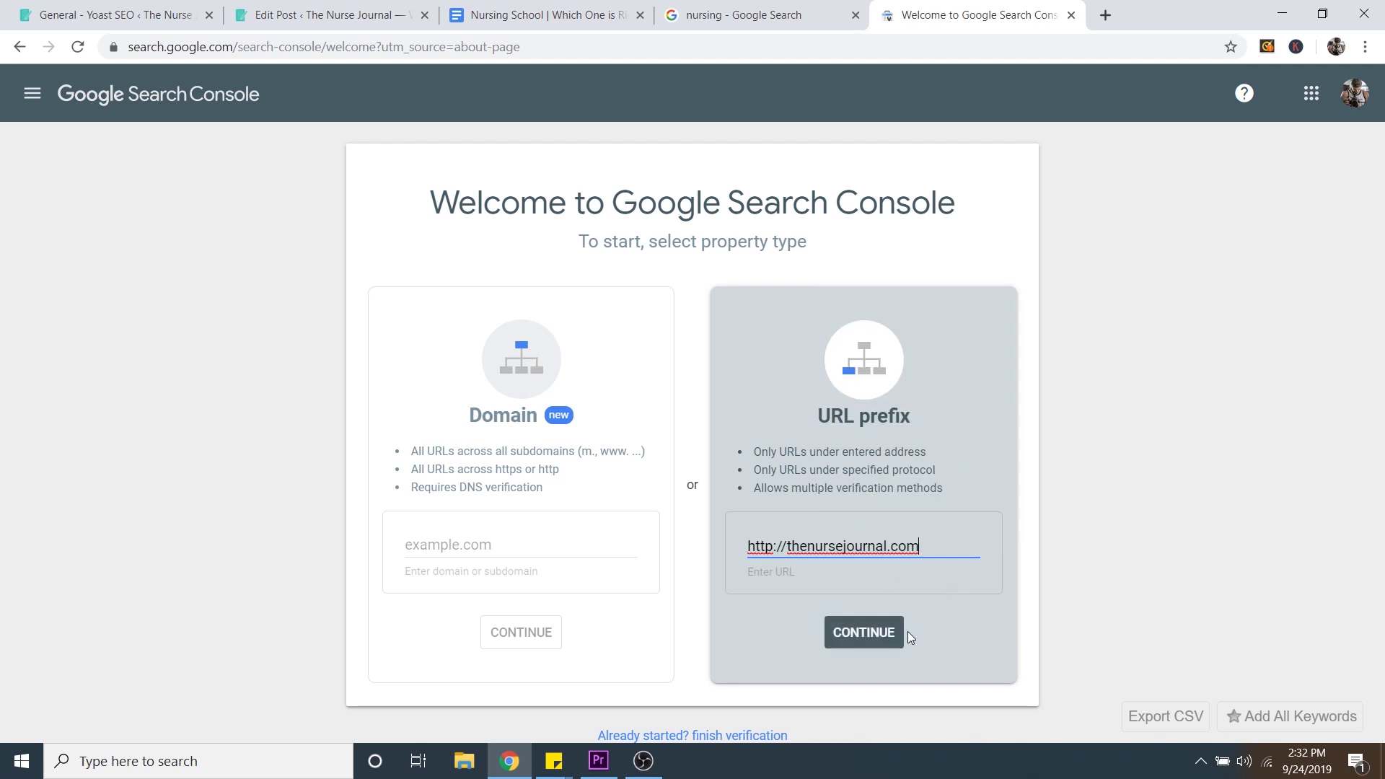
left_click(870, 634)
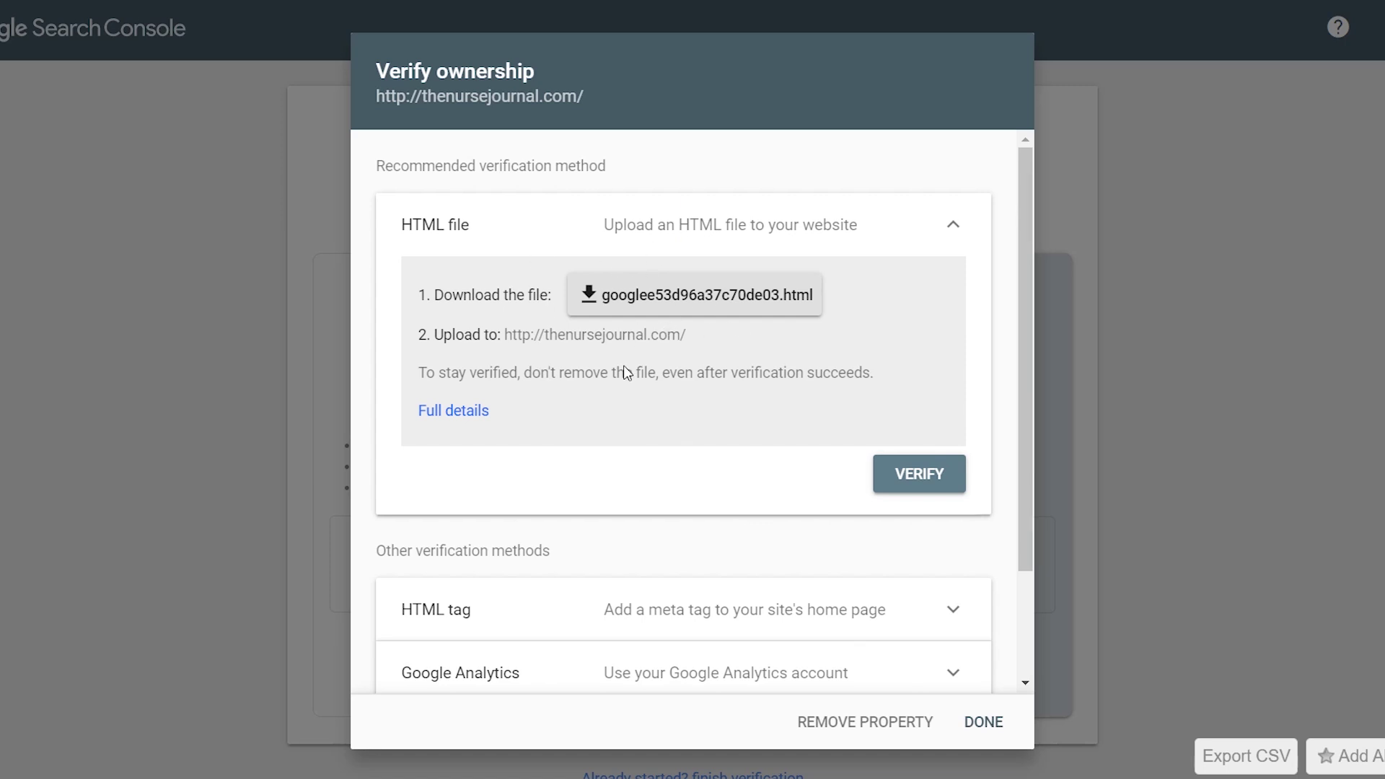
Copy the meta tag of the HTML tag verification method and return to Yoast's Webmaster Tools settings.
scroll(673, 480, "down", 2)
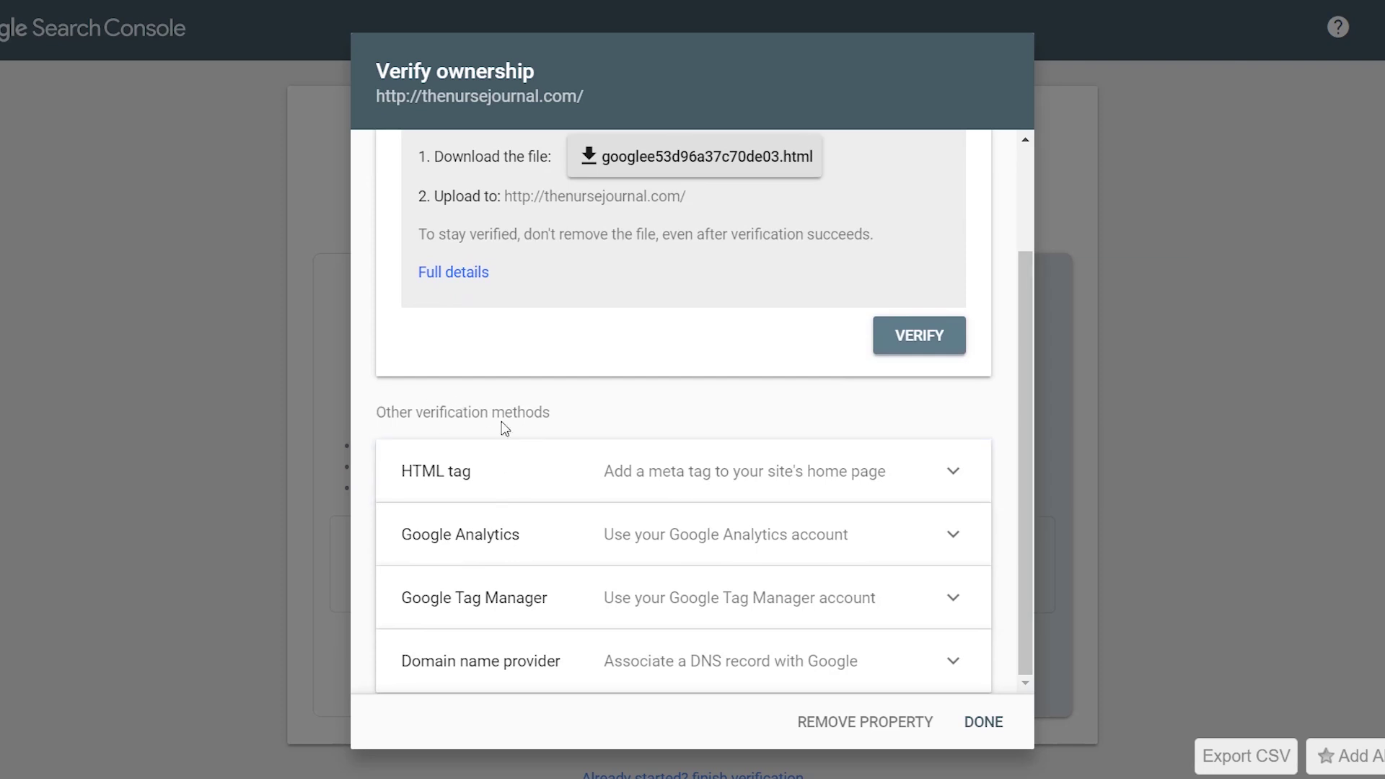
left_click(530, 478)
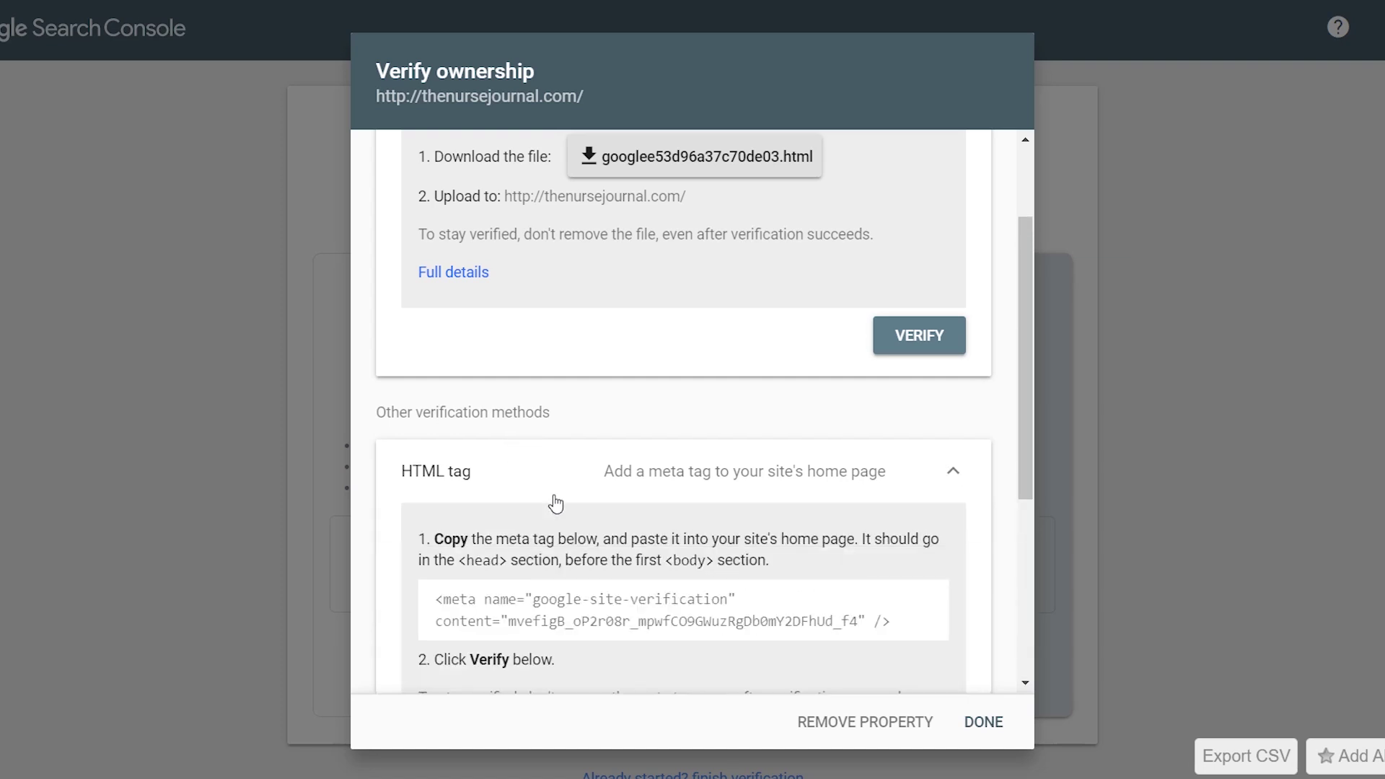
left_click(506, 605)
right_click(507, 605)
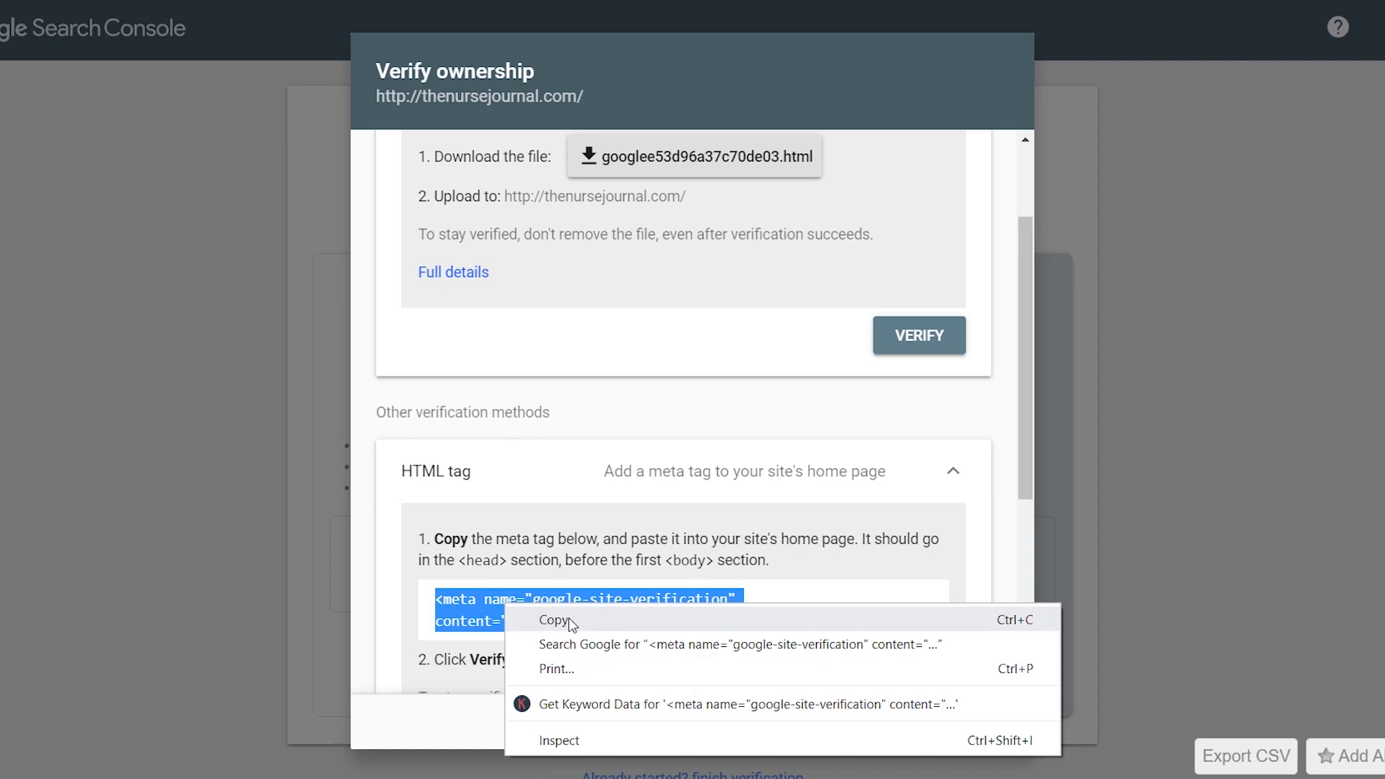
left_click(555, 620)
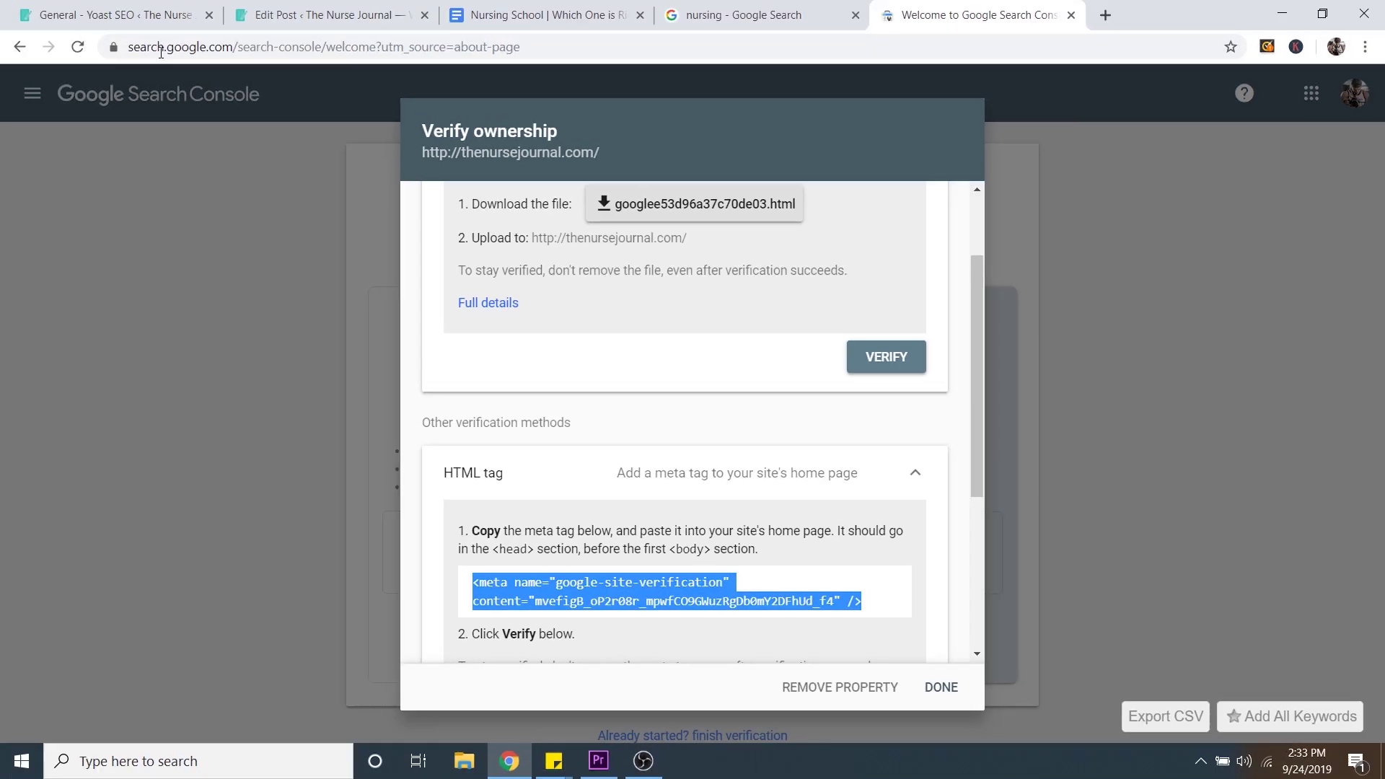
left_click(129, 10)
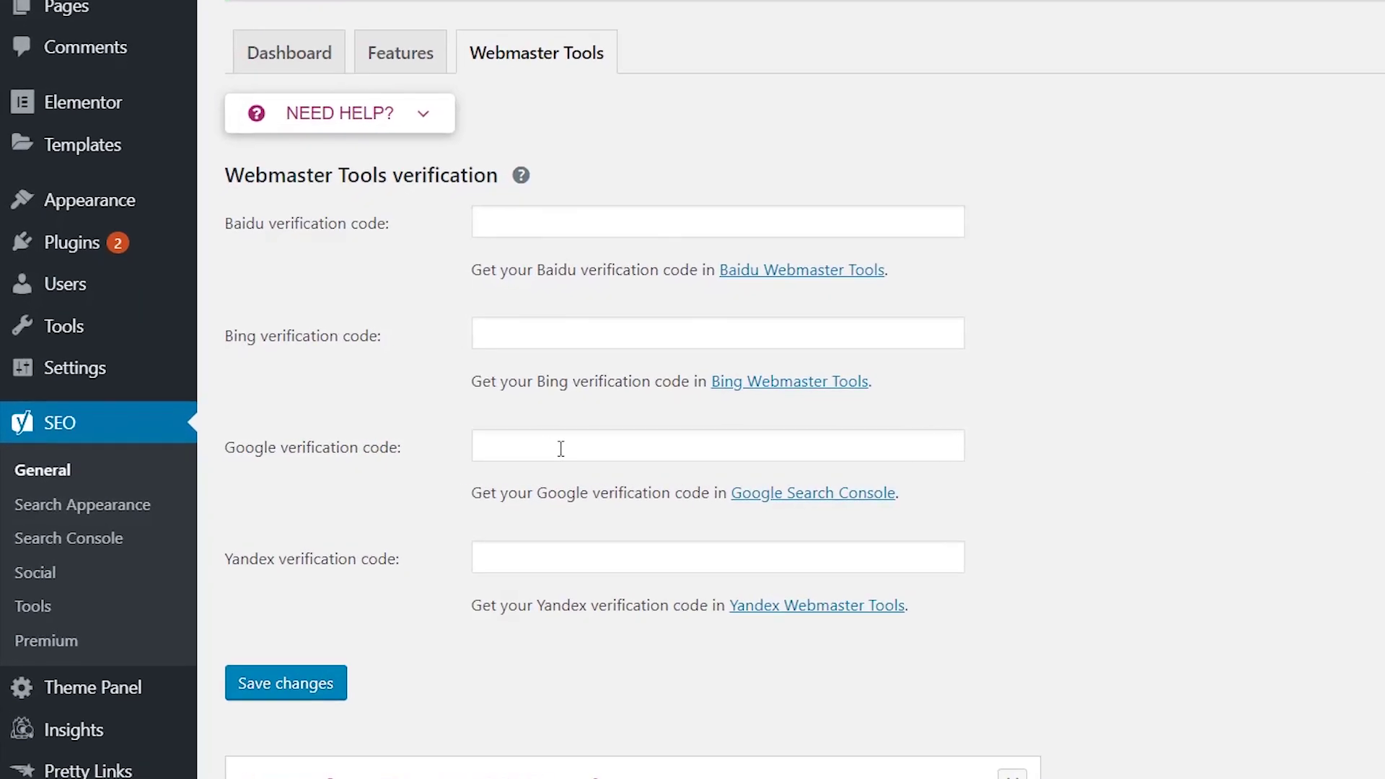
Paste the copied meta tag into the Google verification code field and save the Webmaster Tools settings.
right_click(408, 453)
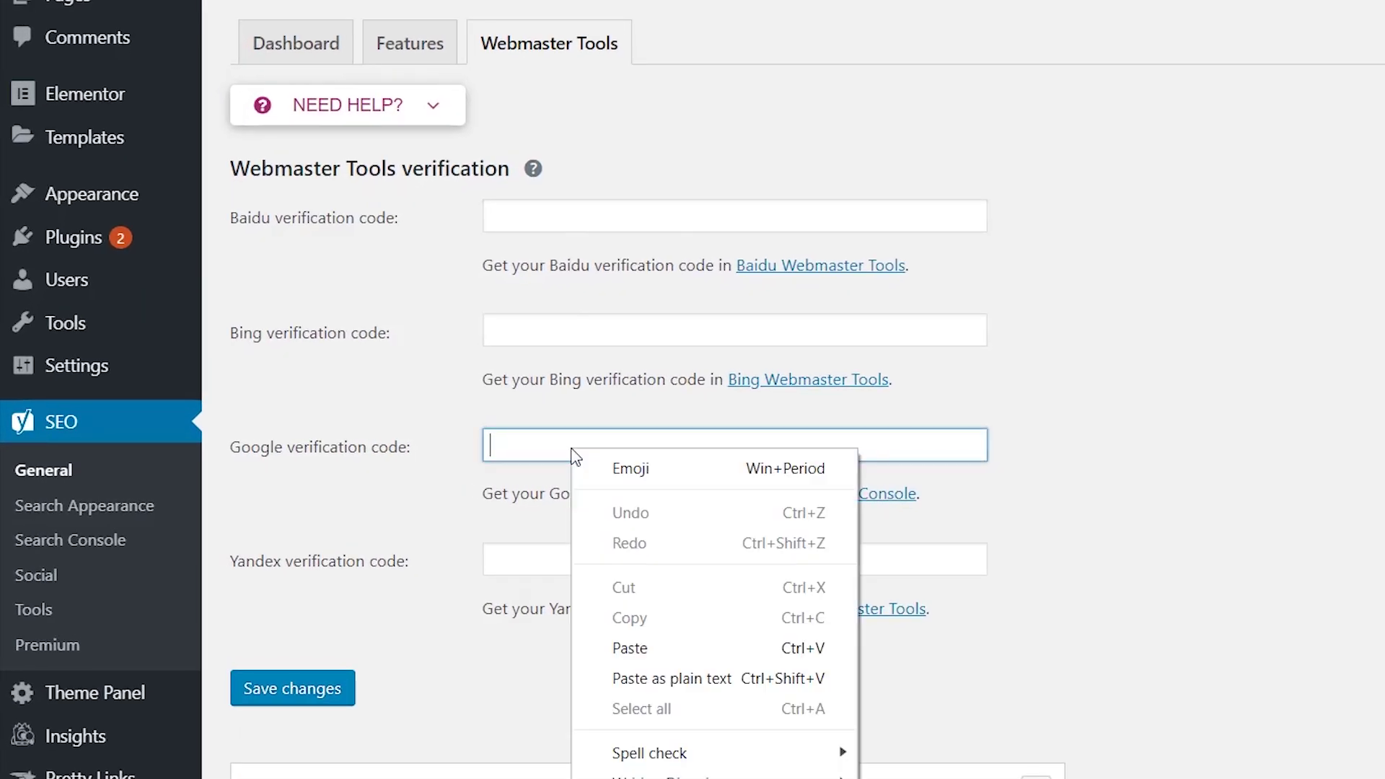
left_click(630, 648)
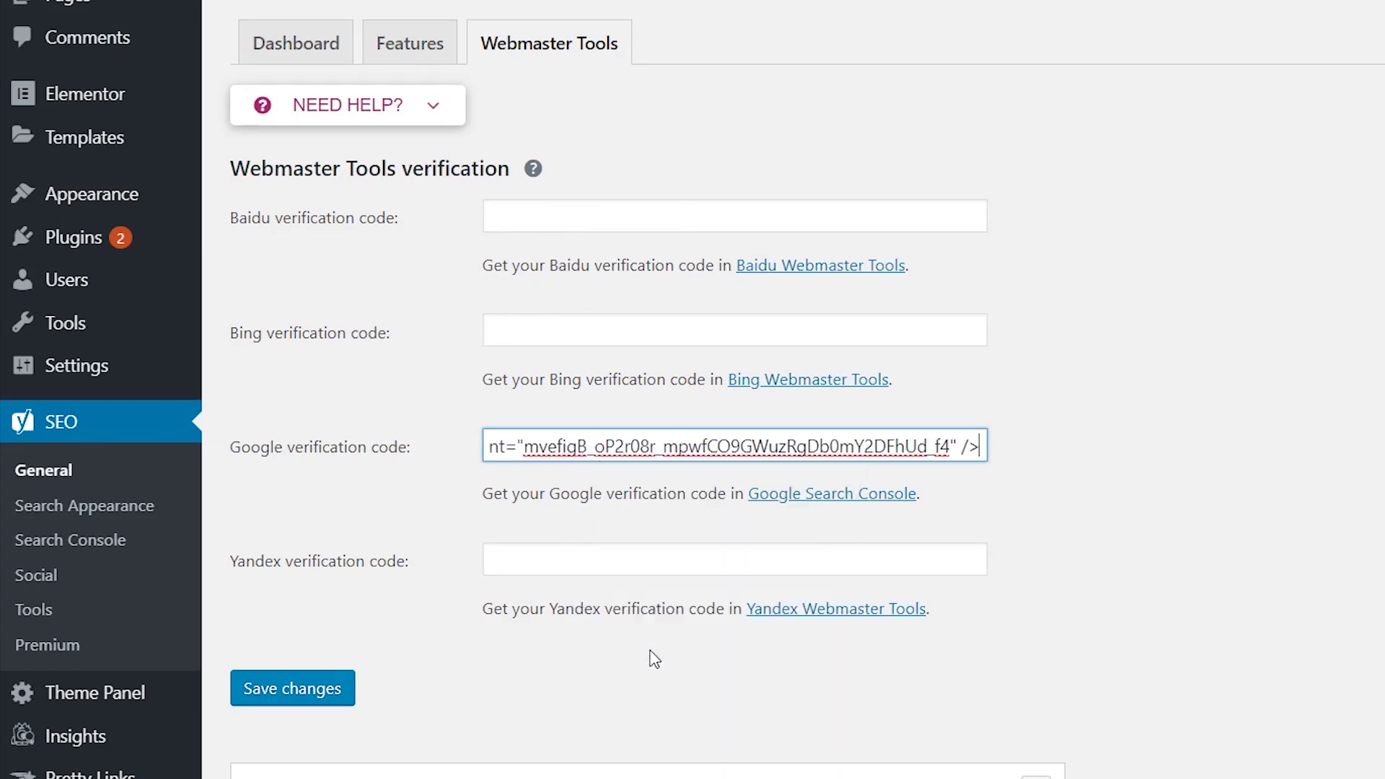
left_click(290, 691)
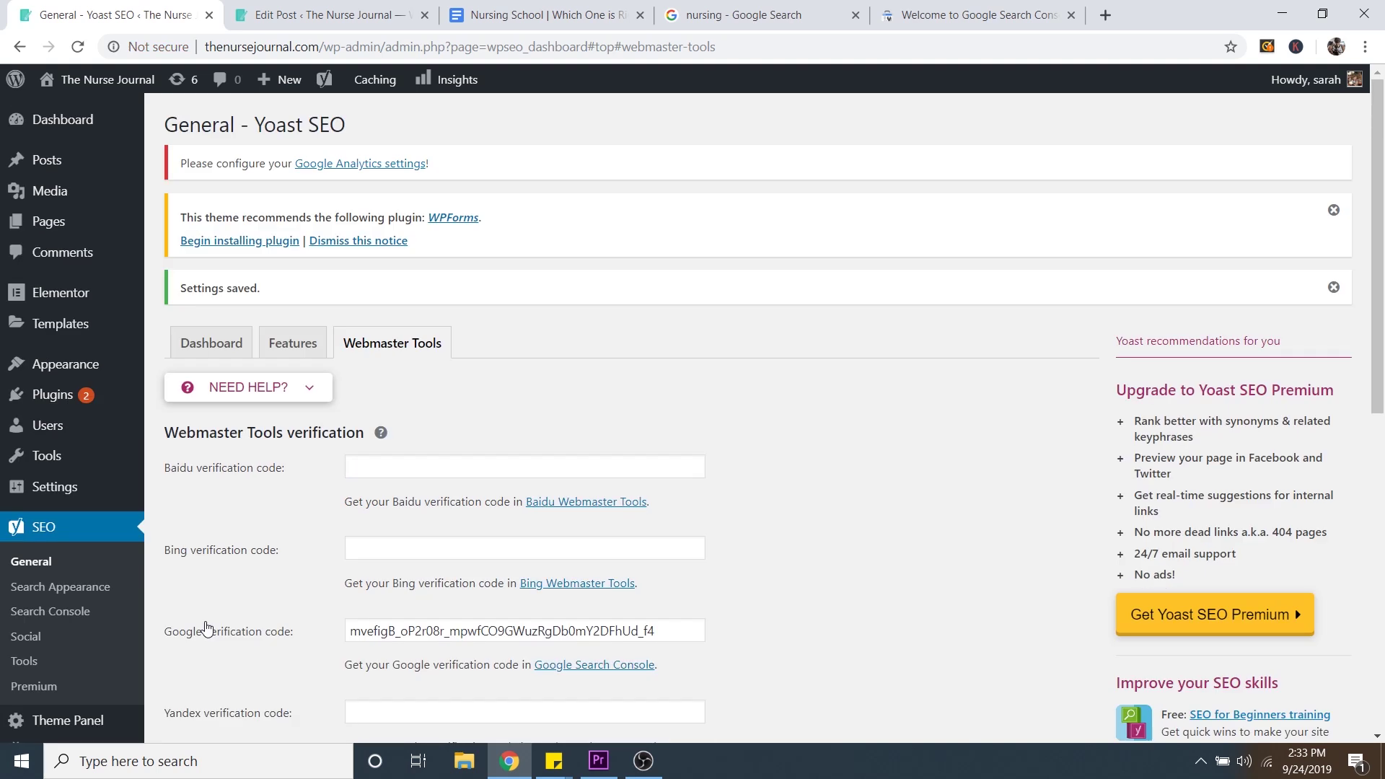
Verify ownership of thenursejournal.com in Search Console with the HTML tag method and go to the property.
left_click(964, 16)
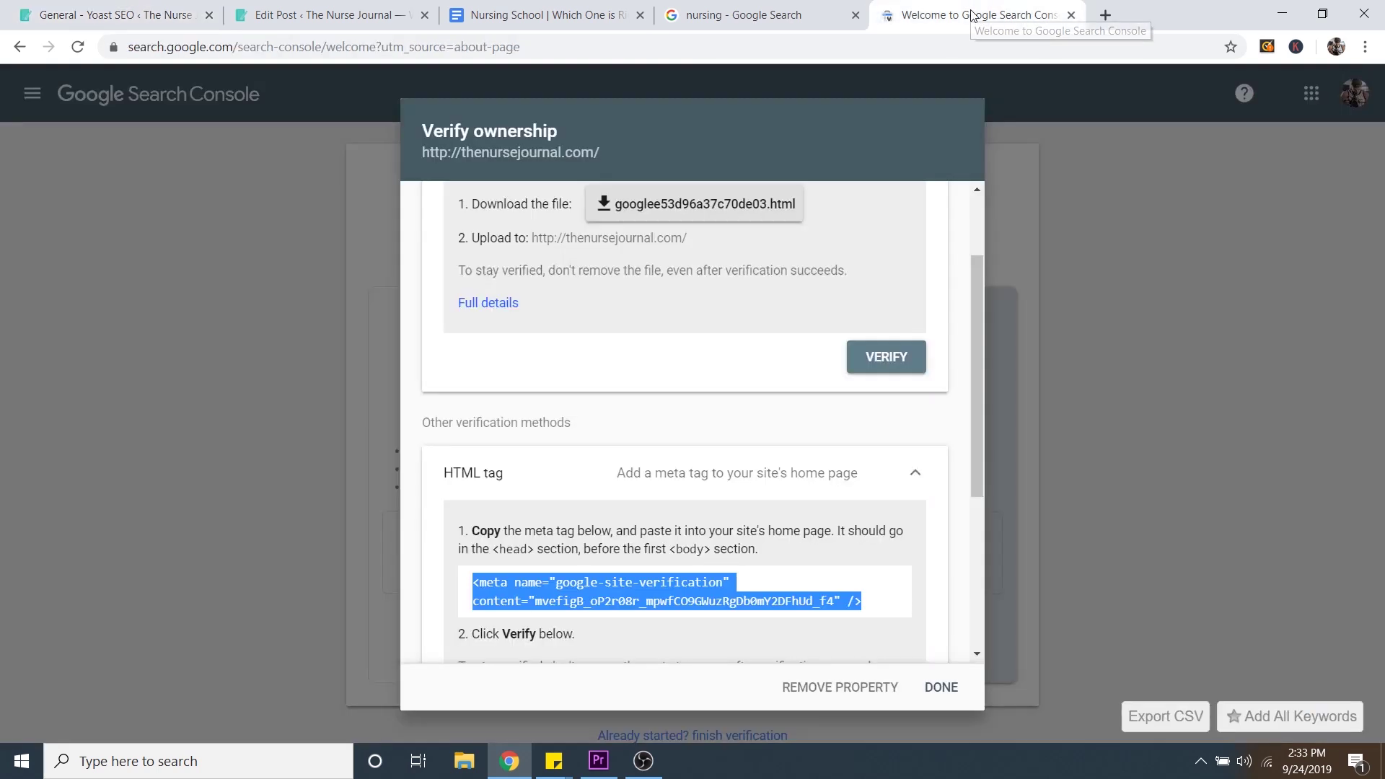
scroll(902, 599, "down", 4)
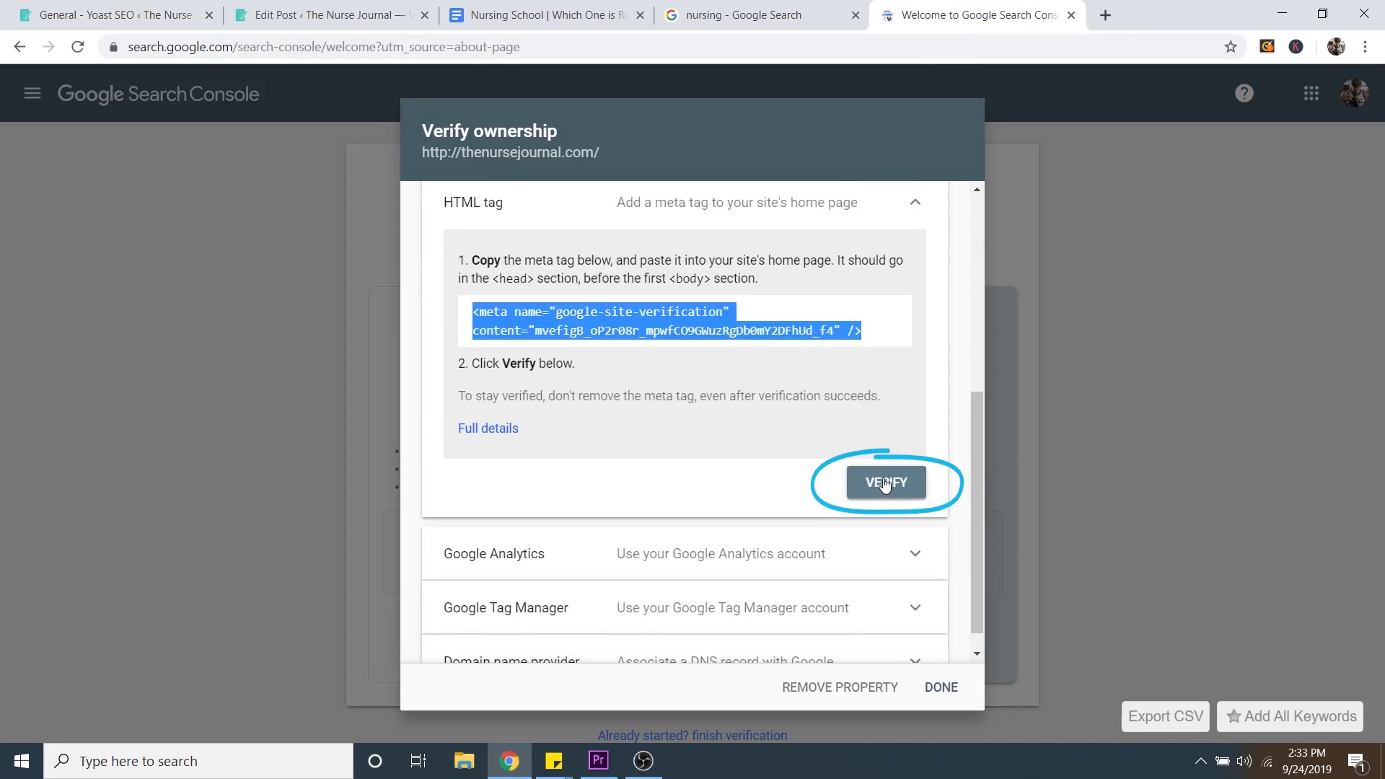
scroll(888, 488, "up", 1)
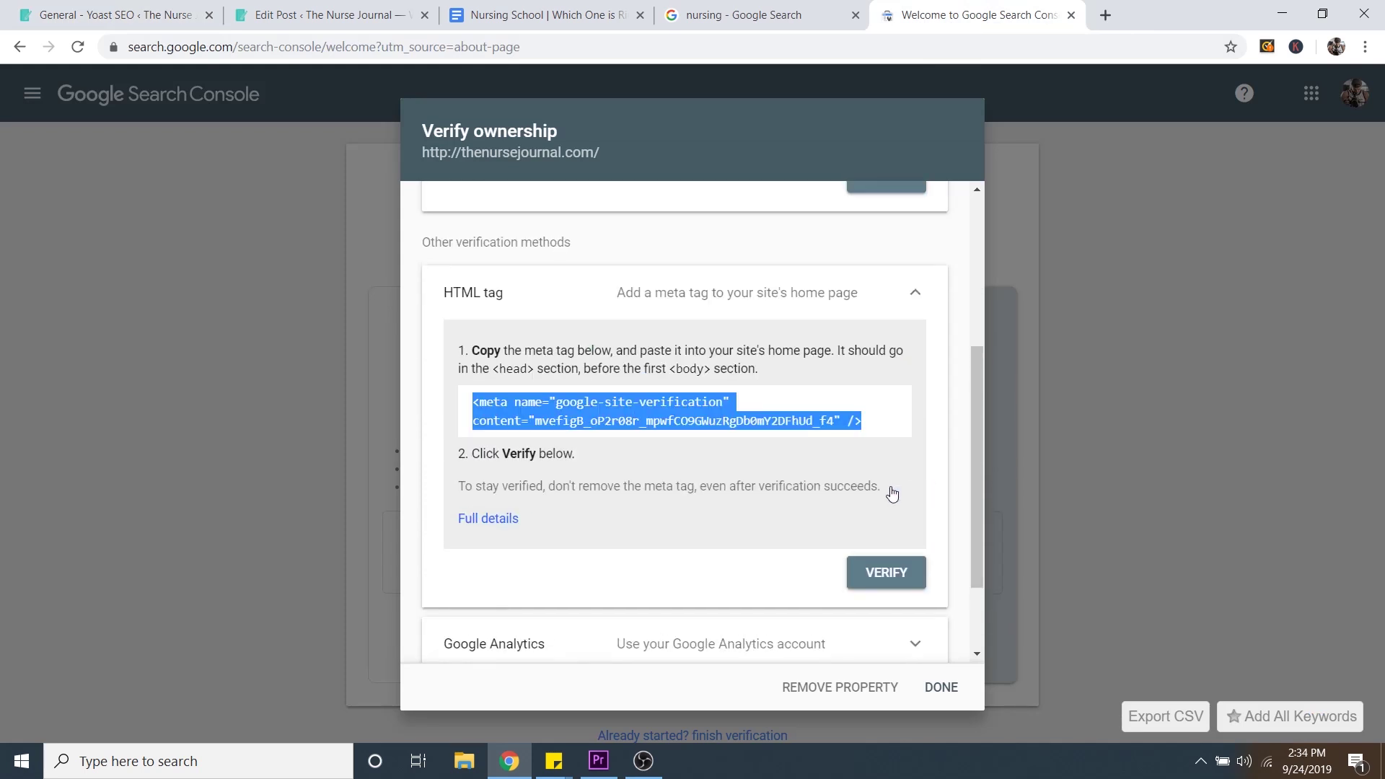
left_click(893, 574)
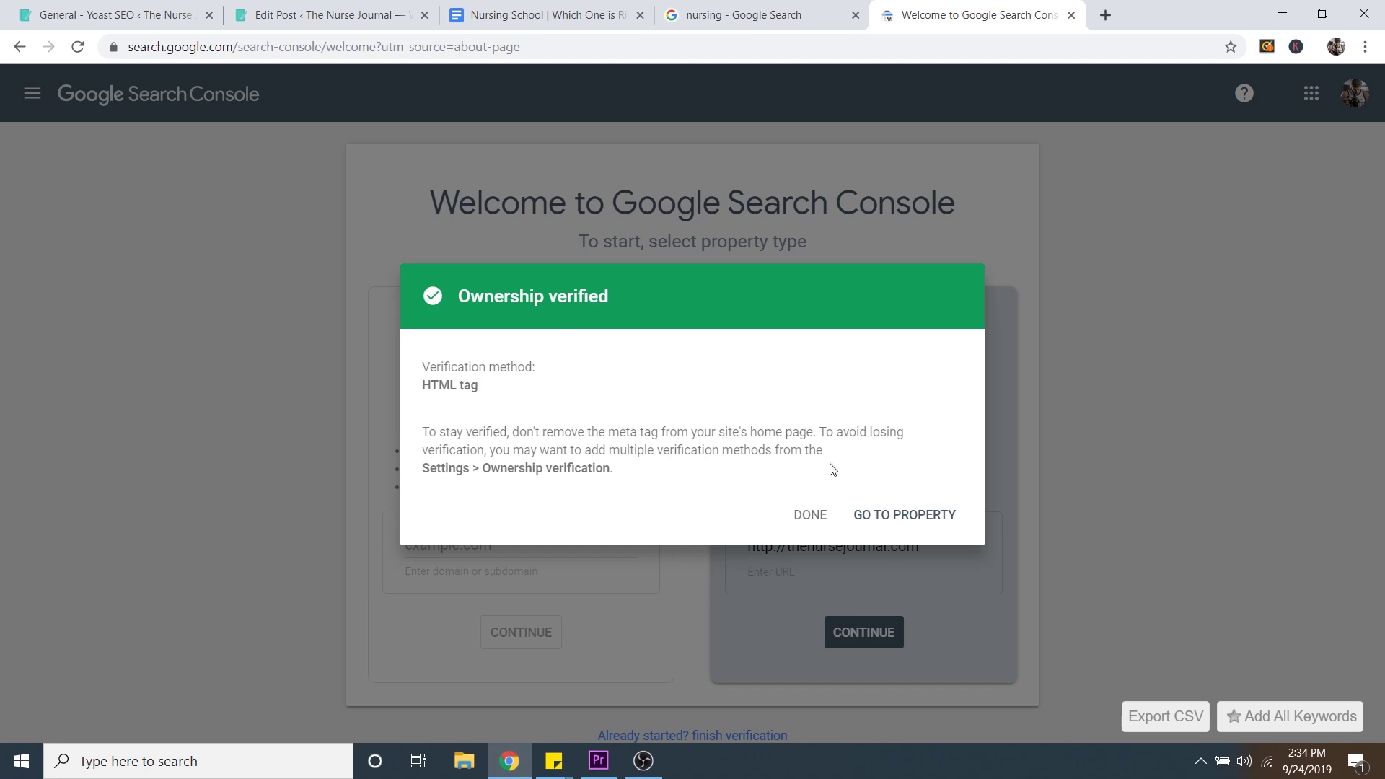
left_click(889, 520)
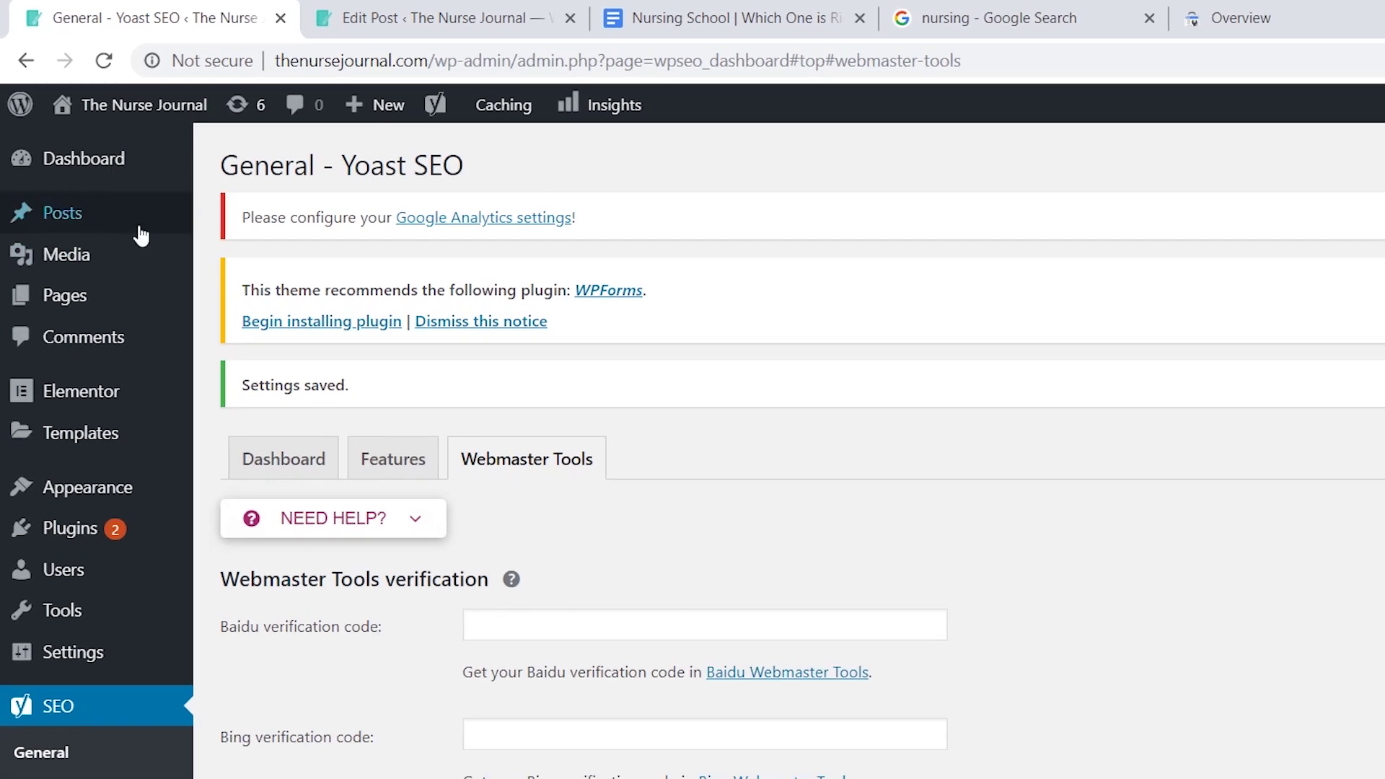
Open the post "Nursing School | Which One is Right for You?" for editing from the WordPress posts list.
mouse_move(62, 164)
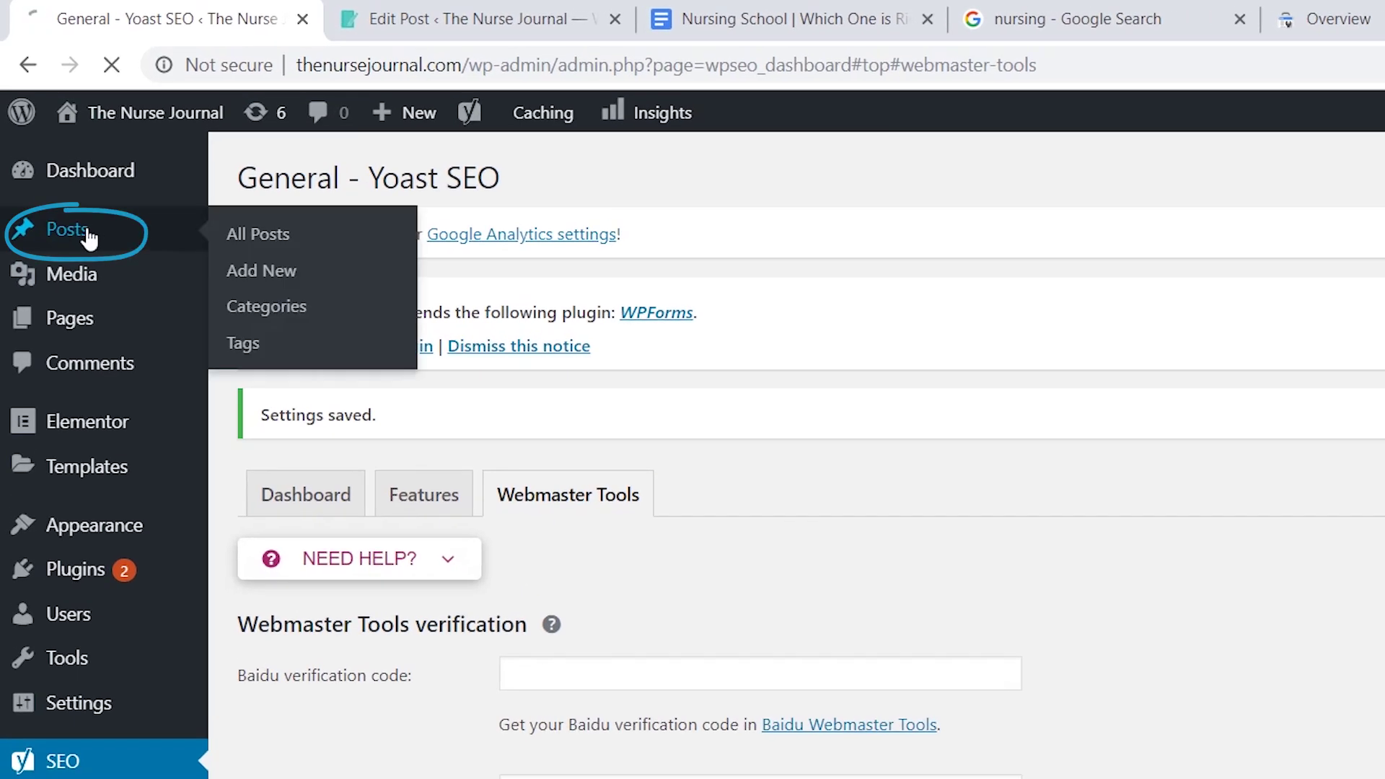
left_click(87, 236)
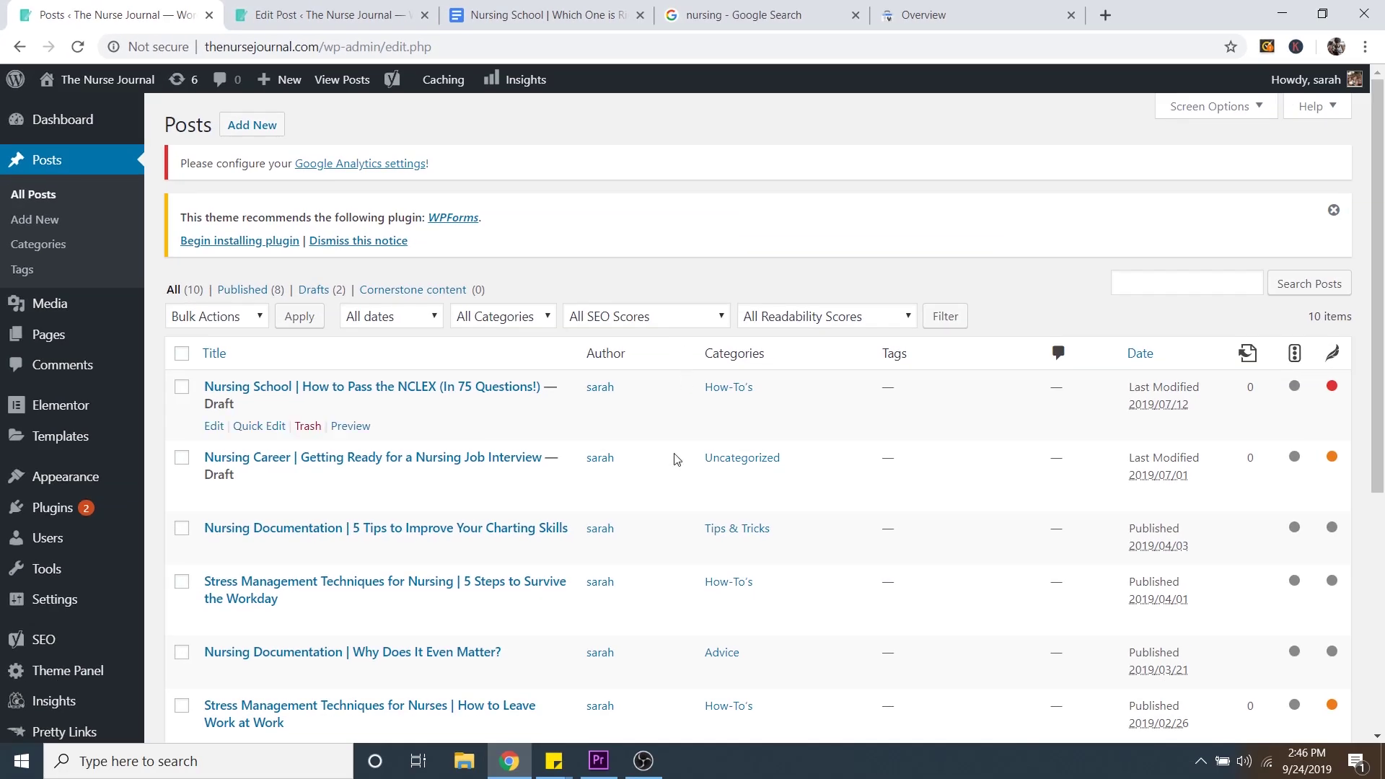
scroll(724, 524, "down", 3)
scroll(664, 480, "up", 1)
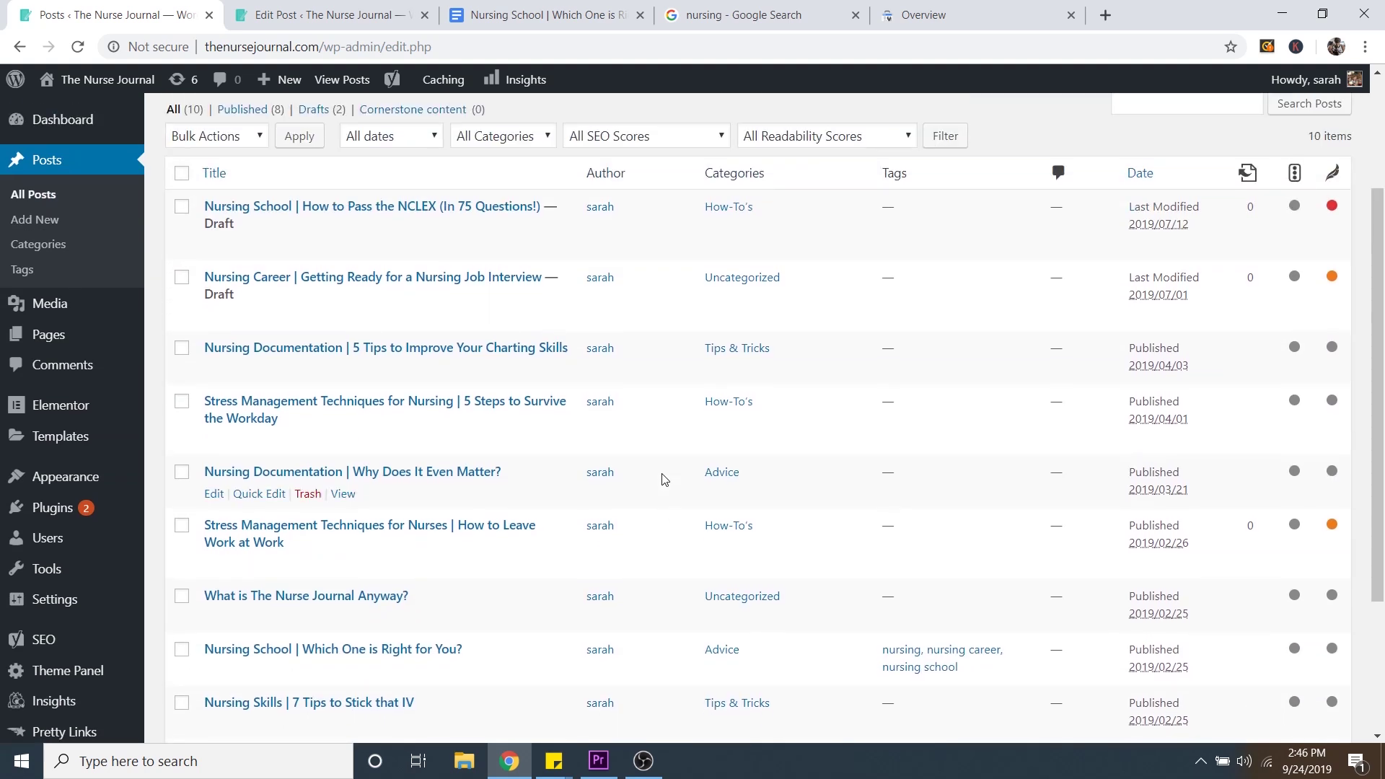
scroll(671, 456, "up", 2)
scroll(866, 446, "down", 1)
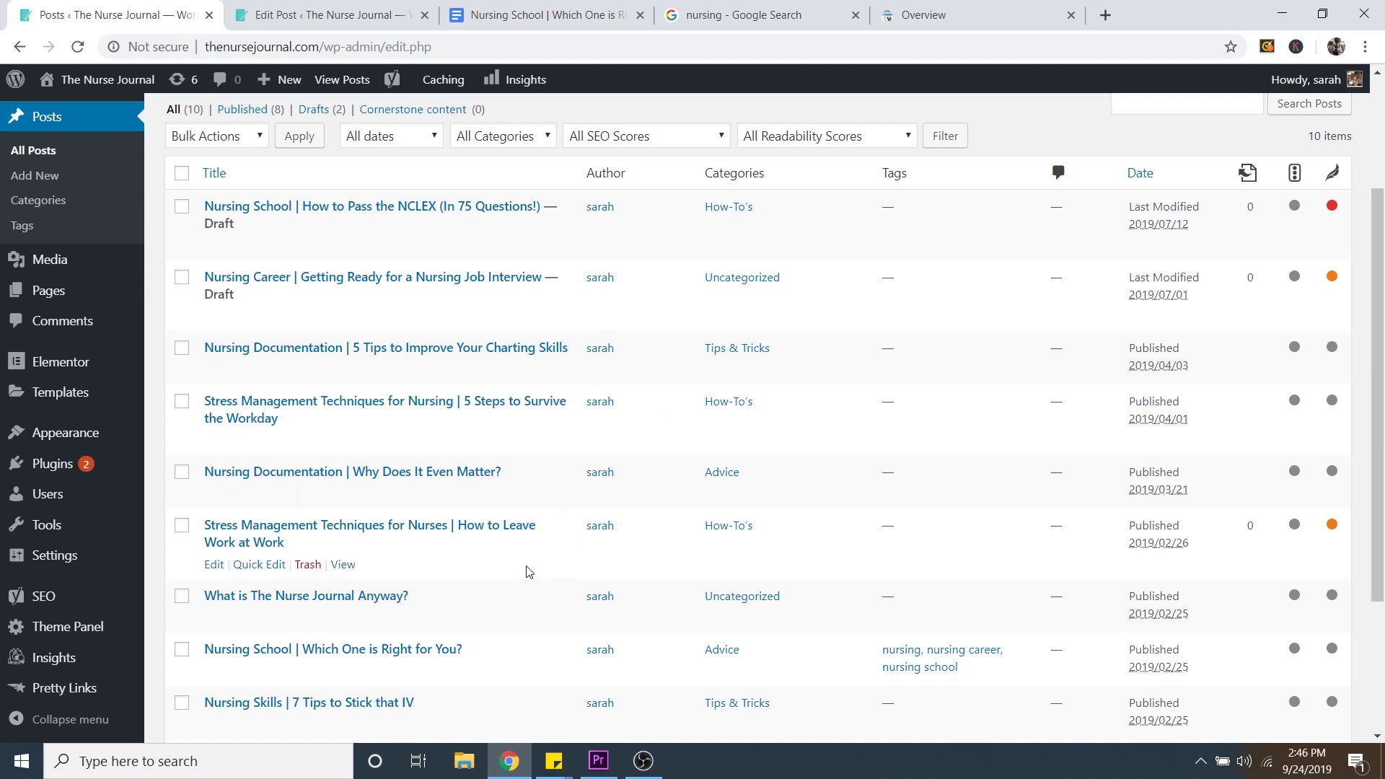
scroll(529, 571, "down", 3)
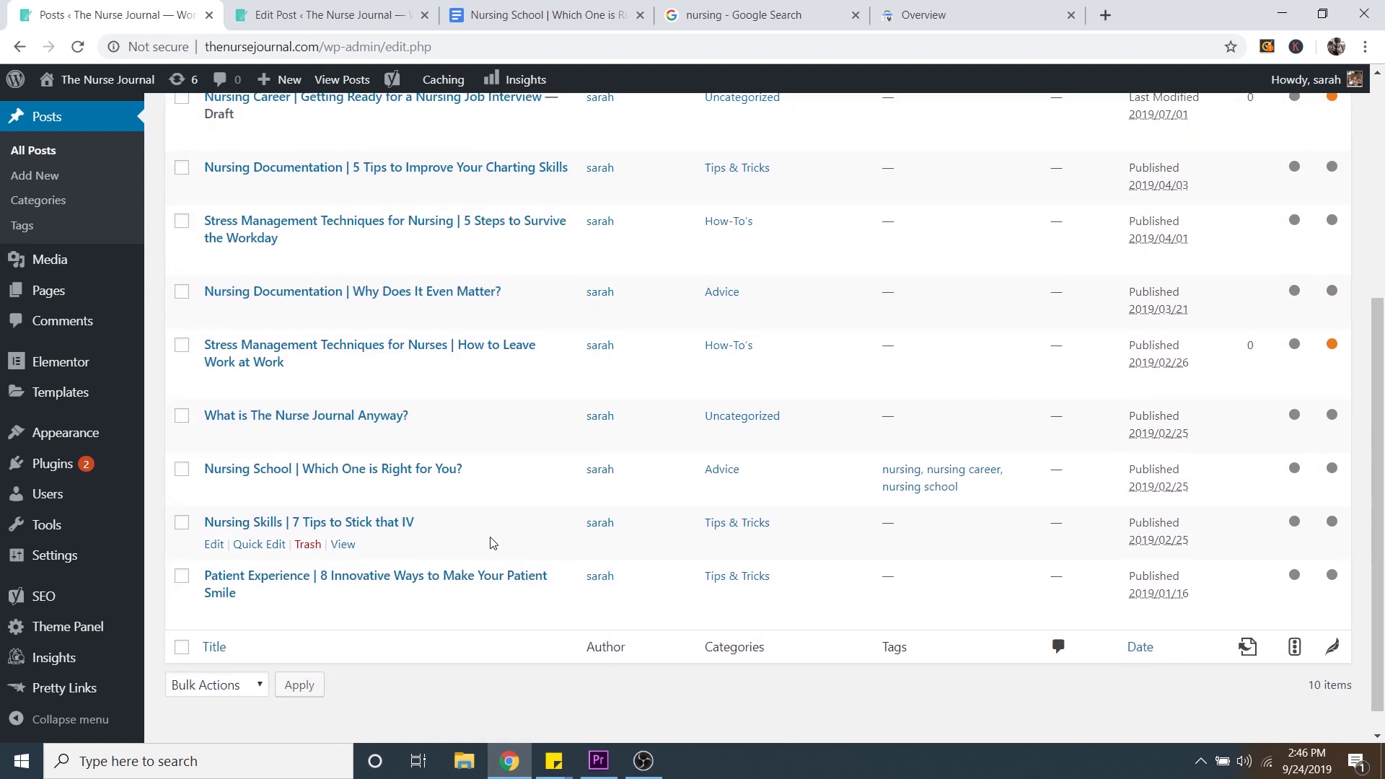
left_click(345, 474)
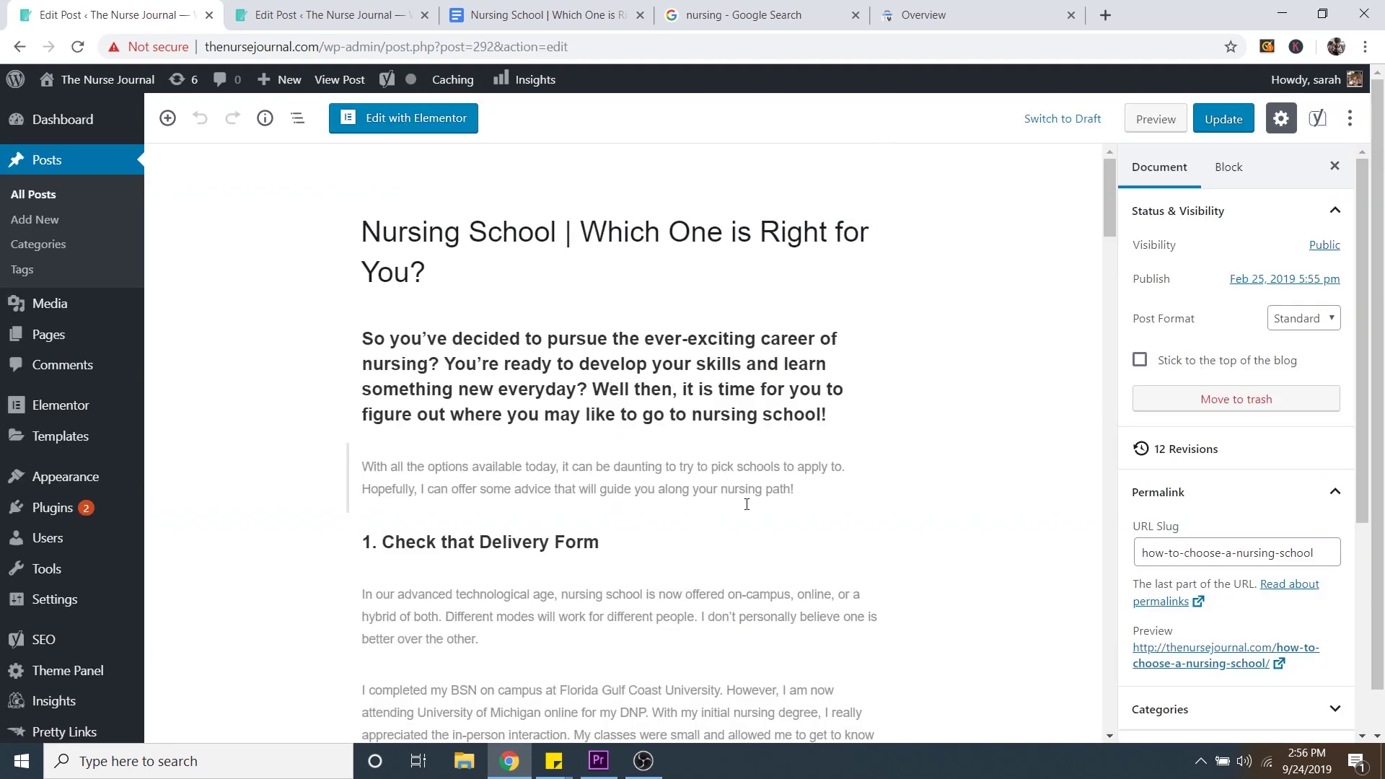
Review the post's text and compare it with the Google Docs draft of the same article.
scroll(755, 479, "down", 6)
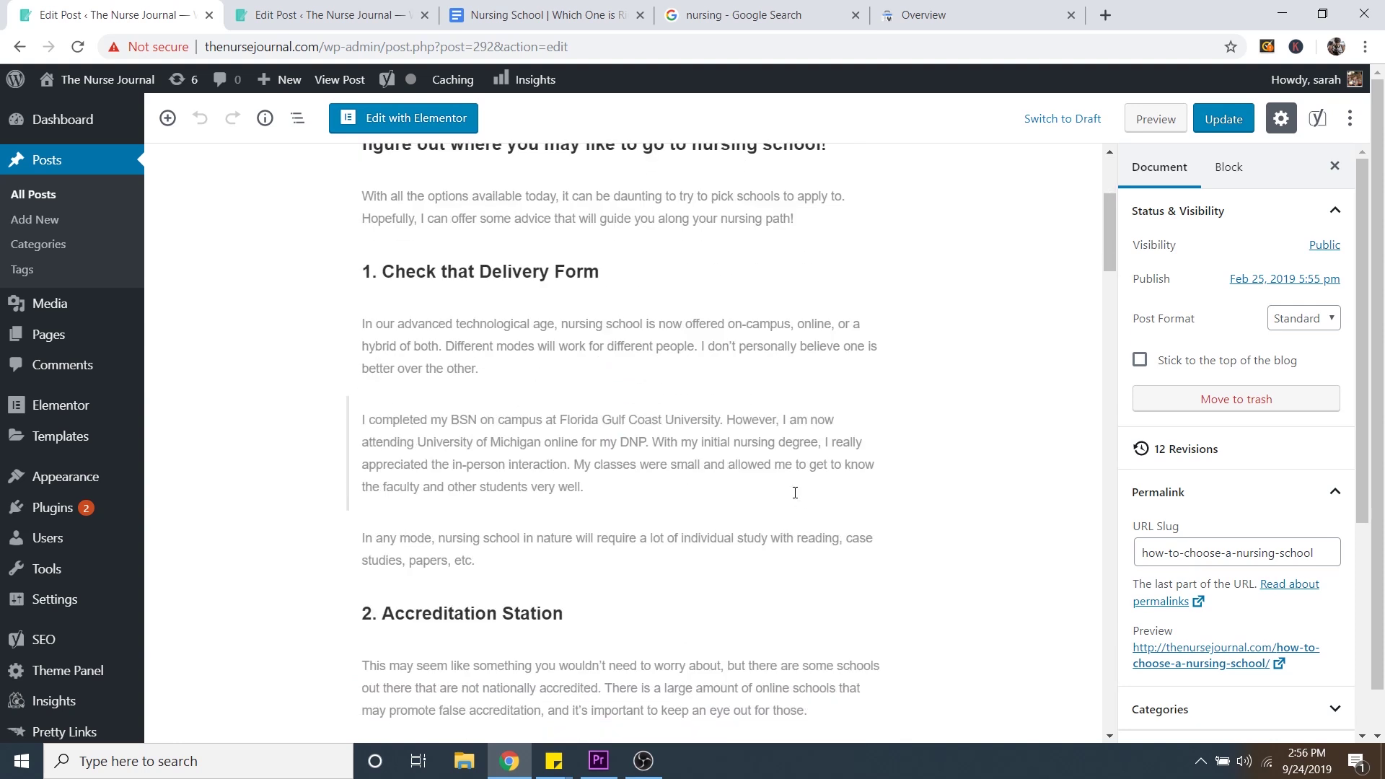
scroll(794, 493, "down", 4)
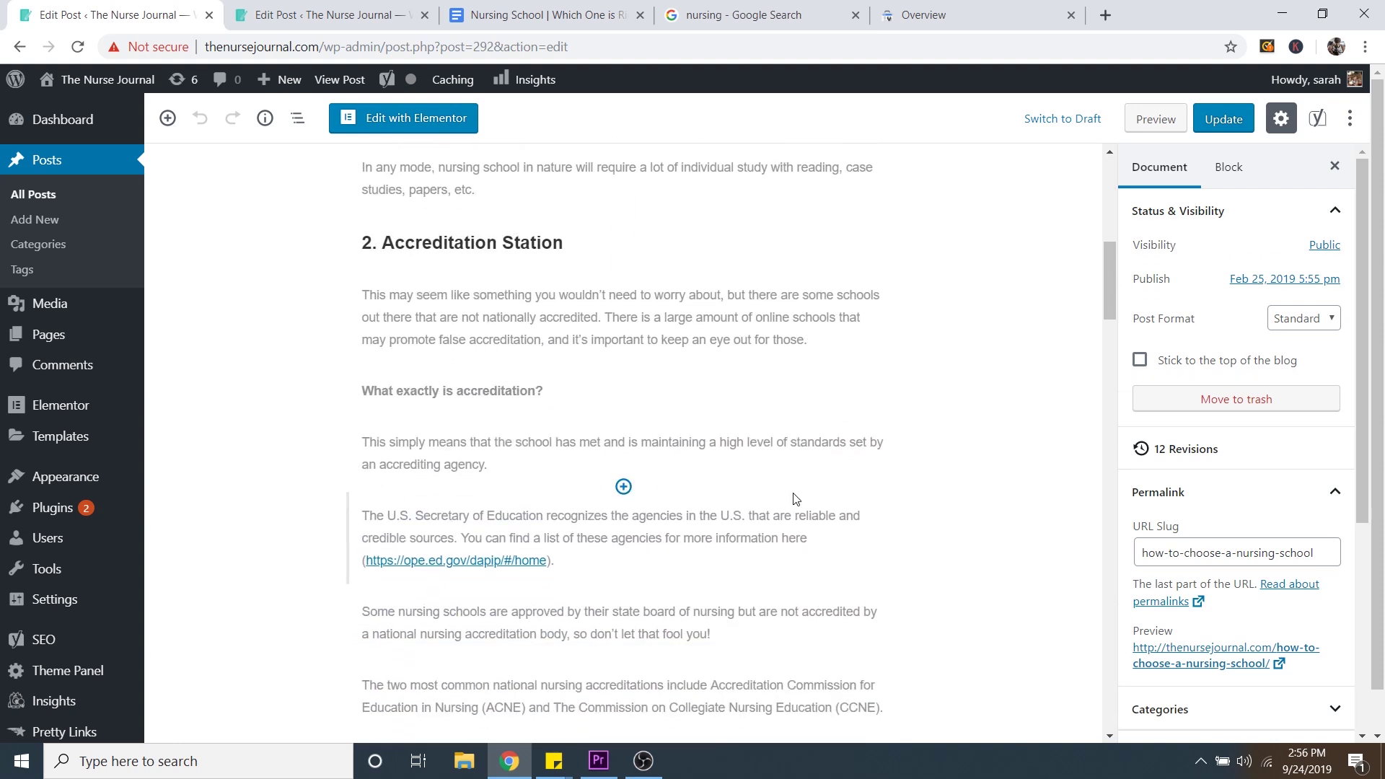
scroll(796, 500, "down", 3)
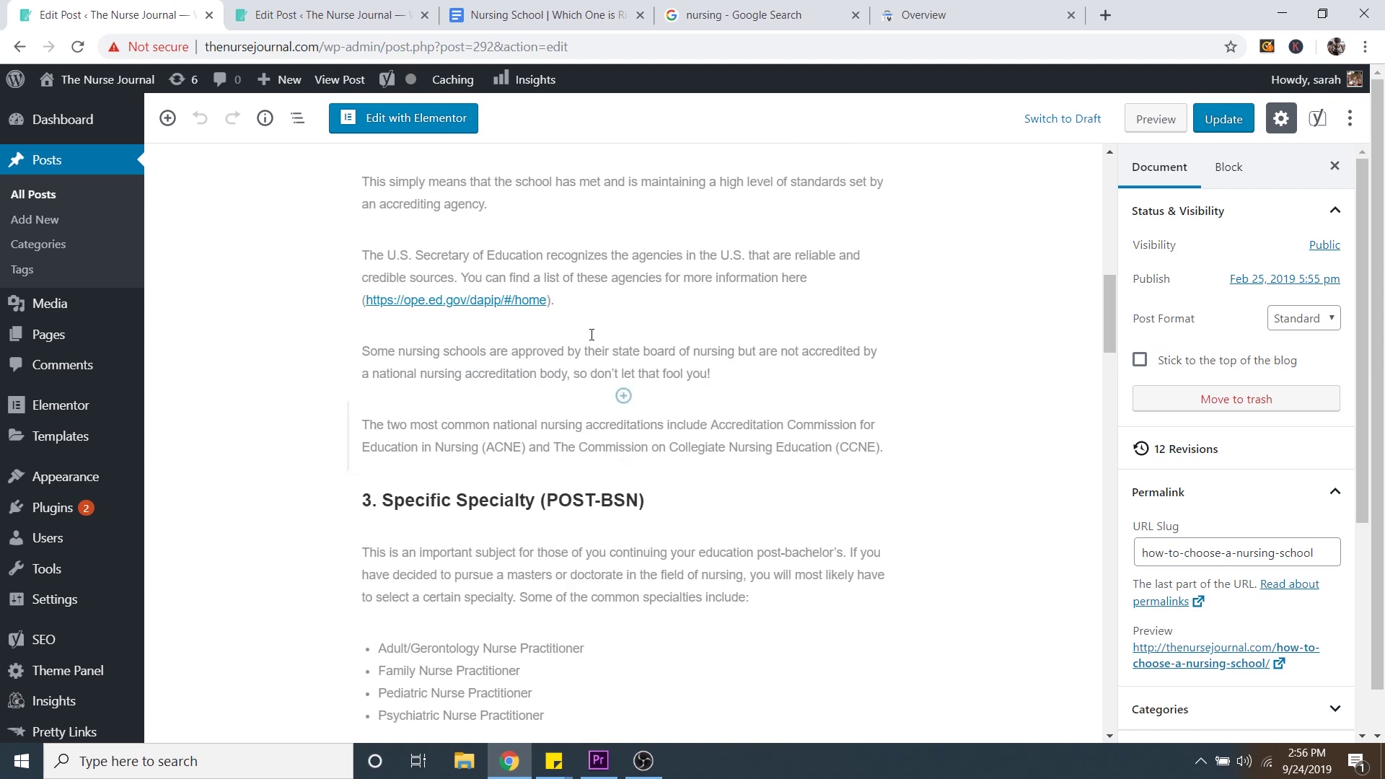
left_click(526, 10)
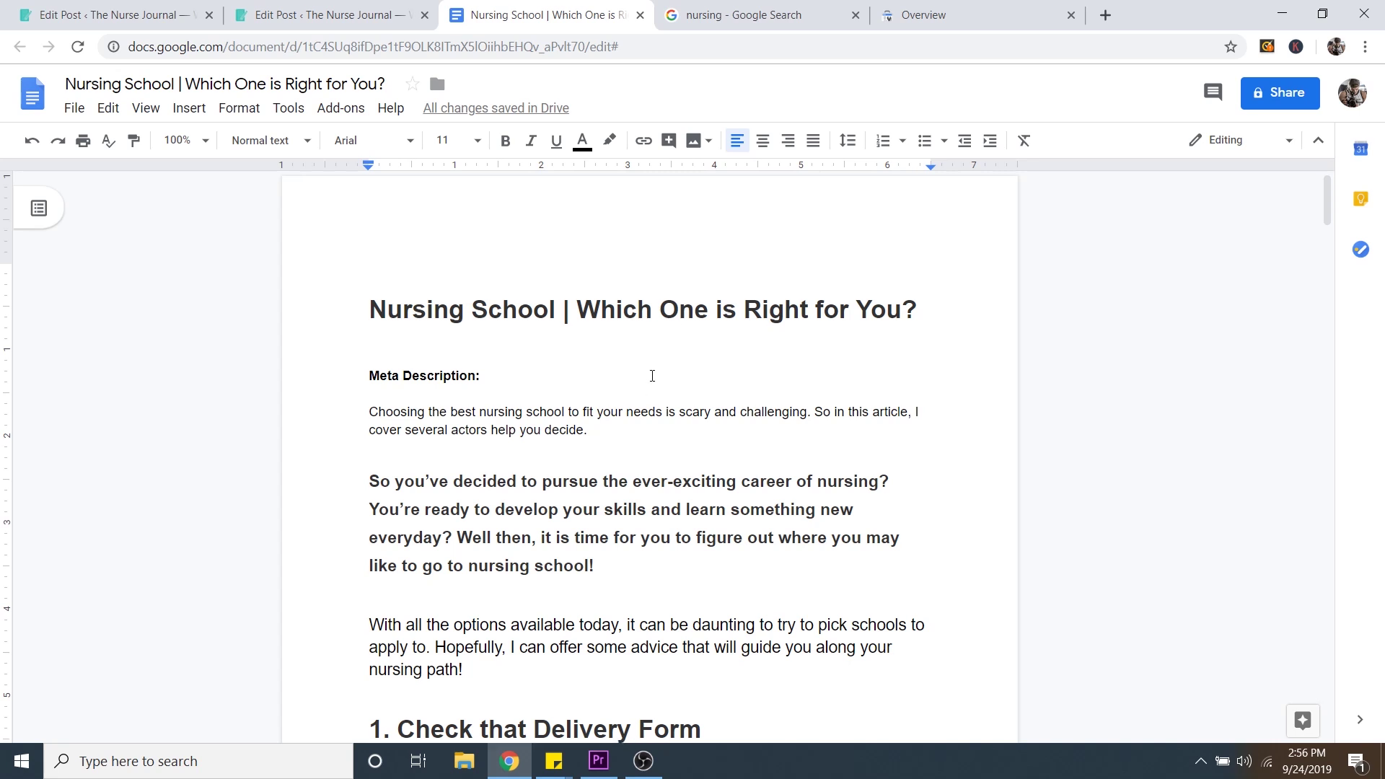
scroll(645, 324, "down", 6)
scroll(635, 408, "down", 7)
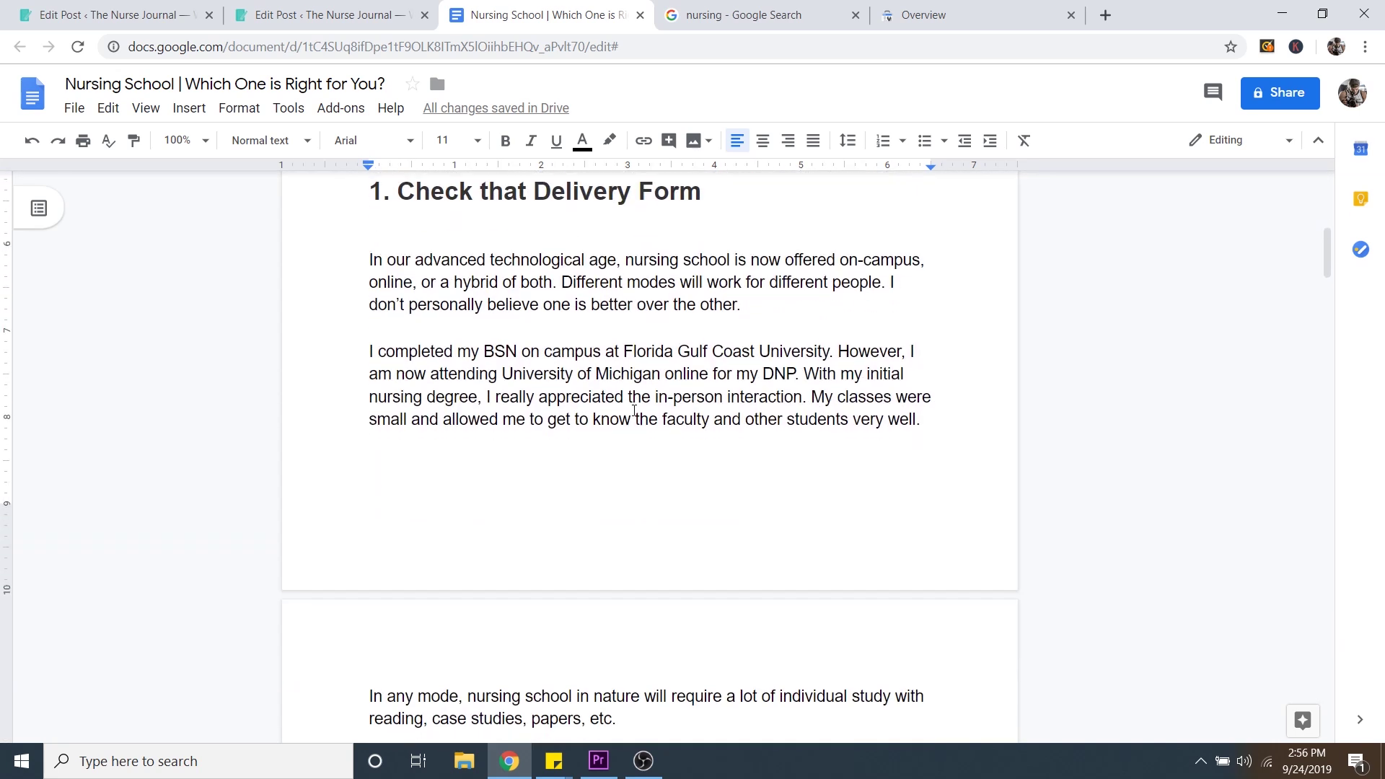
scroll(634, 419, "down", 5)
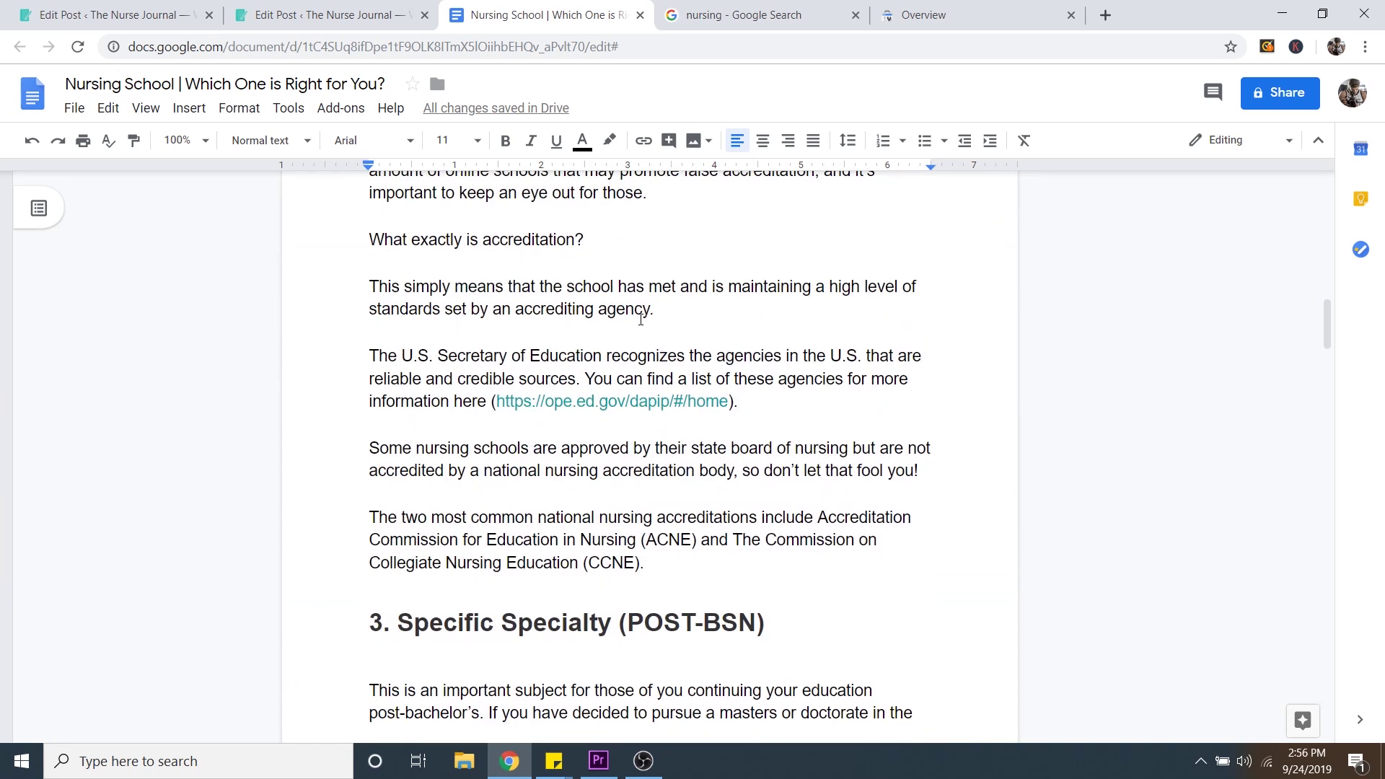
Return to the nursing school post in the WordPress editor and expand the Yoast SEO section below its text.
left_click(109, 15)
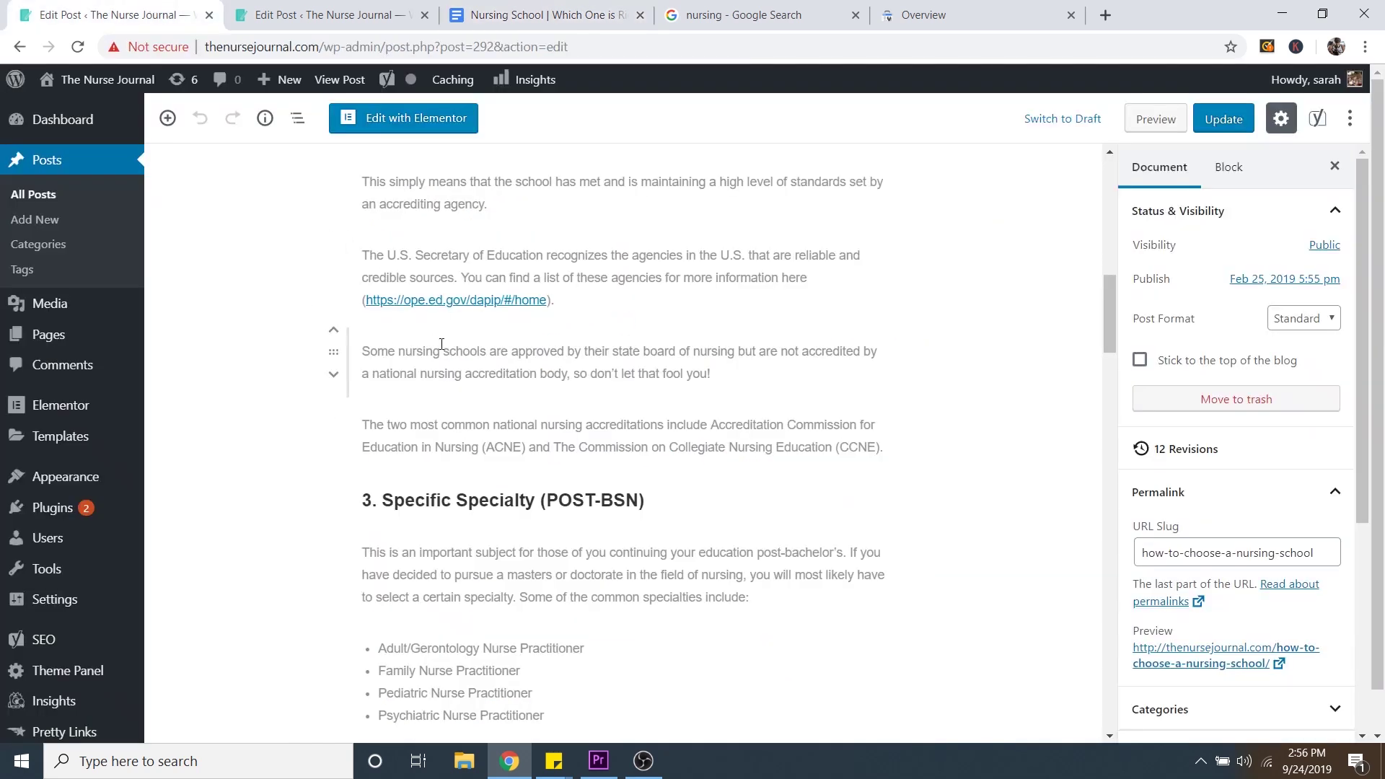
scroll(623, 396, "up", 1)
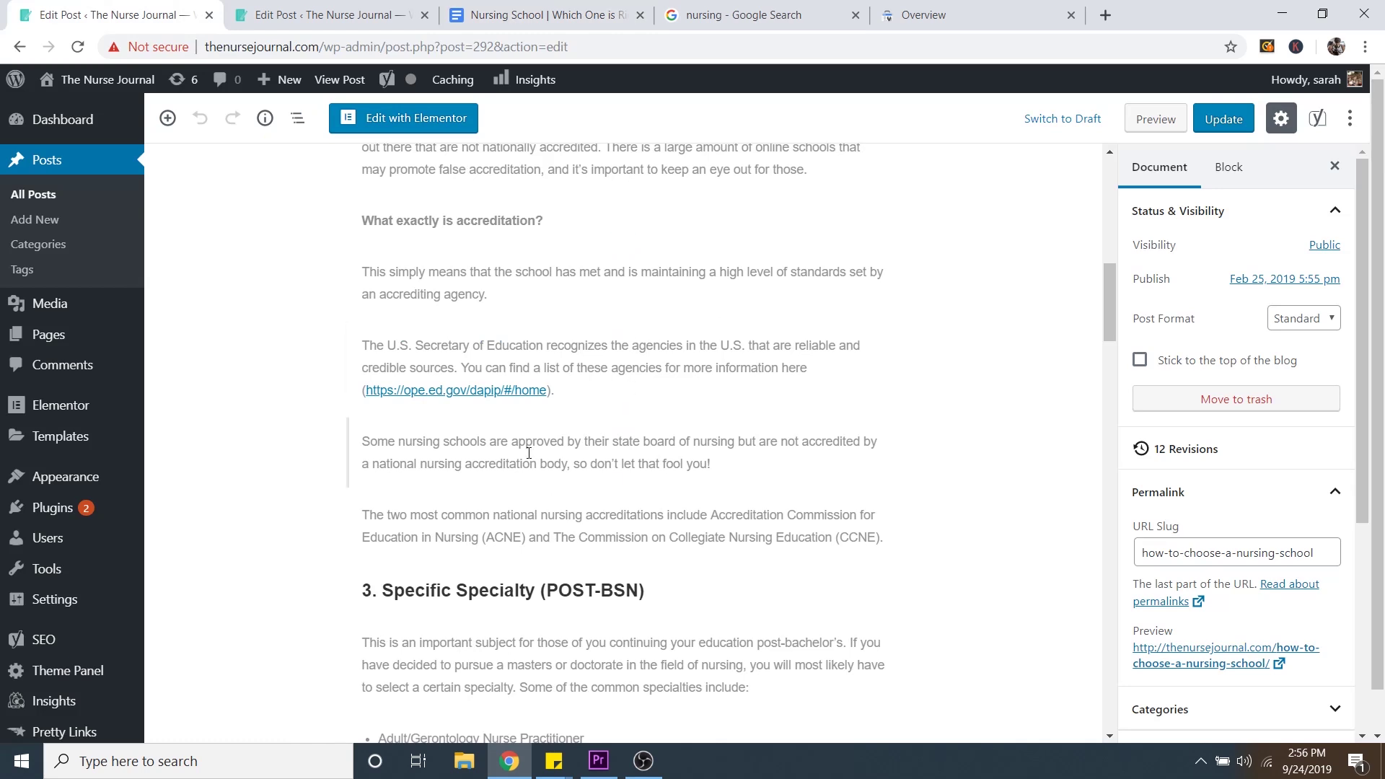
scroll(529, 453, "down", 11)
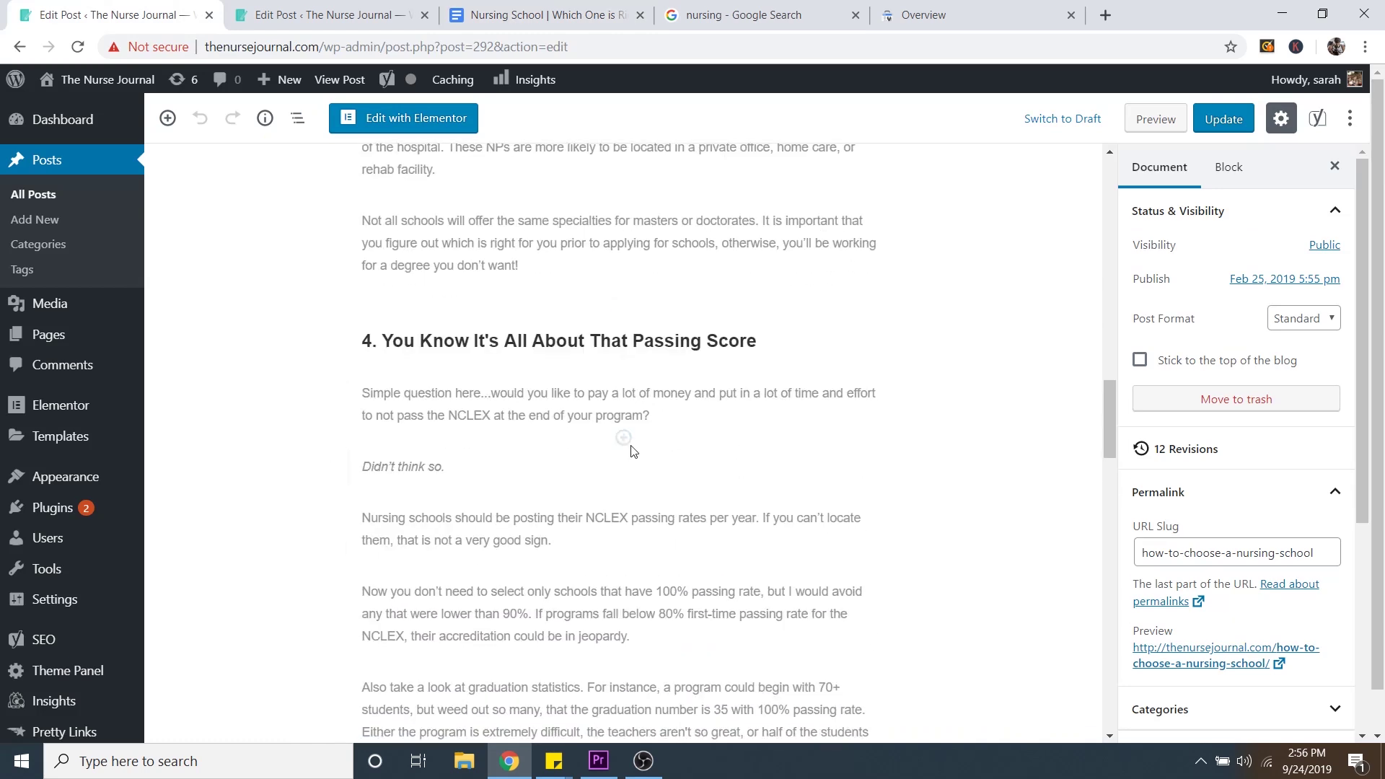
scroll(631, 451, "down", 18)
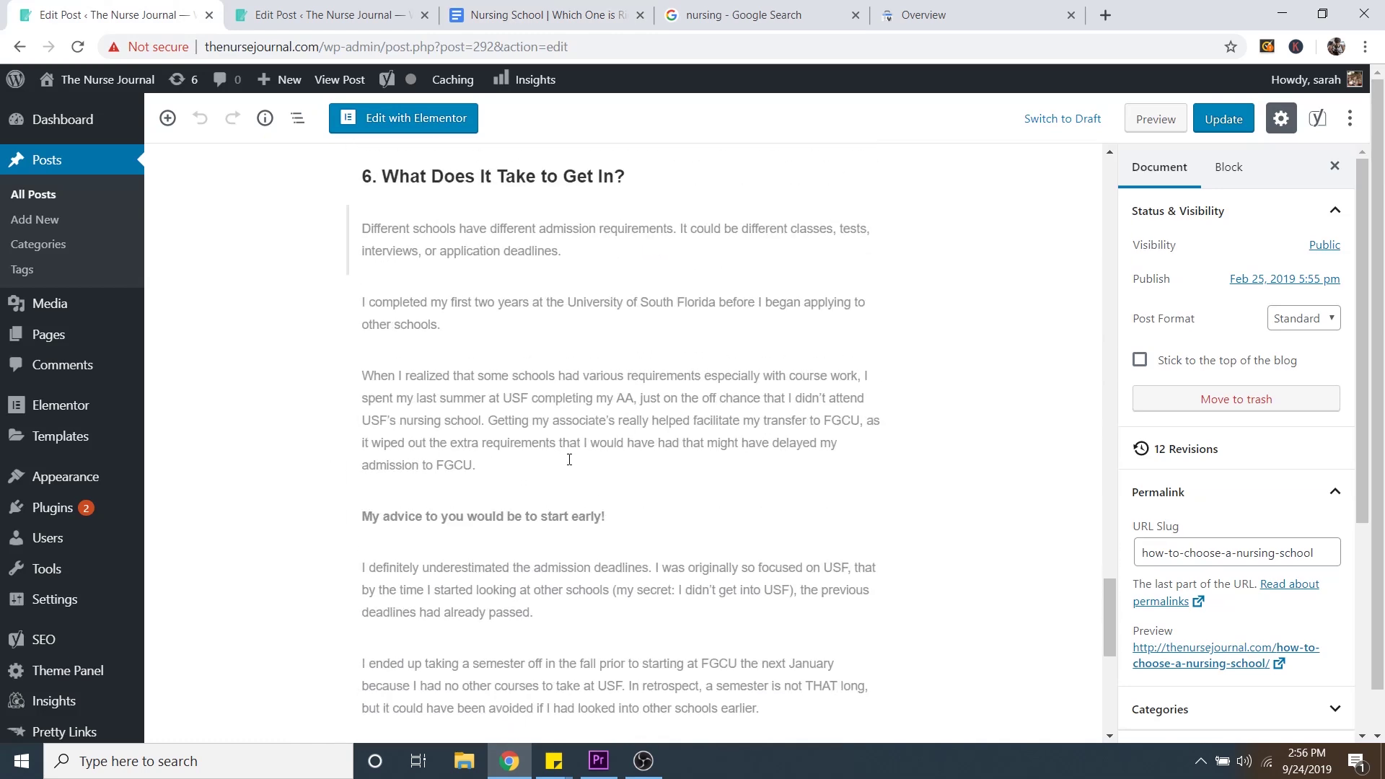
scroll(570, 460, "down", 7)
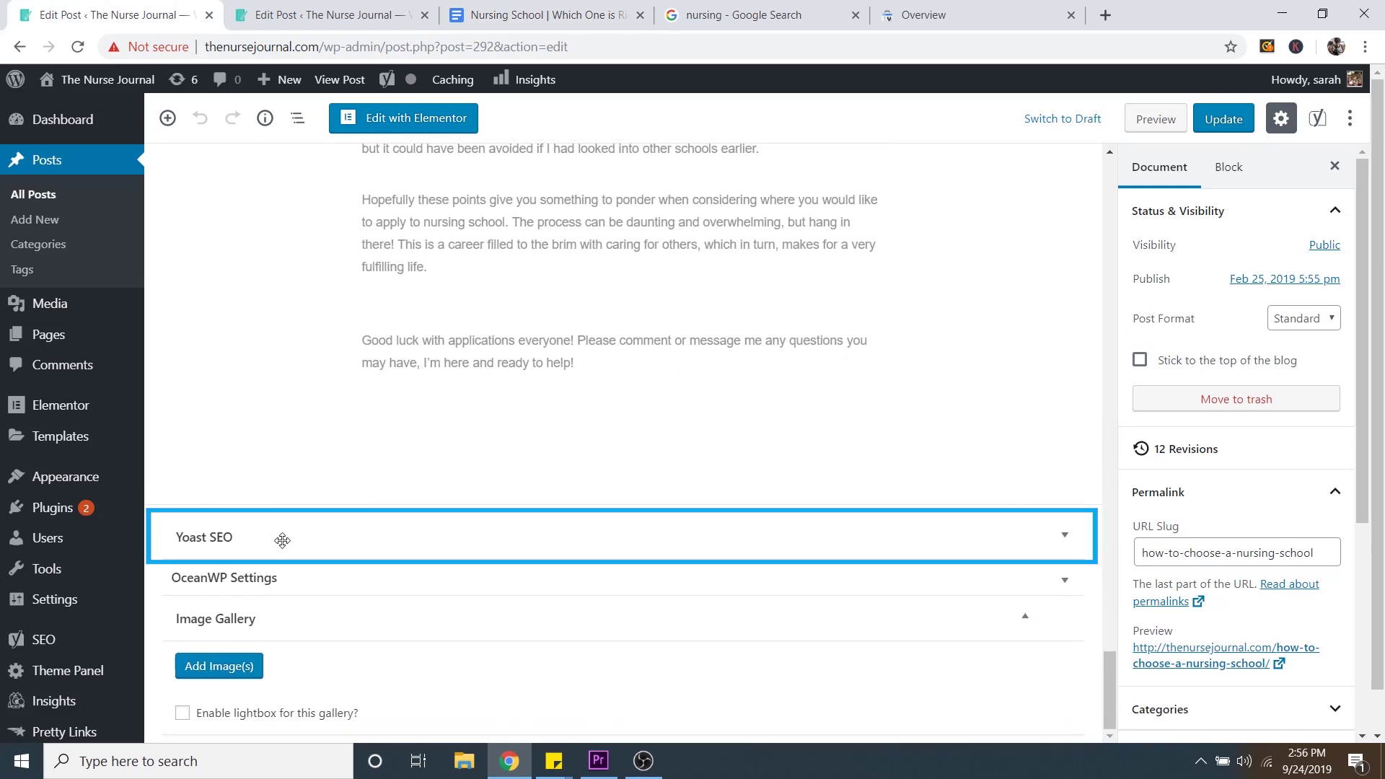
left_click(234, 536)
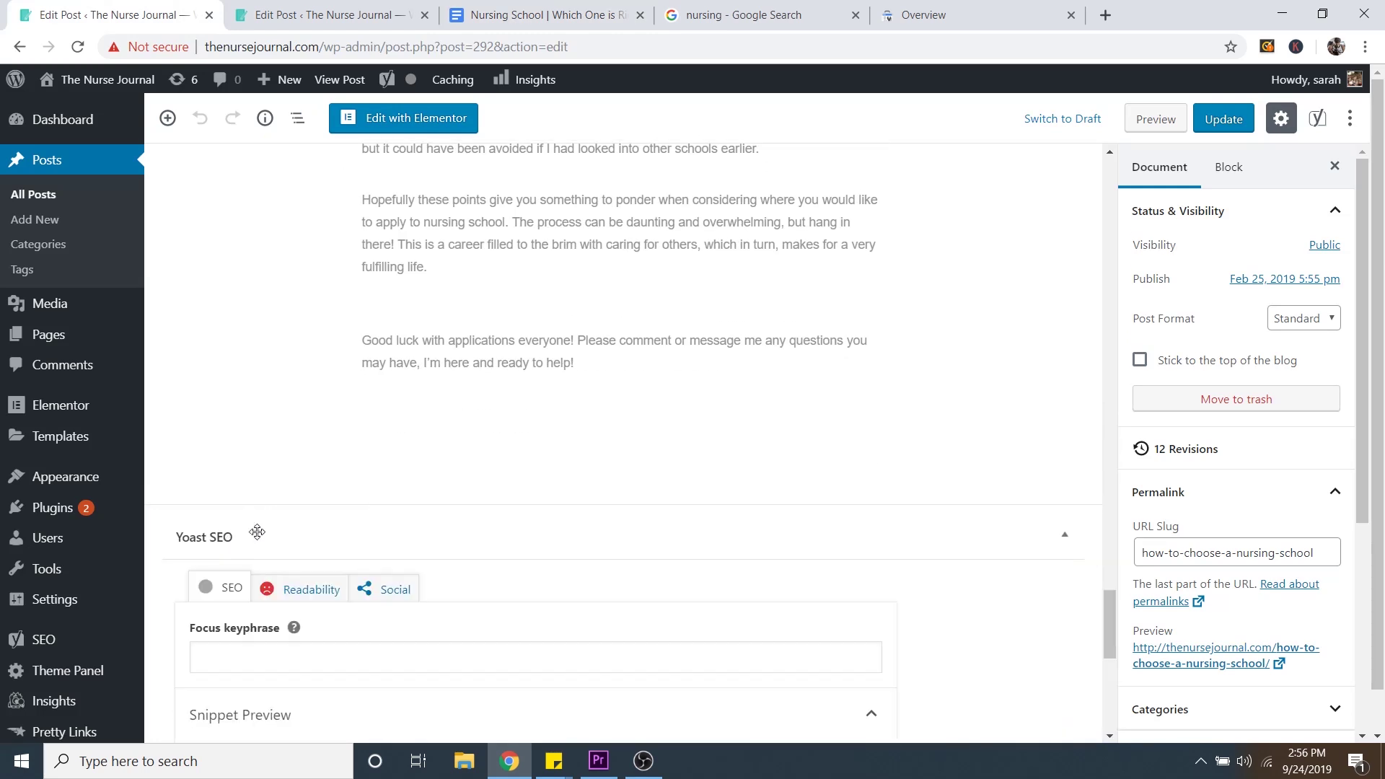
scroll(671, 458, "down", 6)
scroll(681, 455, "up", 1)
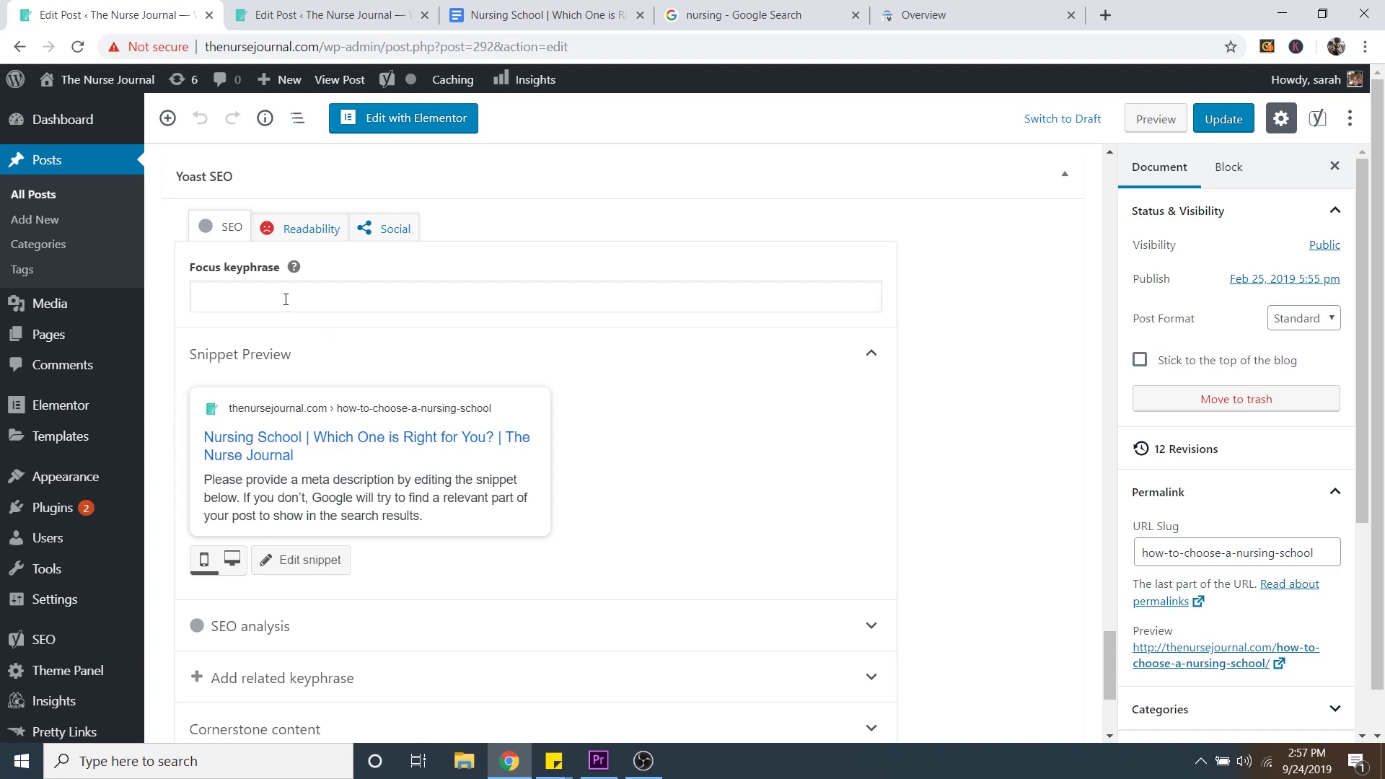
Set the post's Yoast focus keyphrase to "nursing school".
left_click(286, 300)
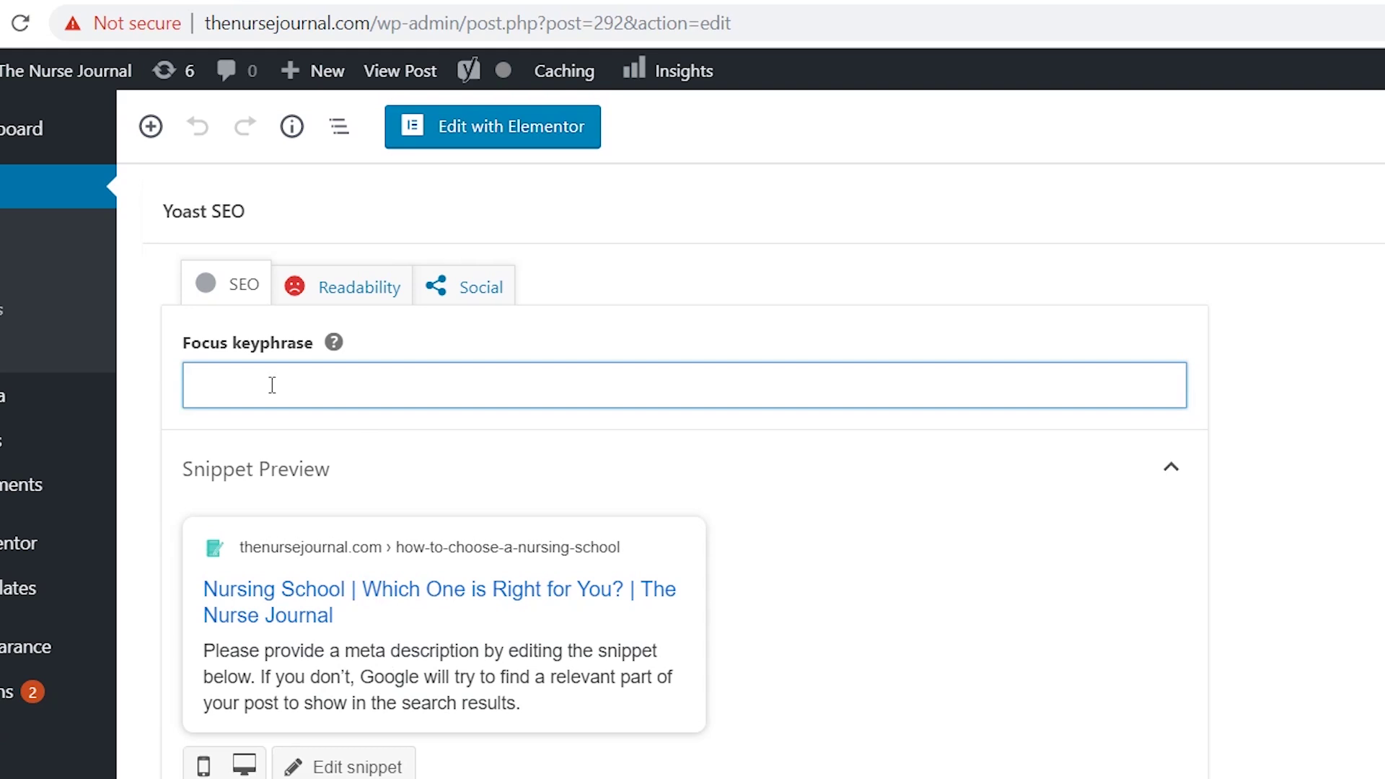
type("nursing school")
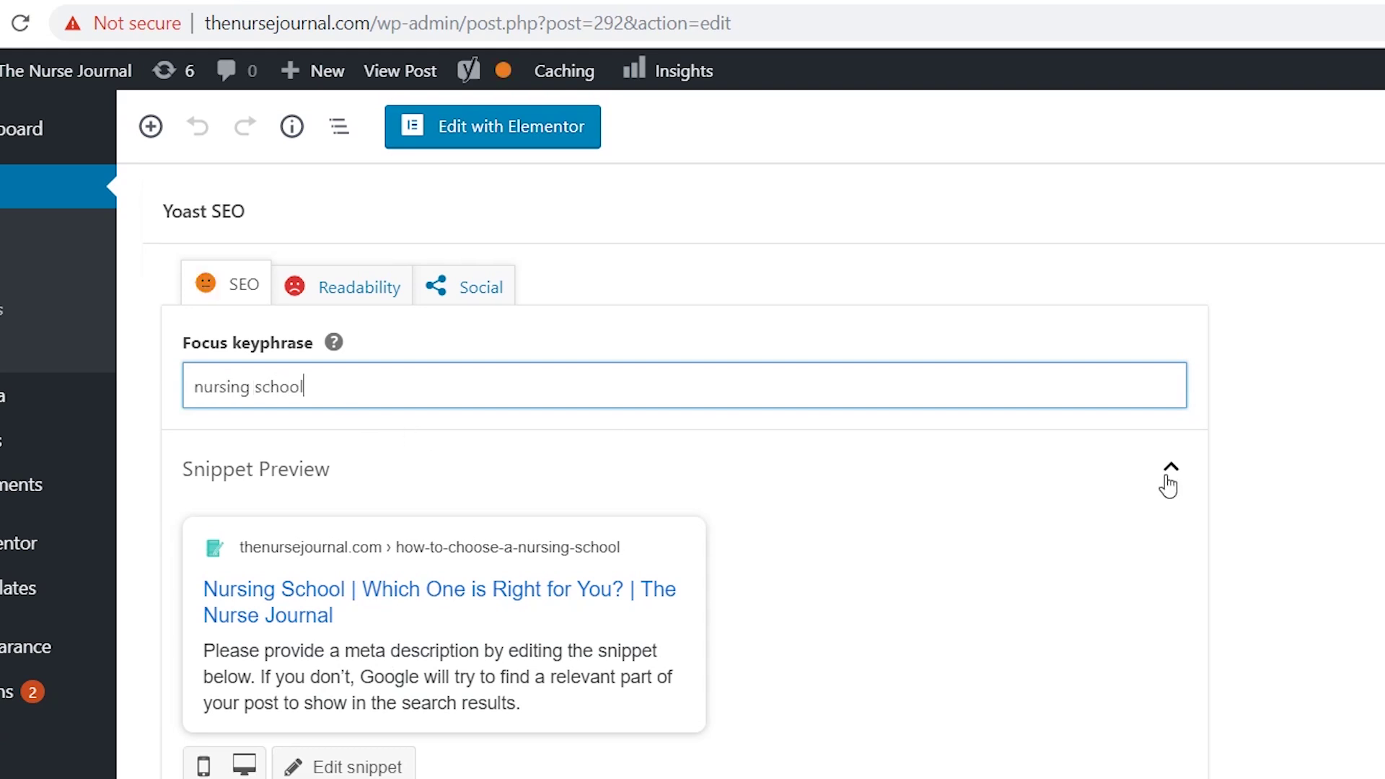
left_click(1252, 434)
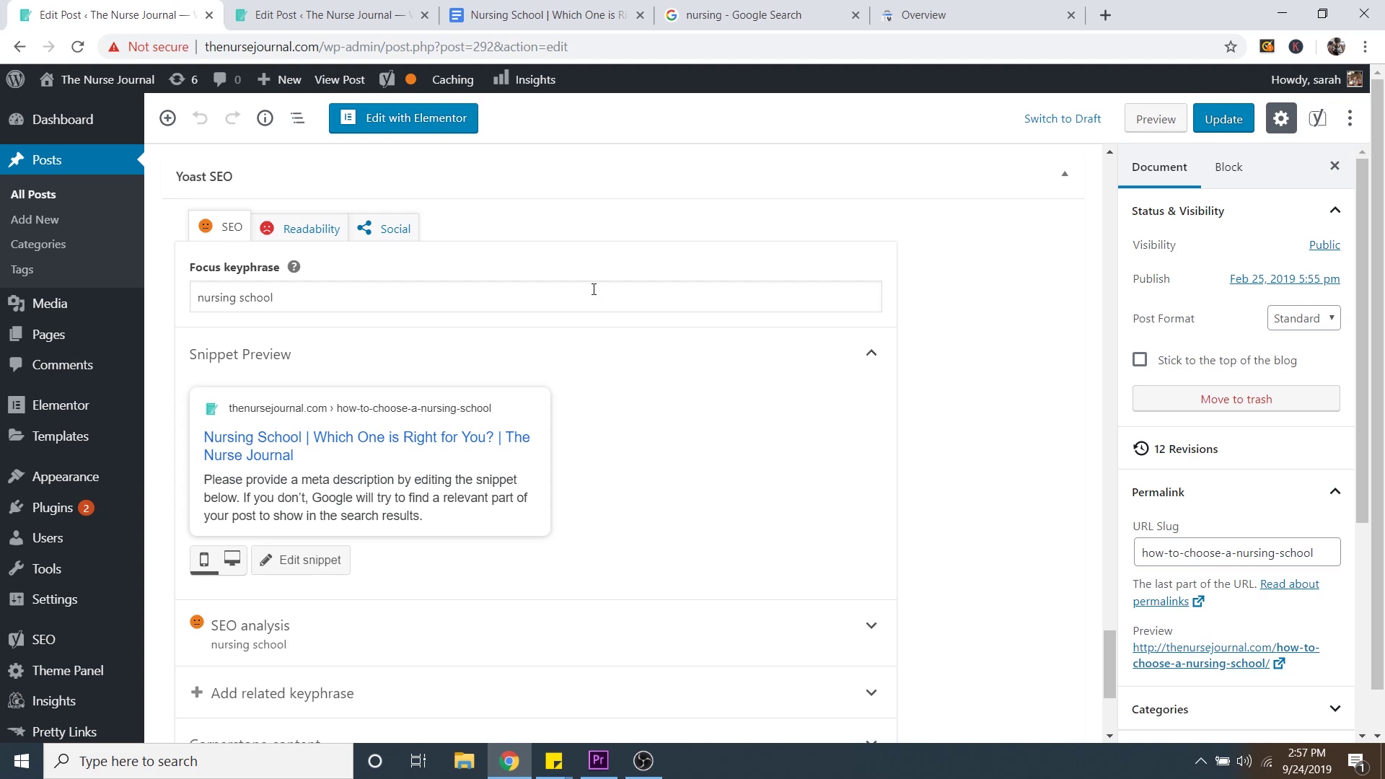
Search Google for "nursing school" in a new tab and examine the keyphrase's monthly search volume.
left_click(1104, 15)
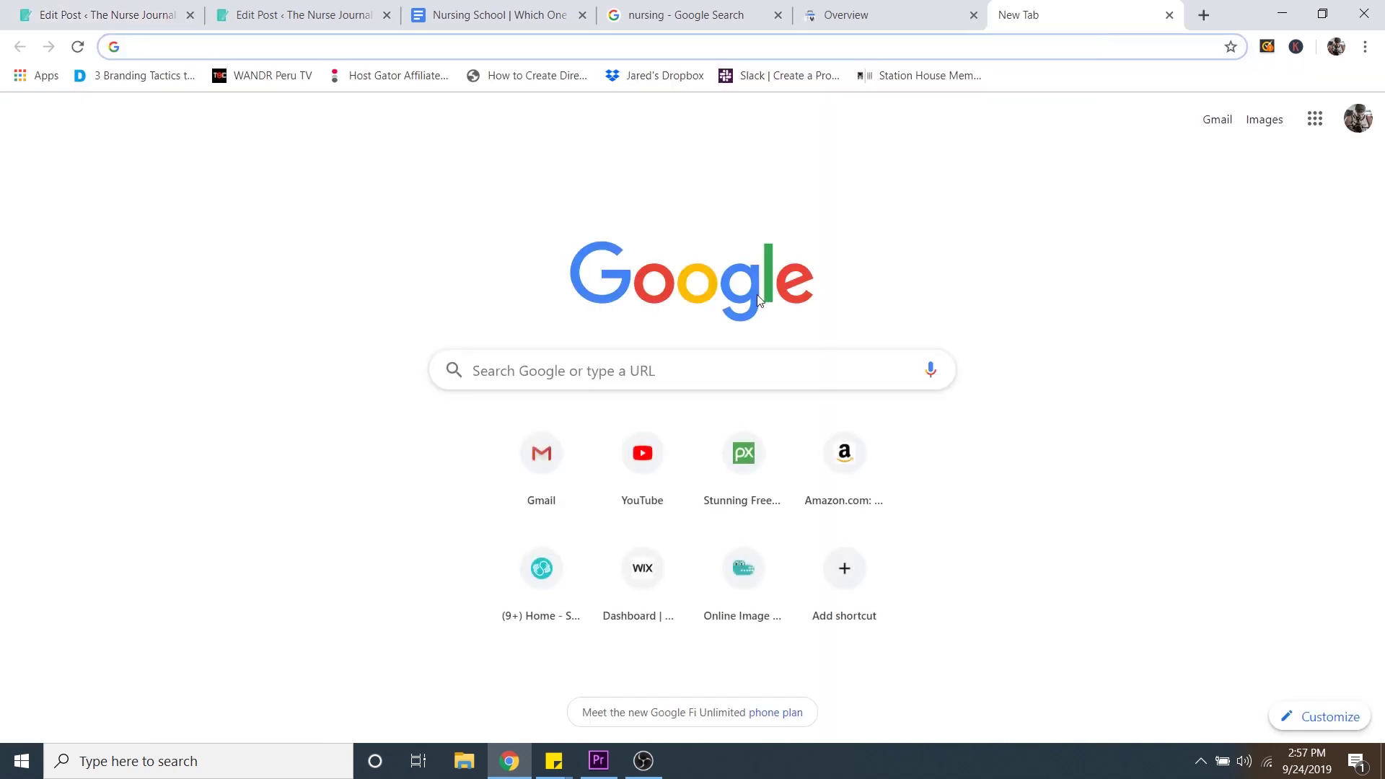
left_click(563, 375)
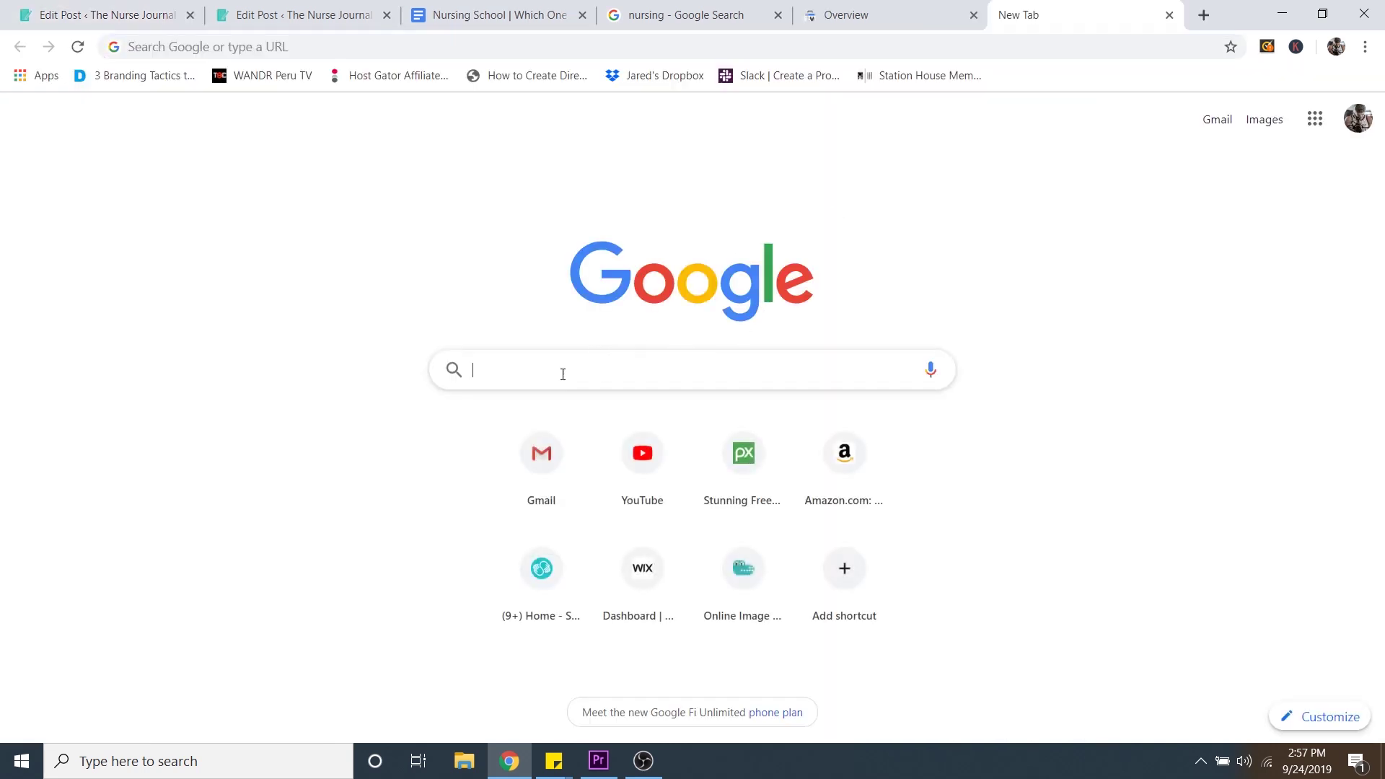
type("nursing schoo")
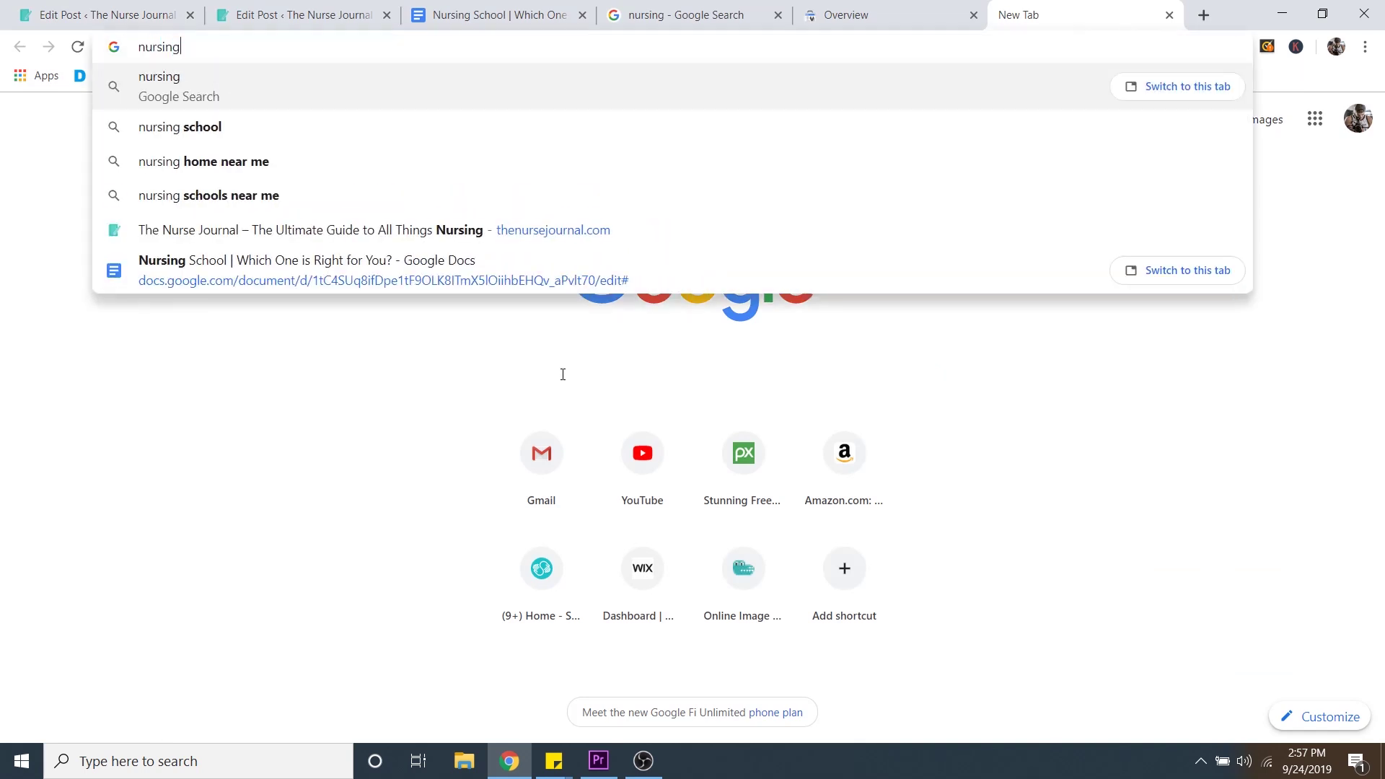
type("l")
key("Return")
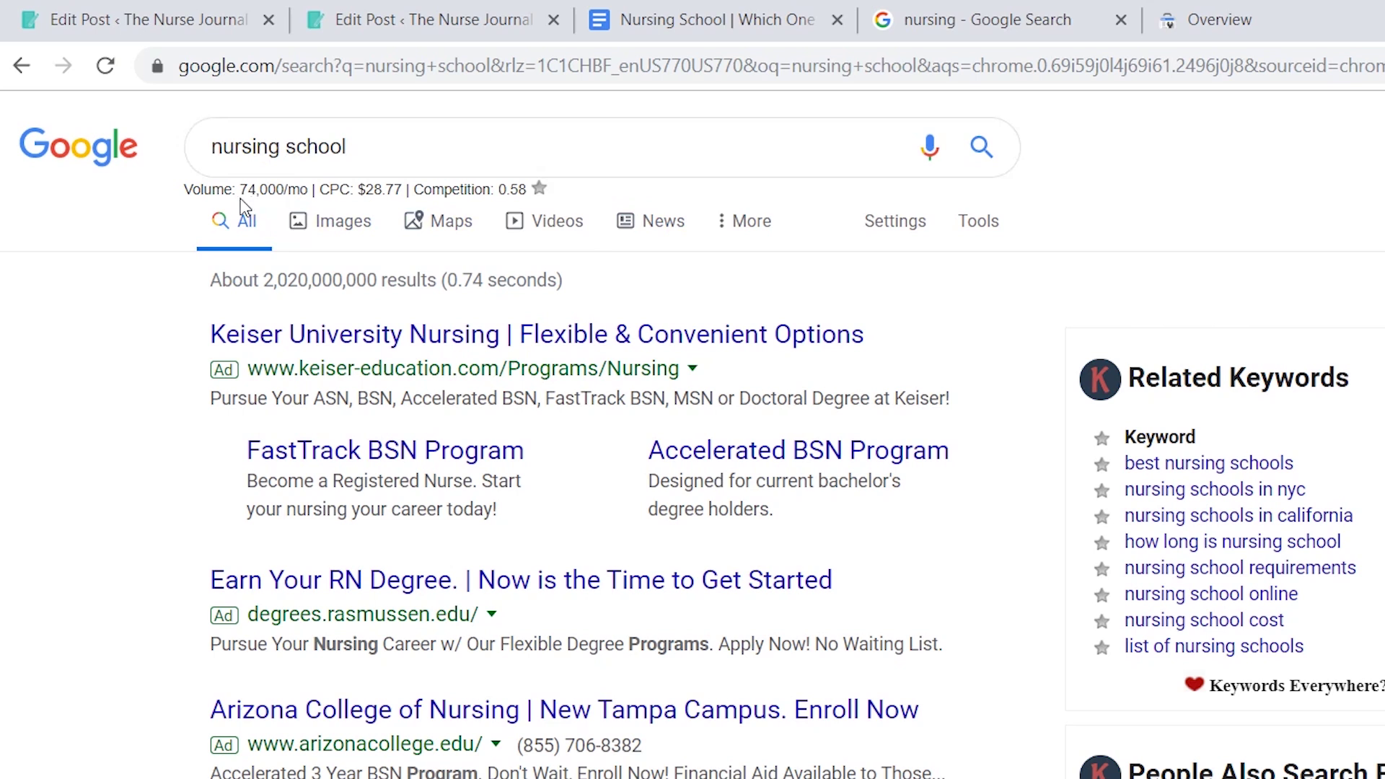
left_click_drag(240, 192, 306, 192)
left_click(308, 191)
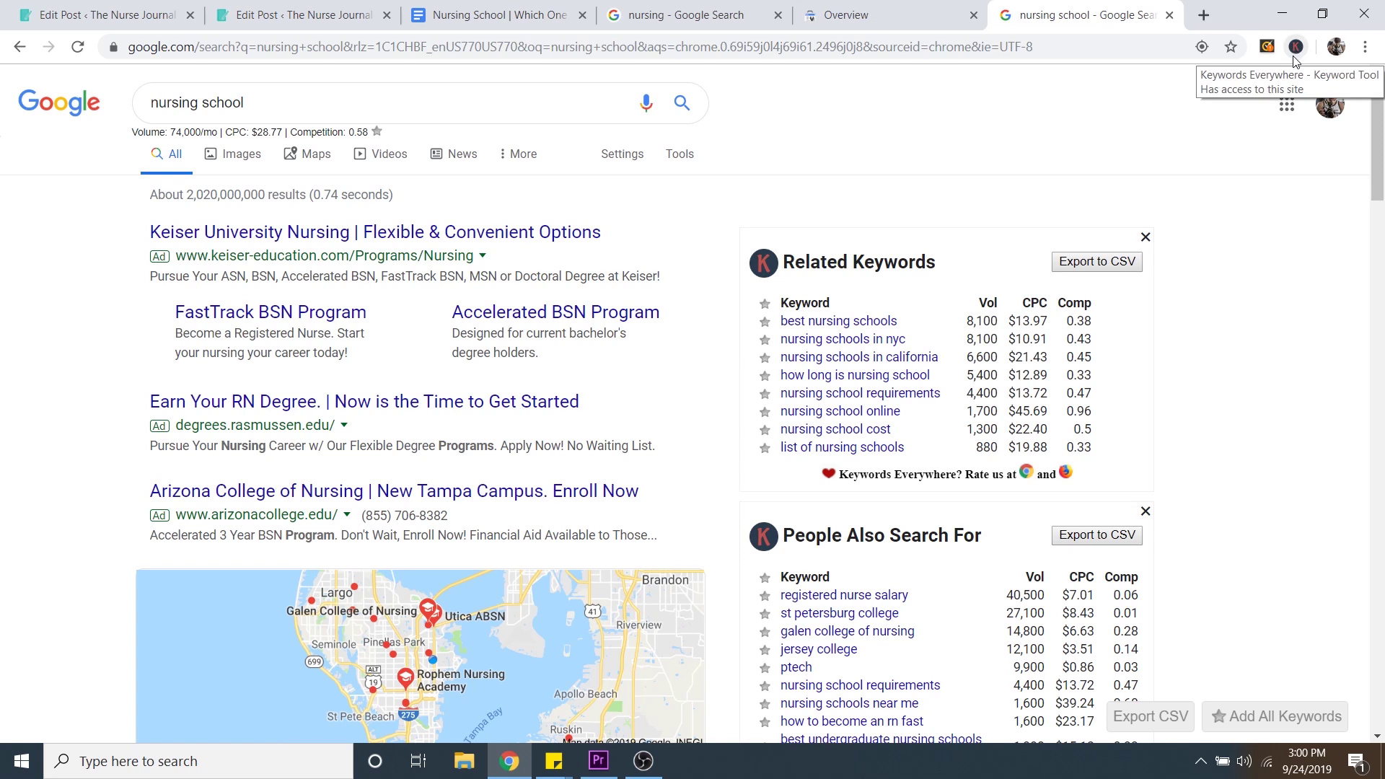
Return to the nursing school post, open Yoast's help article on choosing a focus keyword, read its introduction and close it.
left_click(133, 9)
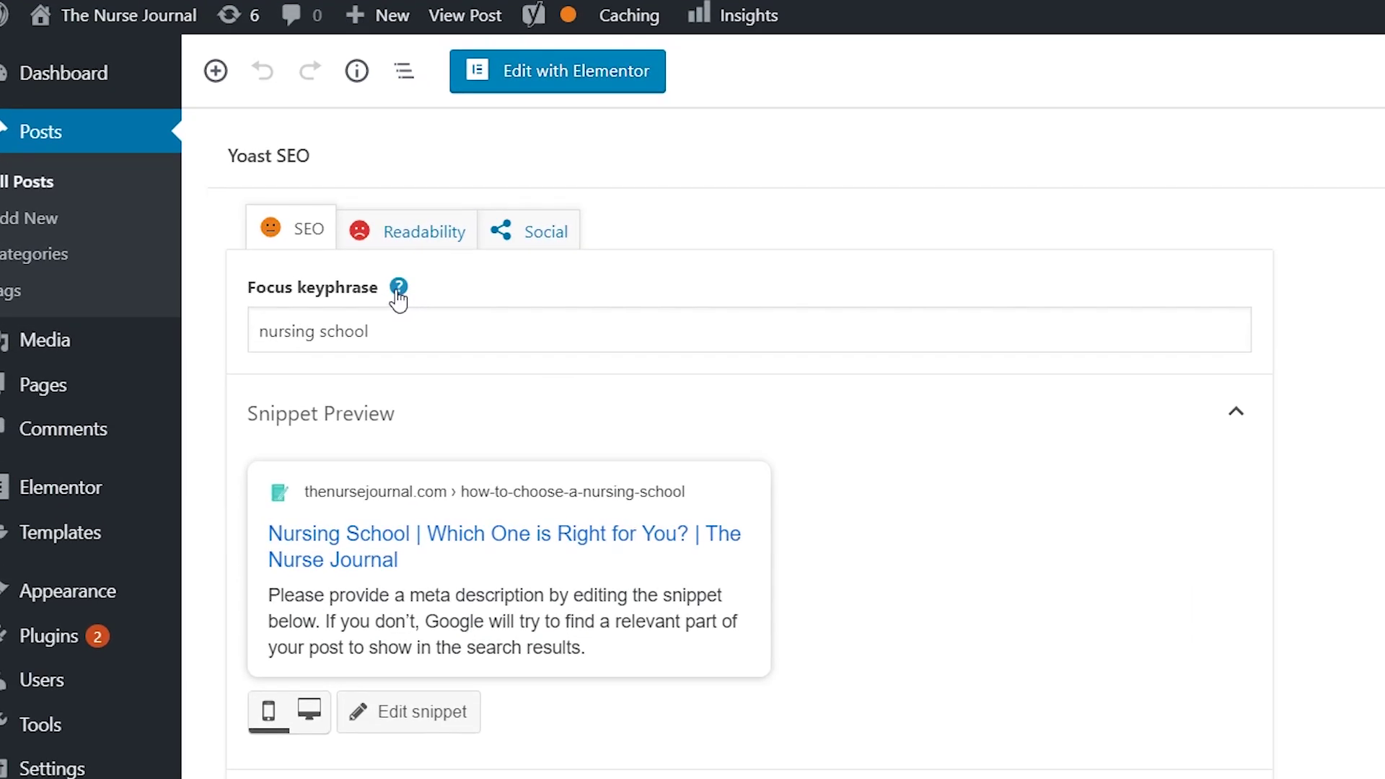
left_click(399, 289)
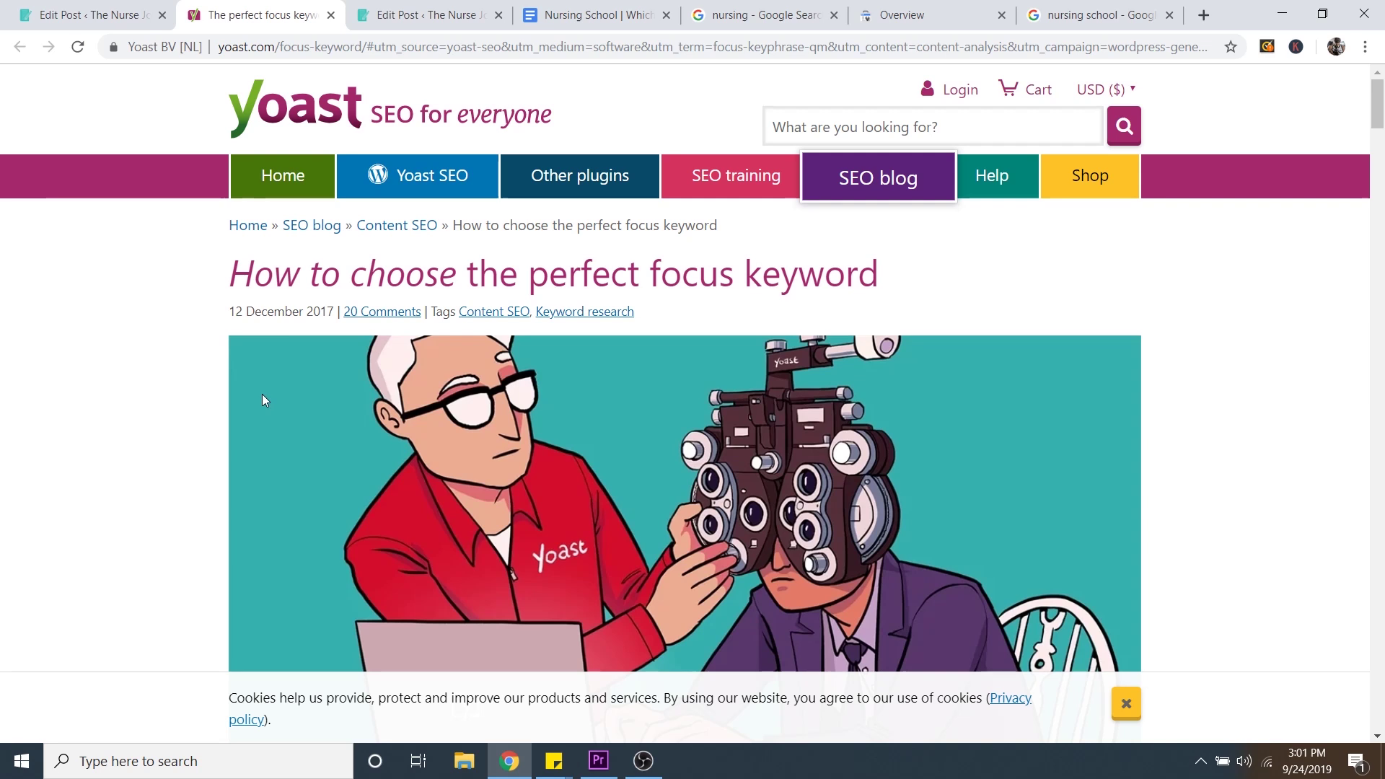
scroll(249, 433, "down", 6)
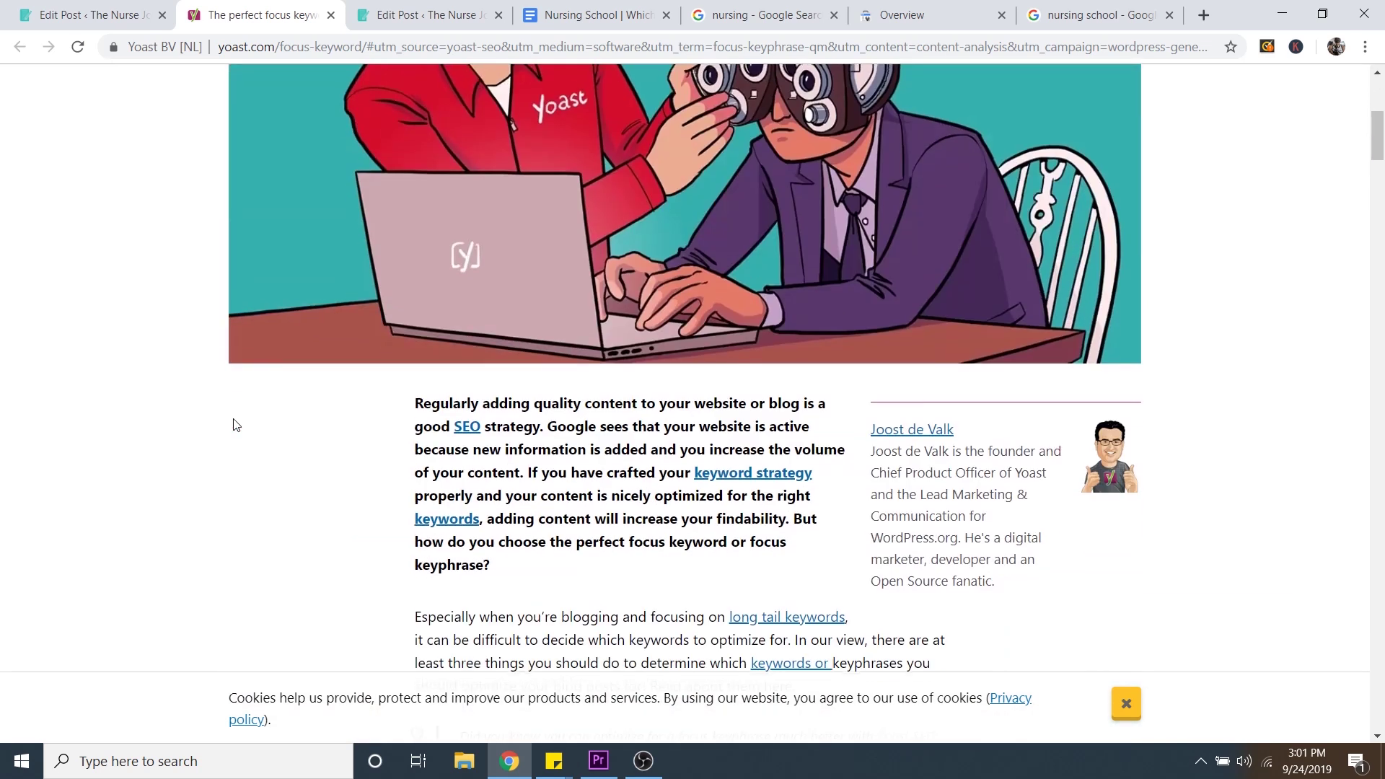
scroll(234, 425, "down", 6)
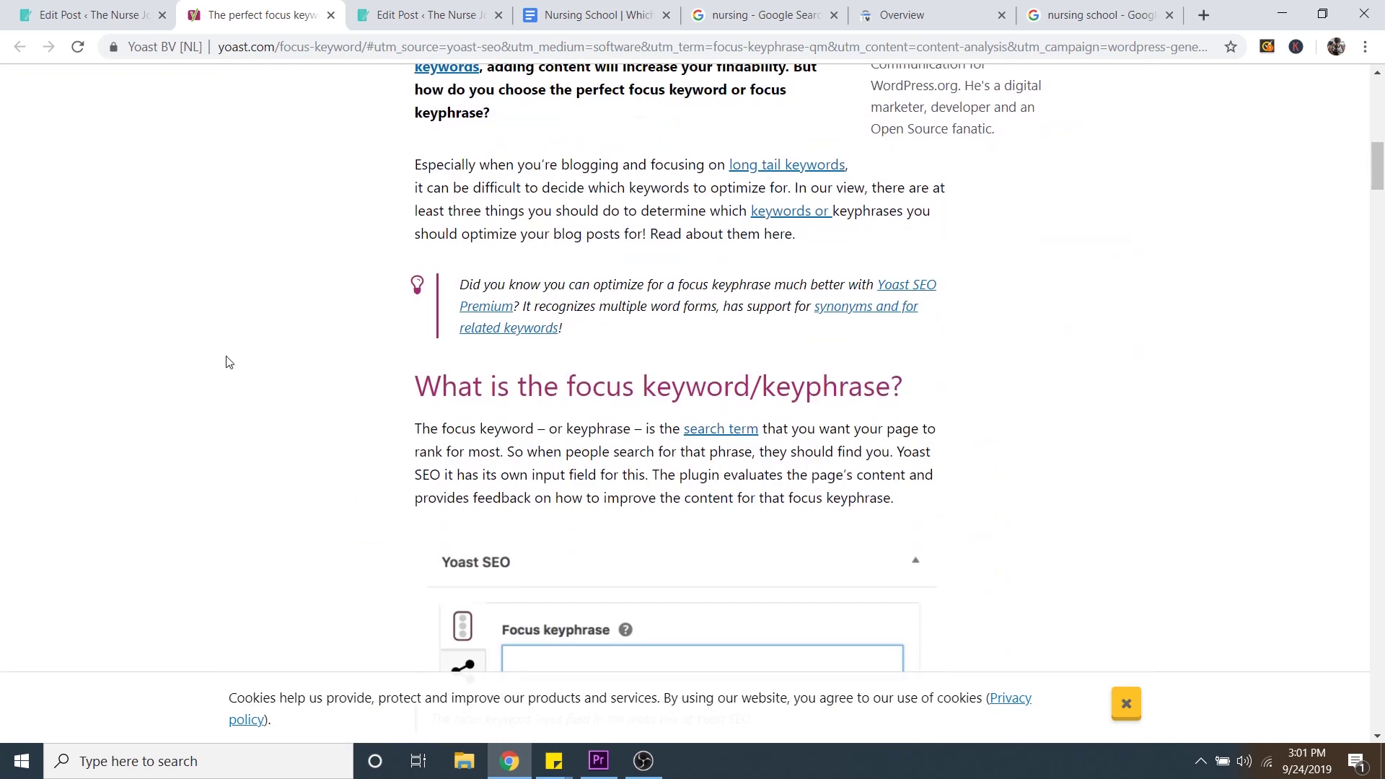
left_click(330, 15)
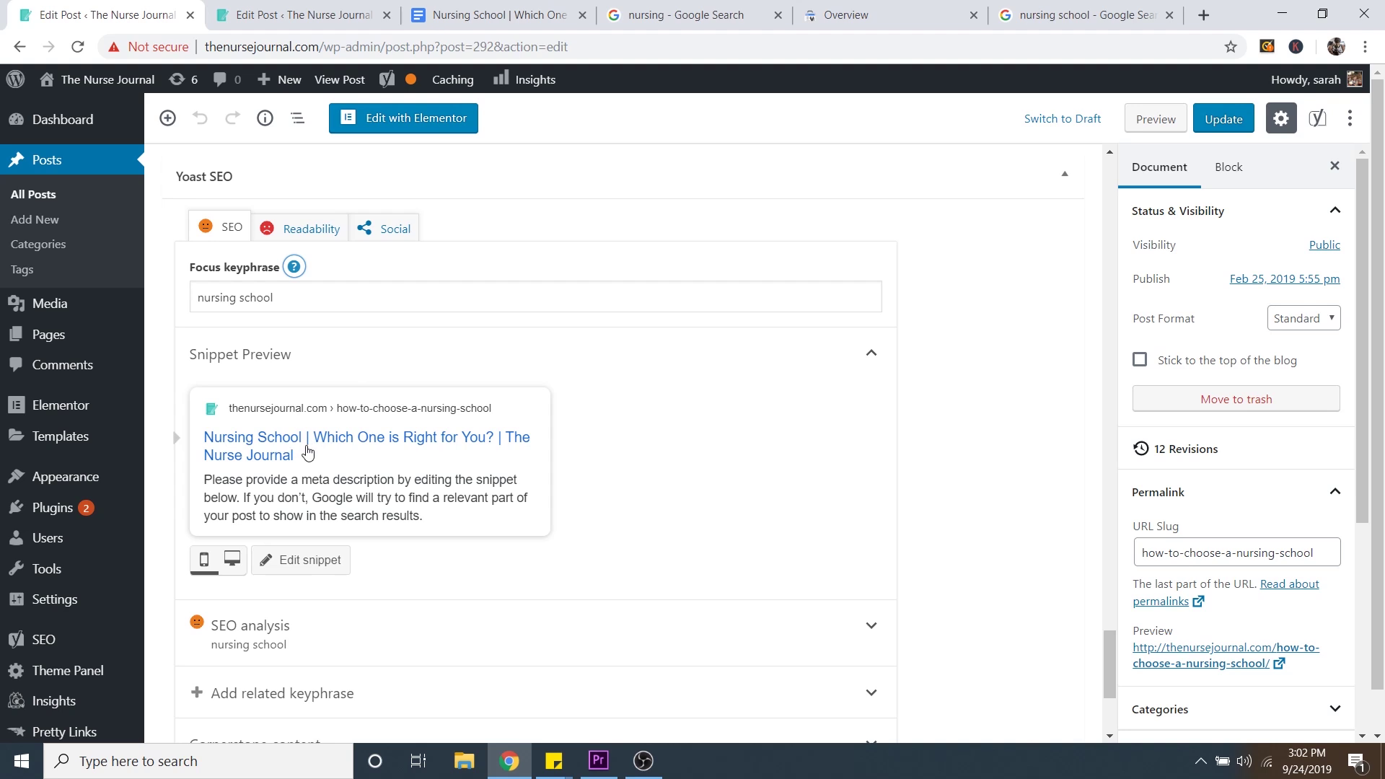
Replace the vertical bar in the post's title with a hyphen so it reads "Nursing School - Which One is Right for You?".
left_click_drag(1110, 649, 1123, 169)
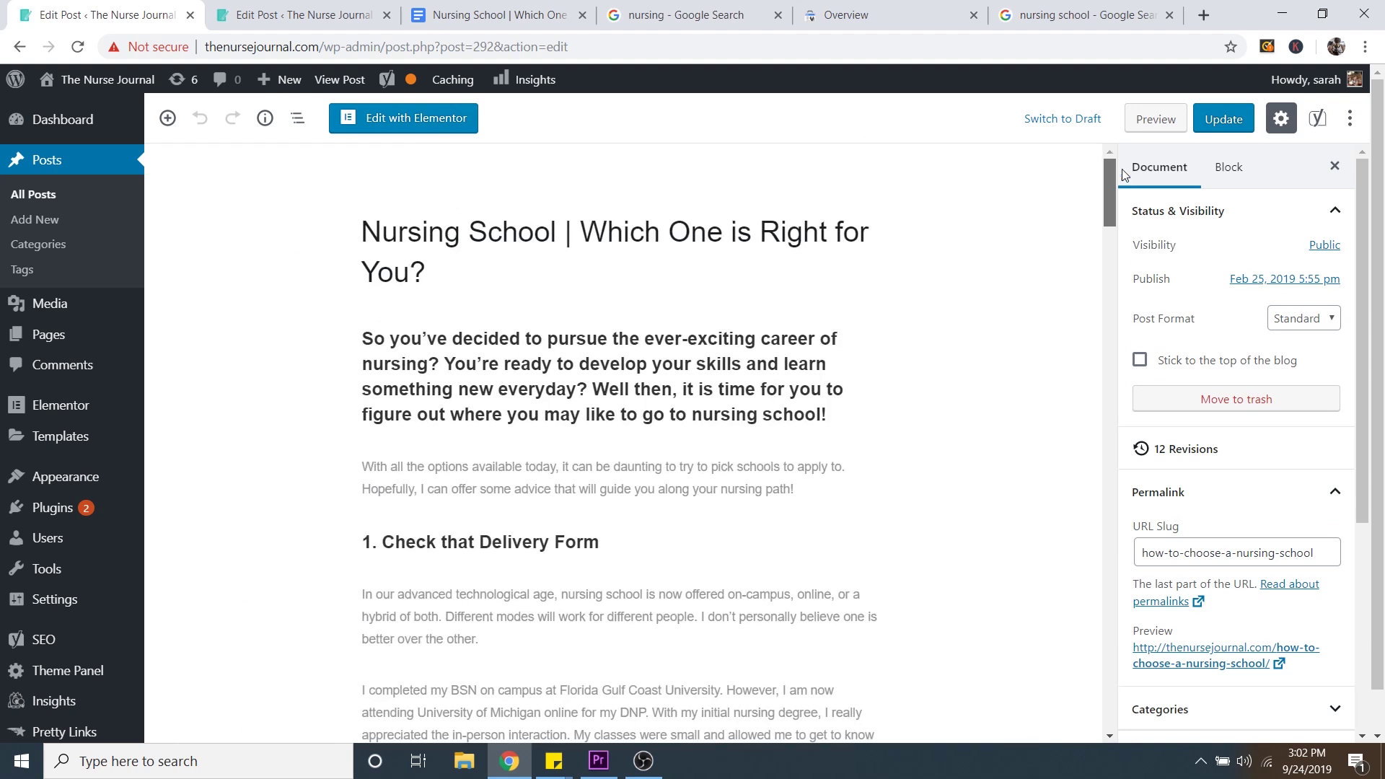
left_click(558, 240)
left_click_drag(565, 235, 578, 229)
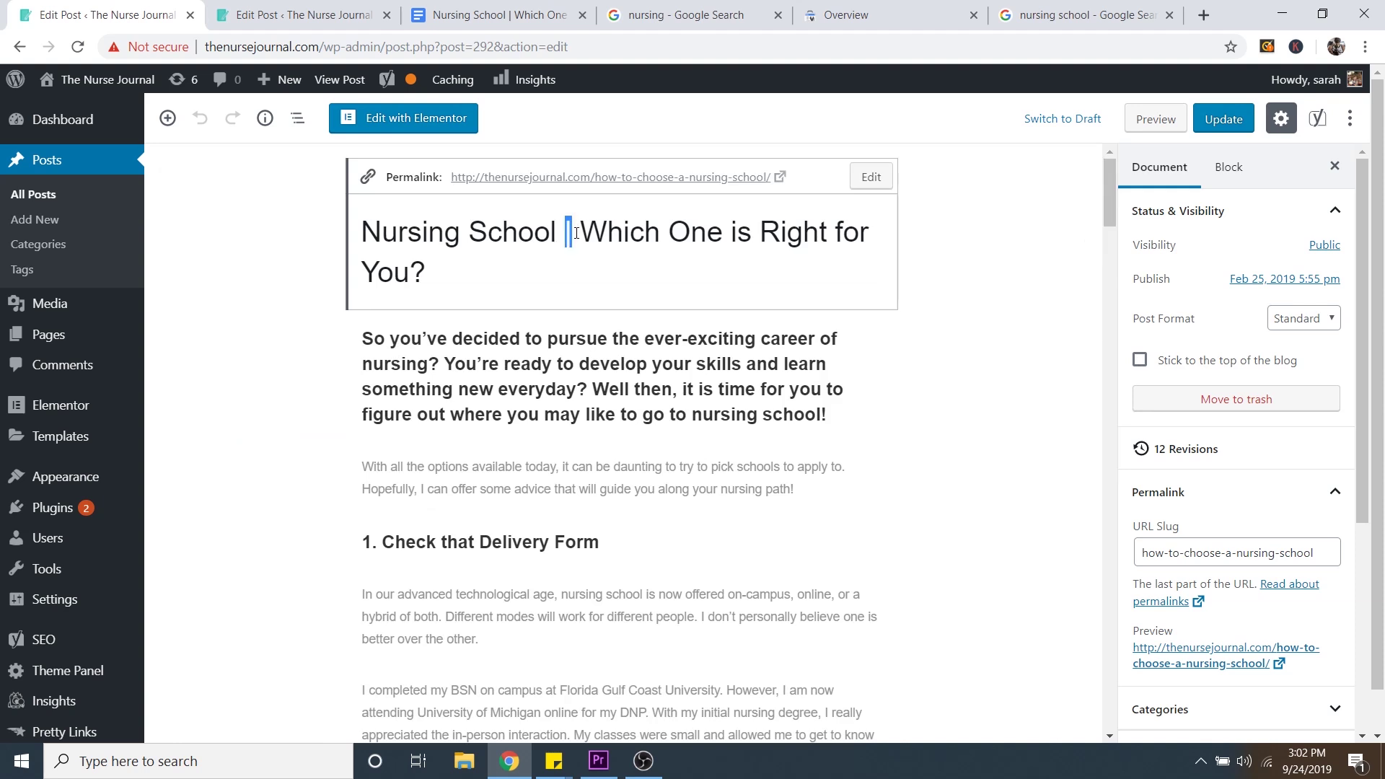
type("-")
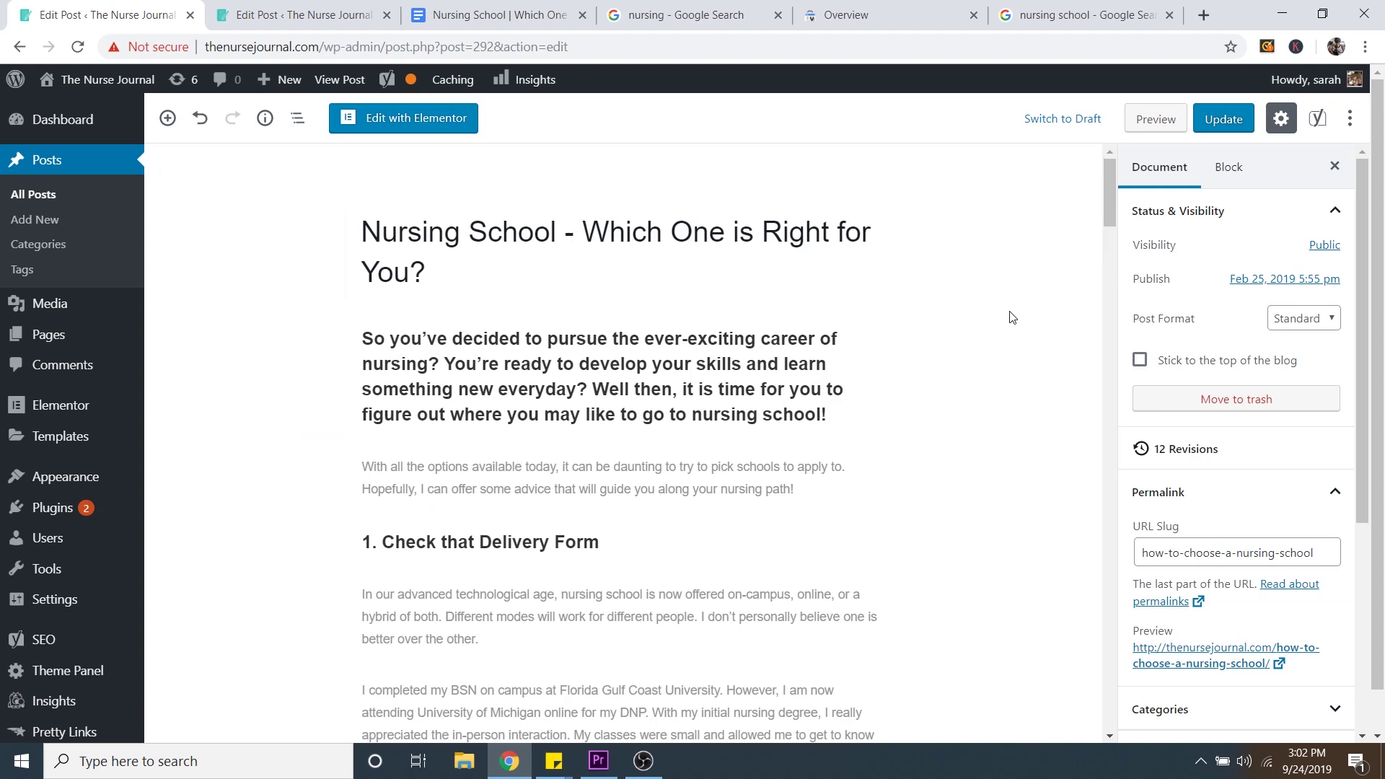
Open the Yoast snippet editor below the post's snippet preview.
left_click_drag(1110, 205, 1093, 692)
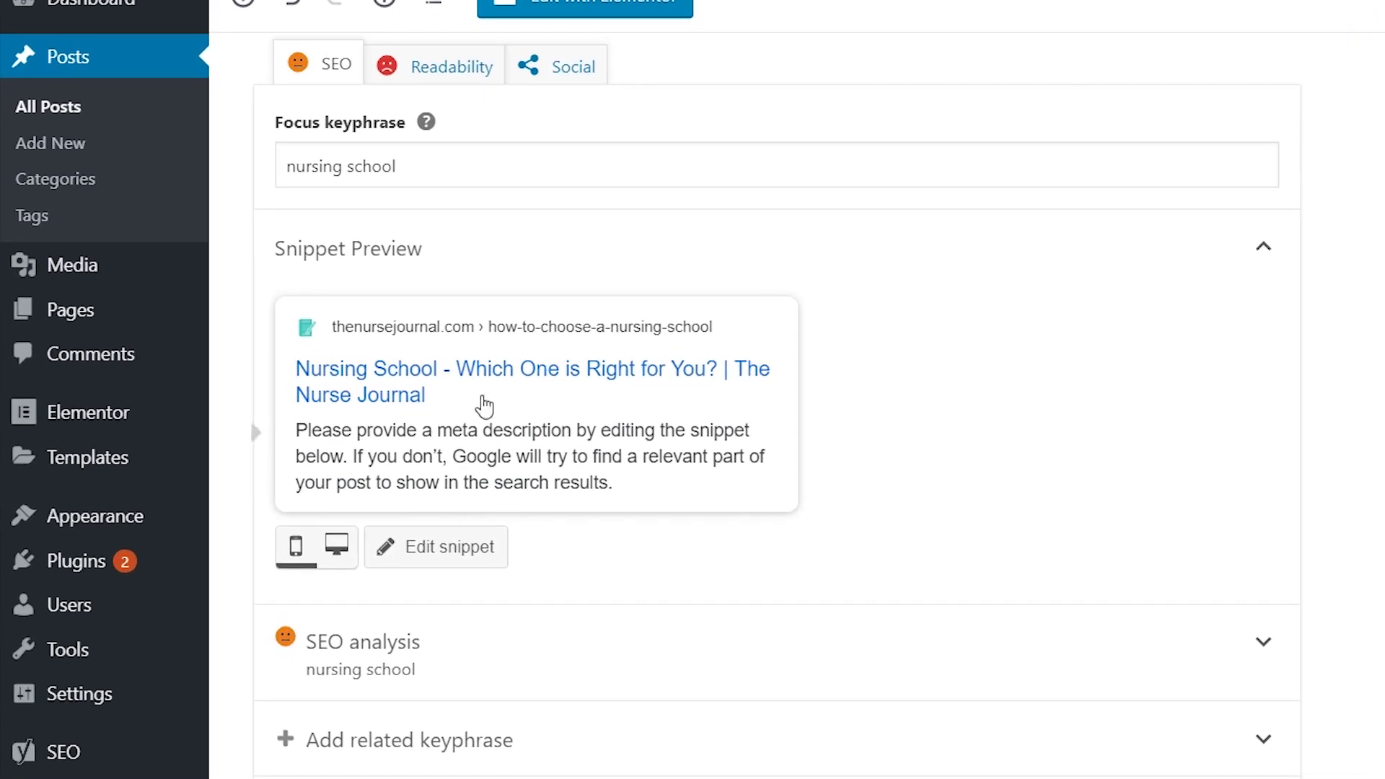
left_click(447, 560)
scroll(544, 495, "down", 4)
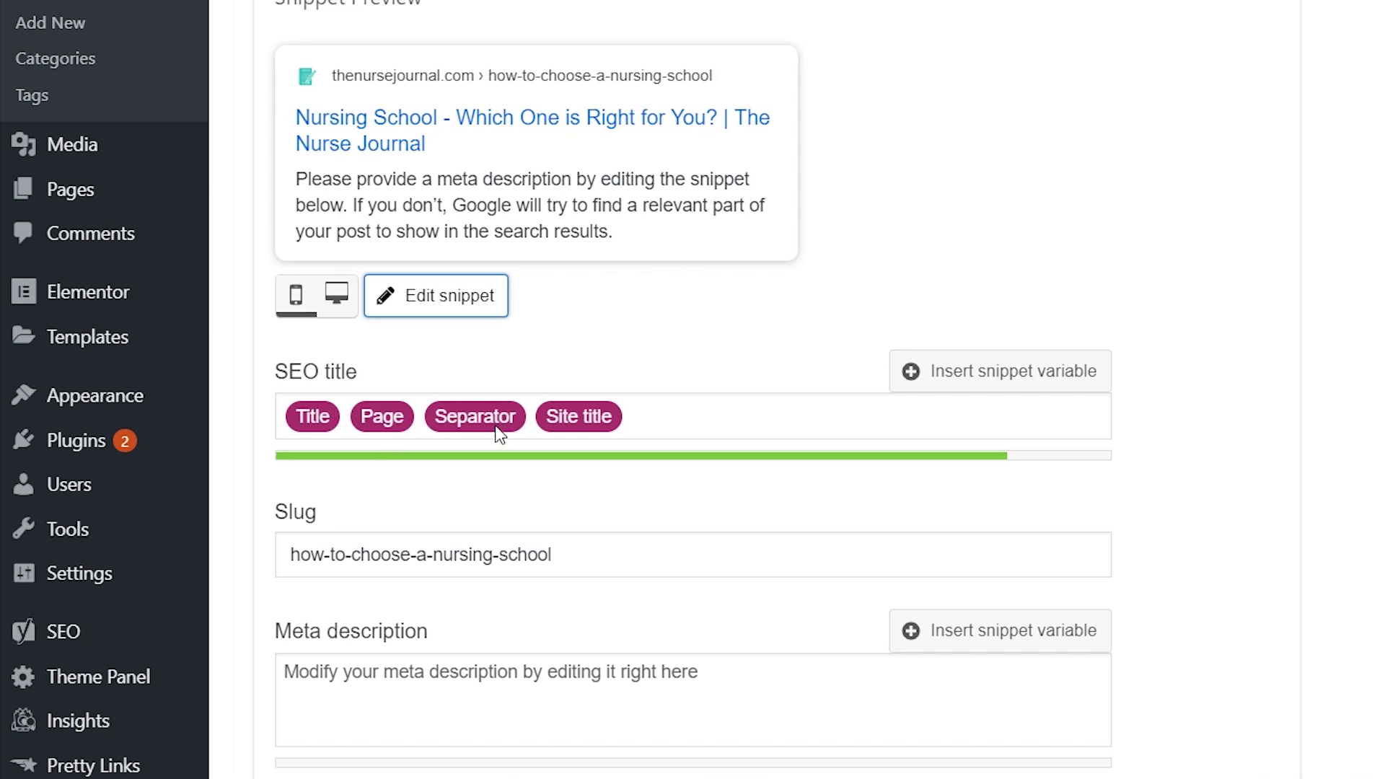
Examine the SEO title's snippet variables and the list of further variables that can be inserted.
left_click(581, 433)
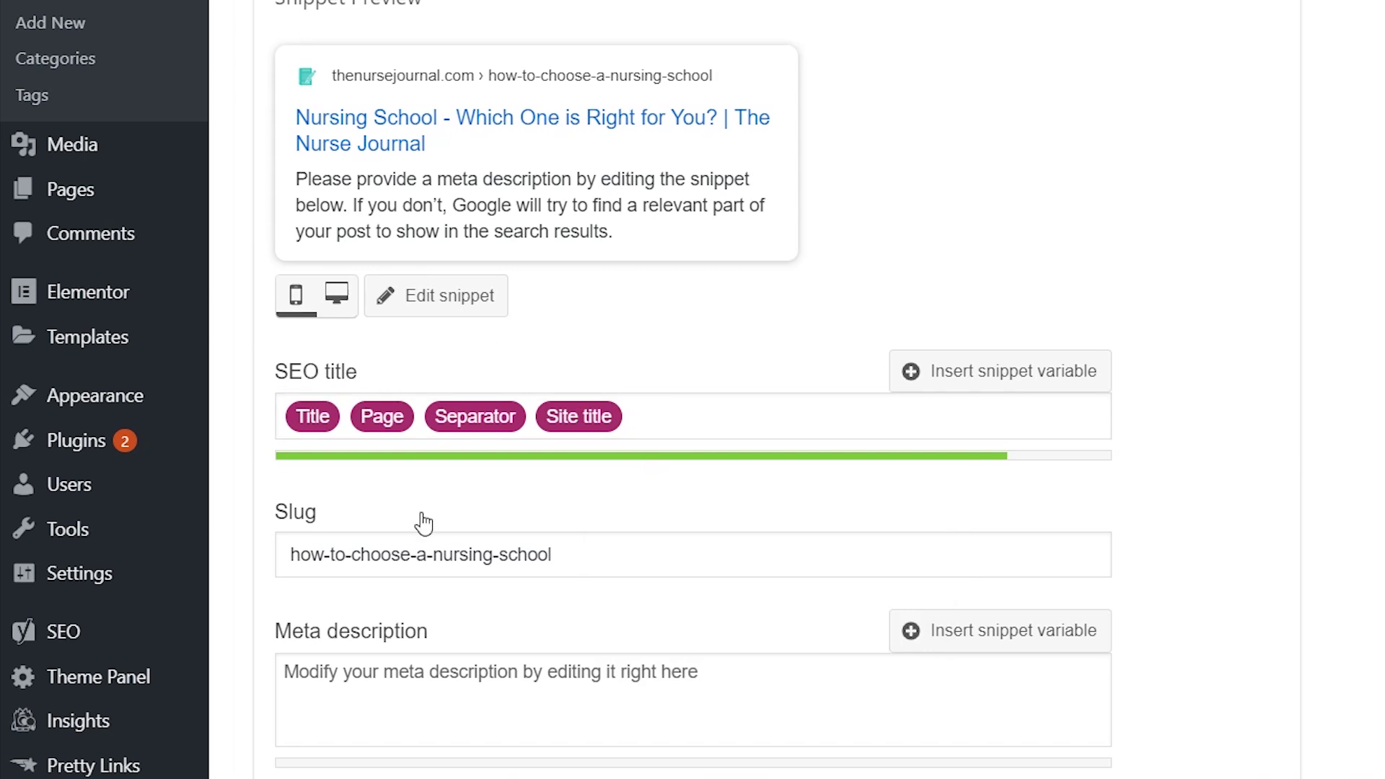
left_click_drag(642, 420, 318, 435)
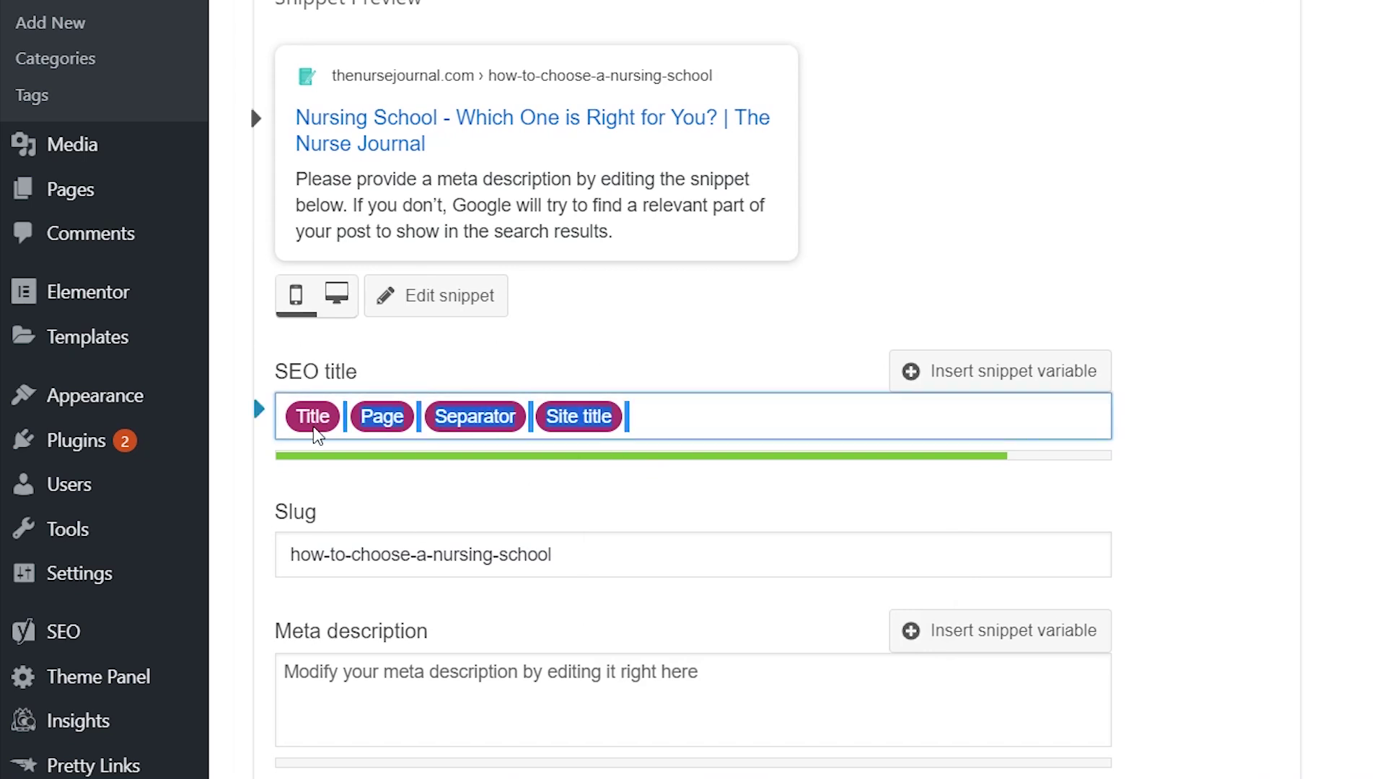
left_click(704, 423)
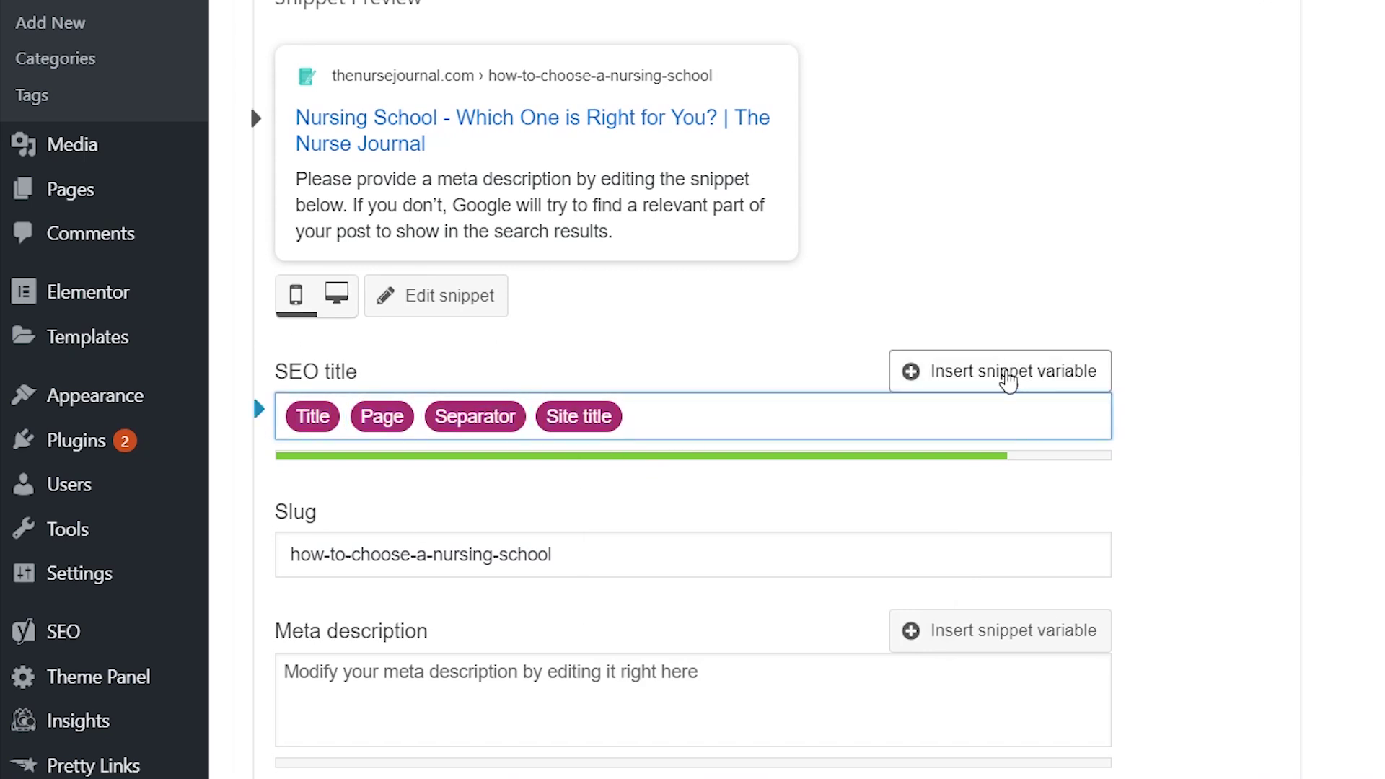
type("%")
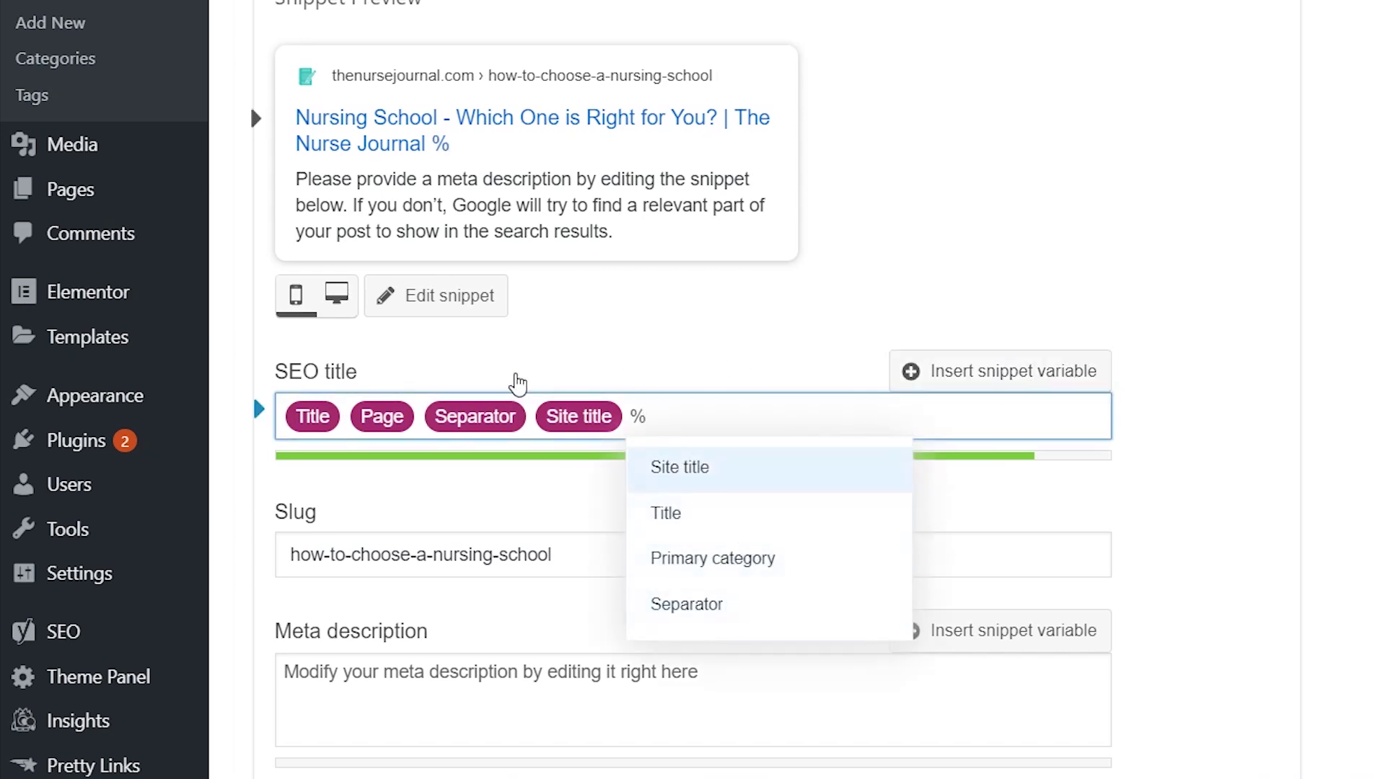
key("BackSpace")
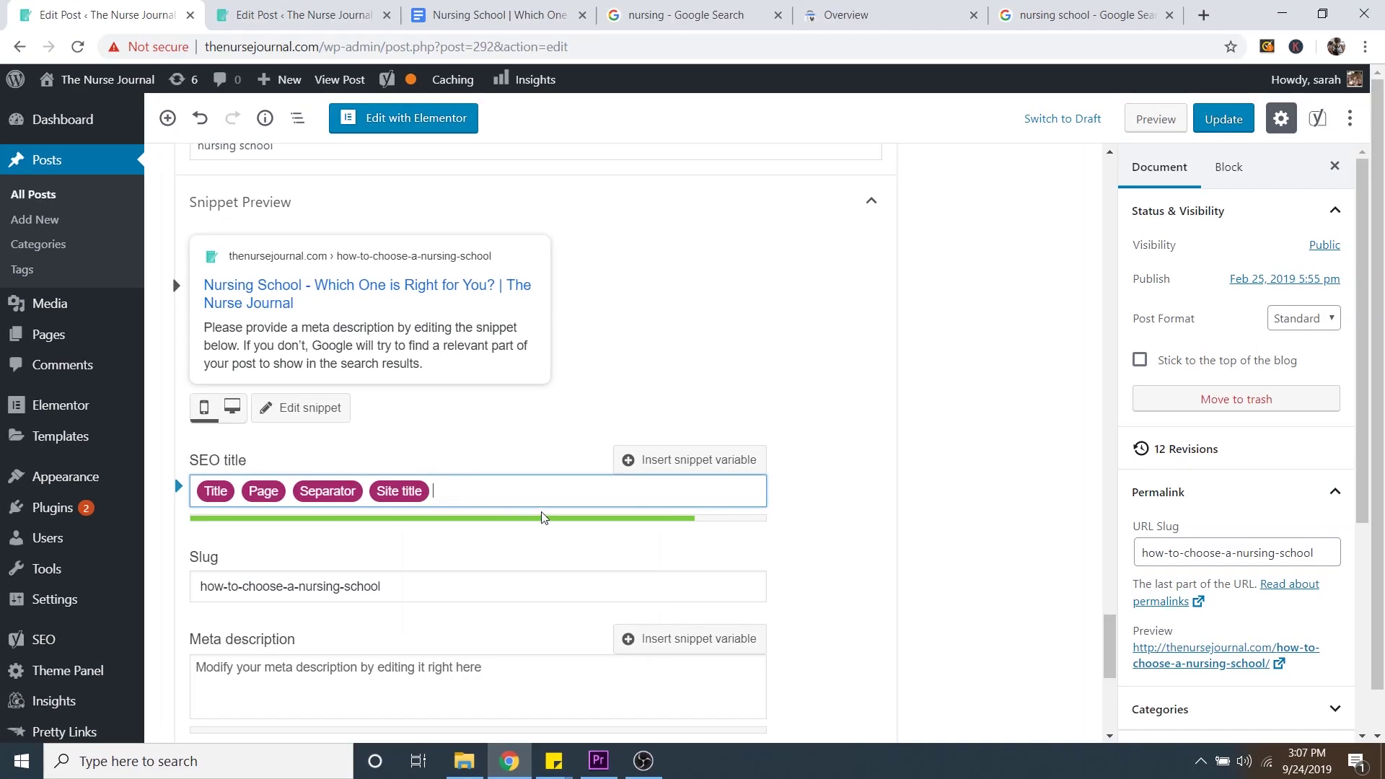
Review the snippet's slug and meta description fields alongside the post's focus keyphrase.
scroll(542, 517, "down", 4)
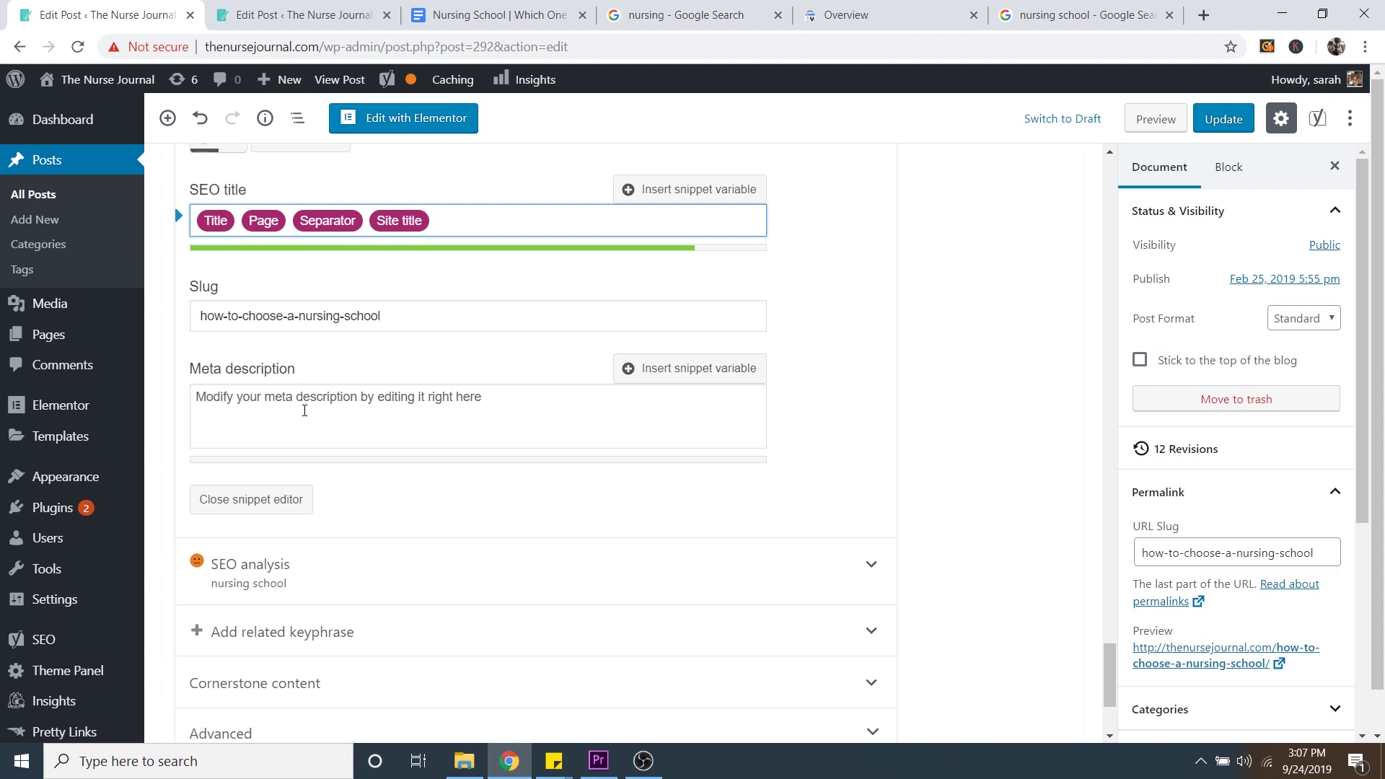
scroll(334, 311, "up", 6)
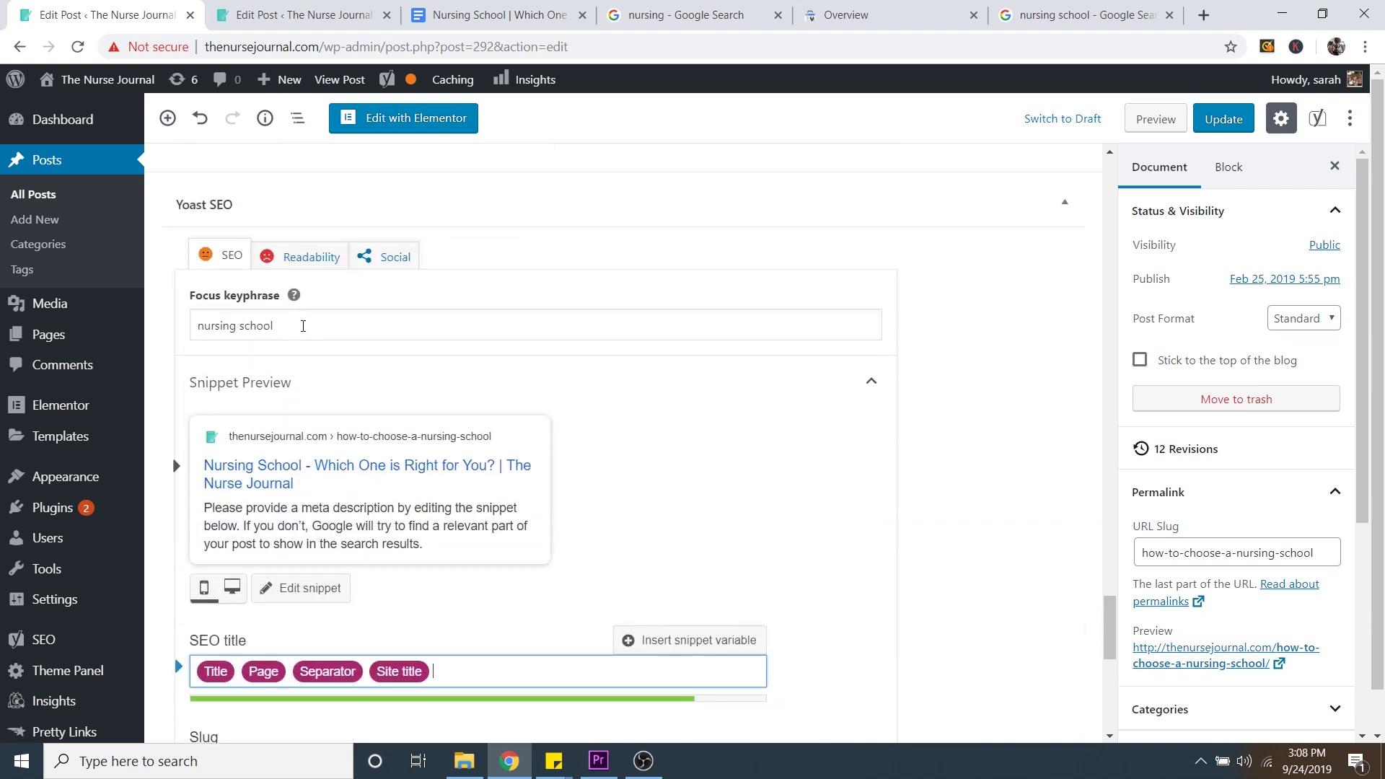
triple_click(303, 326)
left_click(347, 321)
scroll(462, 384, "down", 5)
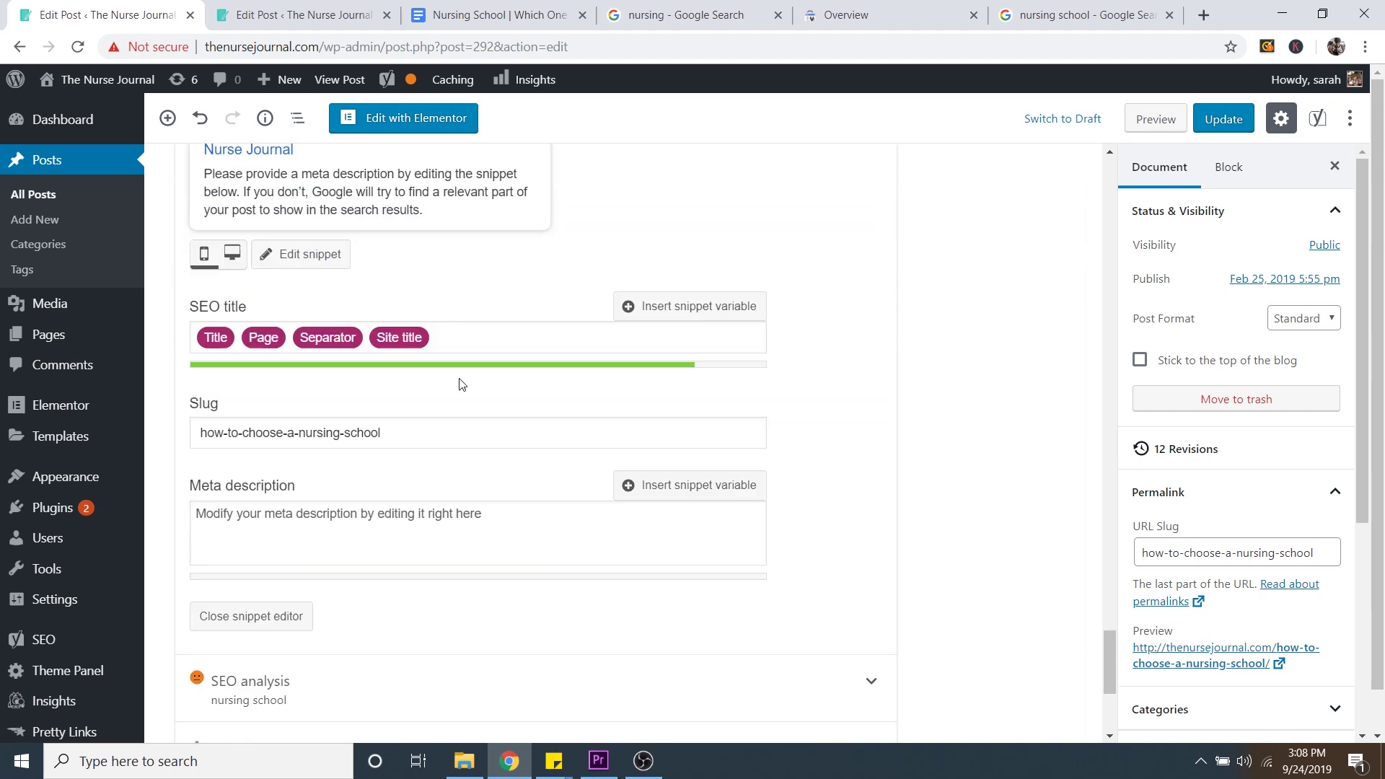
scroll(461, 384, "down", 3)
scroll(480, 390, "up", 2)
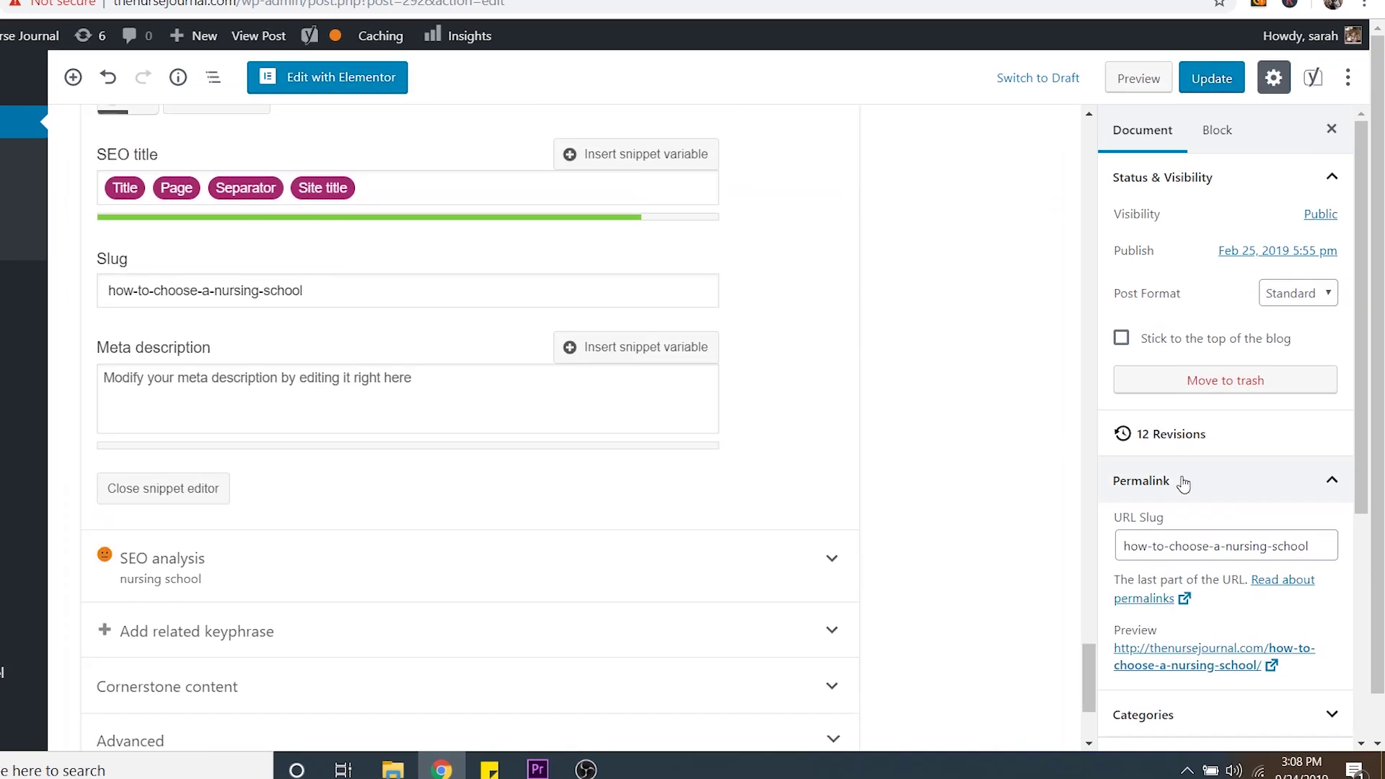
Copy the post's existing excerpt, beginning "Choosing the best nursing school to fit your needs", into the Yoast meta description.
scroll(1253, 491, "down", 5)
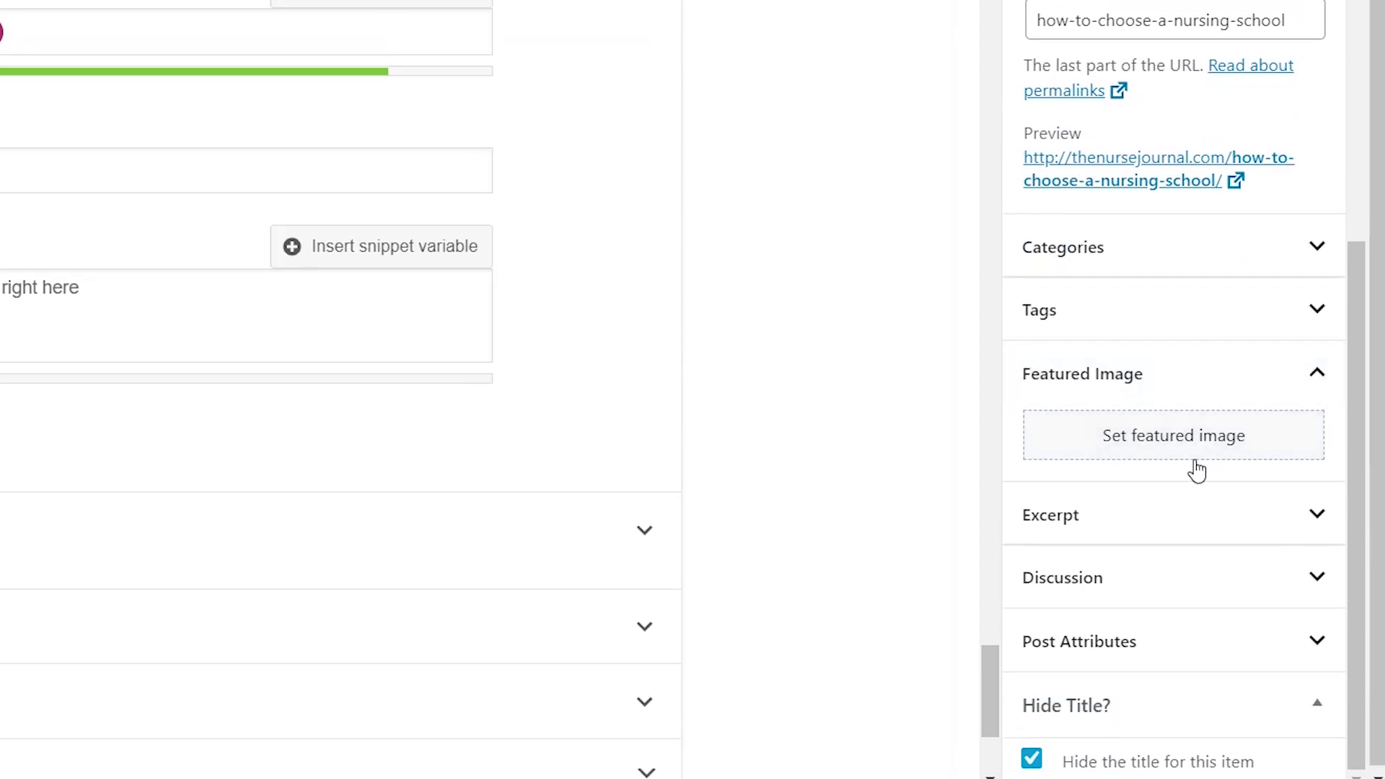
left_click(1095, 524)
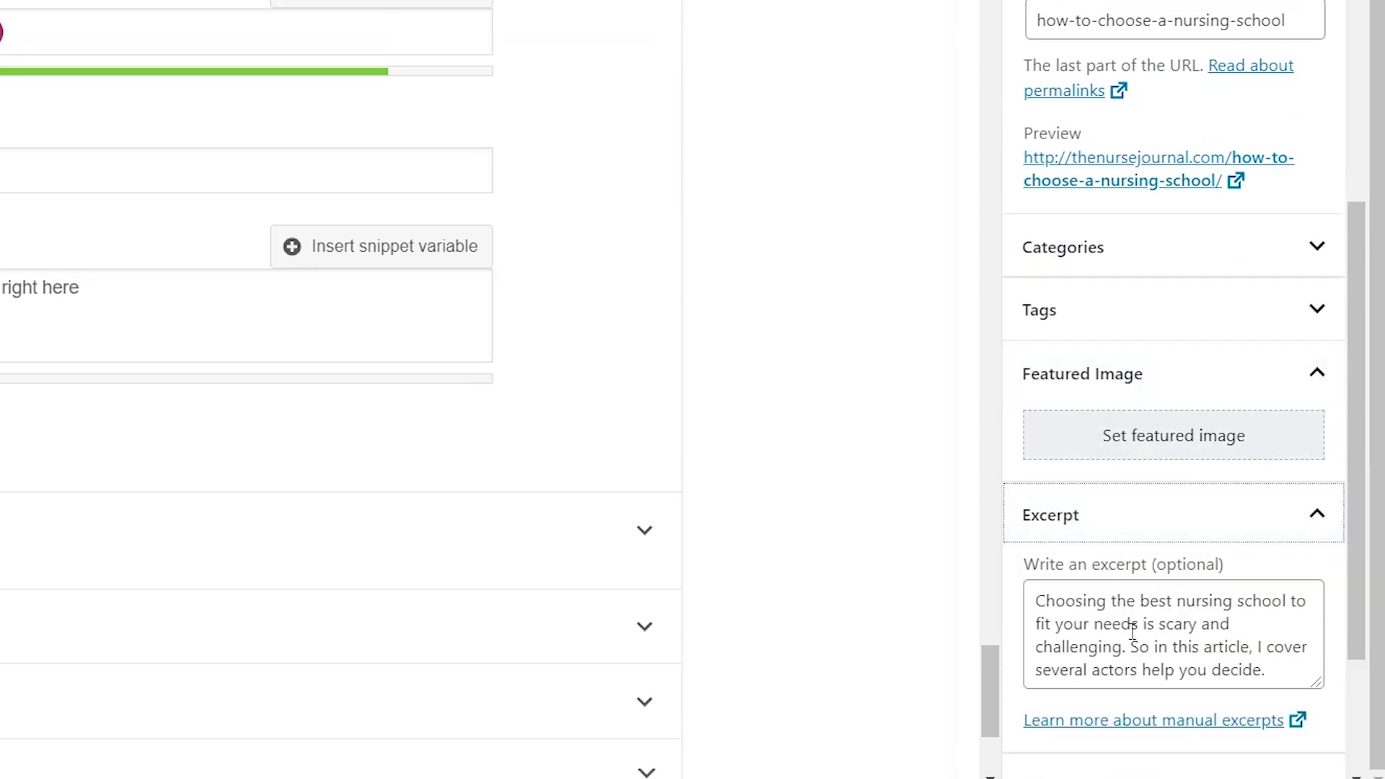
left_click_drag(1037, 601, 1258, 616)
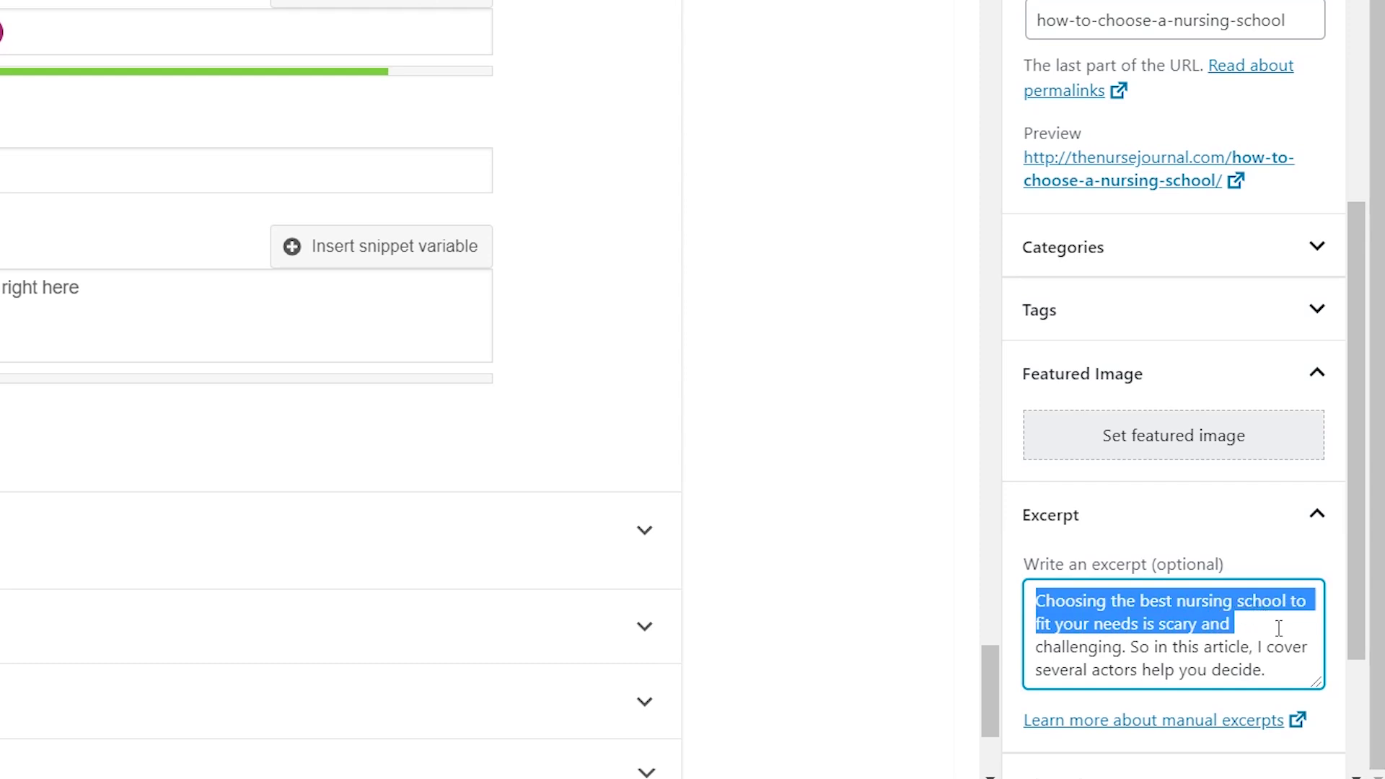
left_click_drag(1287, 636, 1305, 663)
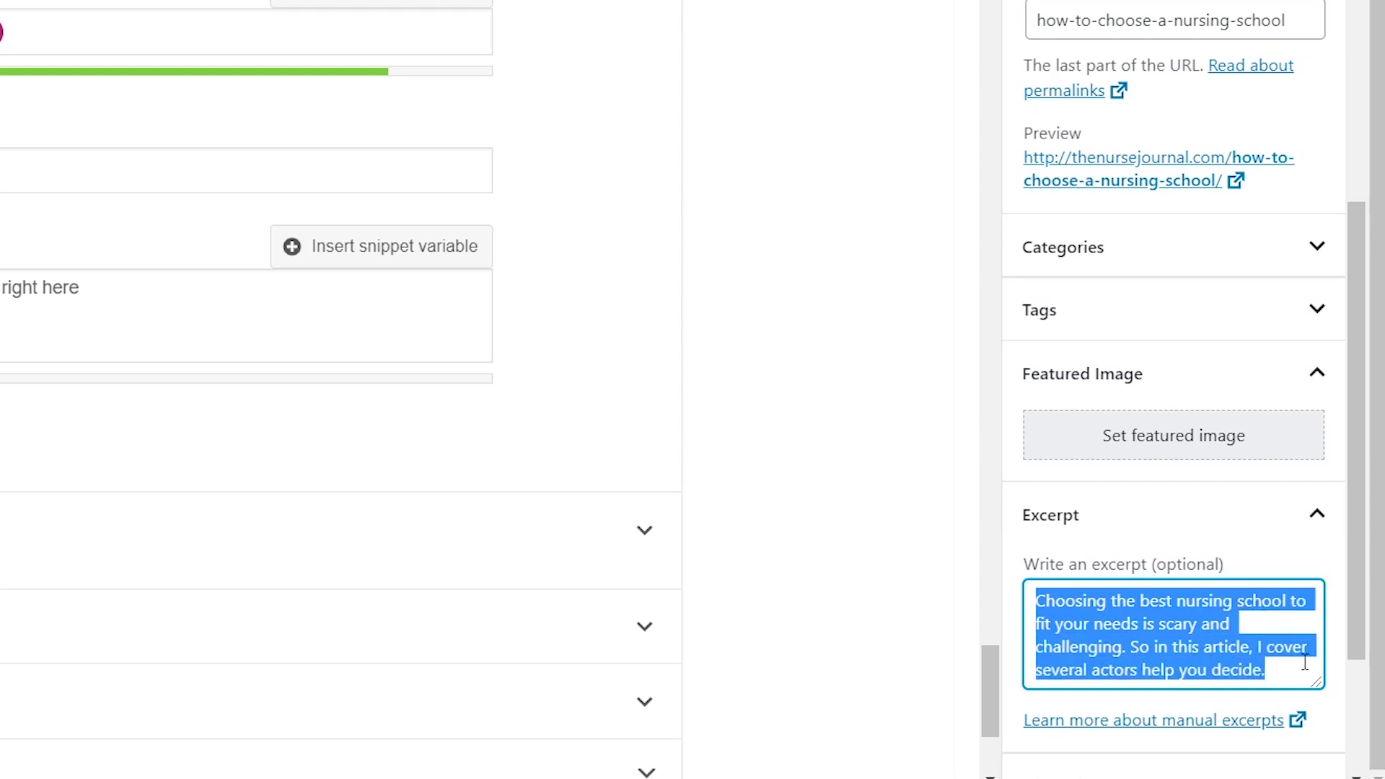
right_click(1186, 625)
left_click(895, 275)
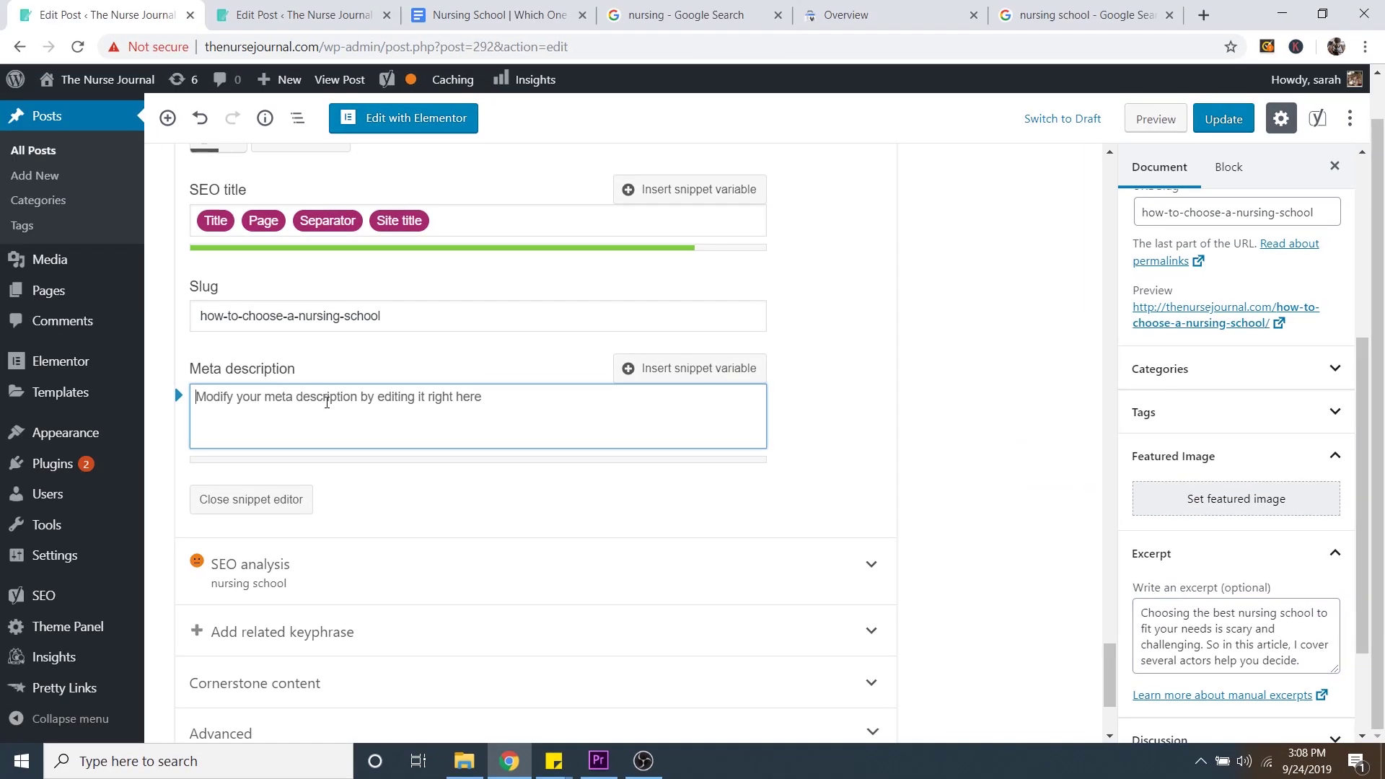
right_click(328, 406)
left_click(370, 547)
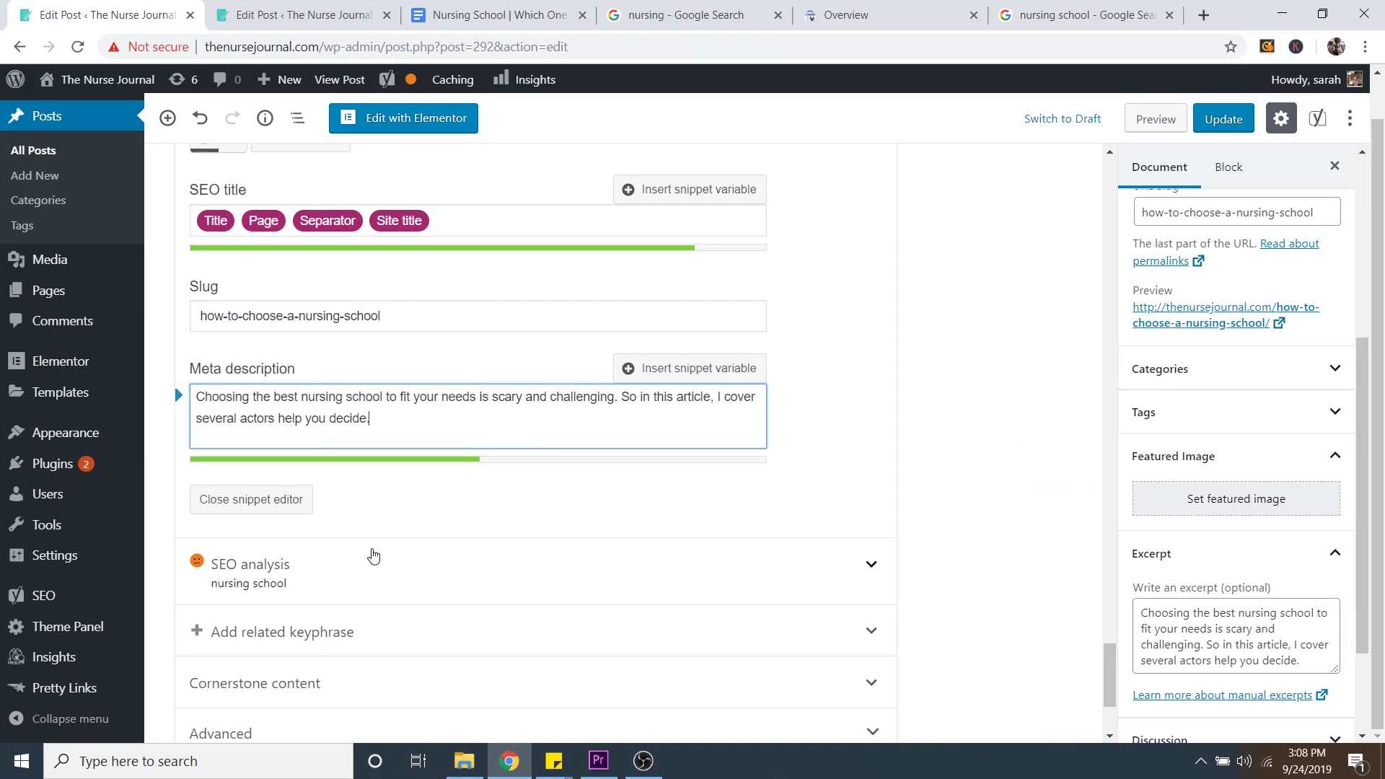
Check the focus keyphrase and description in the snippet preview, and save the updated post.
scroll(385, 422, "up", 4)
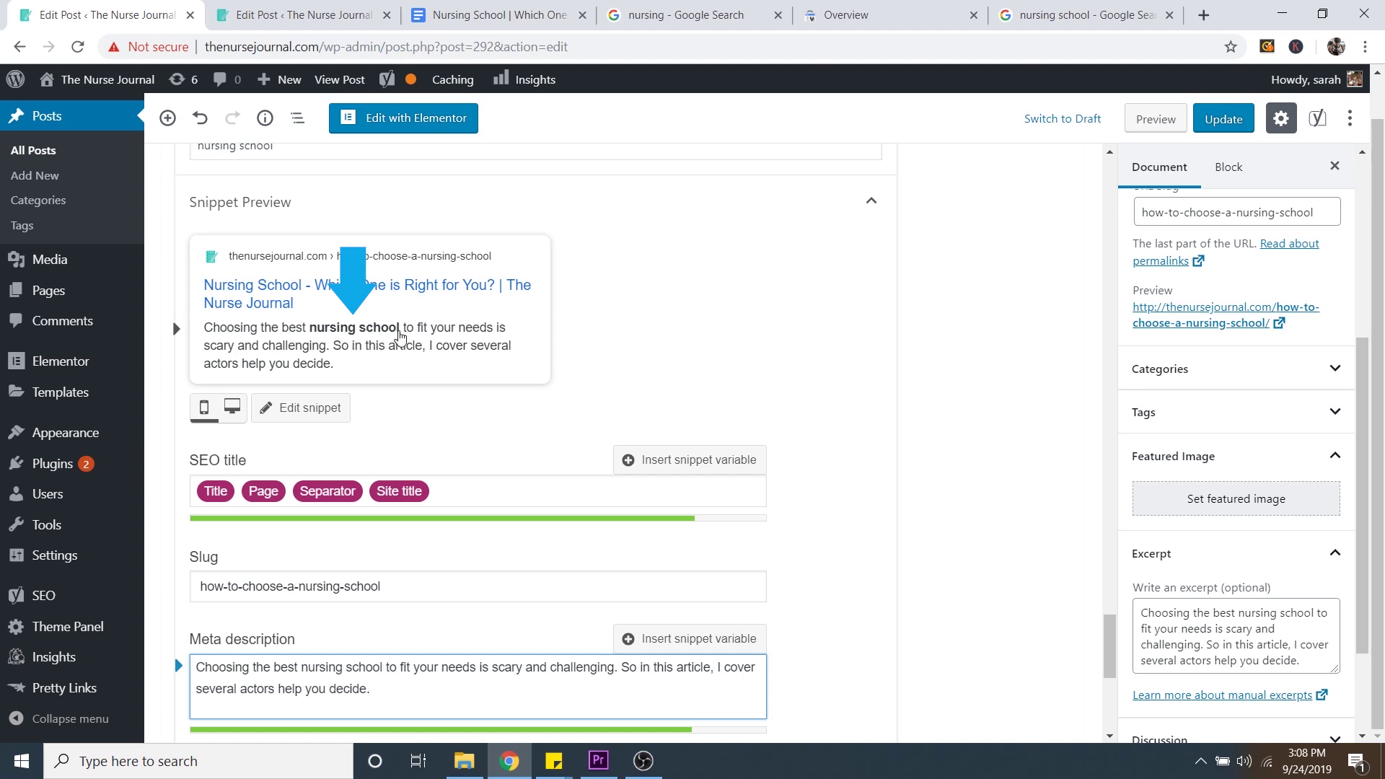
scroll(251, 218, "up", 1)
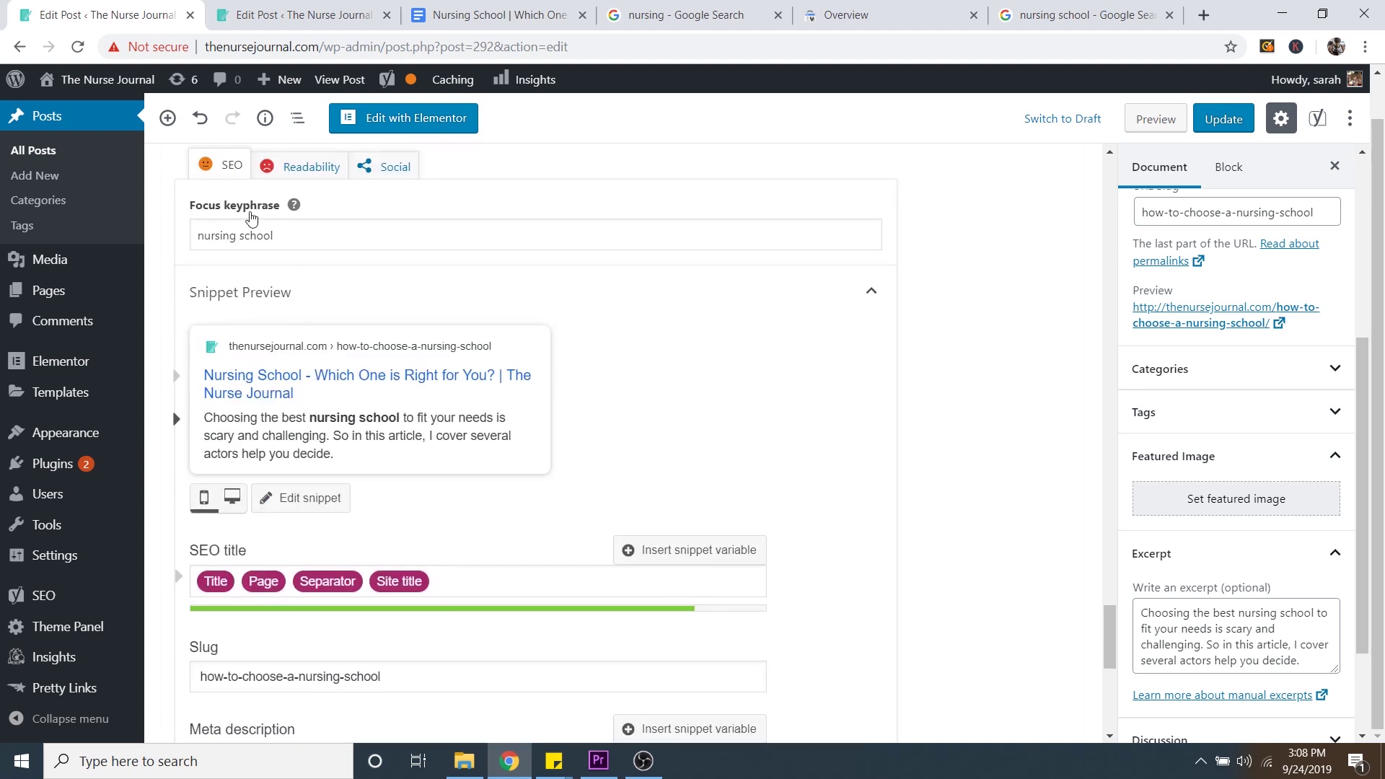
scroll(343, 317, "down", 1)
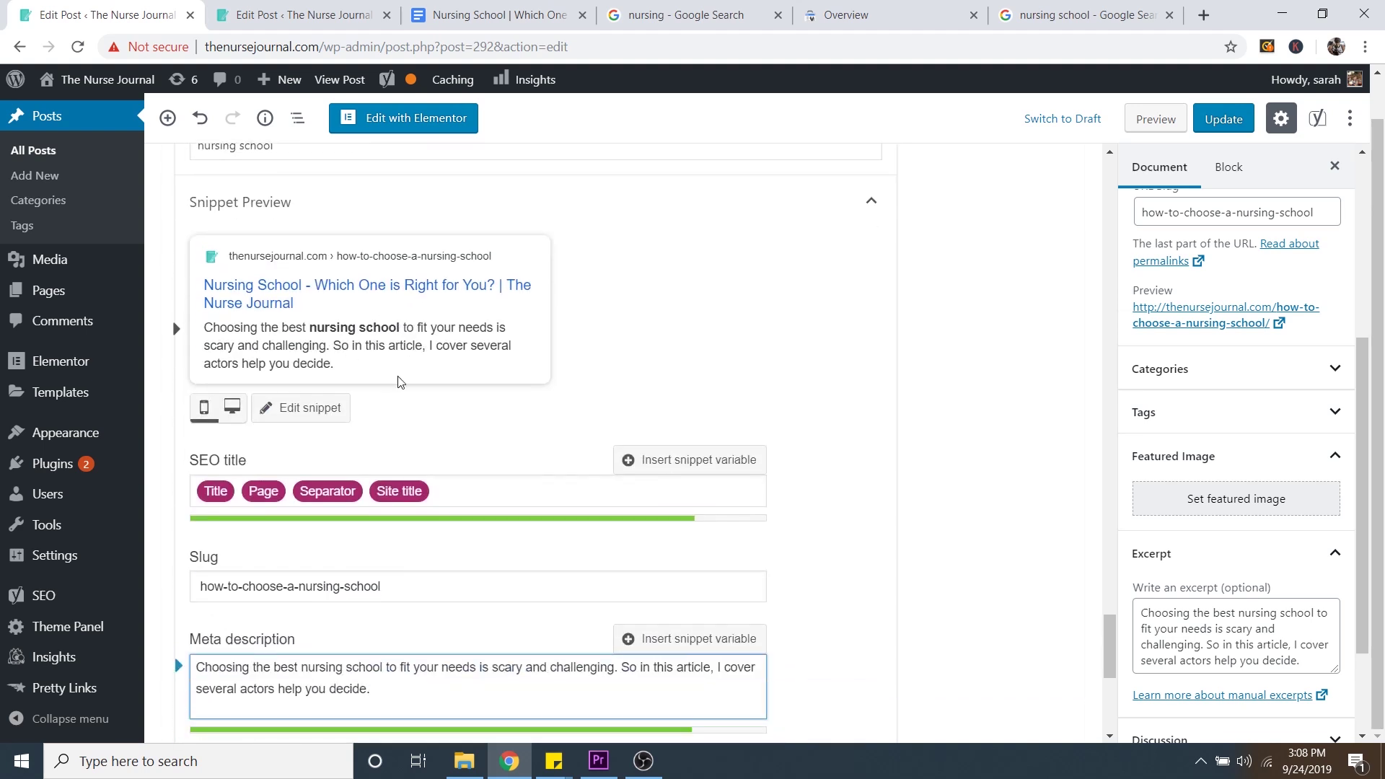
scroll(343, 346, "down", 1)
left_click(434, 618)
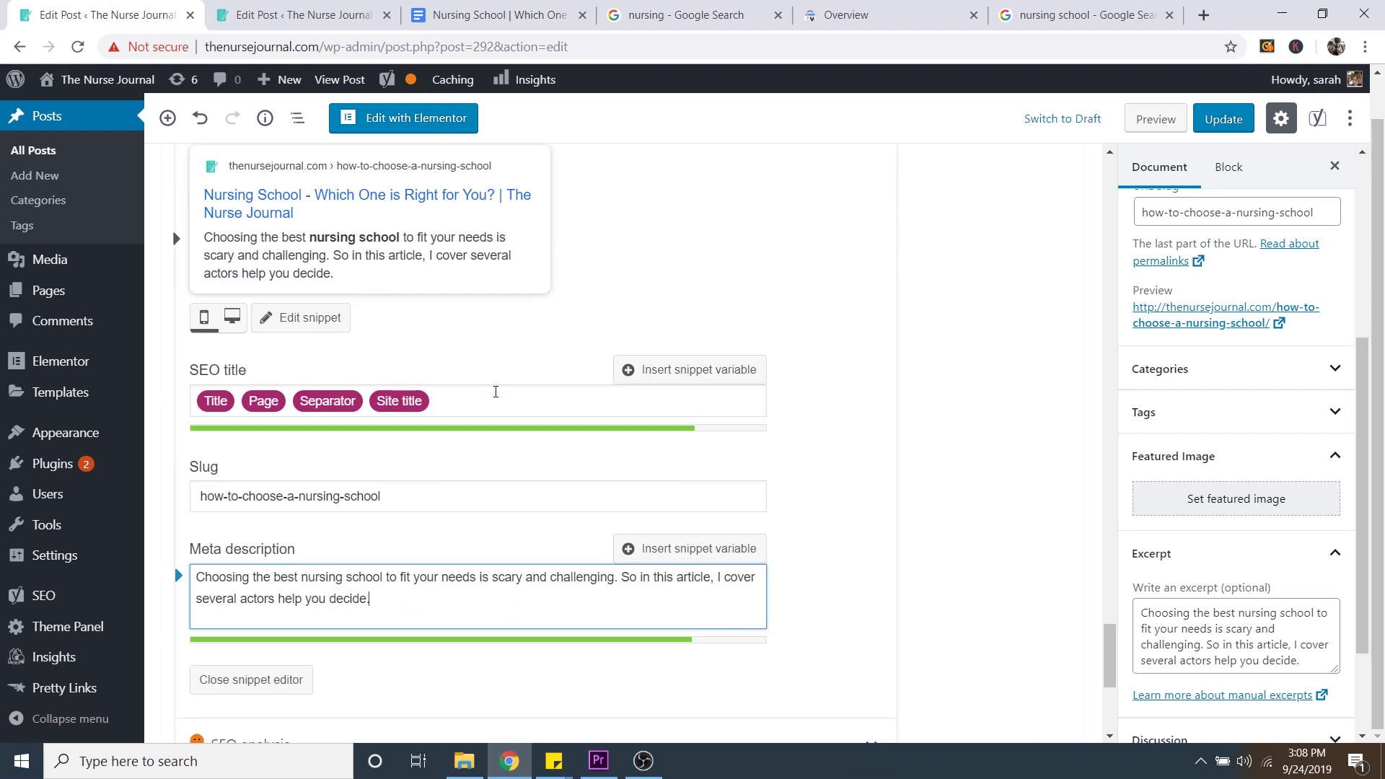
scroll(364, 573, "down", 1)
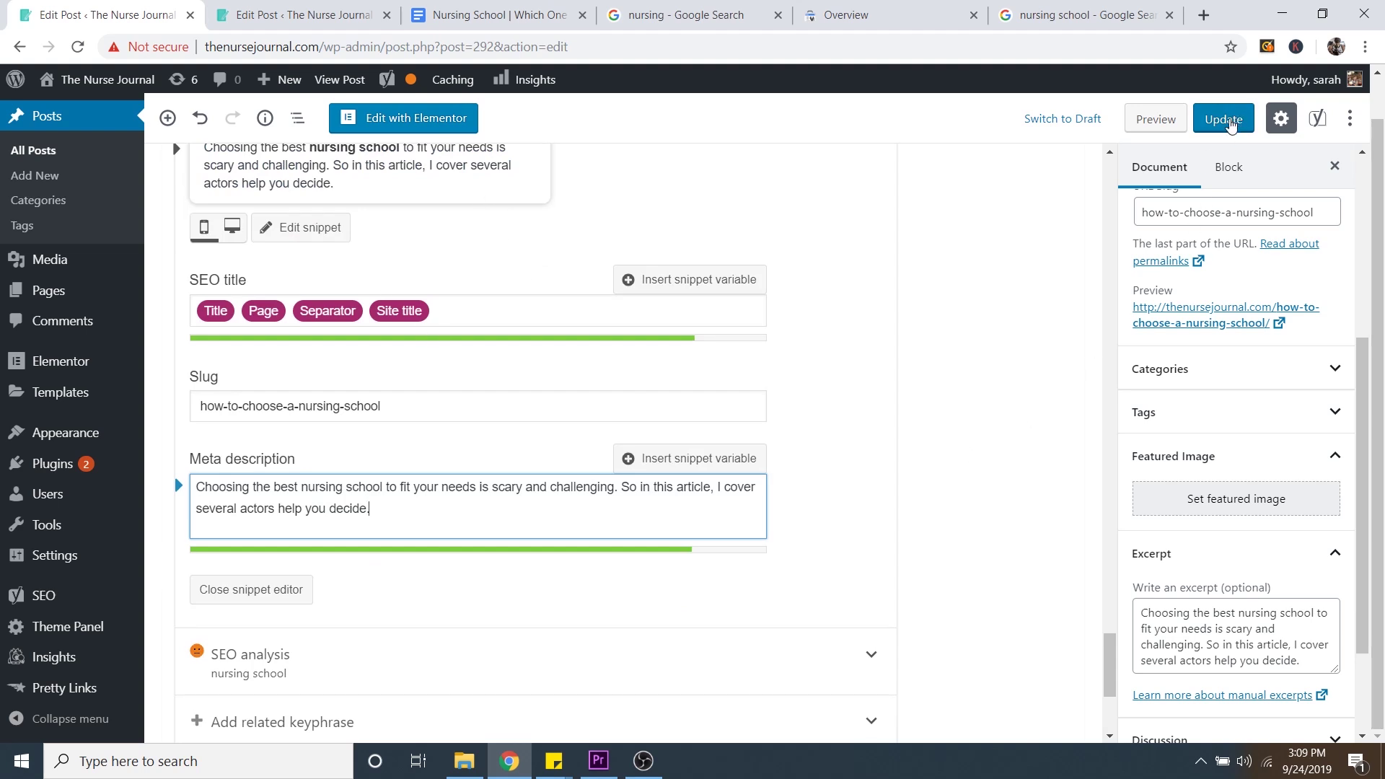
left_click(1230, 120)
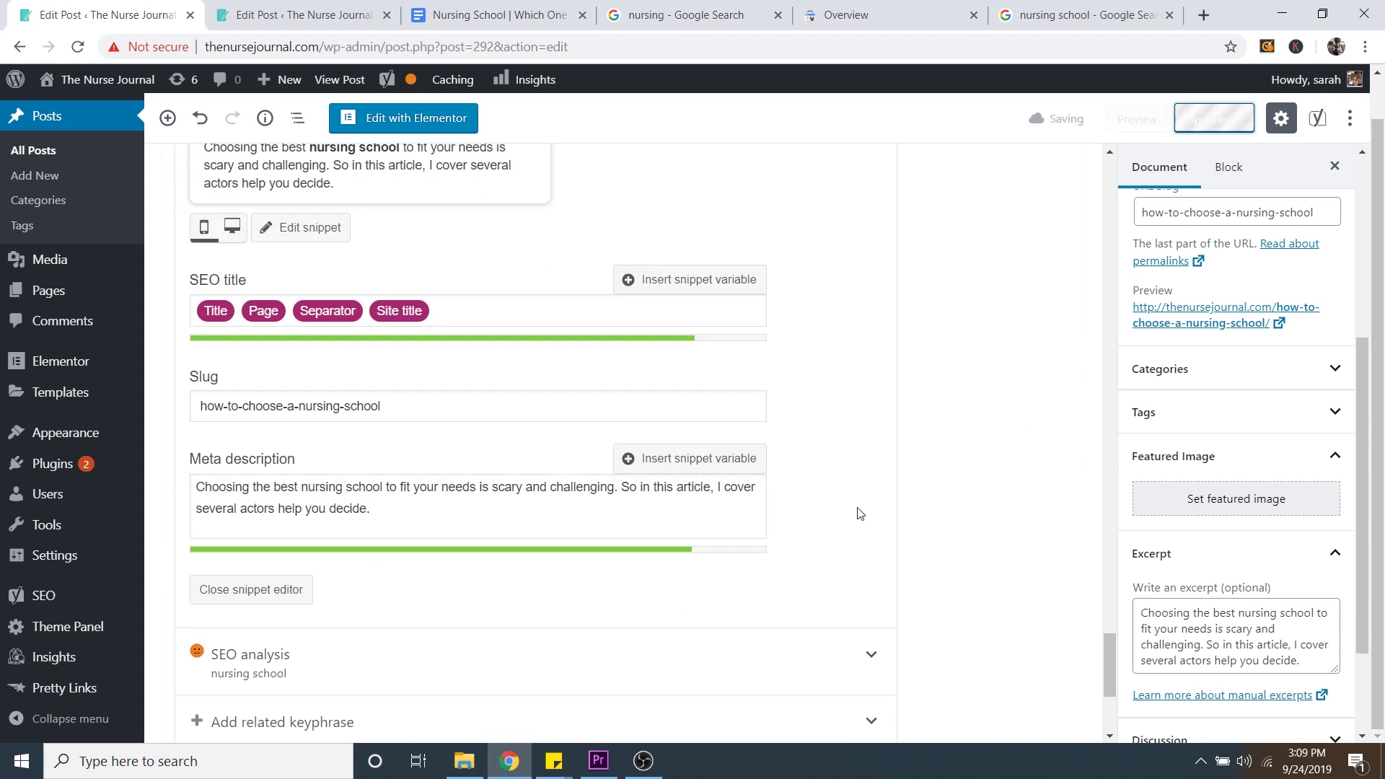
left_click(1081, 171)
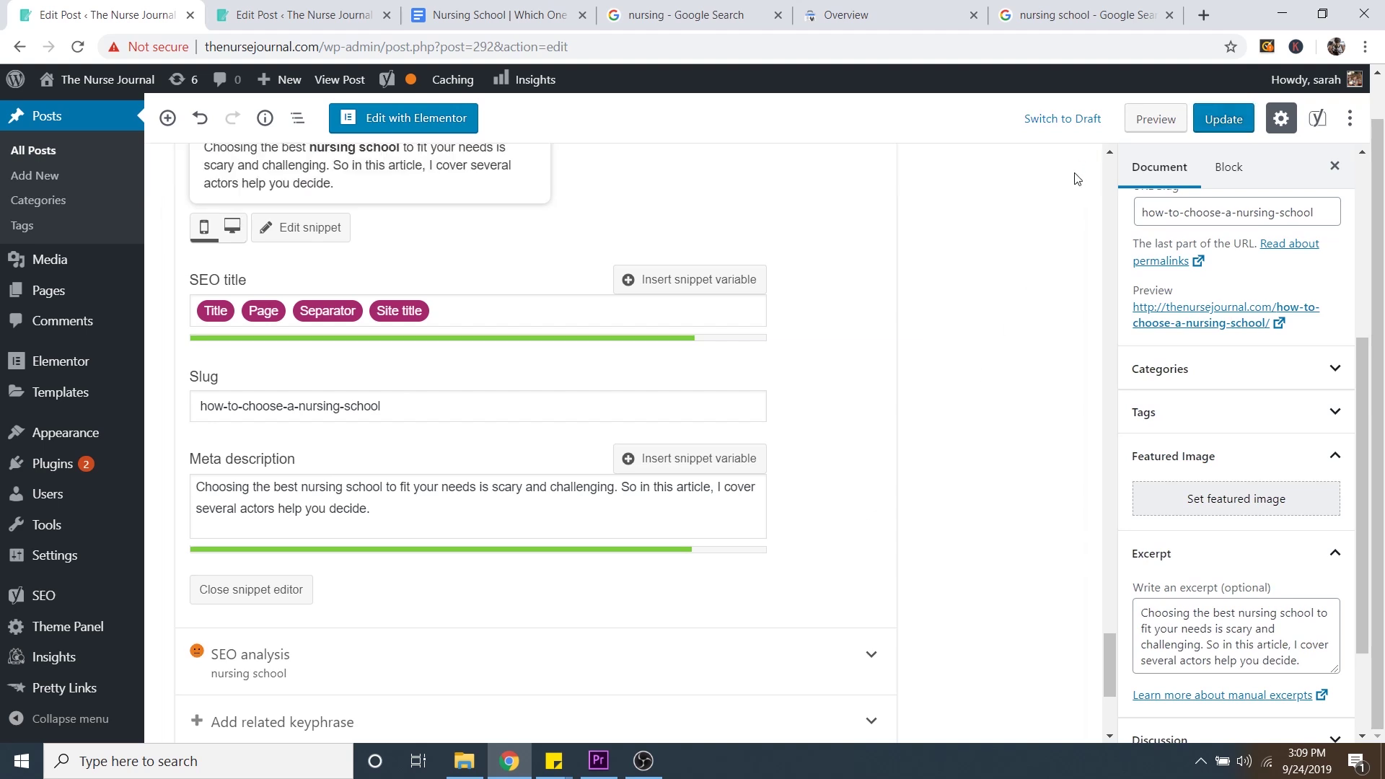
Expand the SEO analysis for "nursing school" and examine its listed problems and good results.
scroll(930, 399, "down", 3)
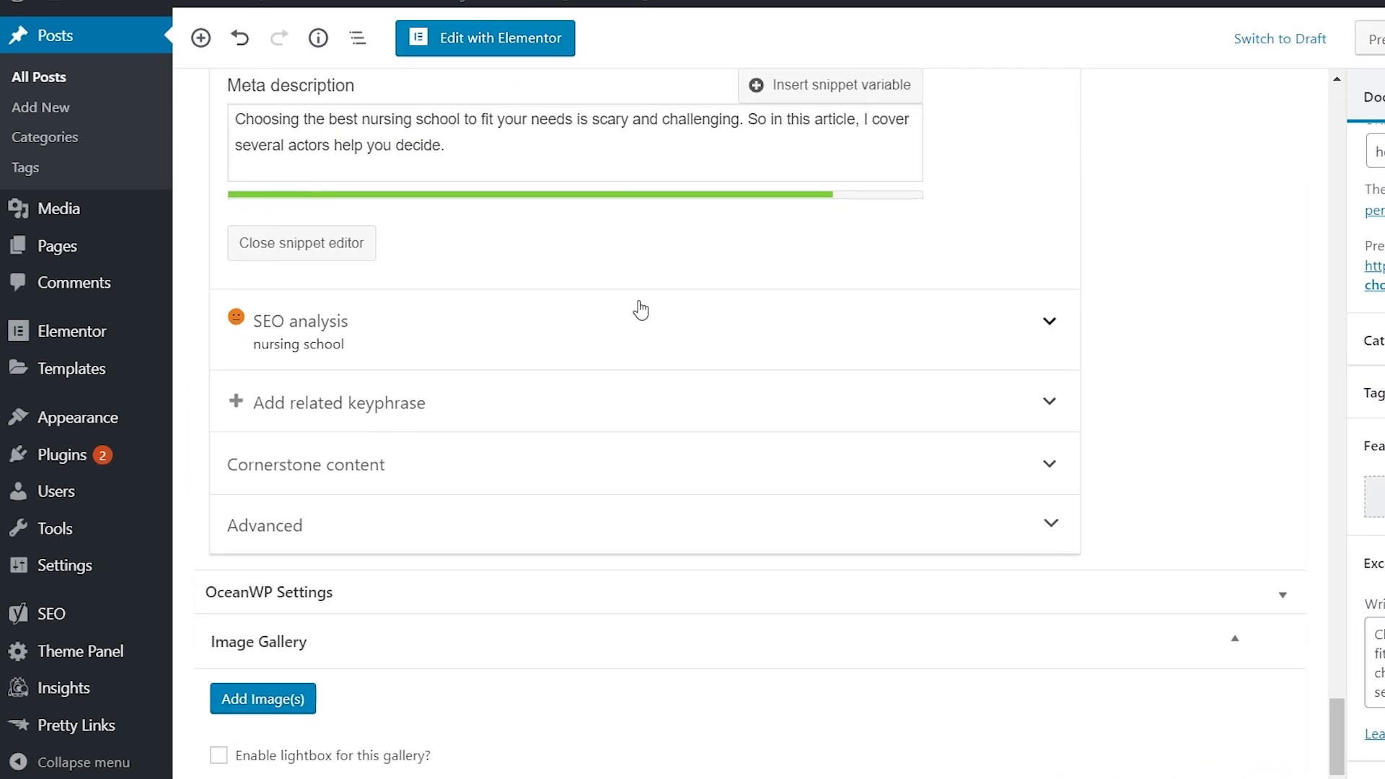
left_click(513, 329)
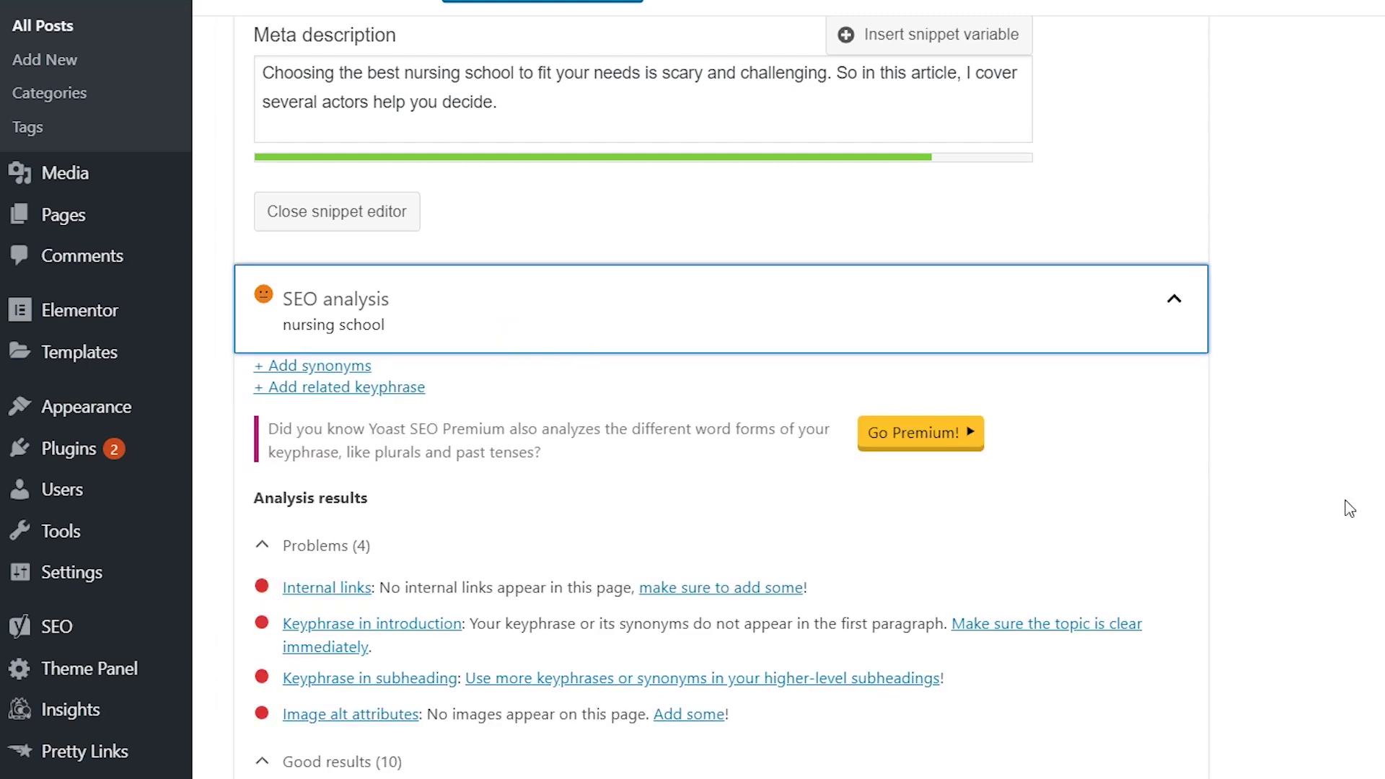
scroll(1349, 509, "down", 5)
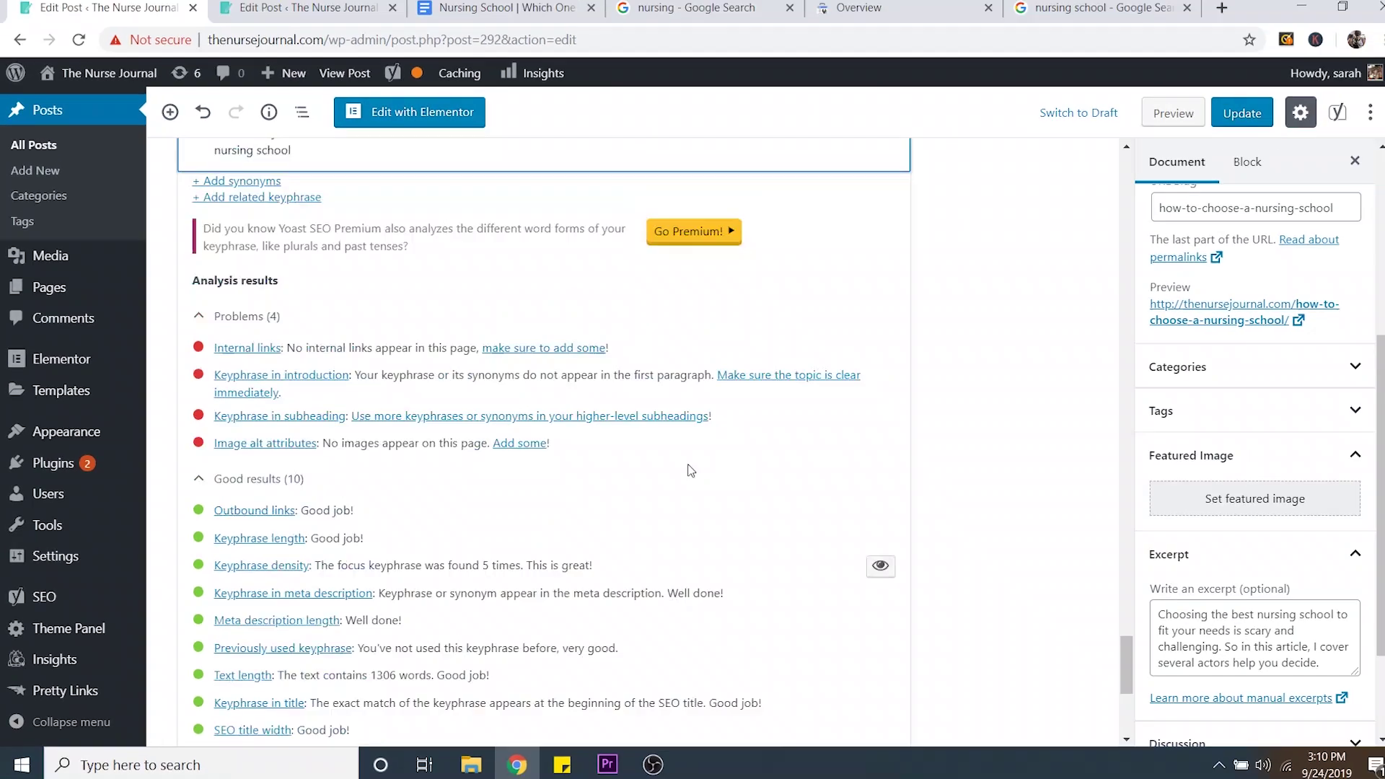
Look through the post's sections for a phrase suited to an internal link to another post on the site.
scroll(649, 462, "up", 10)
scroll(615, 461, "up", 15)
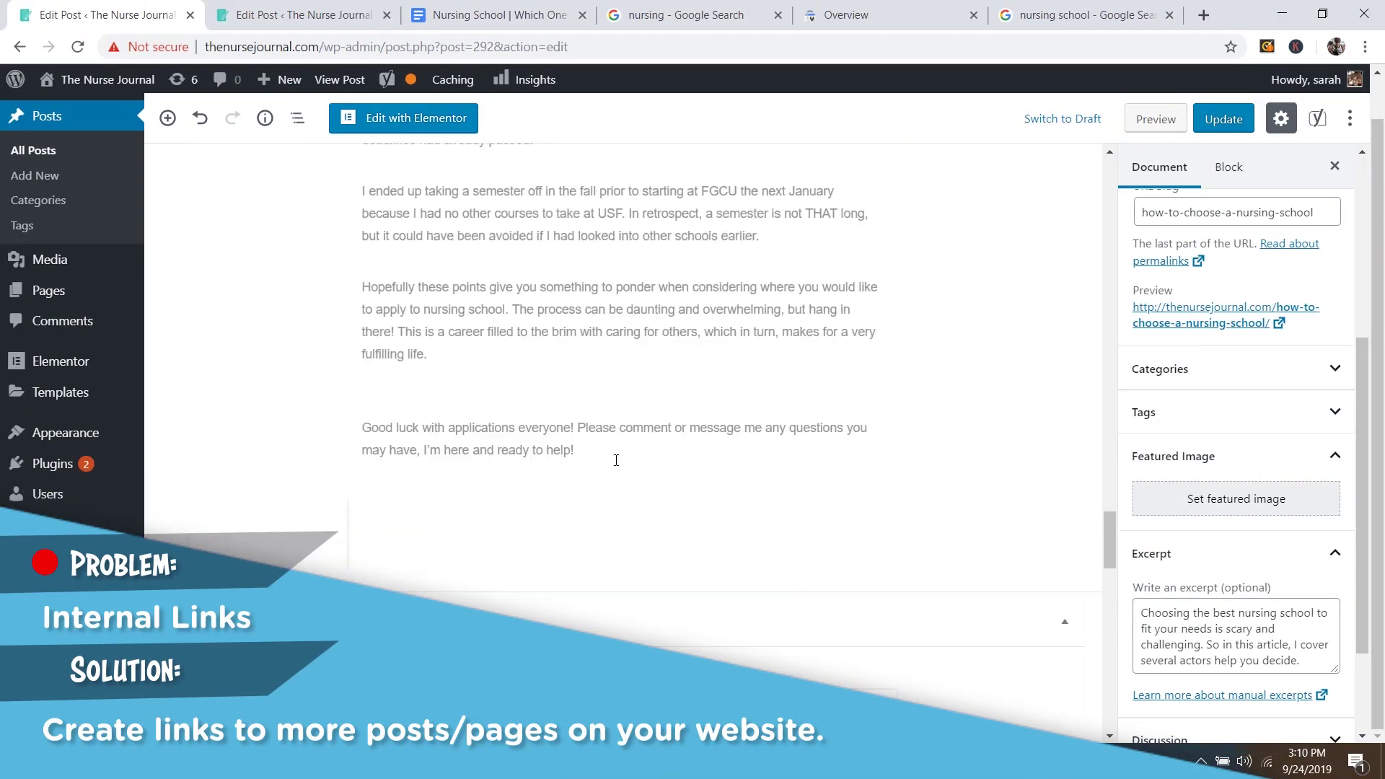
scroll(624, 414, "up", 5)
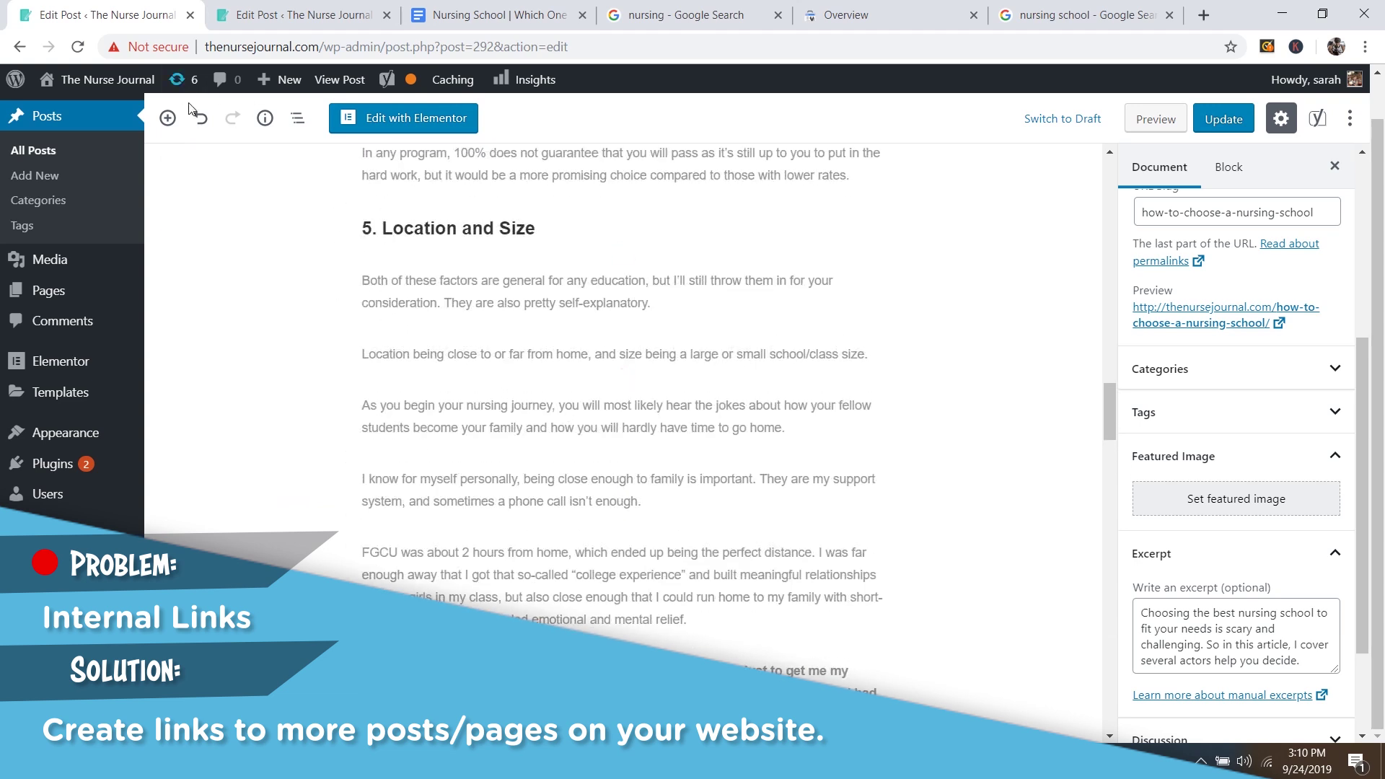
scroll(615, 410, "up", 13)
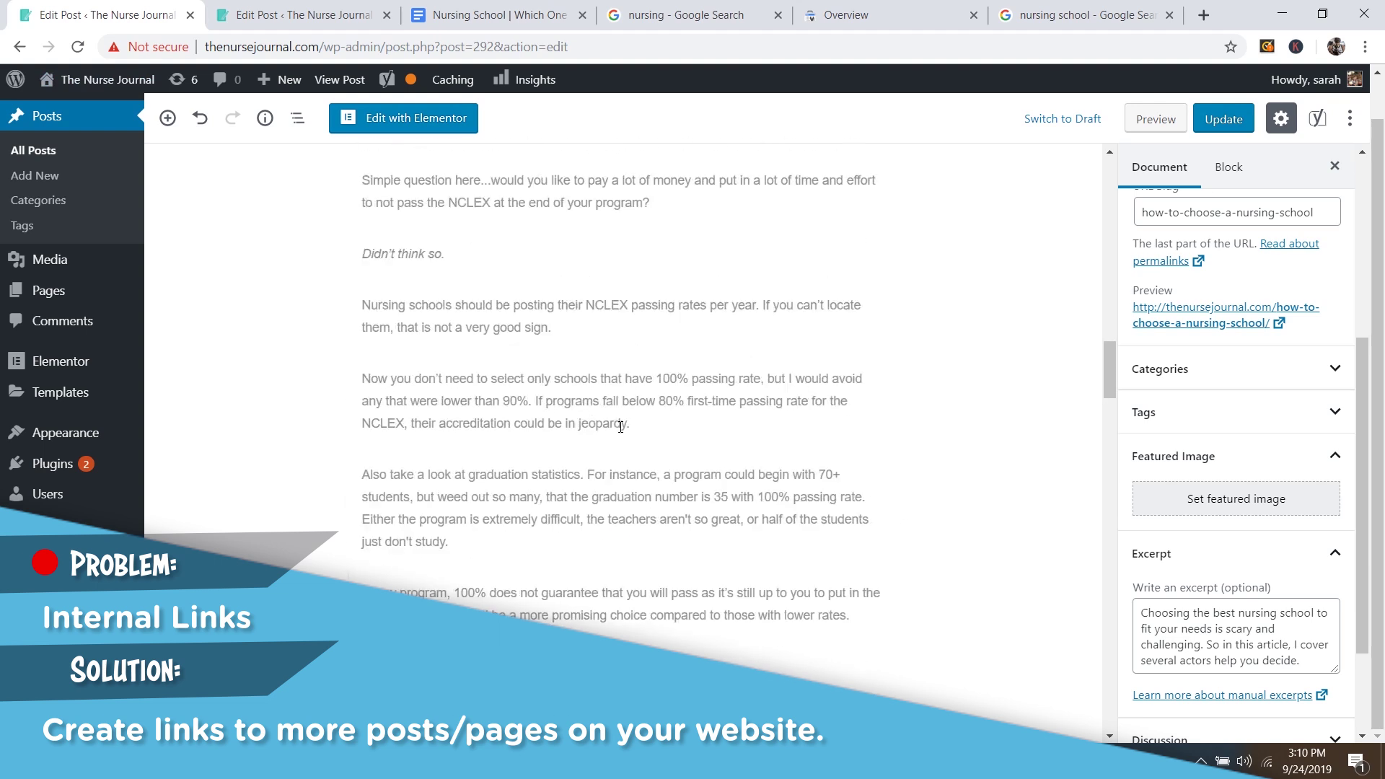
scroll(614, 410, "up", 9)
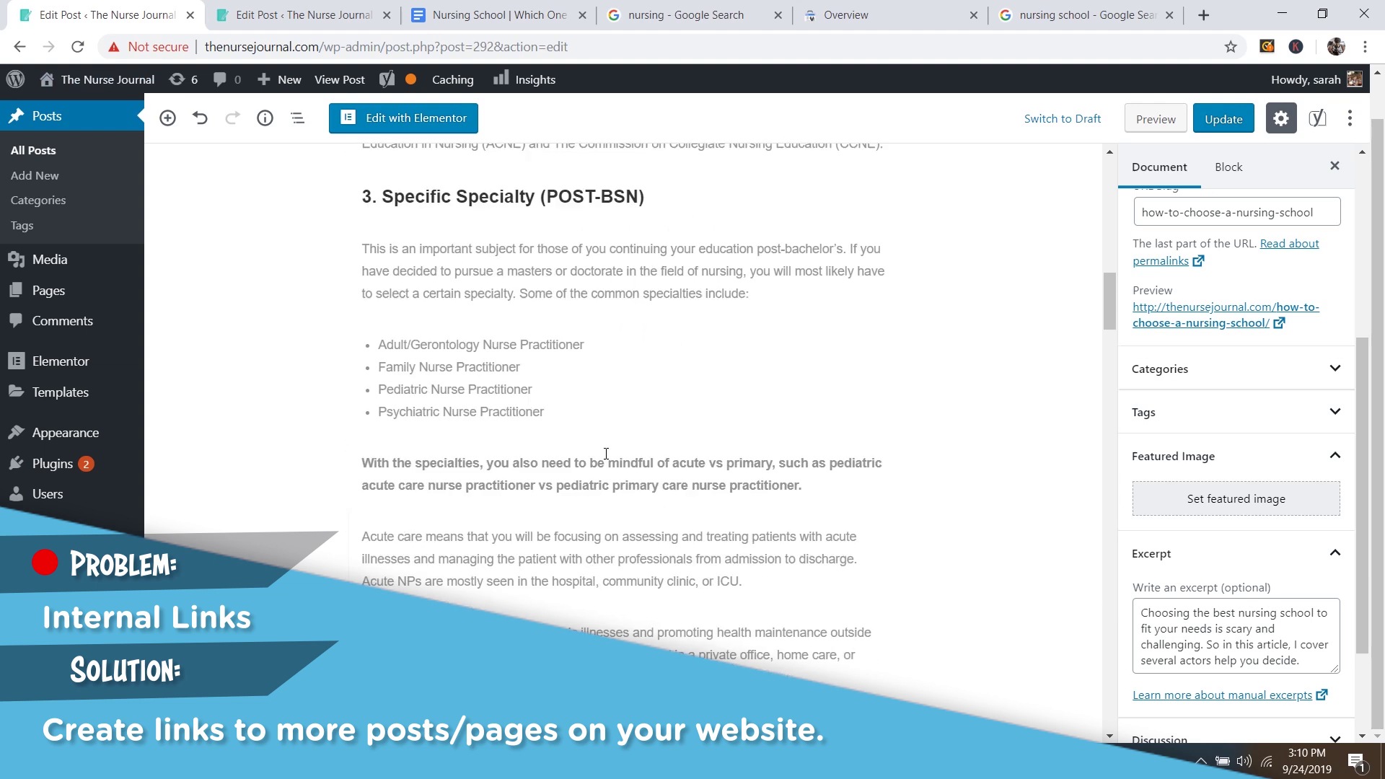
scroll(623, 399, "up", 6)
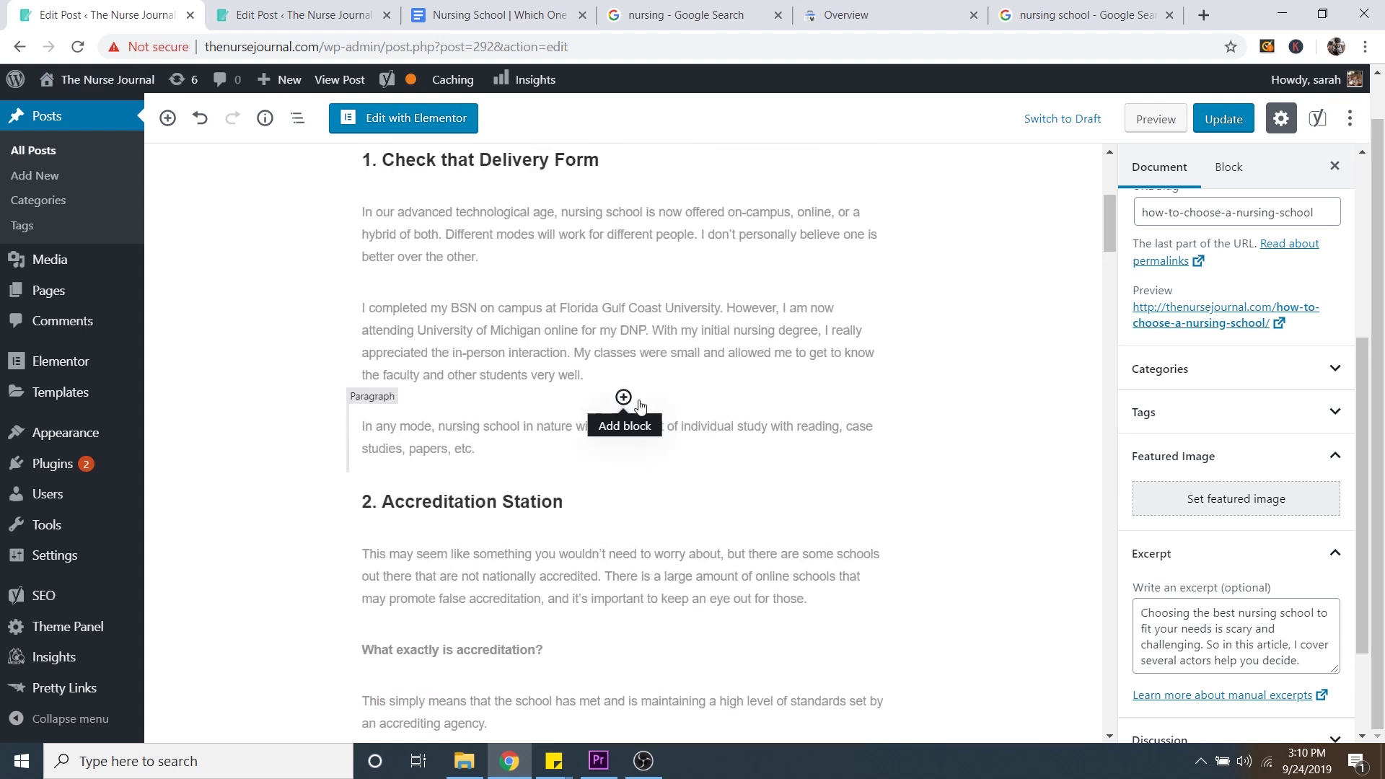
scroll(659, 442, "up", 1)
scroll(666, 450, "up", 1)
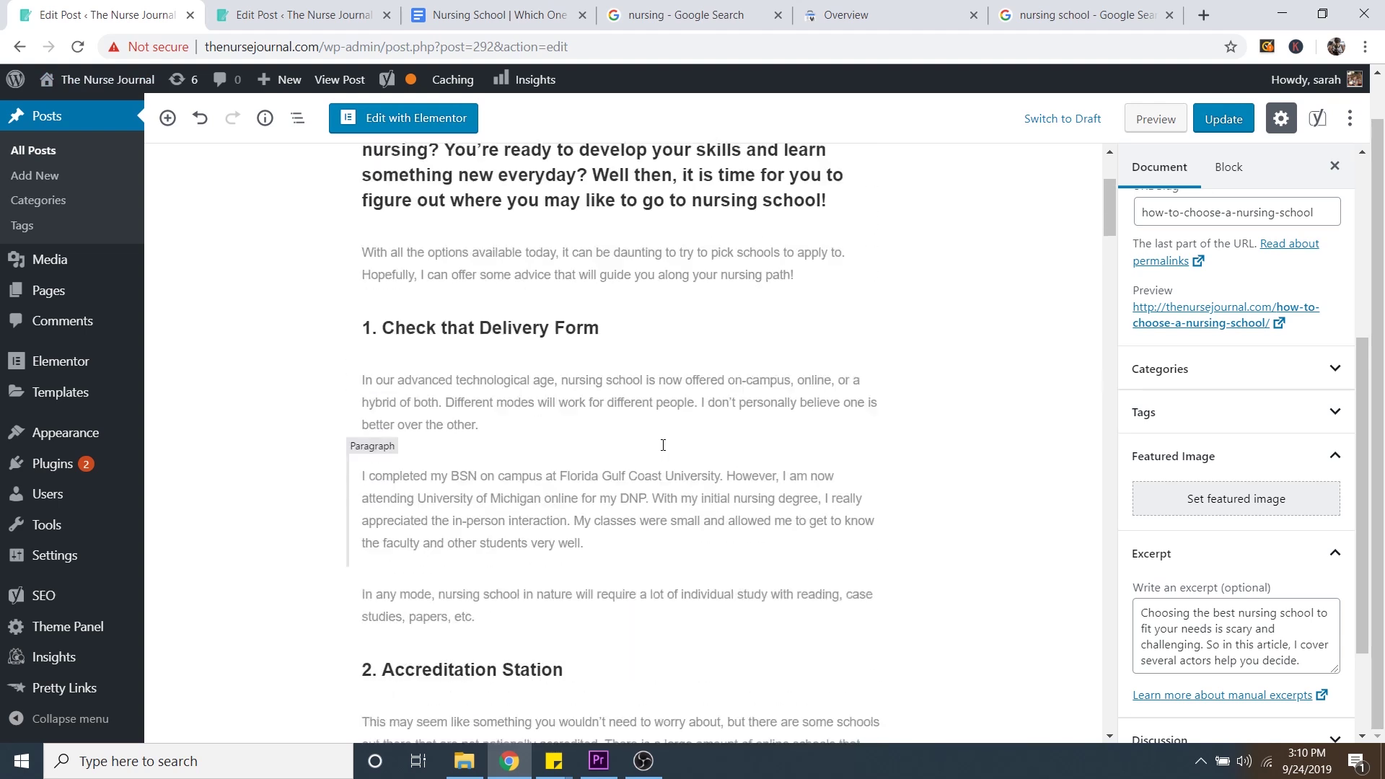
scroll(675, 431, "up", 1)
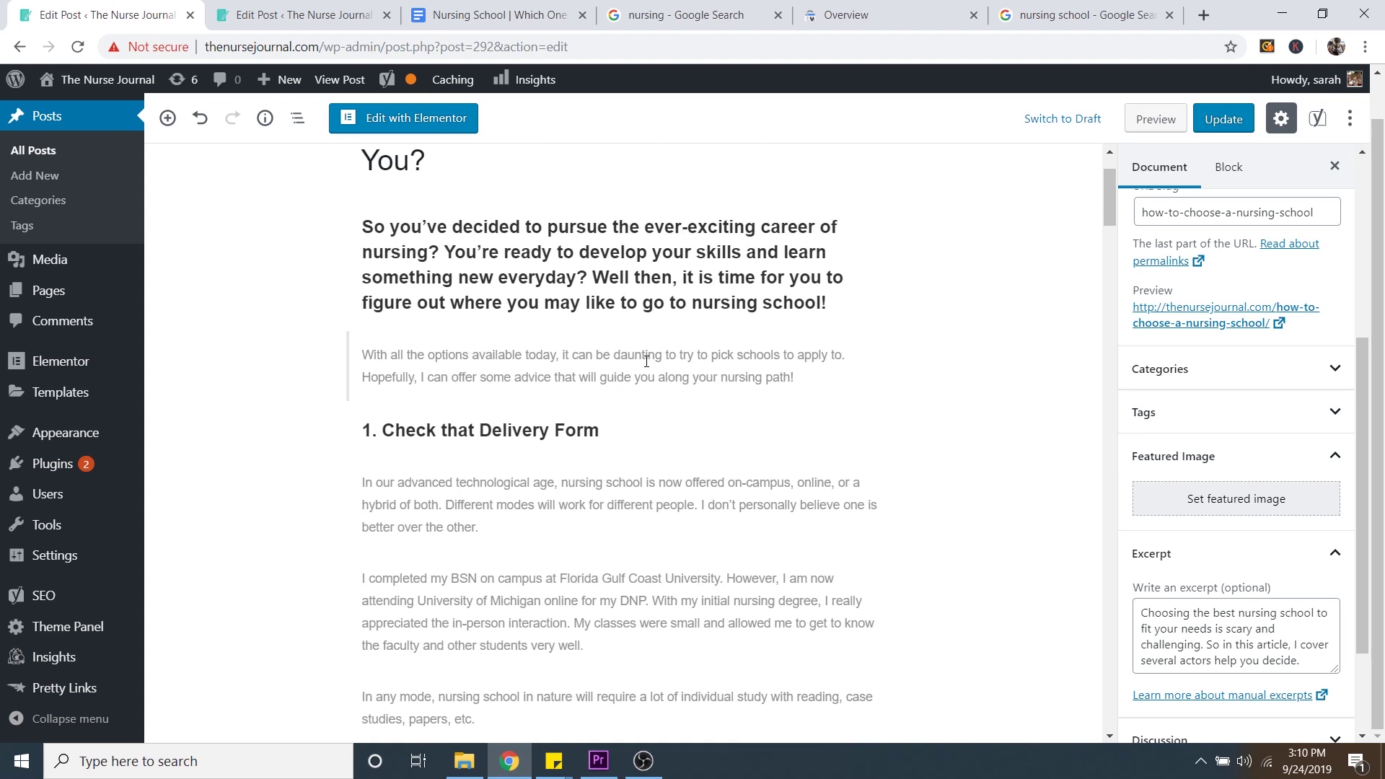
scroll(647, 361, "down", 2)
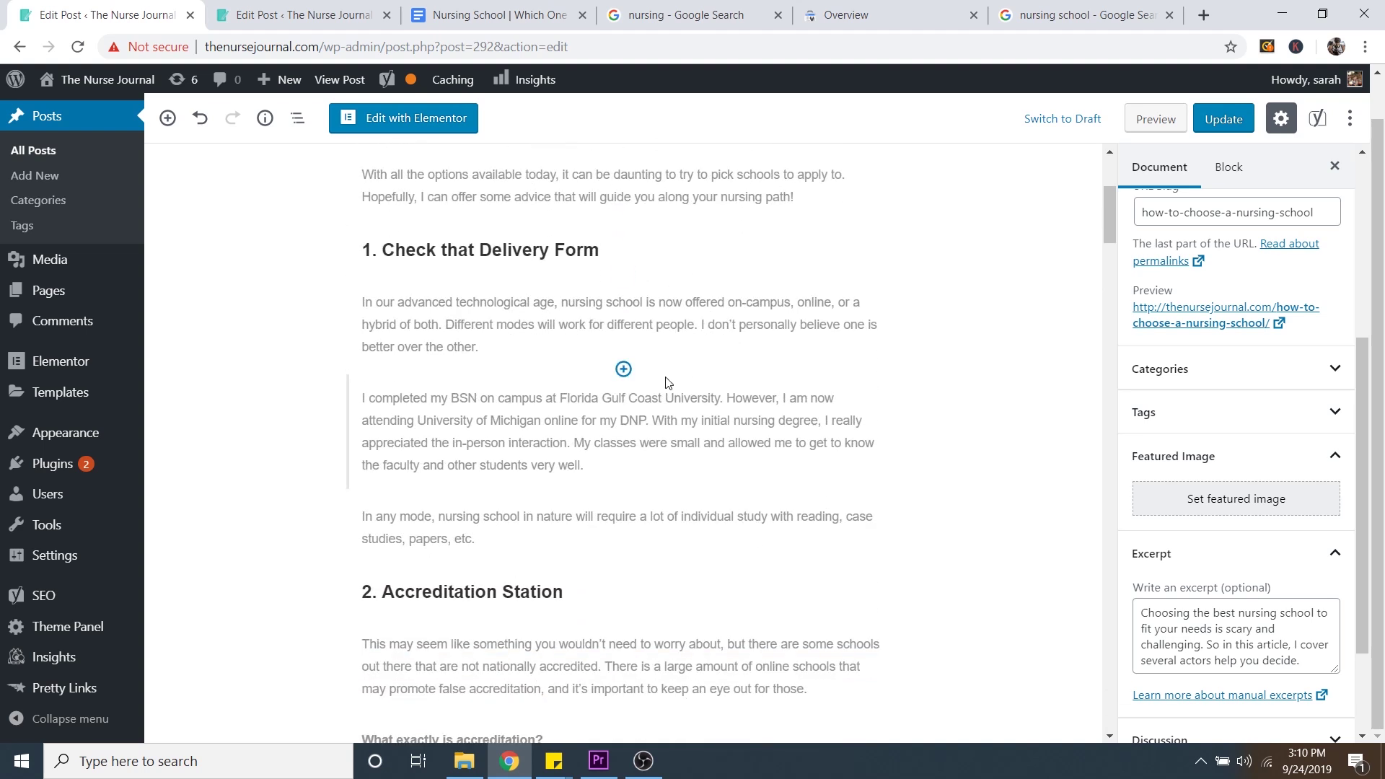
scroll(668, 382, "down", 11)
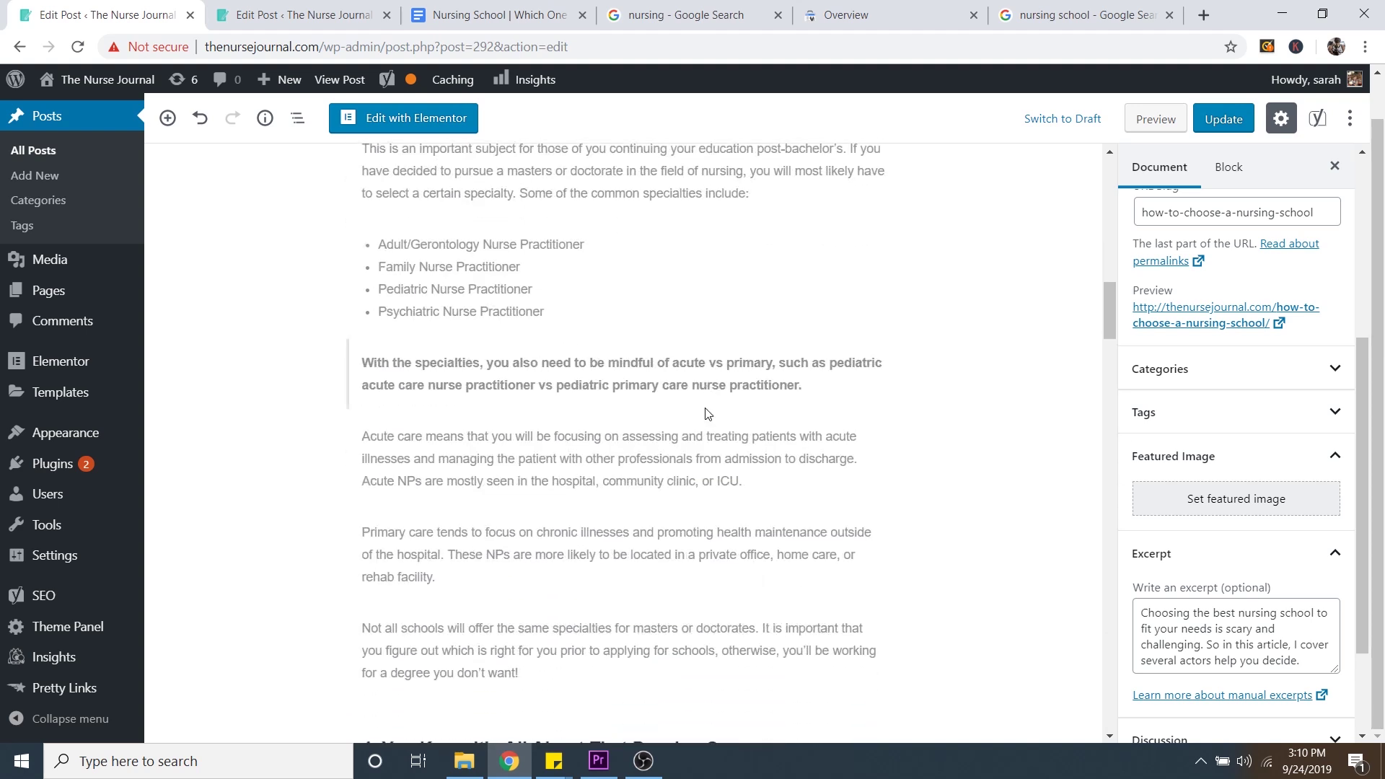
scroll(706, 414, "down", 2)
scroll(715, 405, "up", 3)
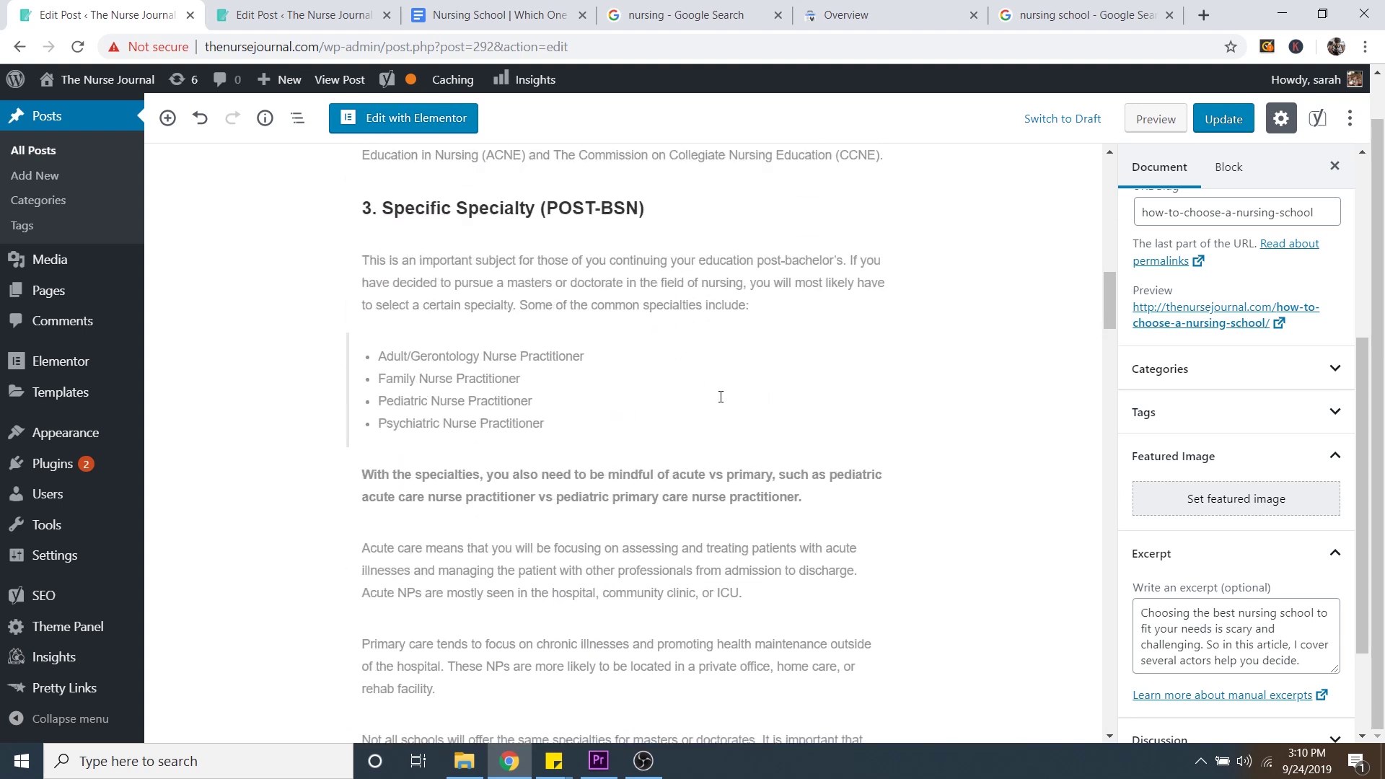
scroll(721, 396, "down", 9)
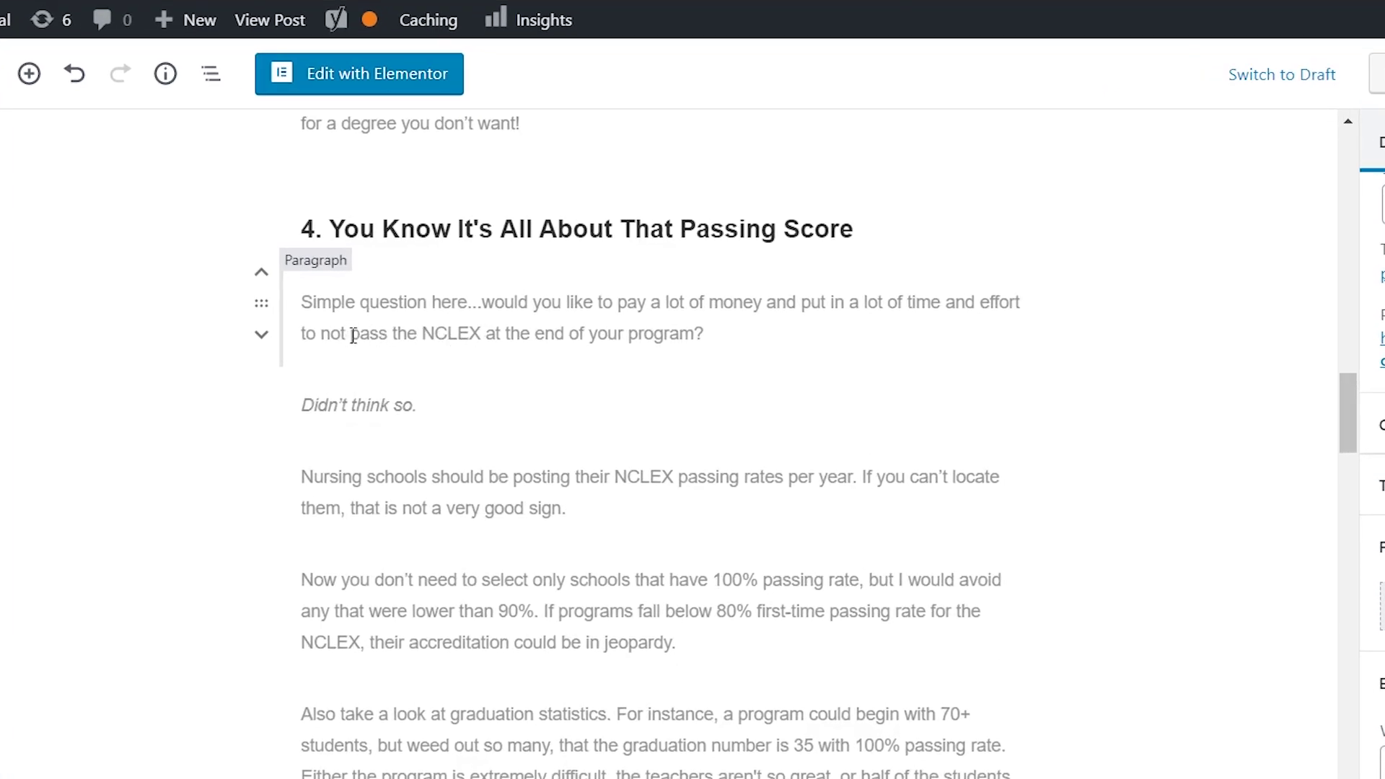
Start a link on "pass the NCLEX" in section 4, and open the draft "Nursing School | How to Pass the NCLEX (In 75 Questions!)" in the second tab.
left_click_drag(352, 336, 481, 342)
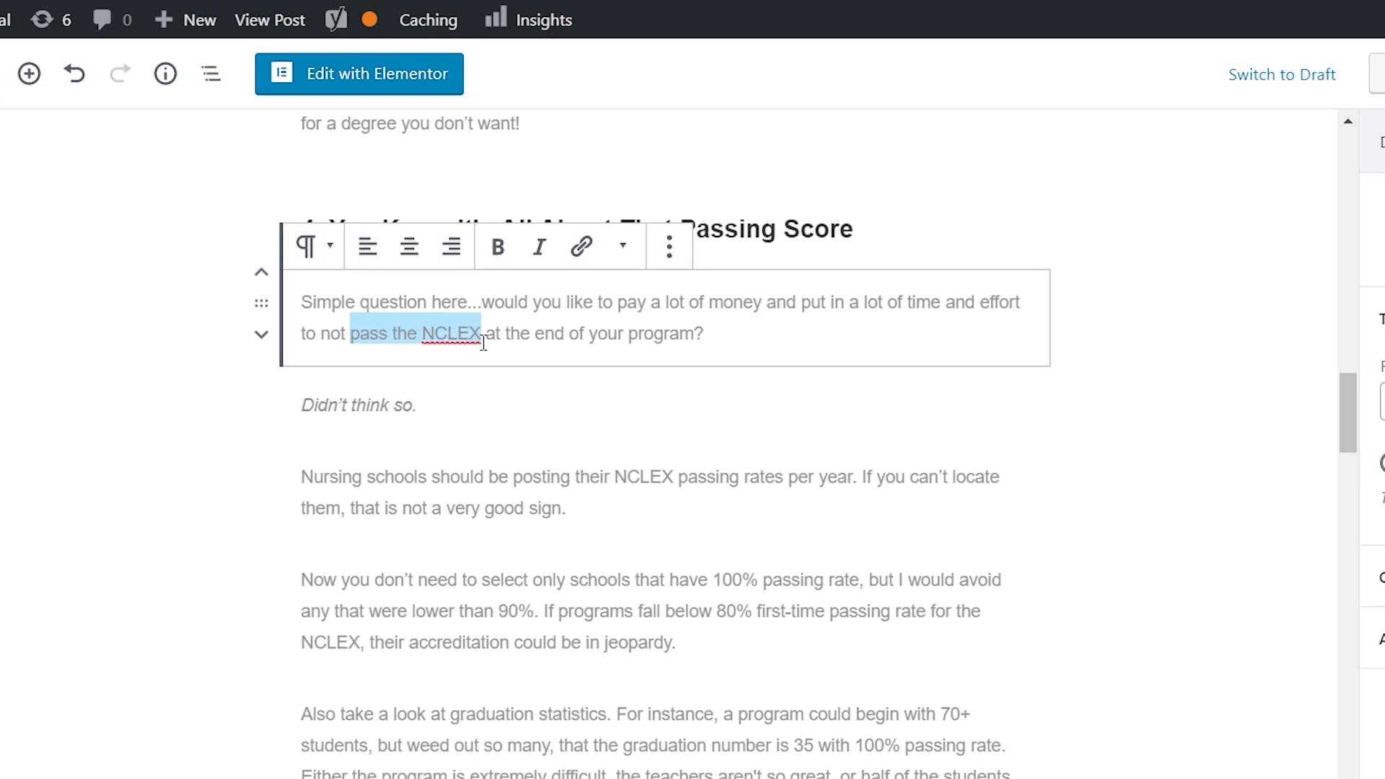
left_click(583, 249)
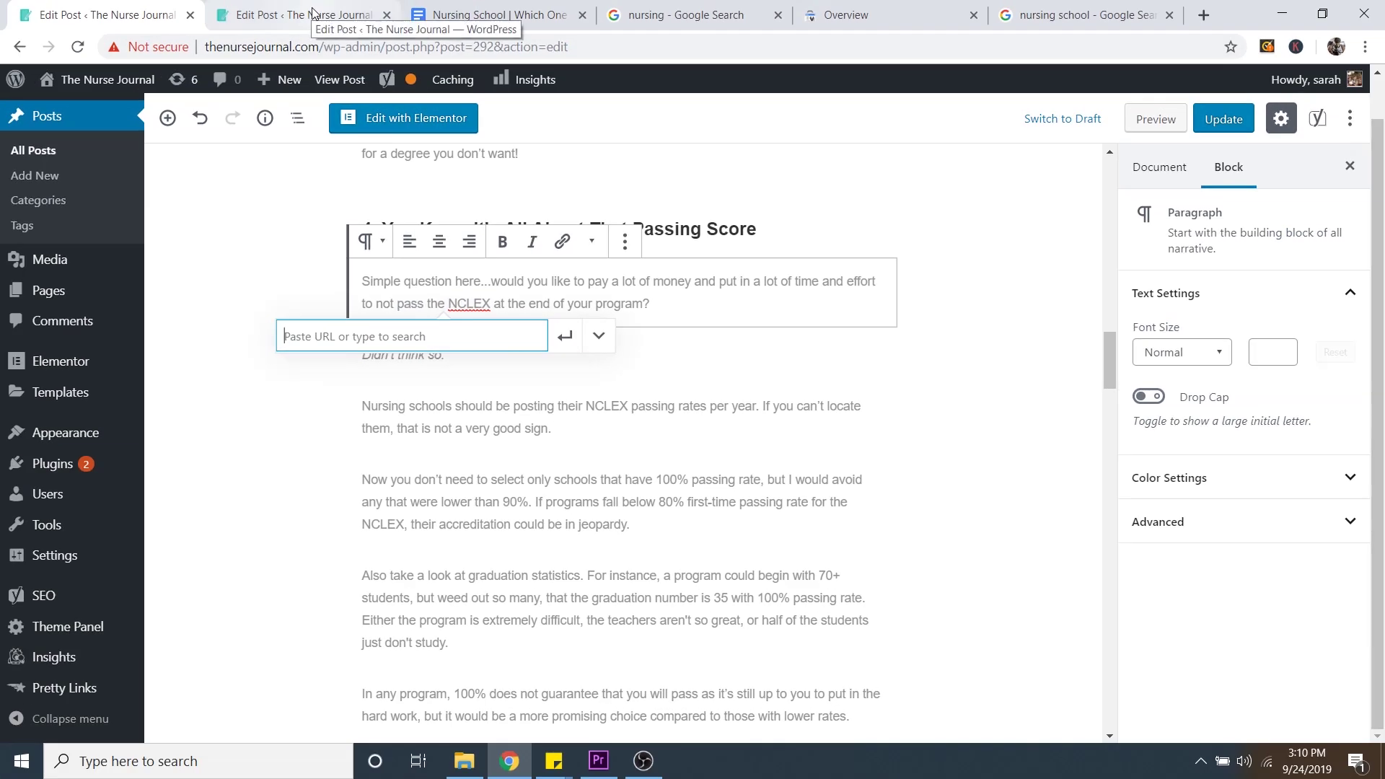
left_click(313, 12)
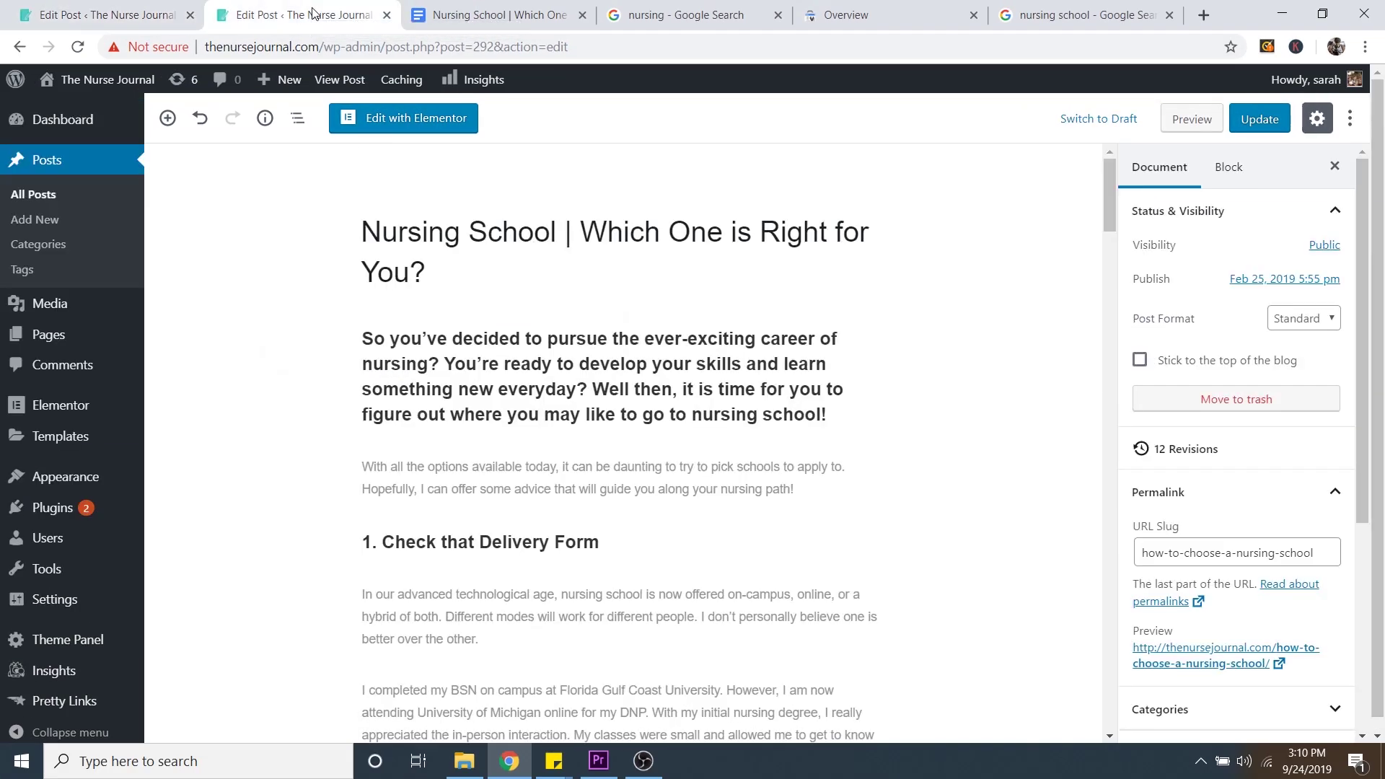
left_click(52, 164)
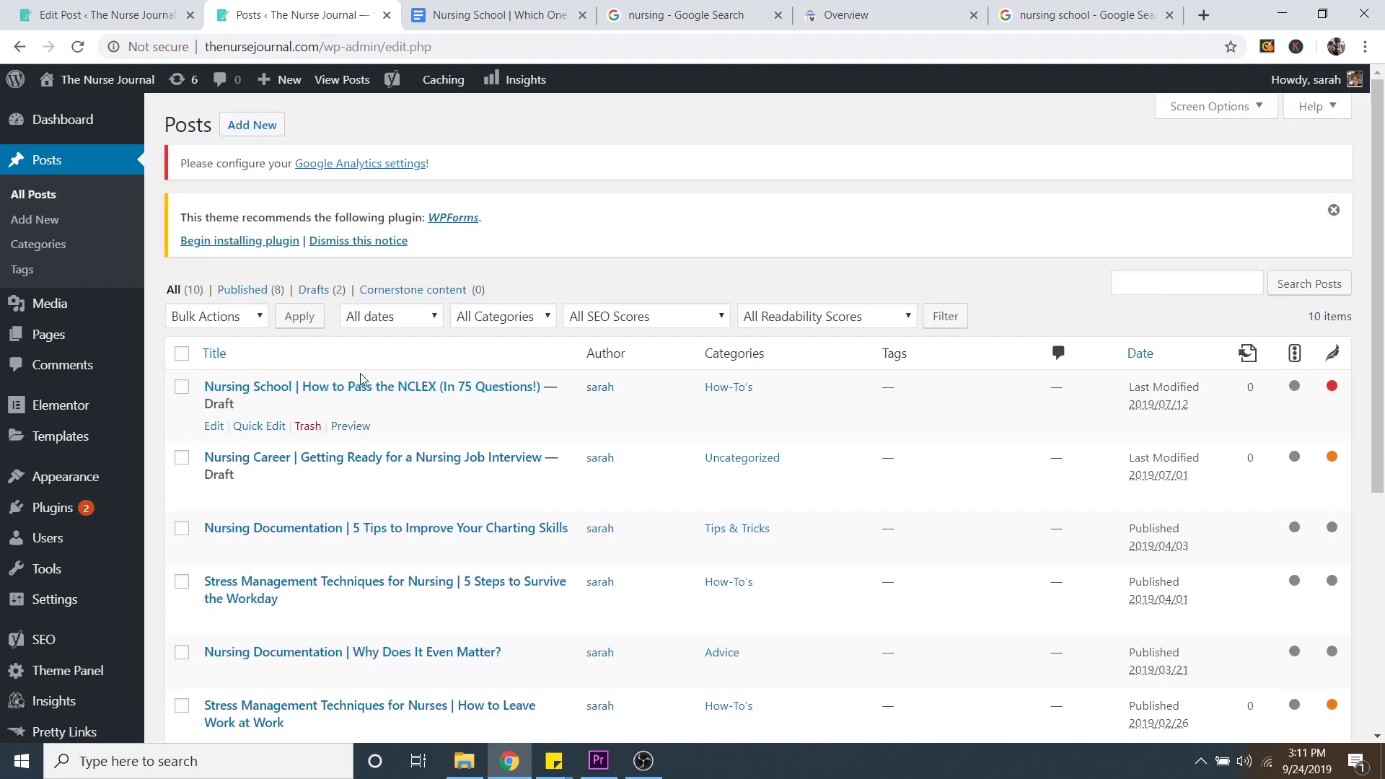
left_click(454, 393)
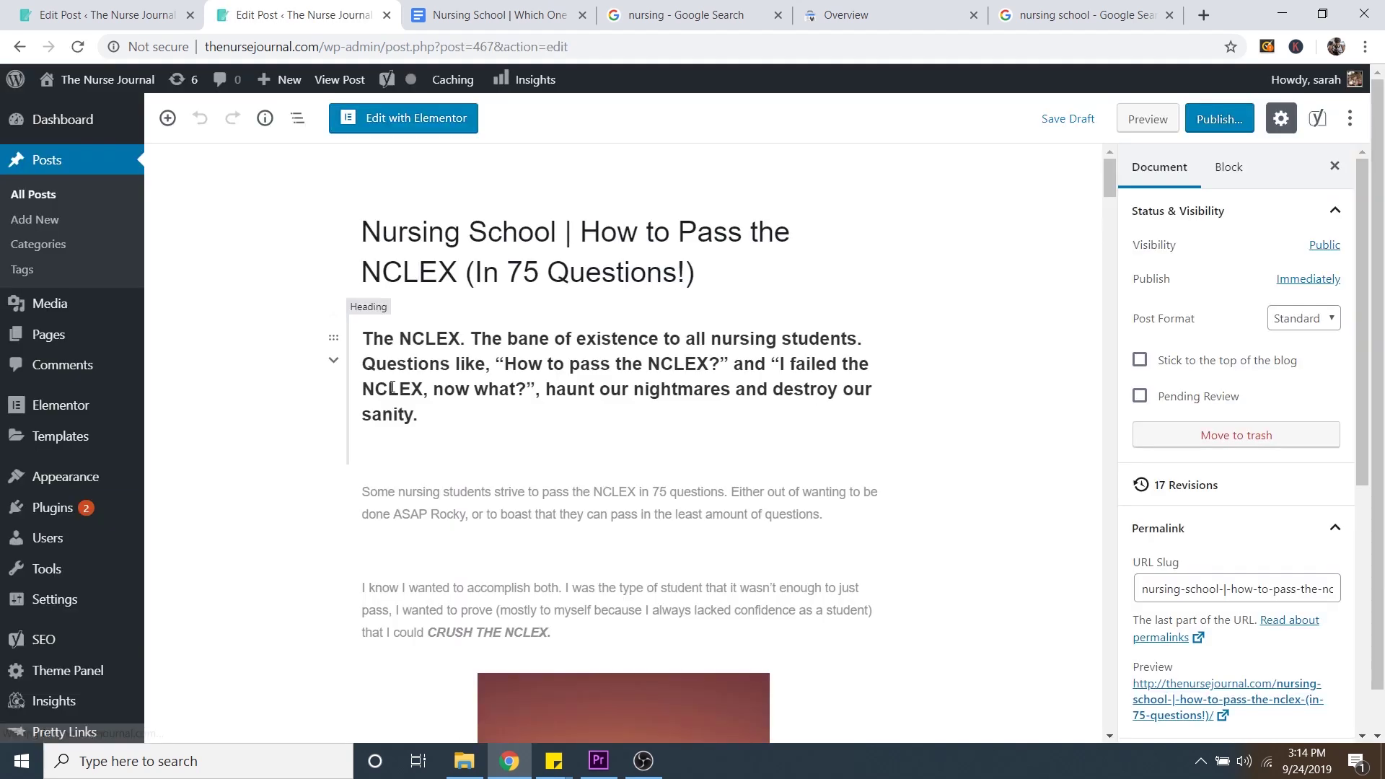
Copy the NCLEX draft post's full permalink address from its permalink preview.
scroll(1211, 511, "down", 3)
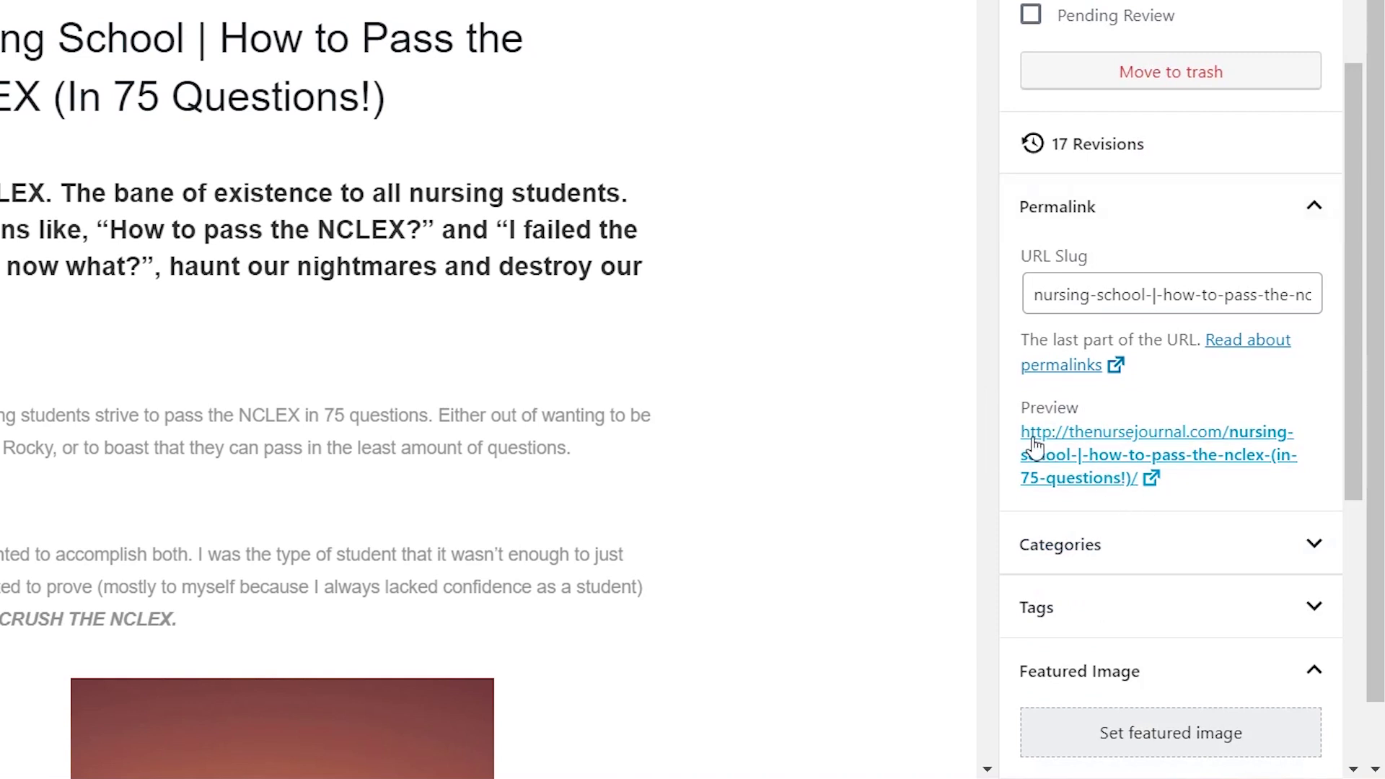
left_click_drag(1017, 433, 1133, 478)
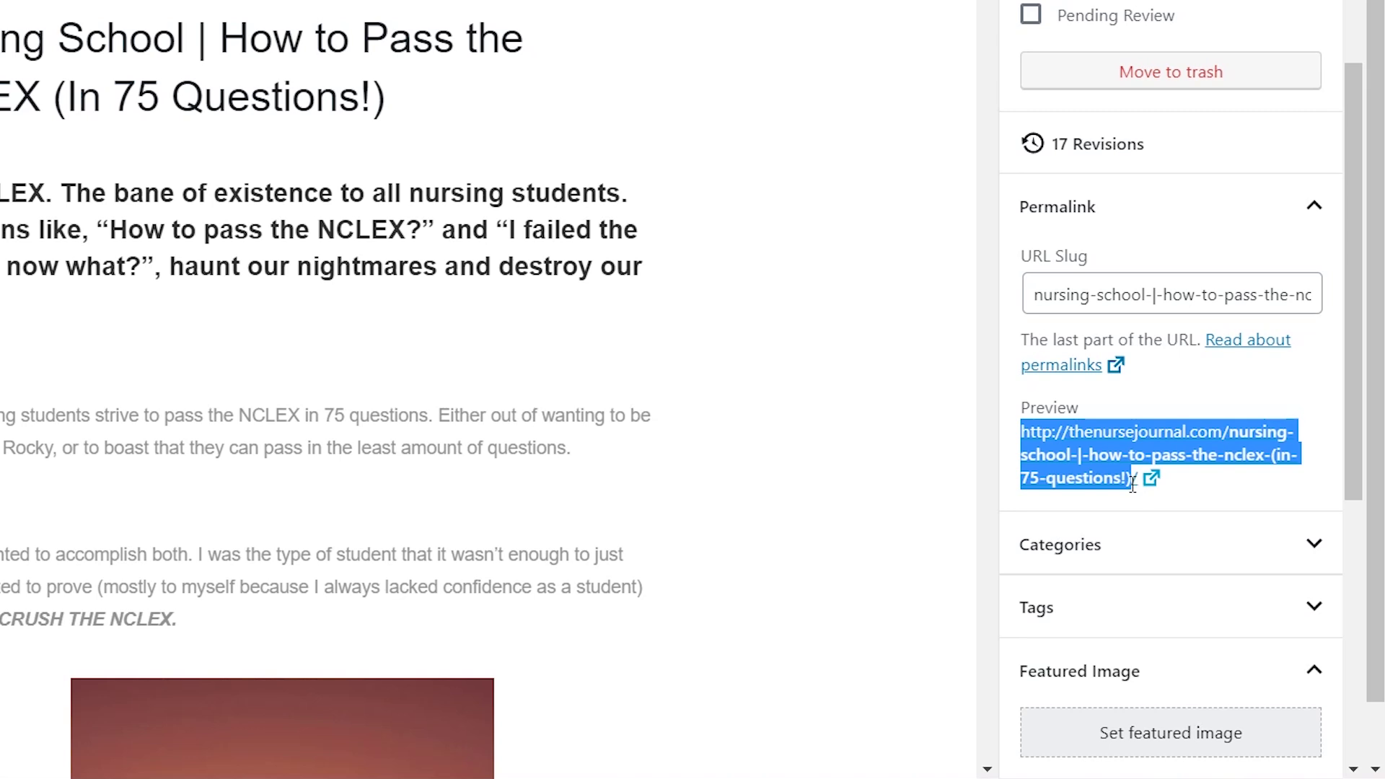
left_click_drag(1133, 485, 1158, 480)
right_click(1107, 446)
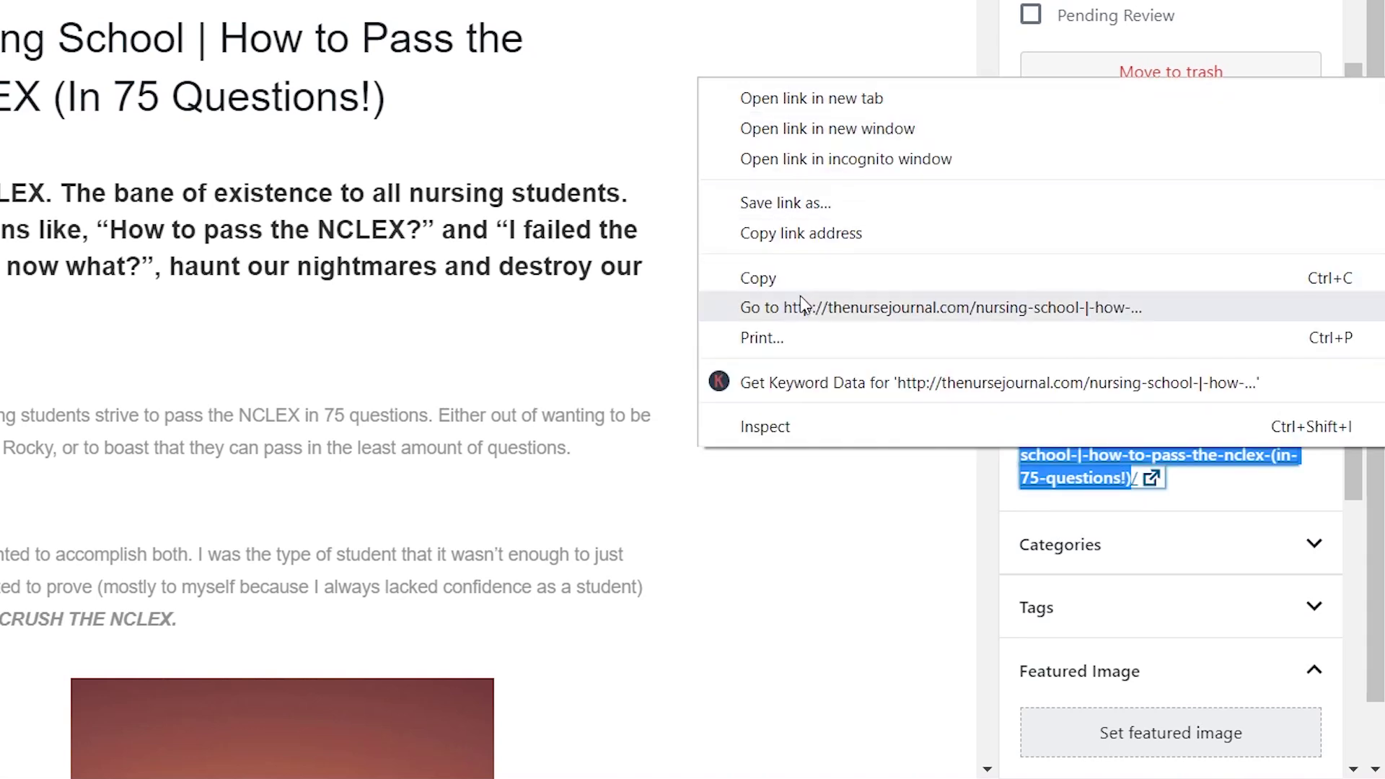
left_click(775, 280)
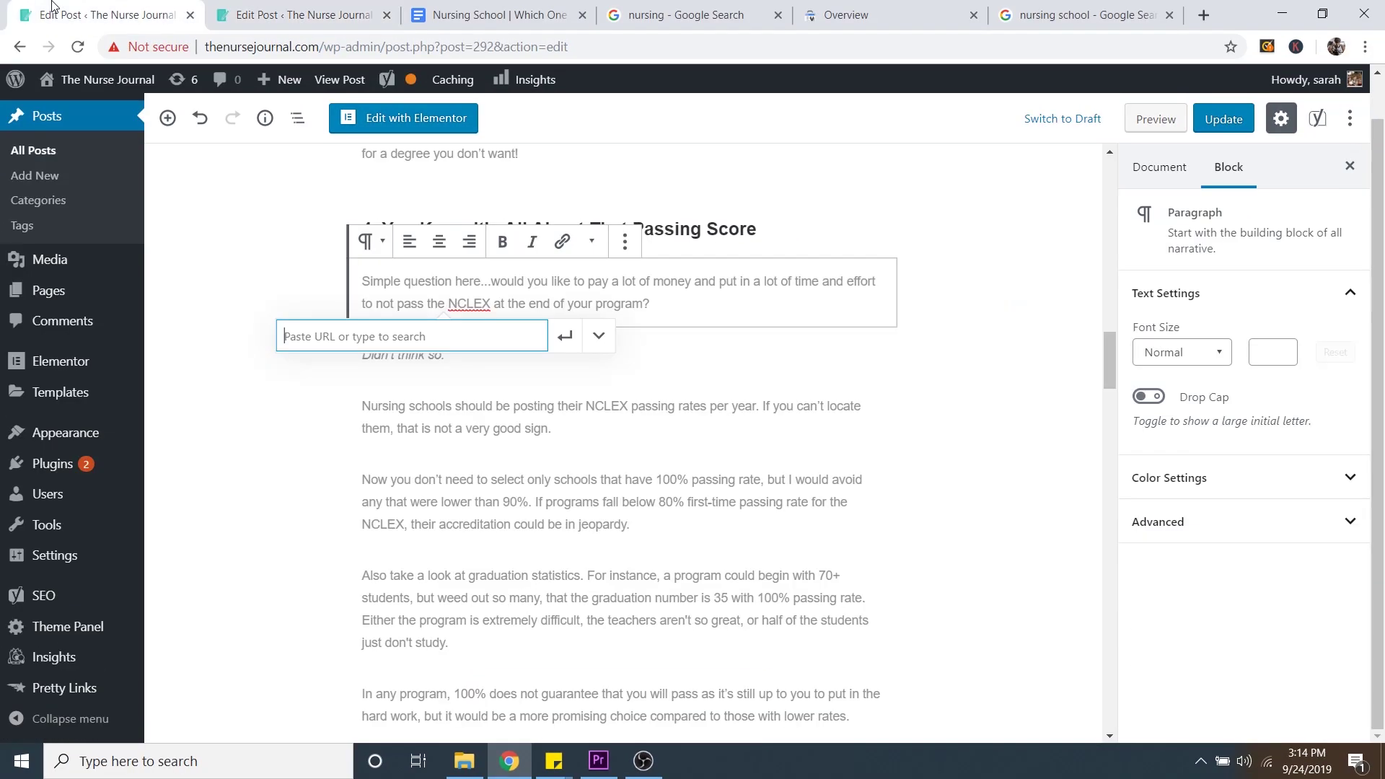
Return to the nursing school post and apply the copied NCLEX post address as the link on "pass the NCLEX".
right_click(396, 339)
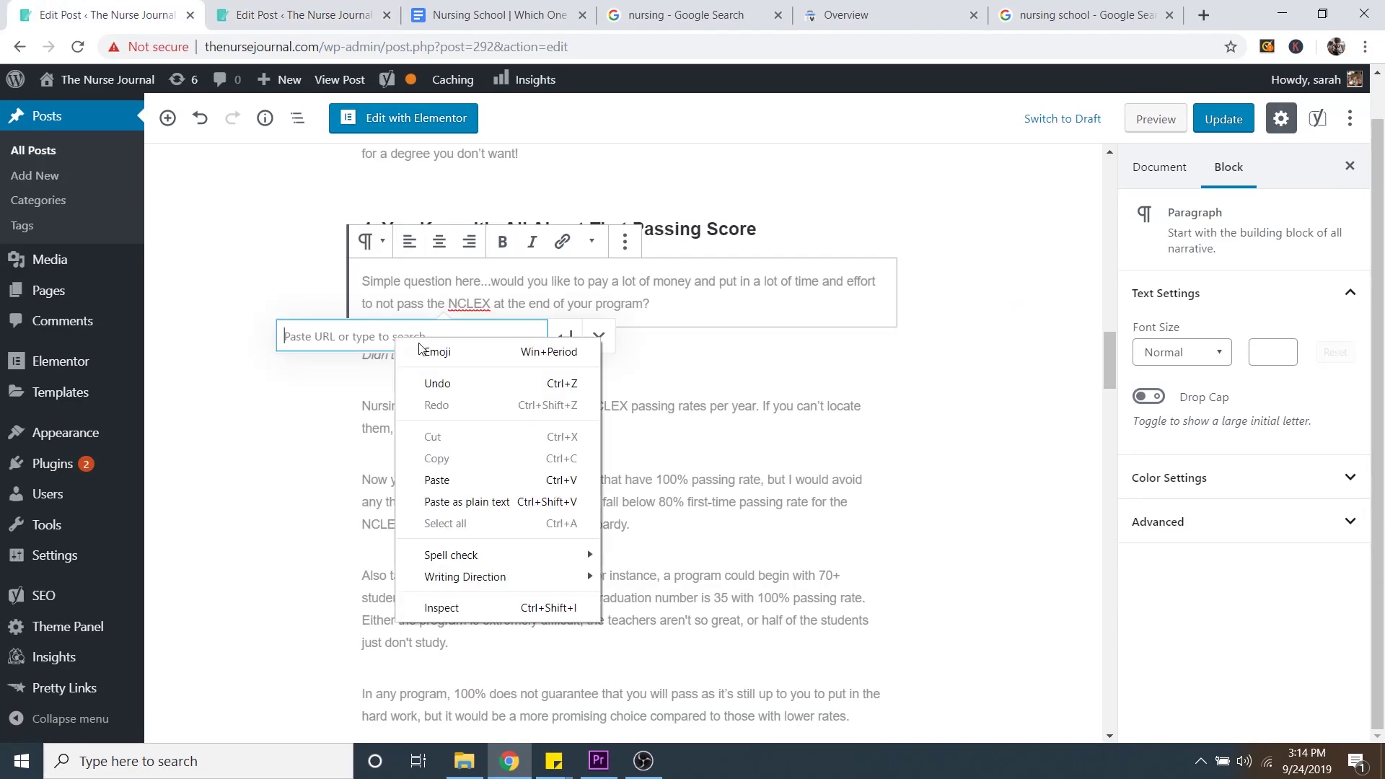
left_click(469, 482)
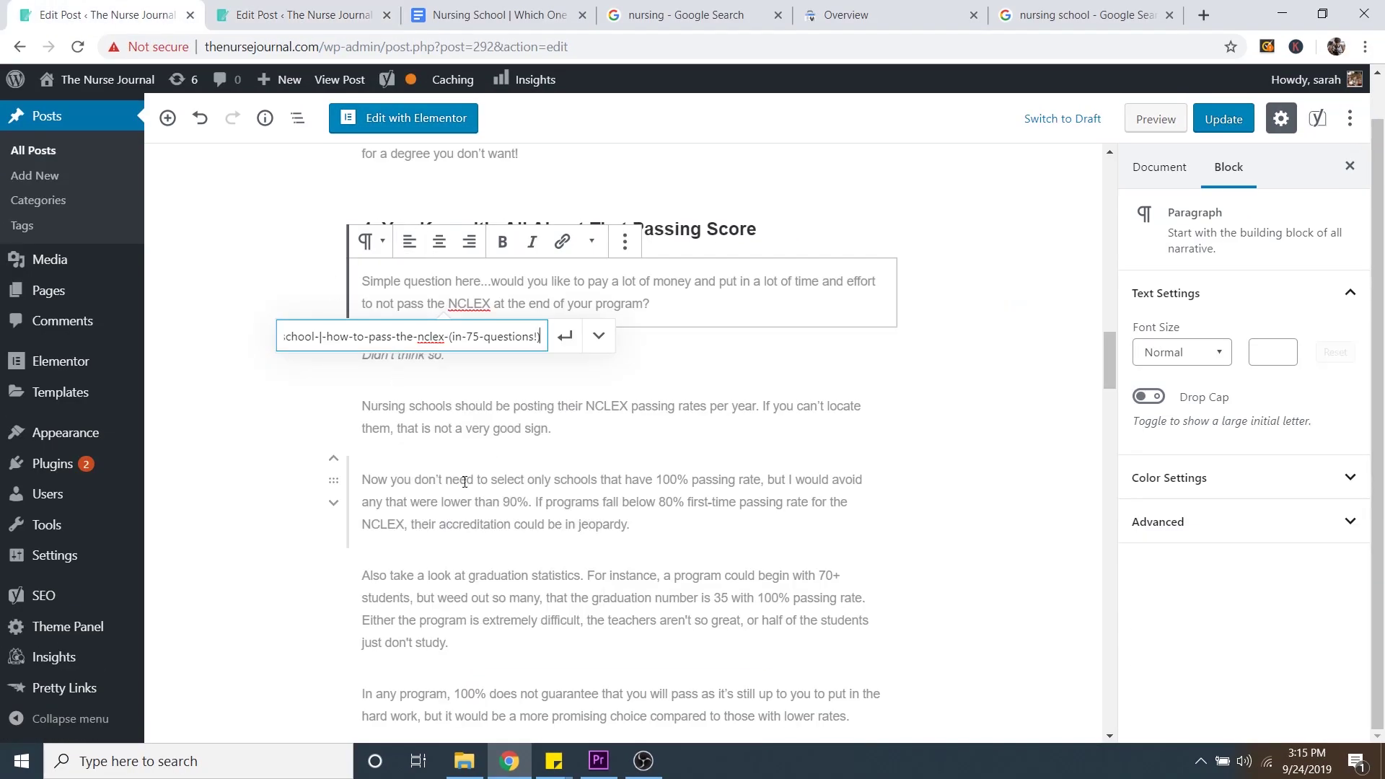
left_click(565, 336)
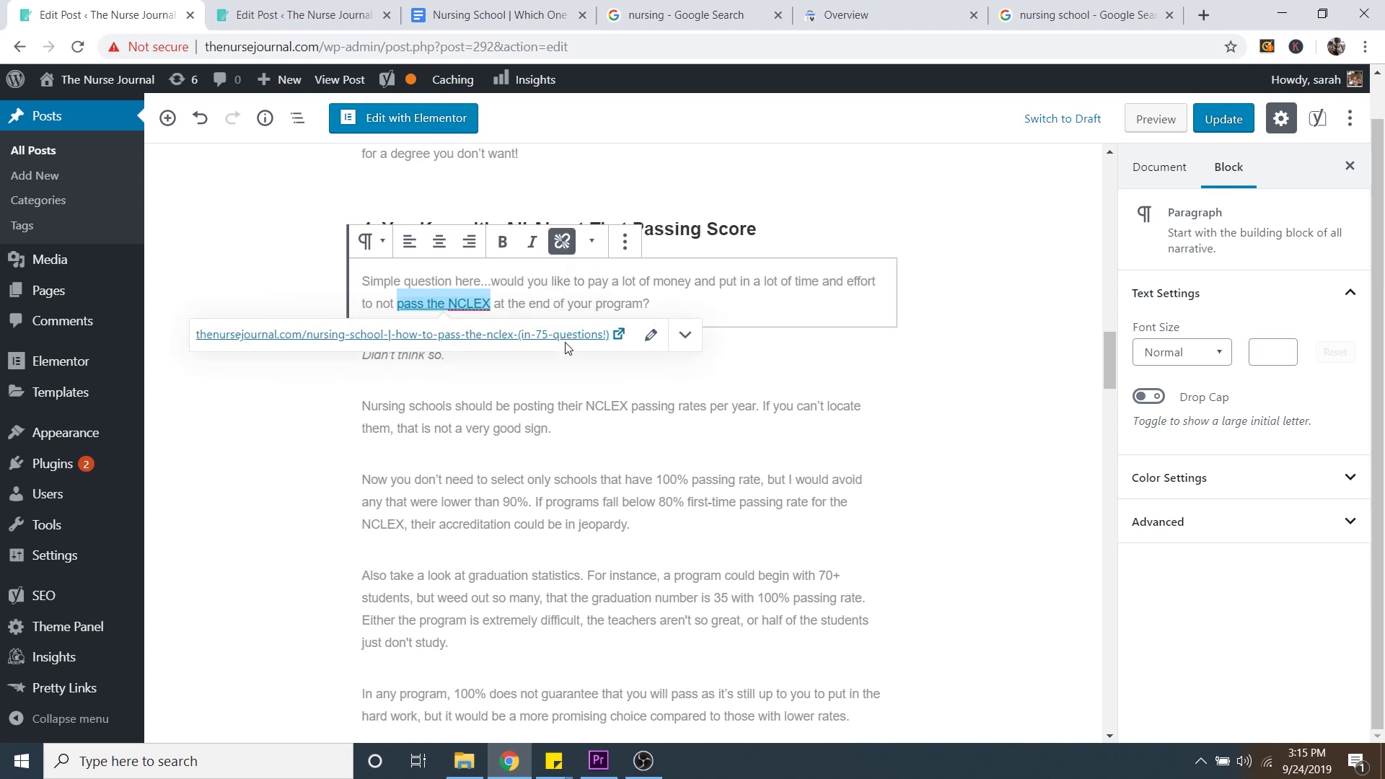
left_click(996, 396)
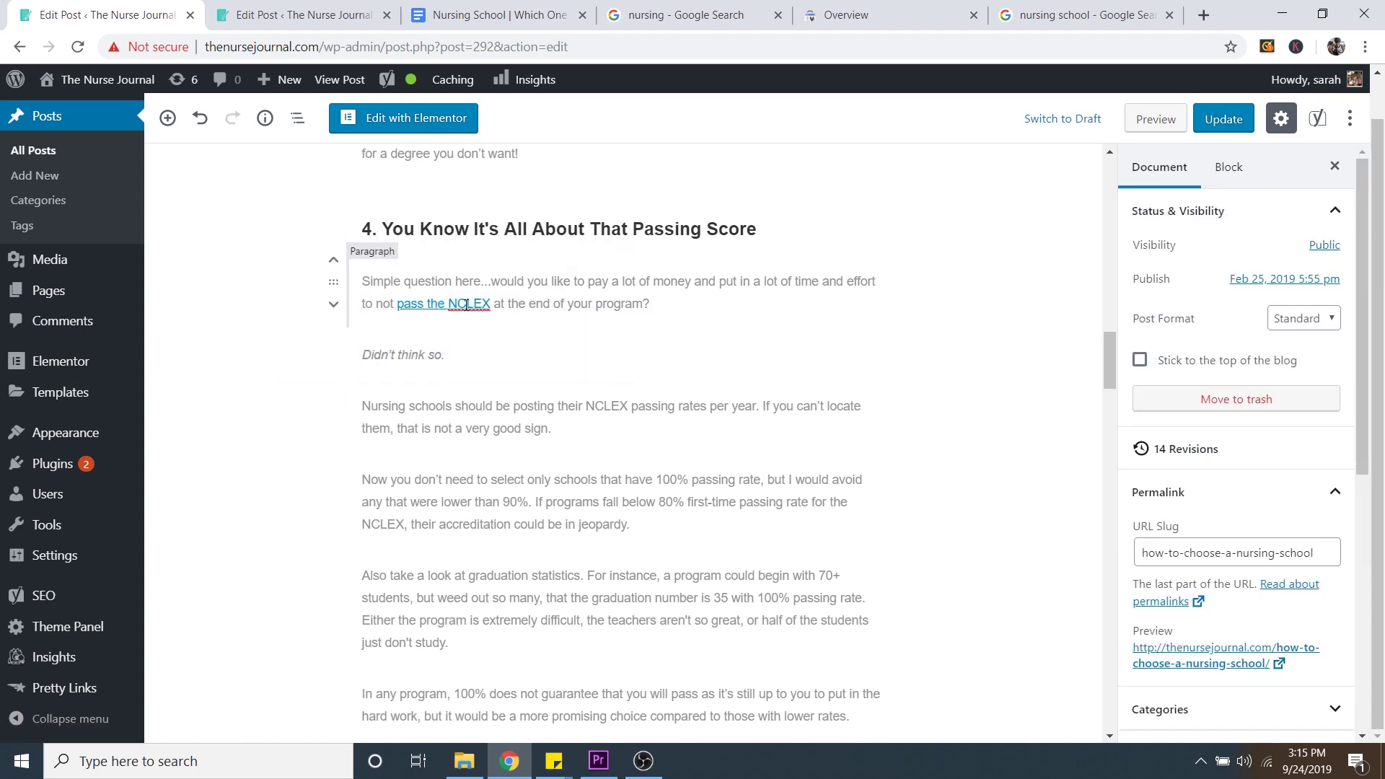
Review the SEO analysis again for the internal links and keyphrase in introduction results.
scroll(990, 479, "down", 9)
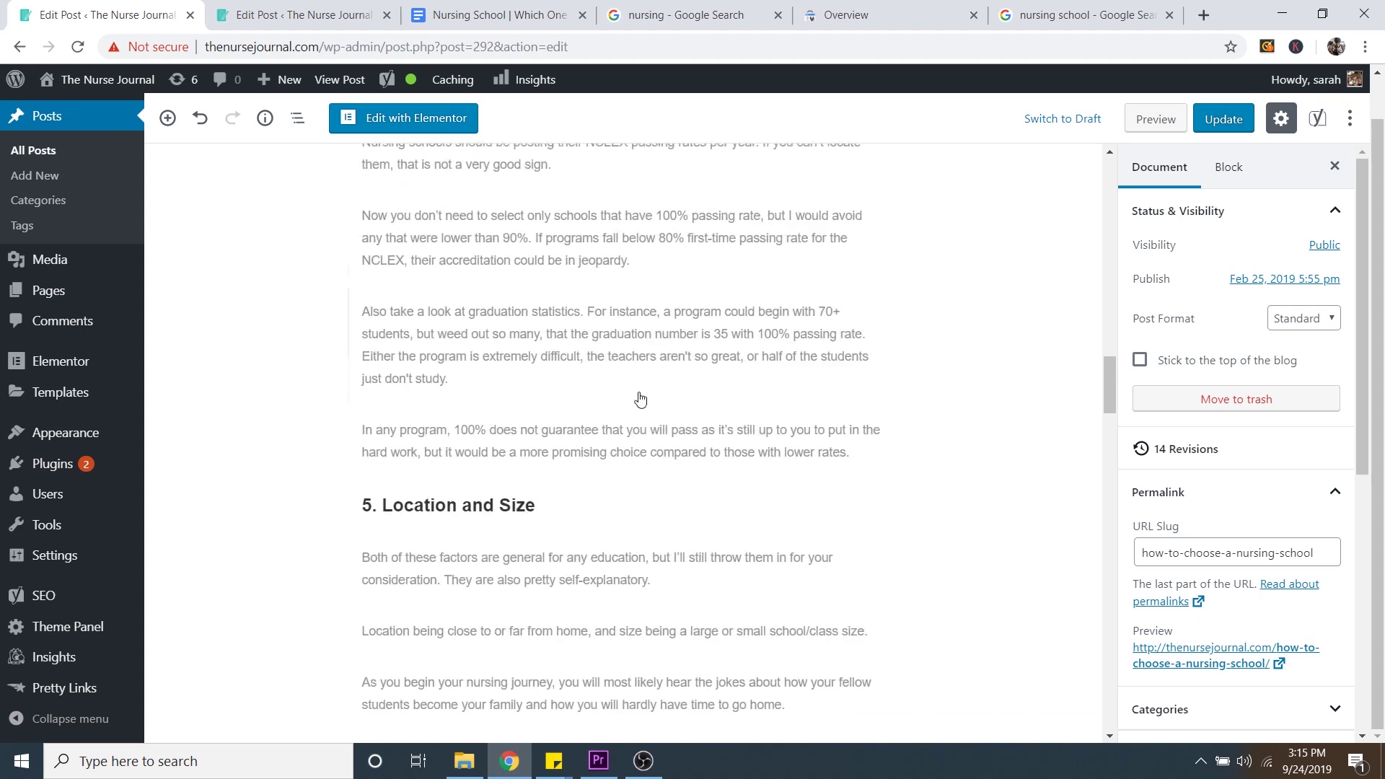
left_click_drag(1110, 429, 1087, 665)
scroll(1087, 666, "down", 2)
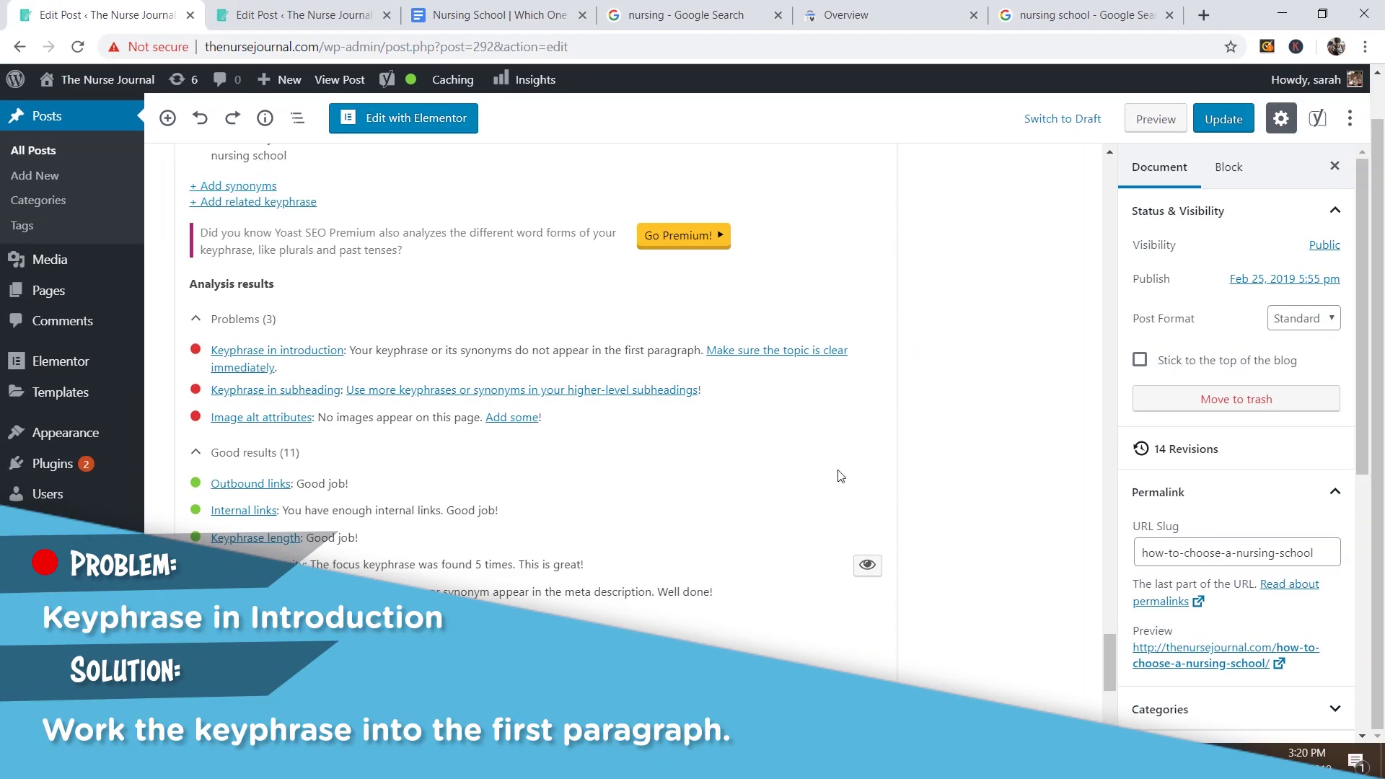
Reword the end of the first paragraph's opening sentence to read "it can be daunting to pick a nursing school".
left_click_drag(1110, 651, 1100, 167)
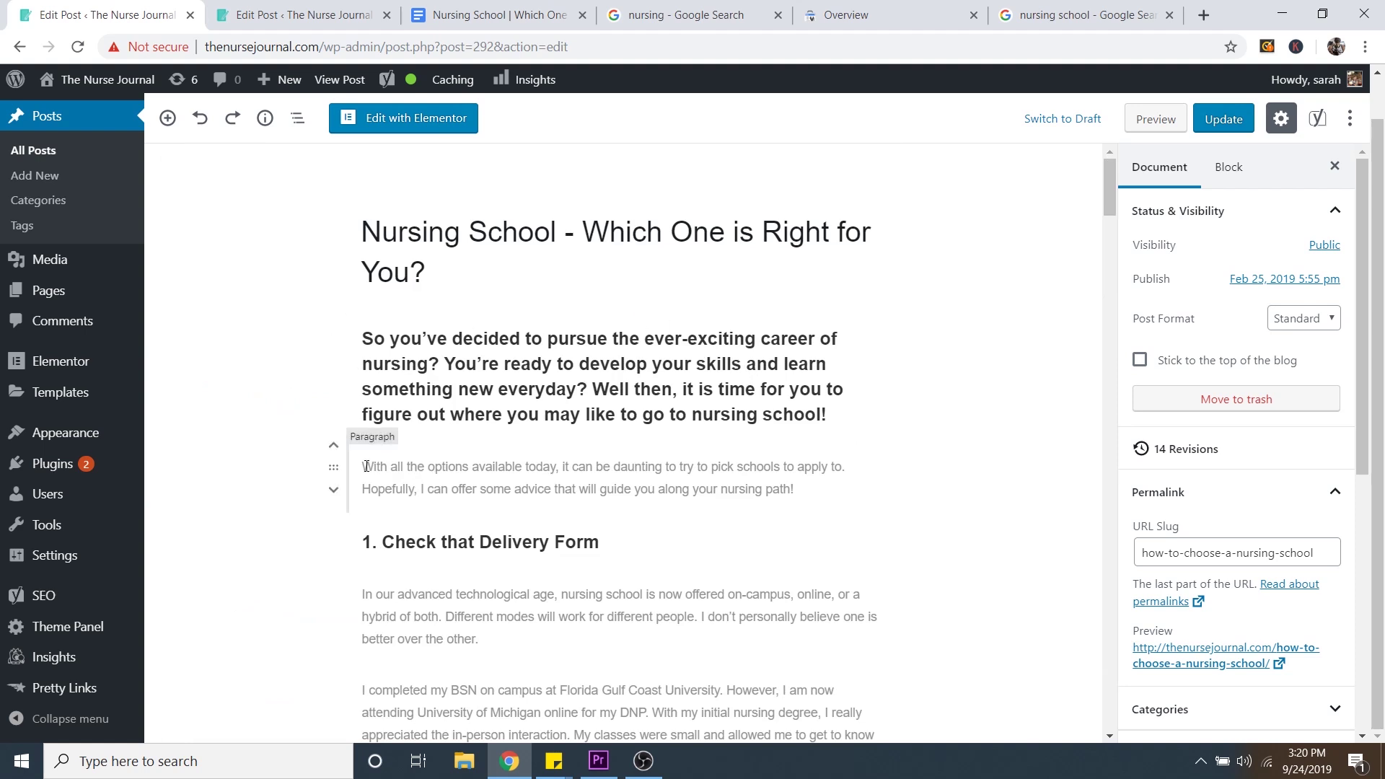
left_click_drag(367, 466, 795, 489)
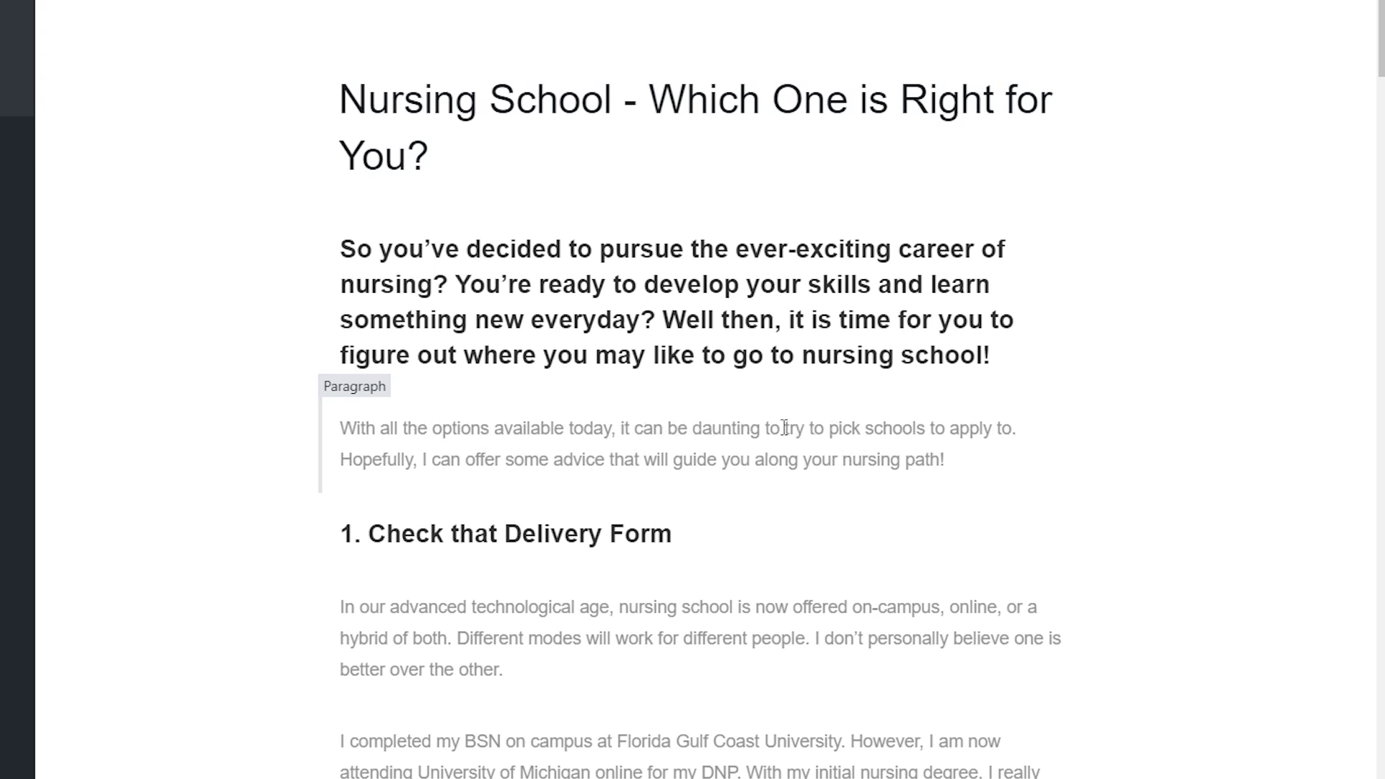
left_click_drag(785, 428, 1014, 428)
type("pick ")
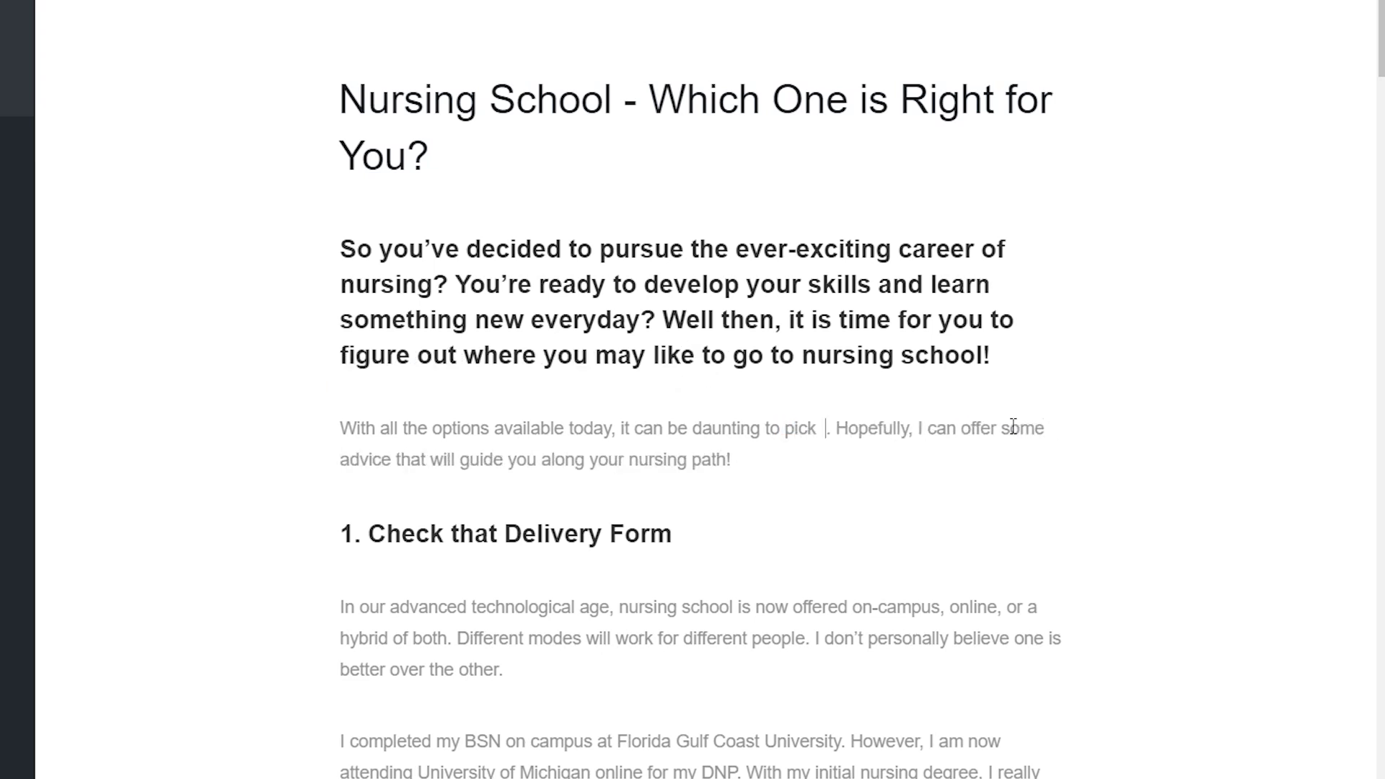
type("a nursing school")
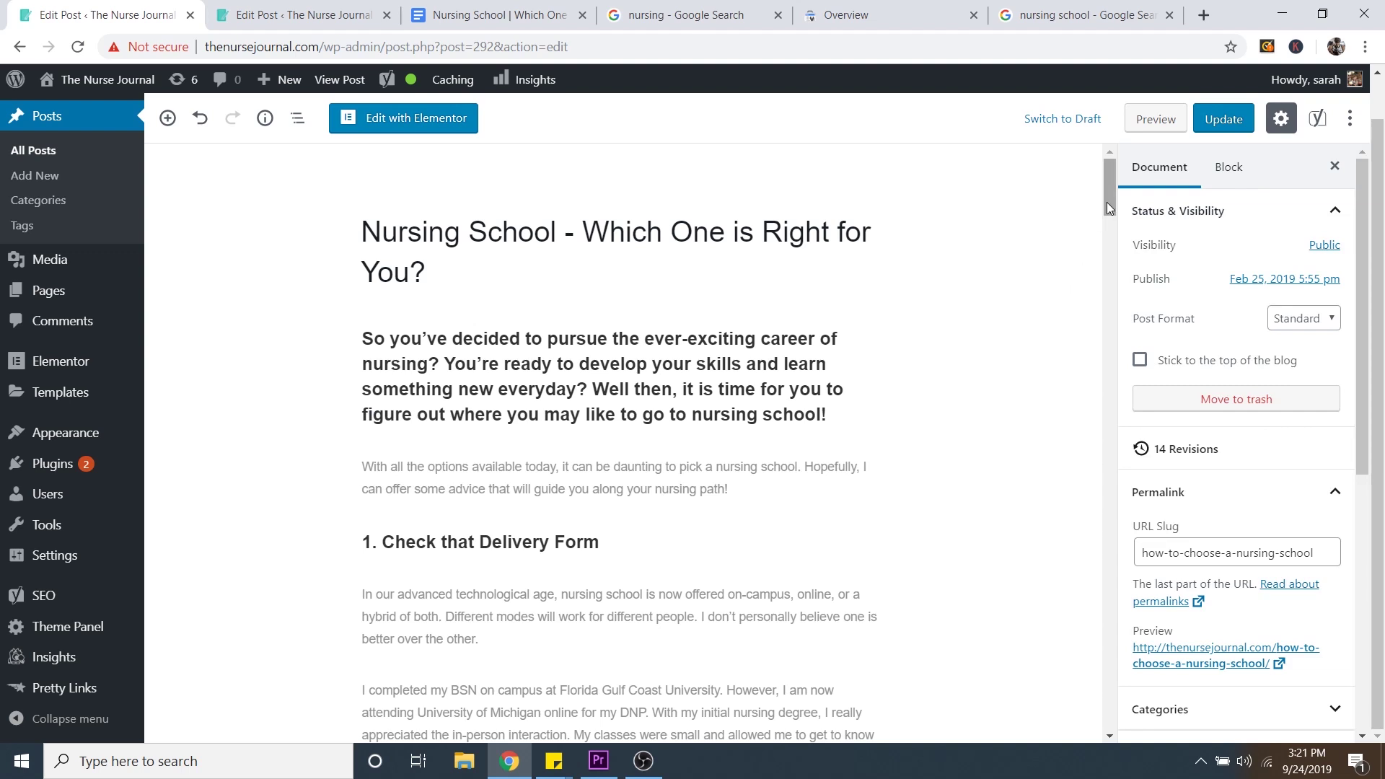
Review the SEO analysis again for the keyphrase in introduction result and the remaining problems.
left_click_drag(1109, 209, 1109, 659)
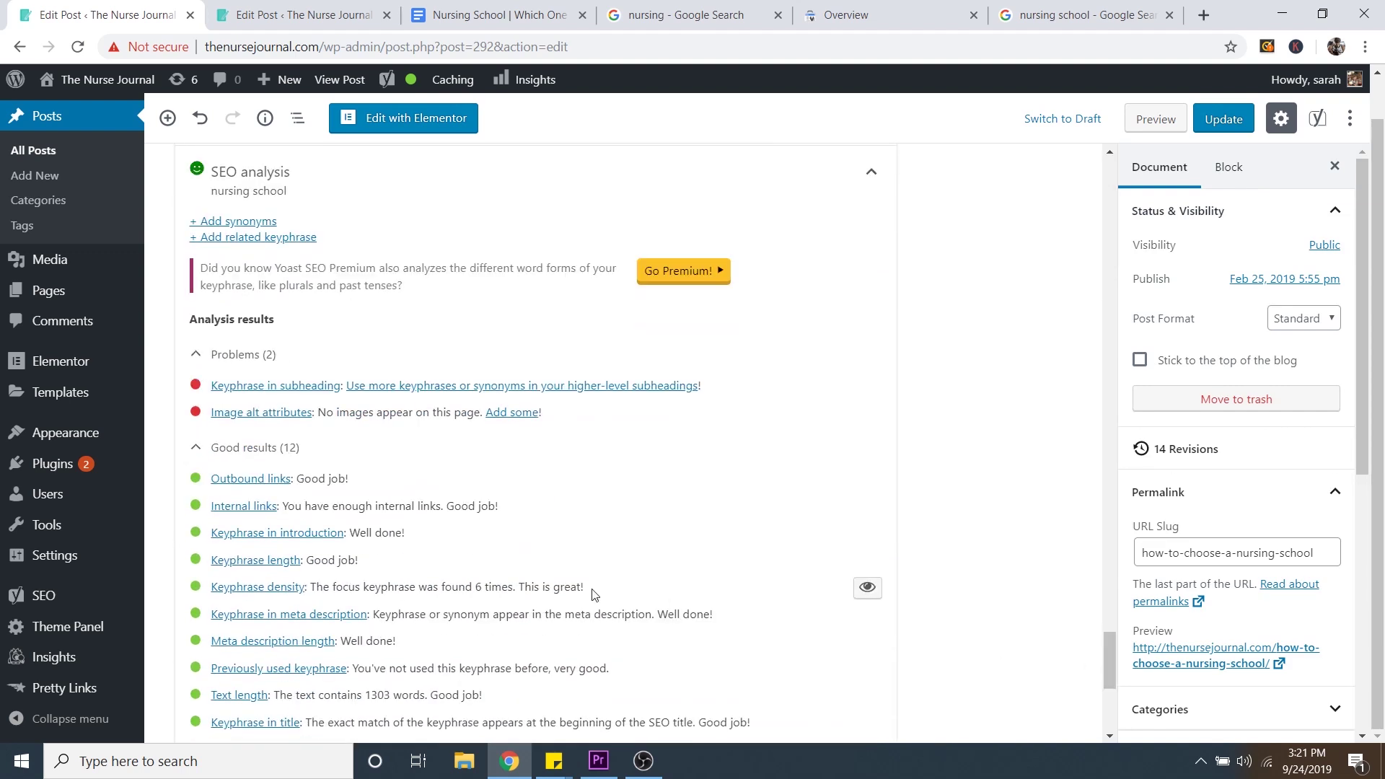
scroll(275, 446, "down", 1)
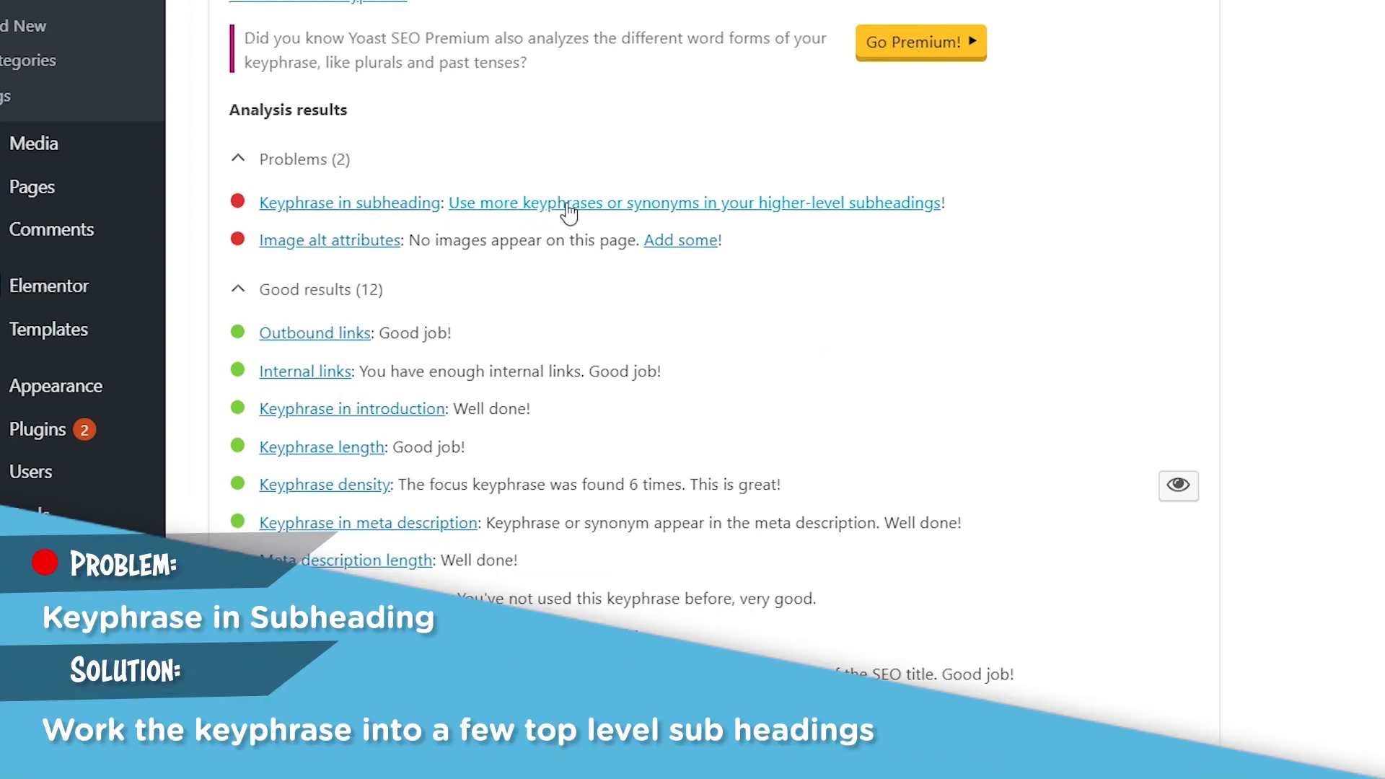
scroll(1178, 480, "up", 8)
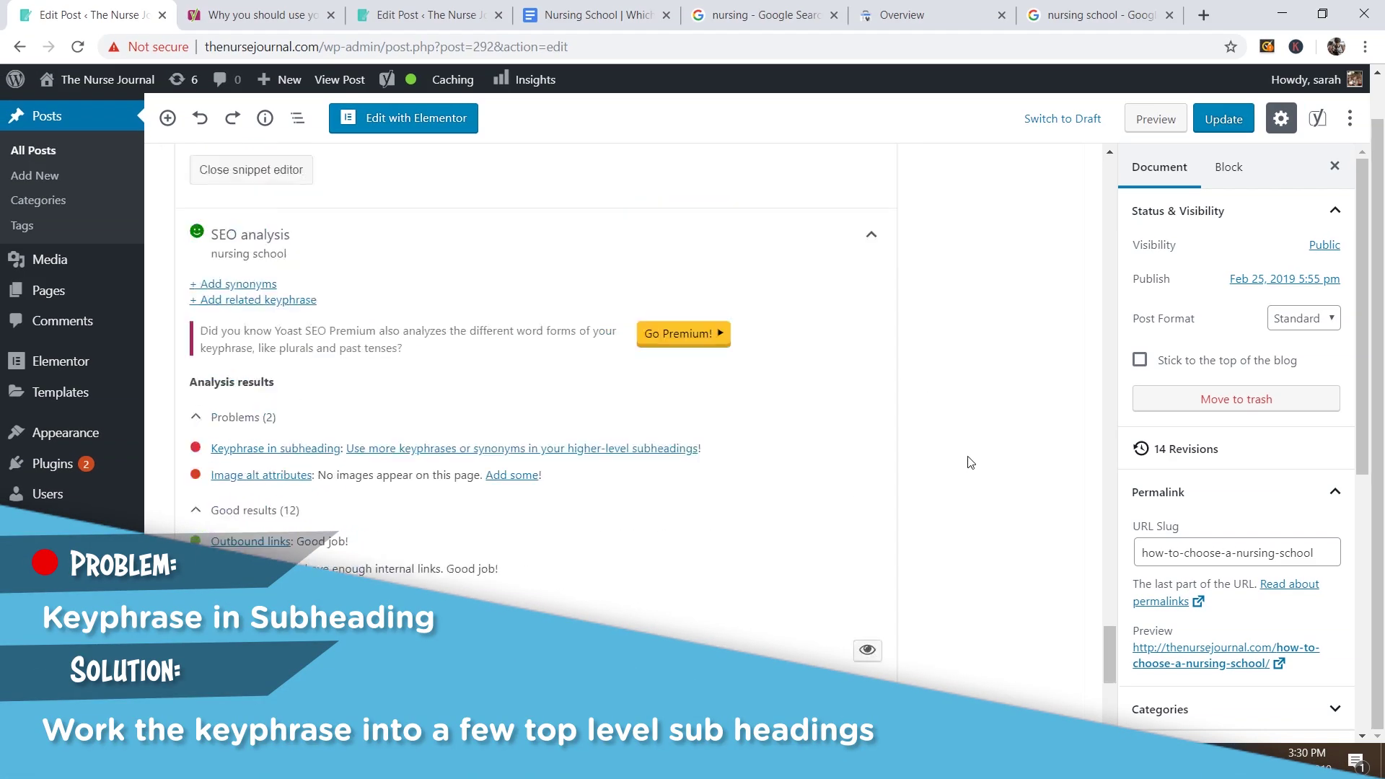
Look through the post's numbered section headings for places where the keyphrase could fit.
scroll(971, 472, "up", 15)
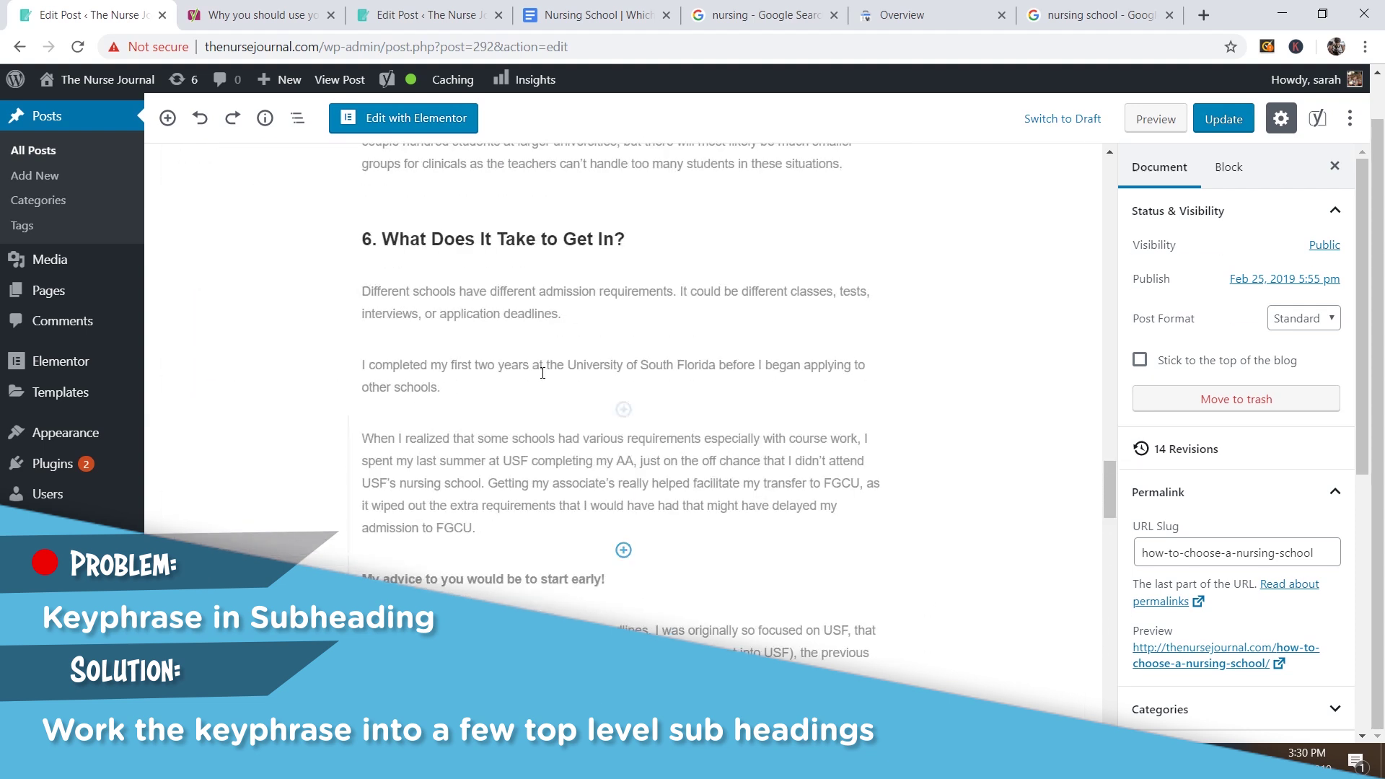
scroll(545, 365, "up", 12)
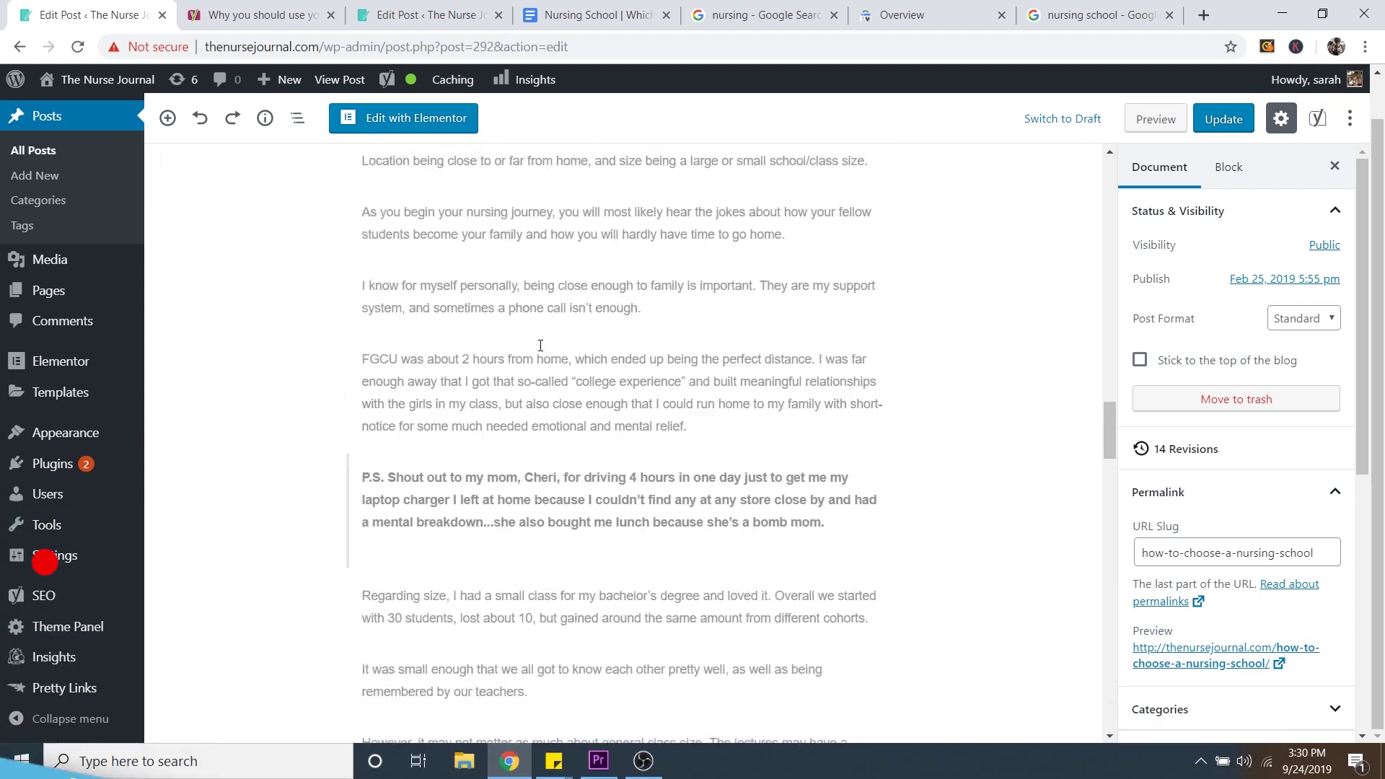
left_click(486, 422)
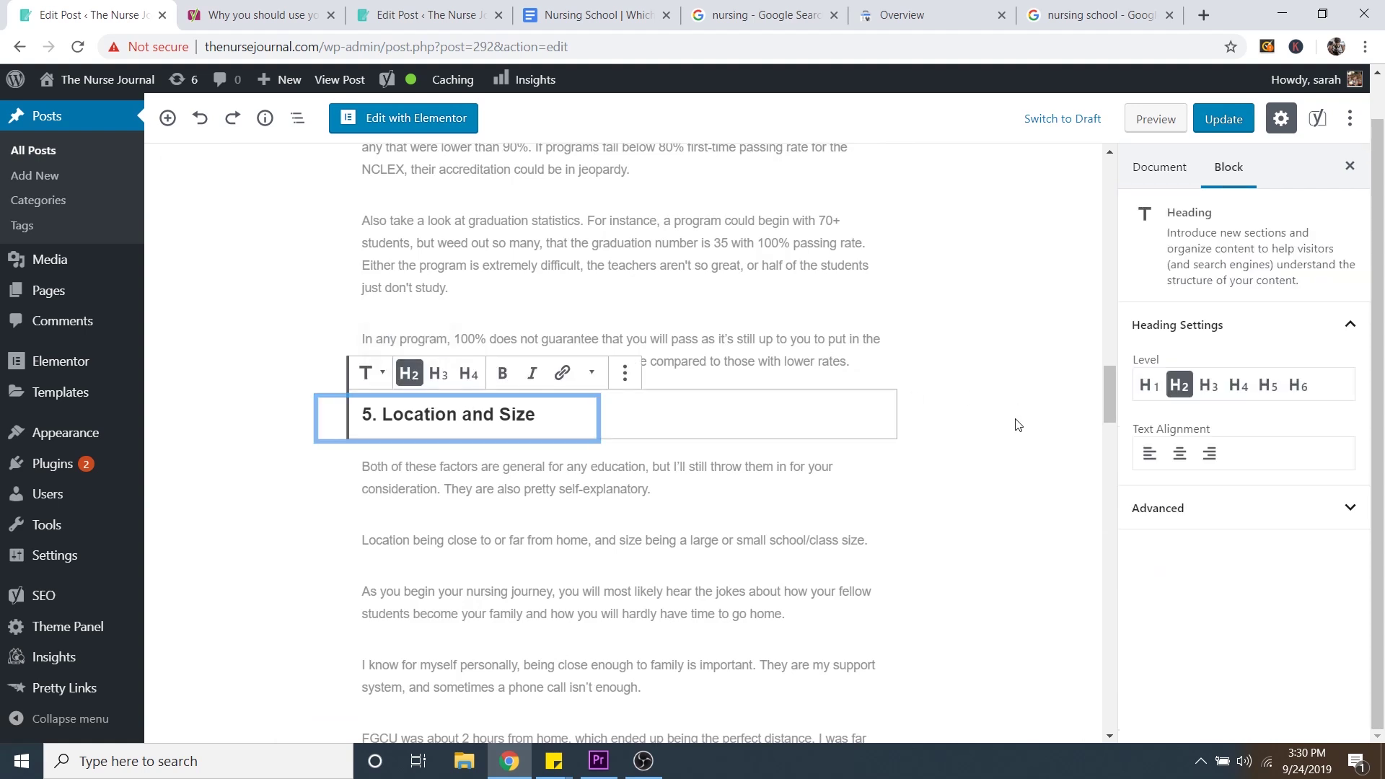
left_click(962, 411)
scroll(484, 458, "up", 5)
scroll(483, 458, "up", 6)
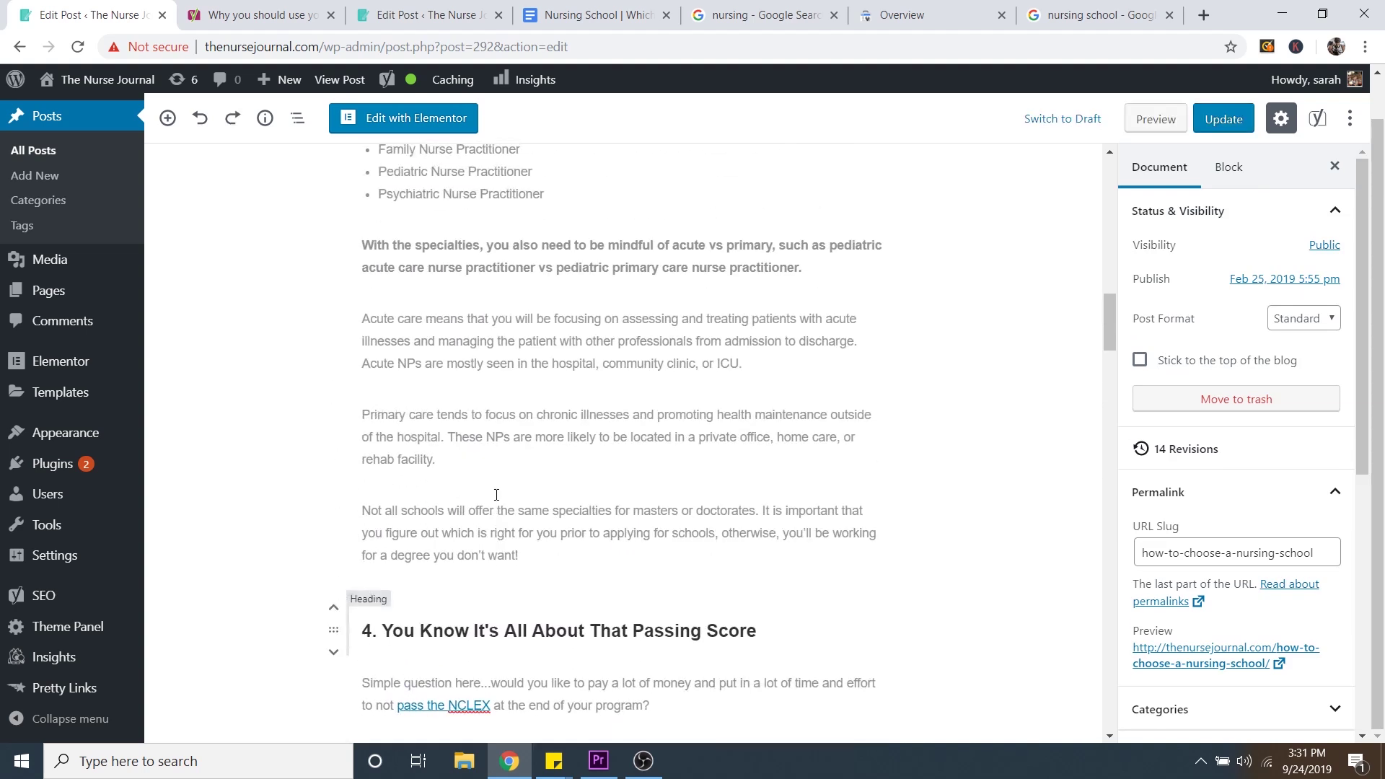
scroll(504, 495, "down", 4)
scroll(534, 469, "down", 7)
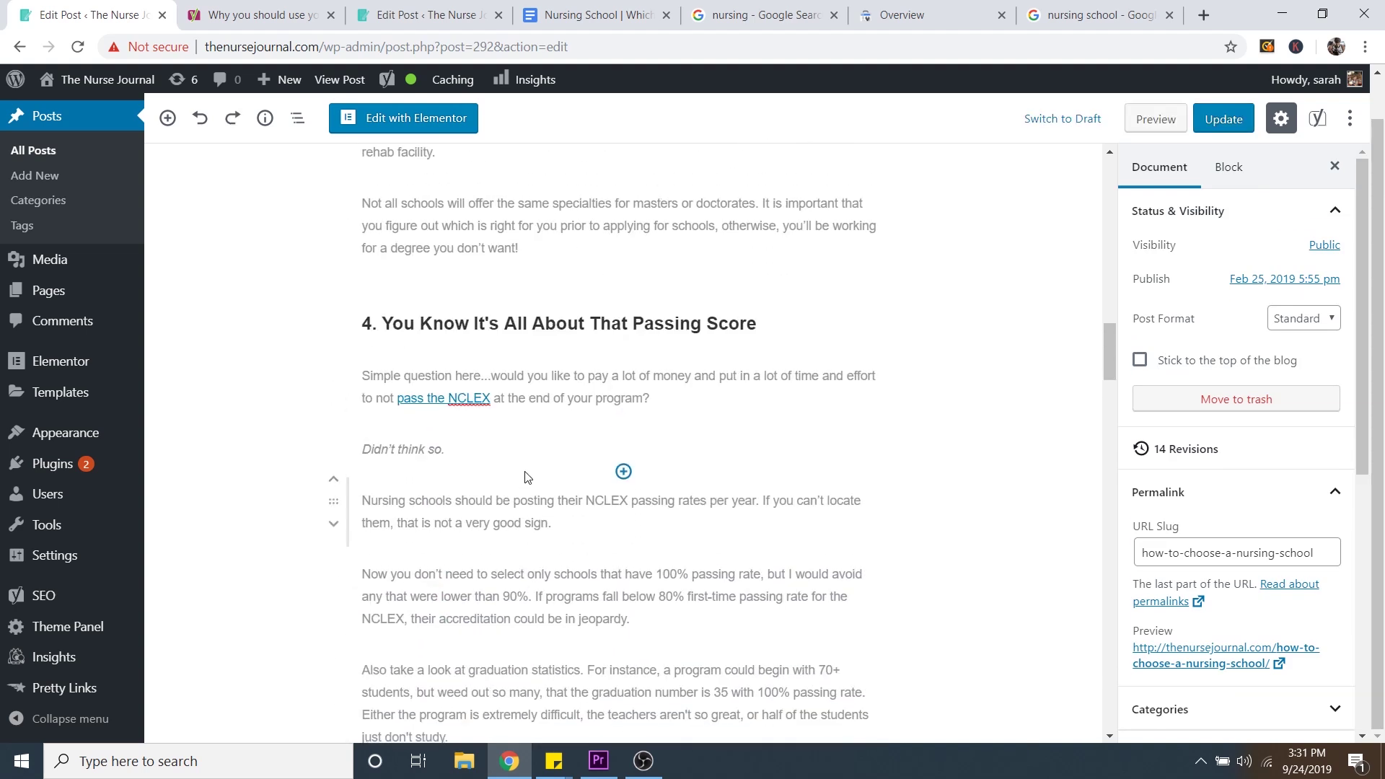
scroll(550, 461, "down", 9)
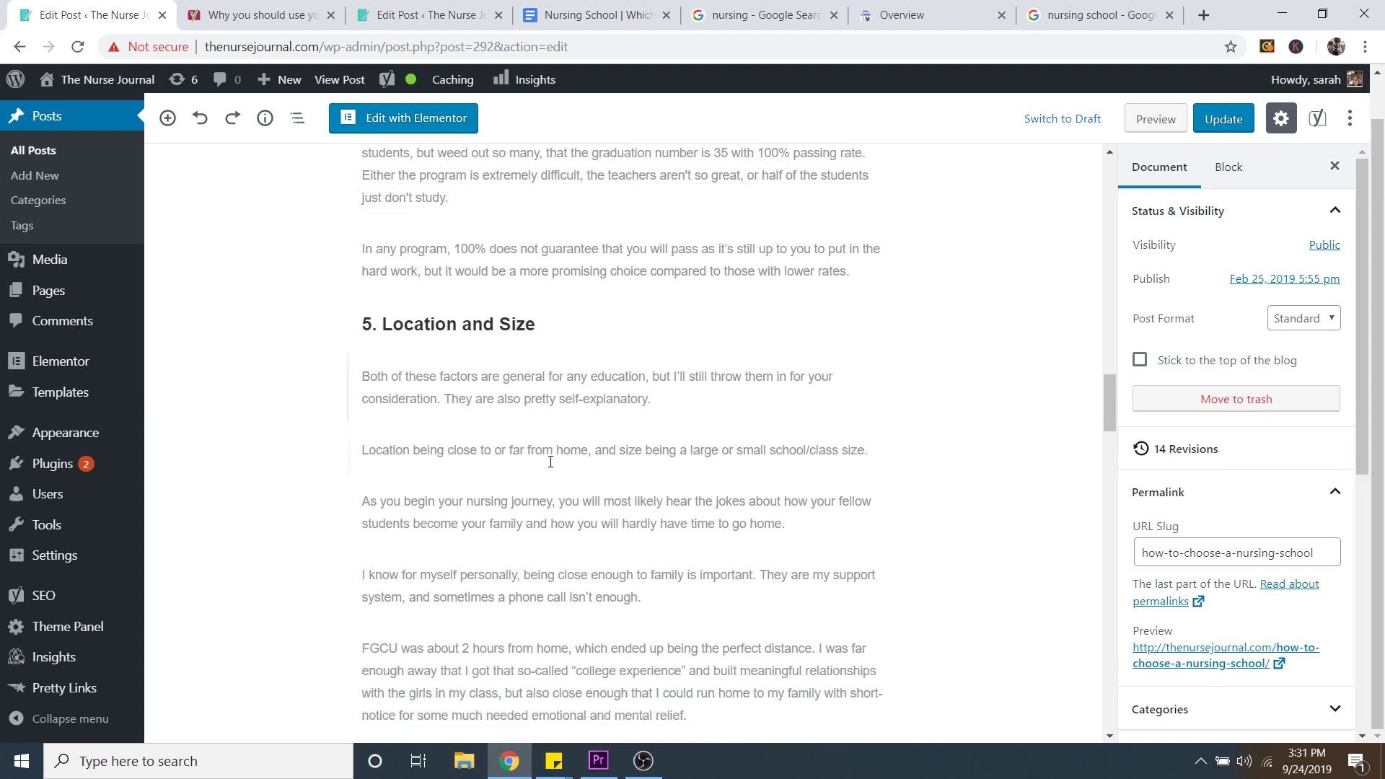
scroll(553, 462, "down", 3)
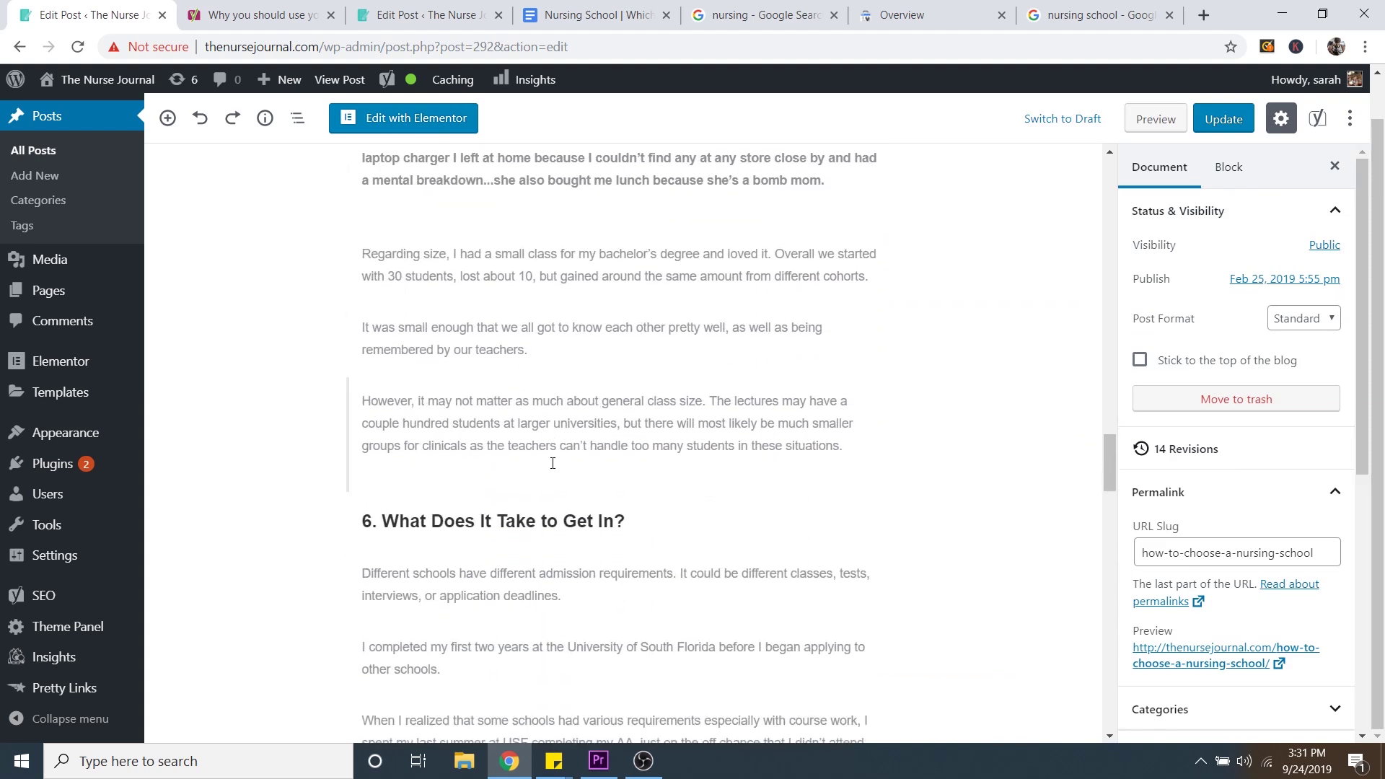
scroll(552, 464, "up", 1)
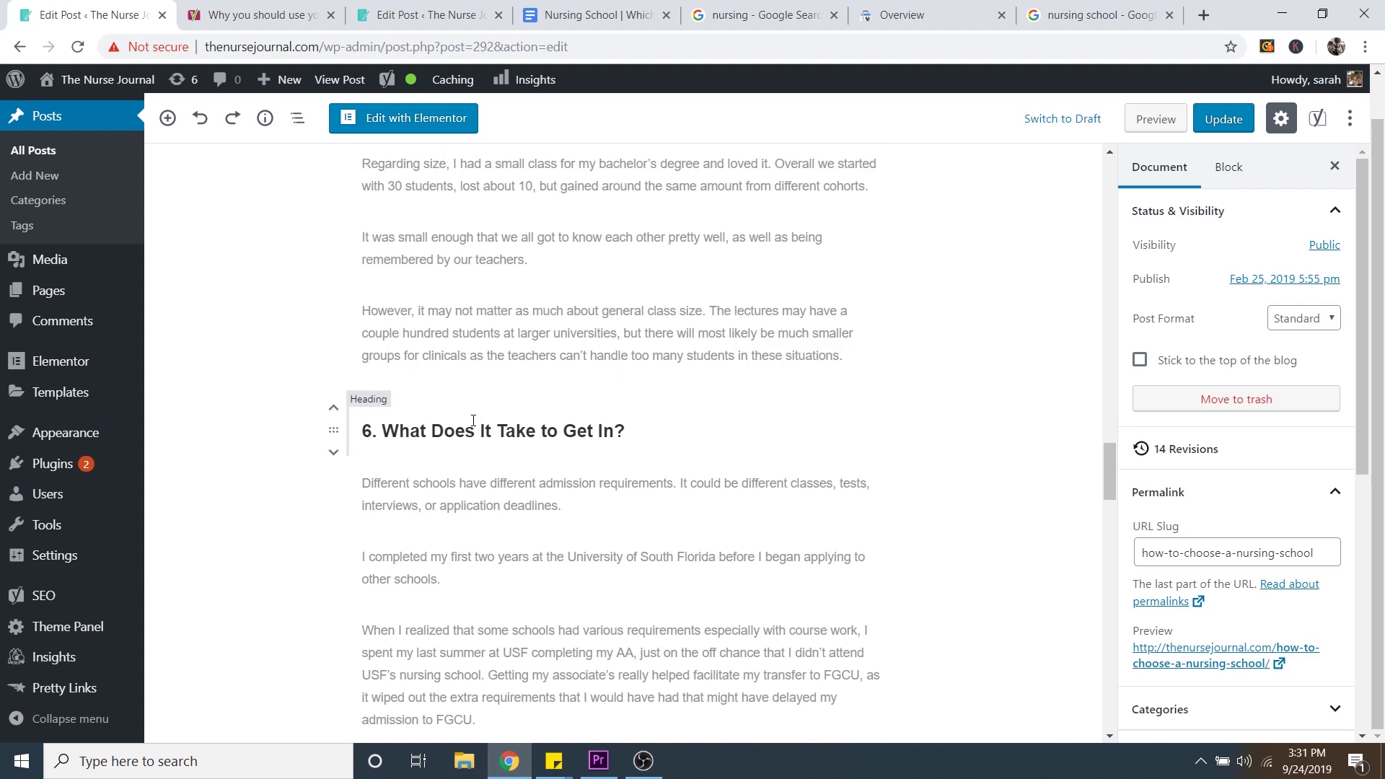
scroll(566, 485, "down", 4)
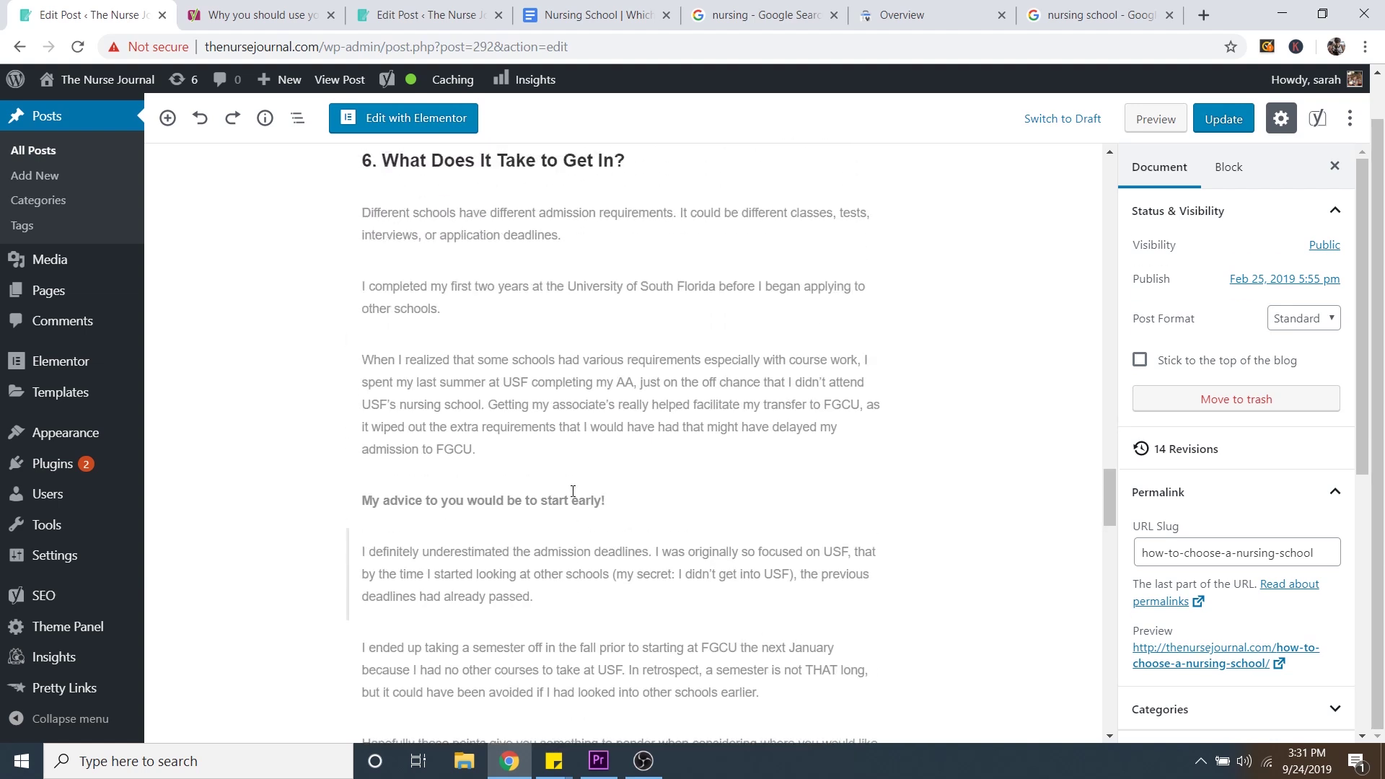
scroll(573, 491, "up", 1)
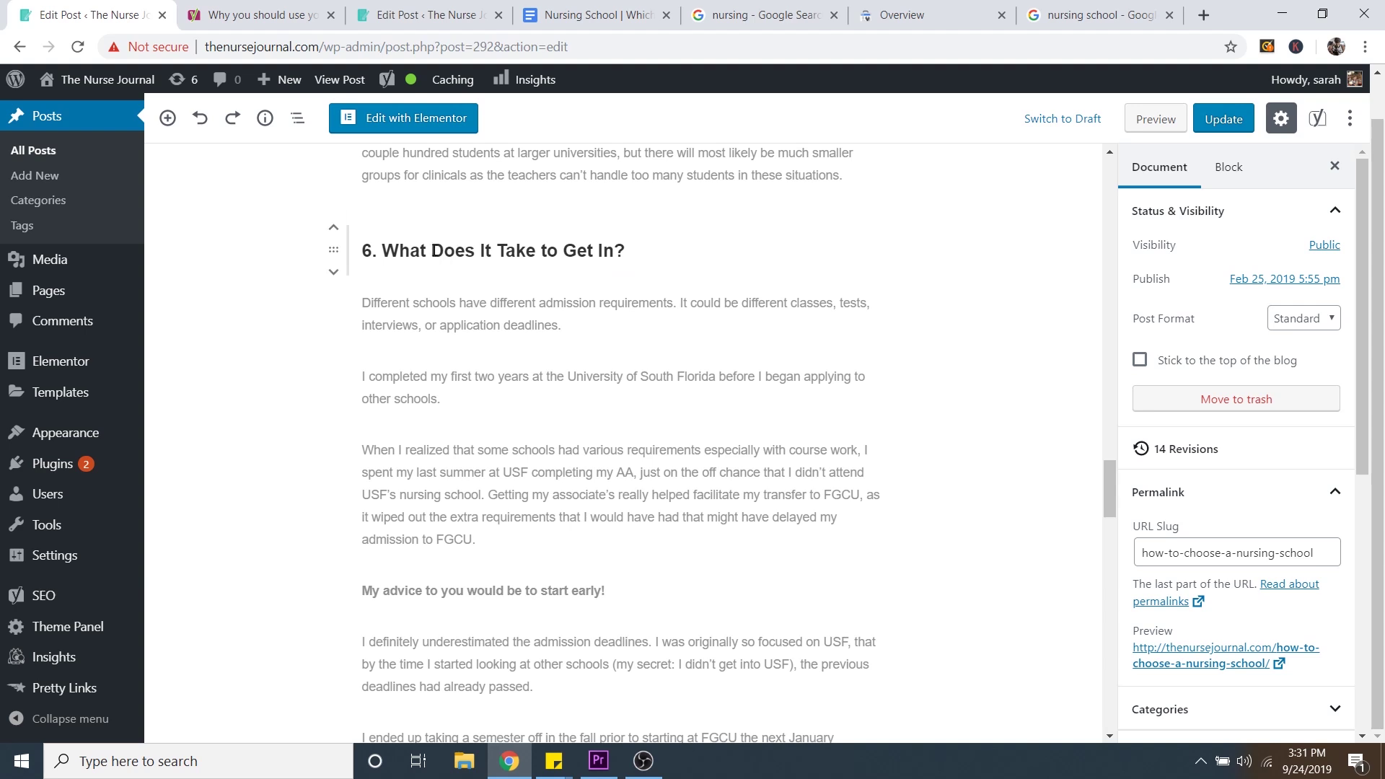
Extend the section 6 heading to read "6. What Does It Take to Get In to Nursing School?".
left_click(614, 250)
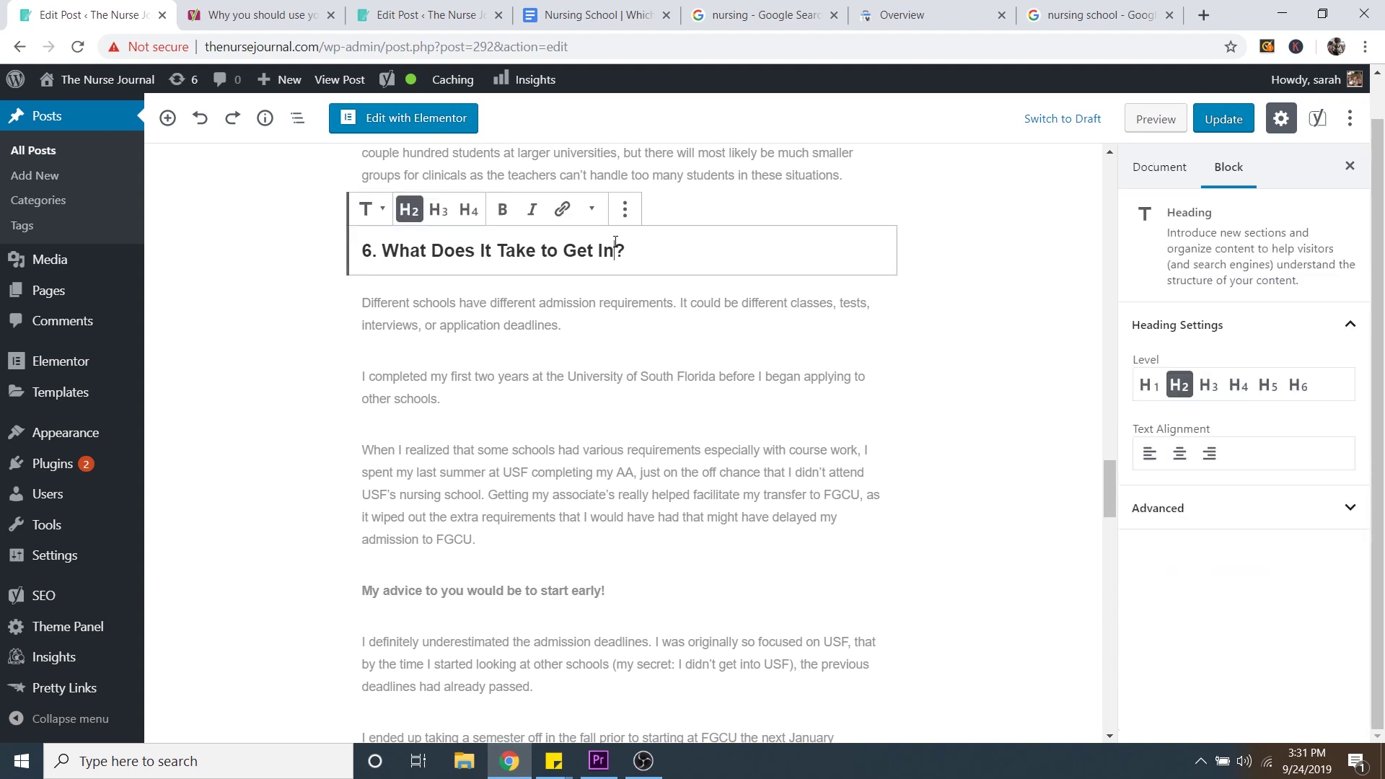
type("to N")
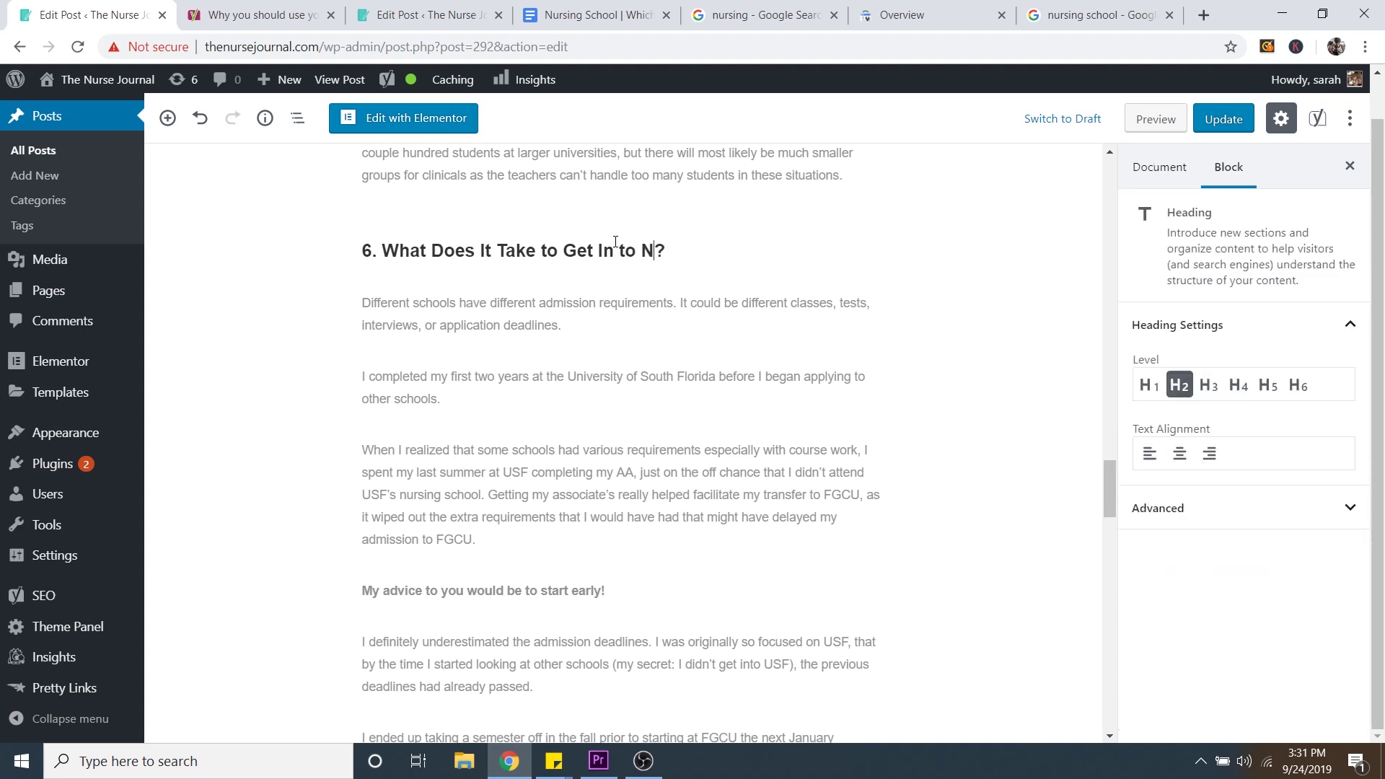
type("ool")
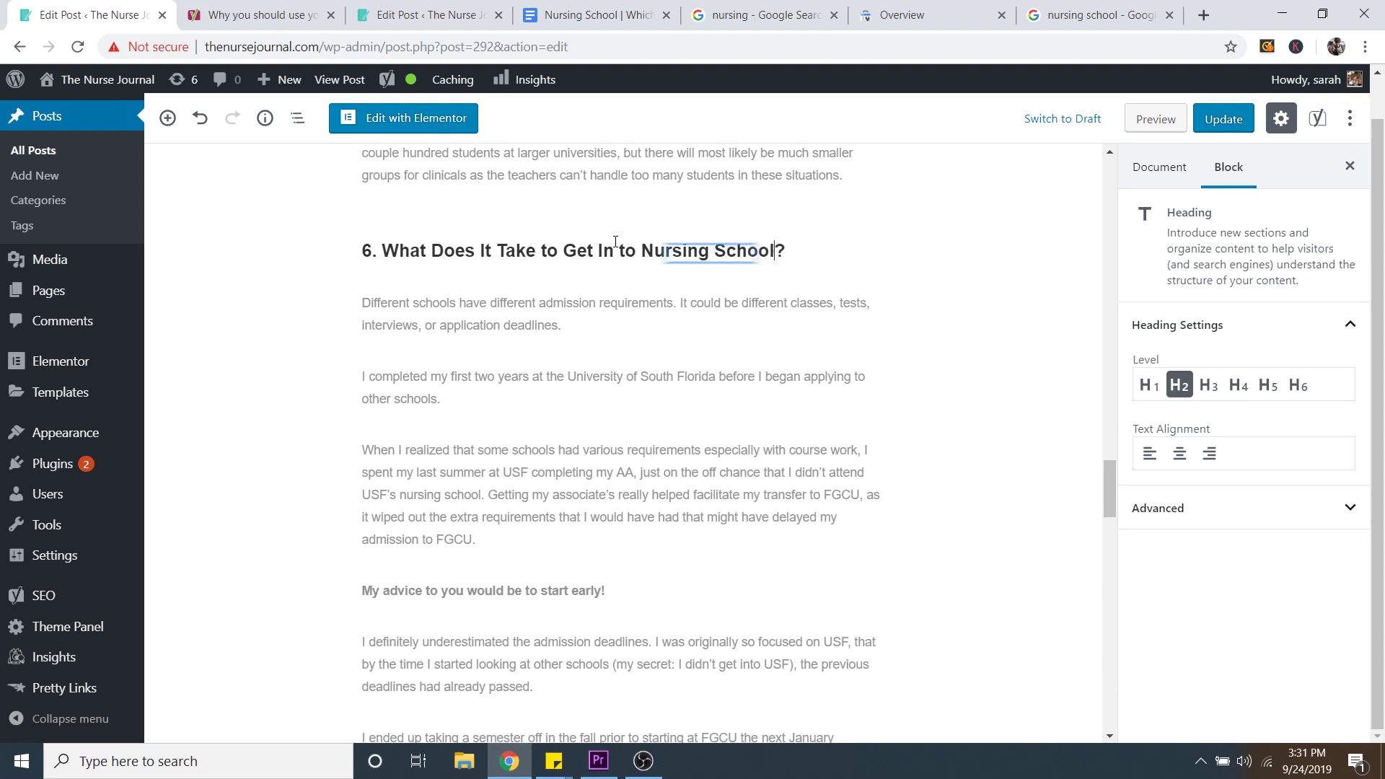
Reword the section 5 heading to read "5. Nursing School Location and Size".
scroll(1062, 406, "up", 1)
scroll(1063, 406, "up", 15)
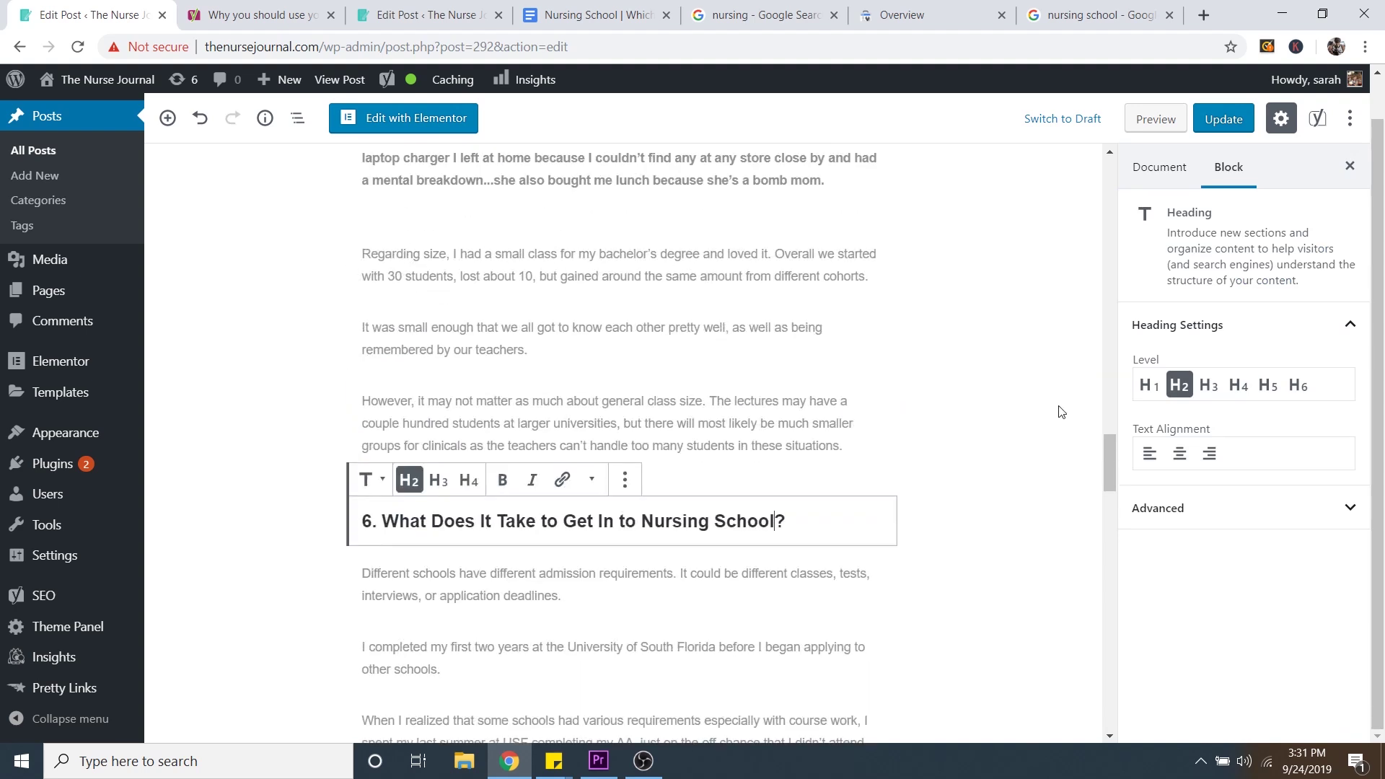
scroll(1050, 422, "up", 2)
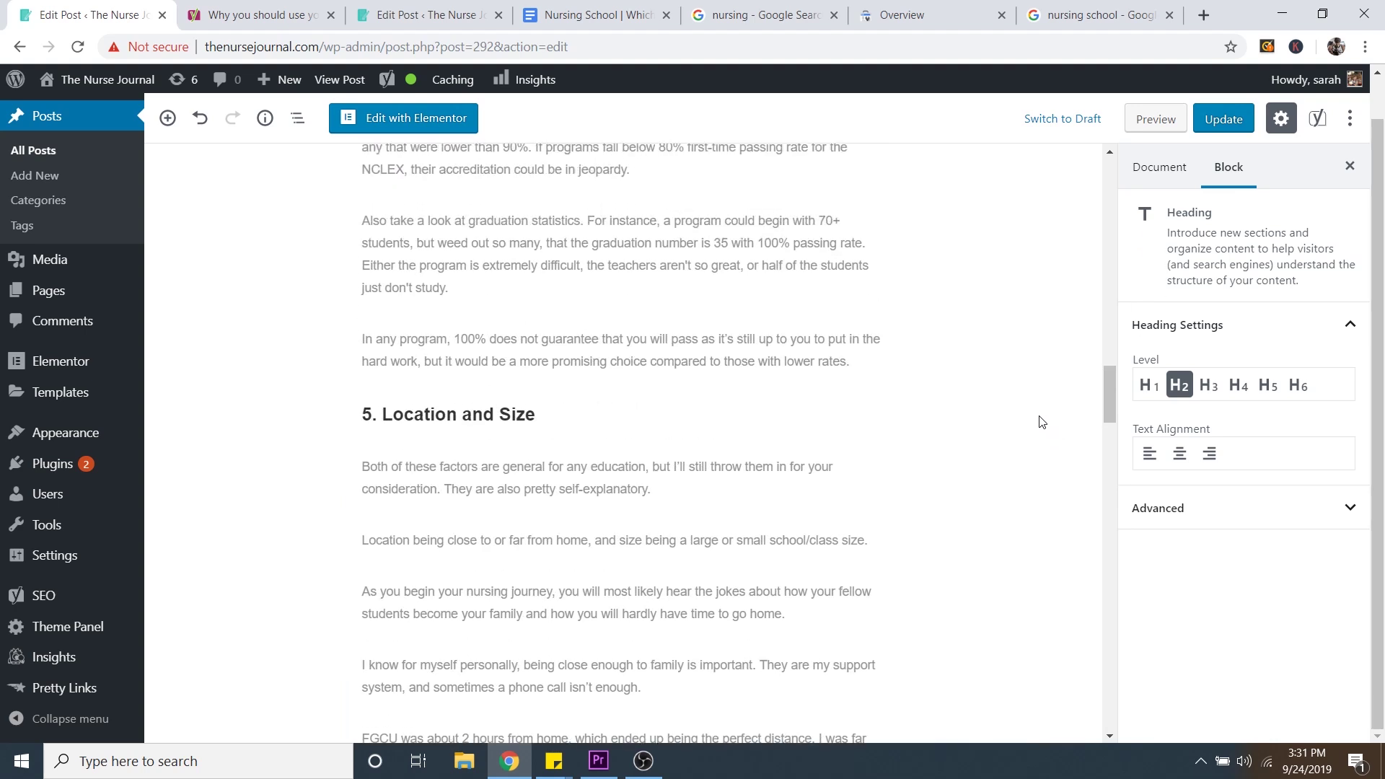
scroll(549, 422, "down", 1)
left_click(384, 413)
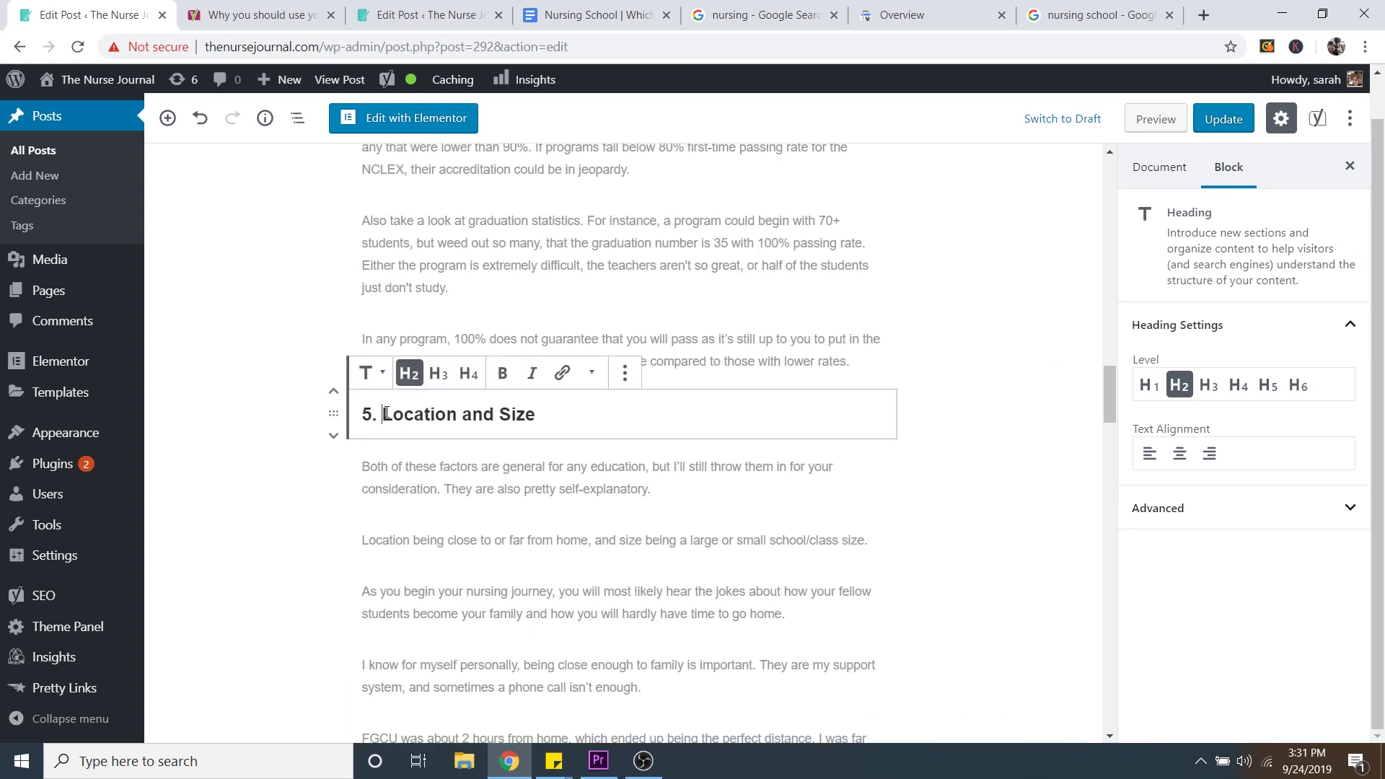
type("Nursing School")
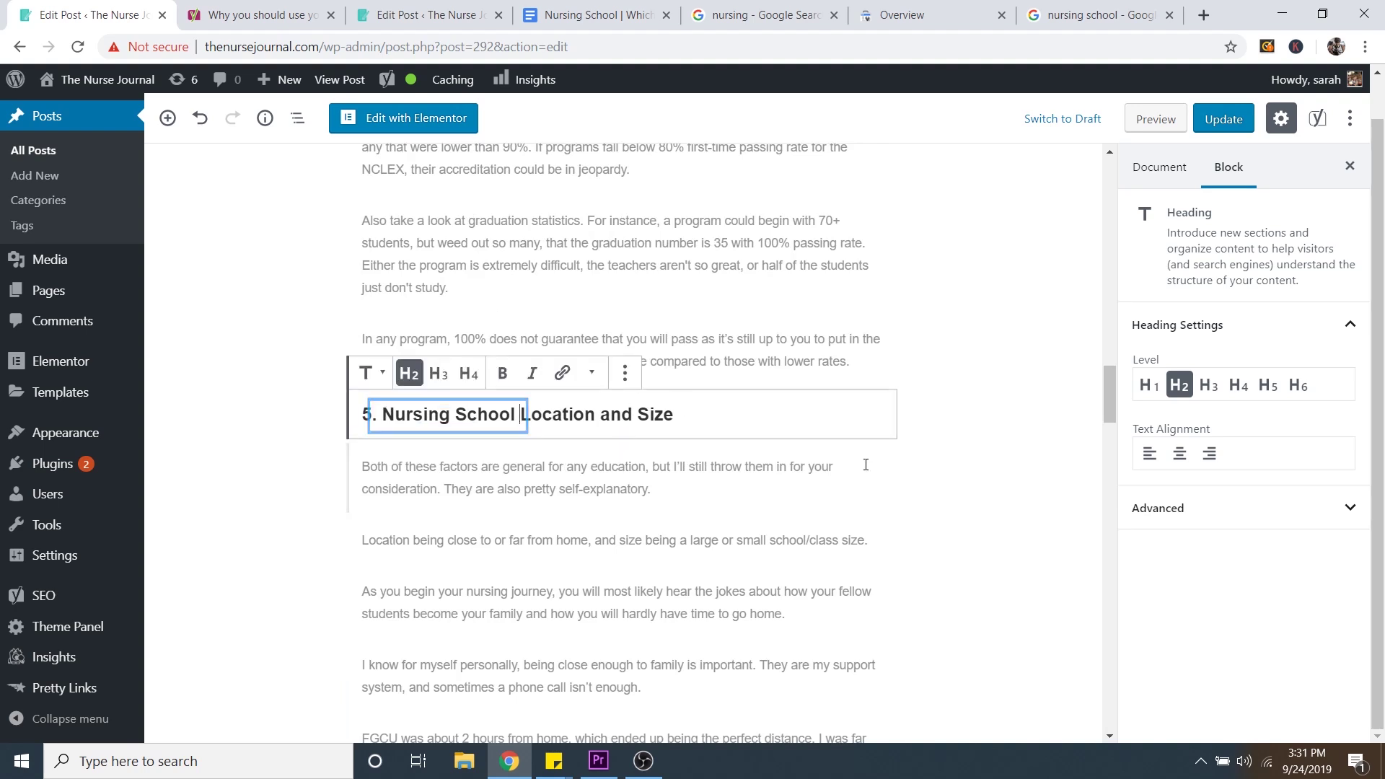
Review the SEO analysis for the keyphrase in subheading and image alt attributes results.
scroll(999, 505, "up", 10)
scroll(996, 517, "up", 4)
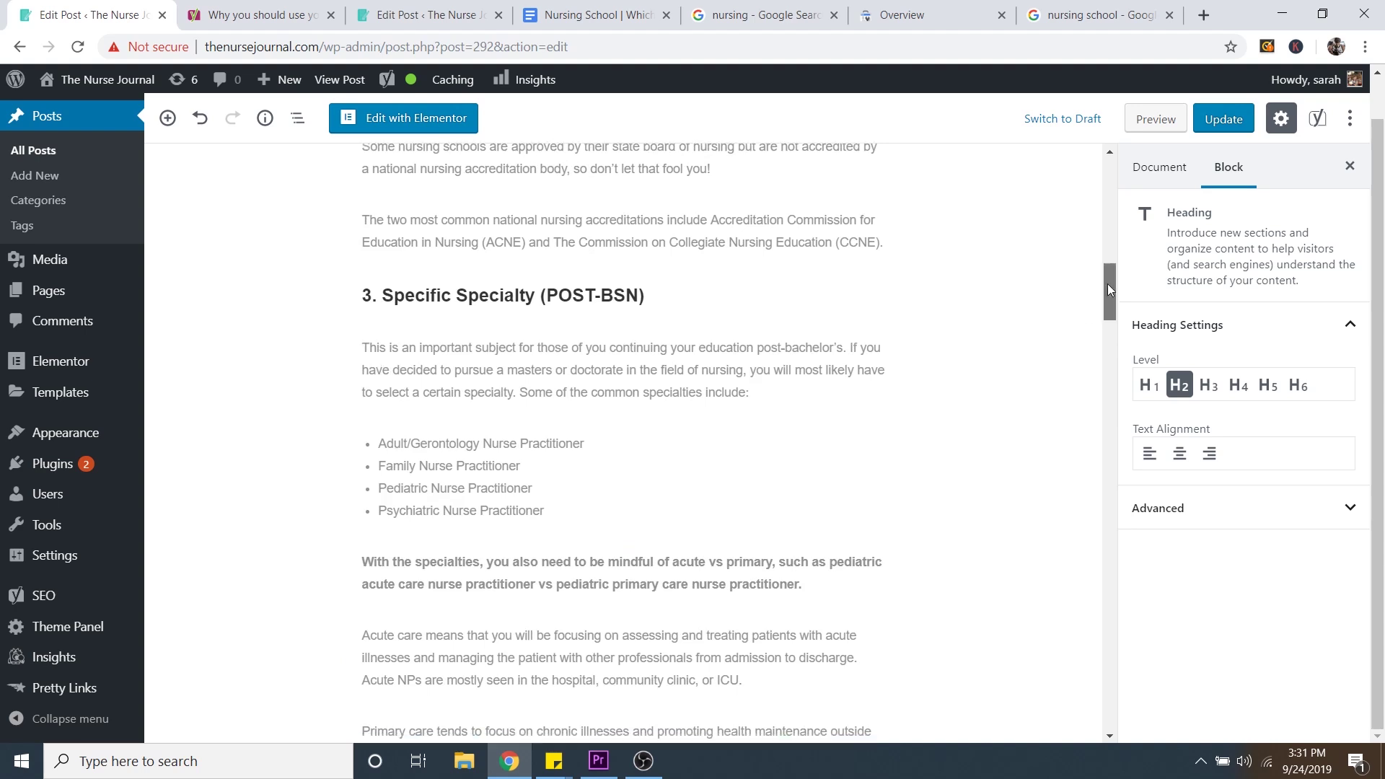
left_click_drag(1107, 284, 1099, 653)
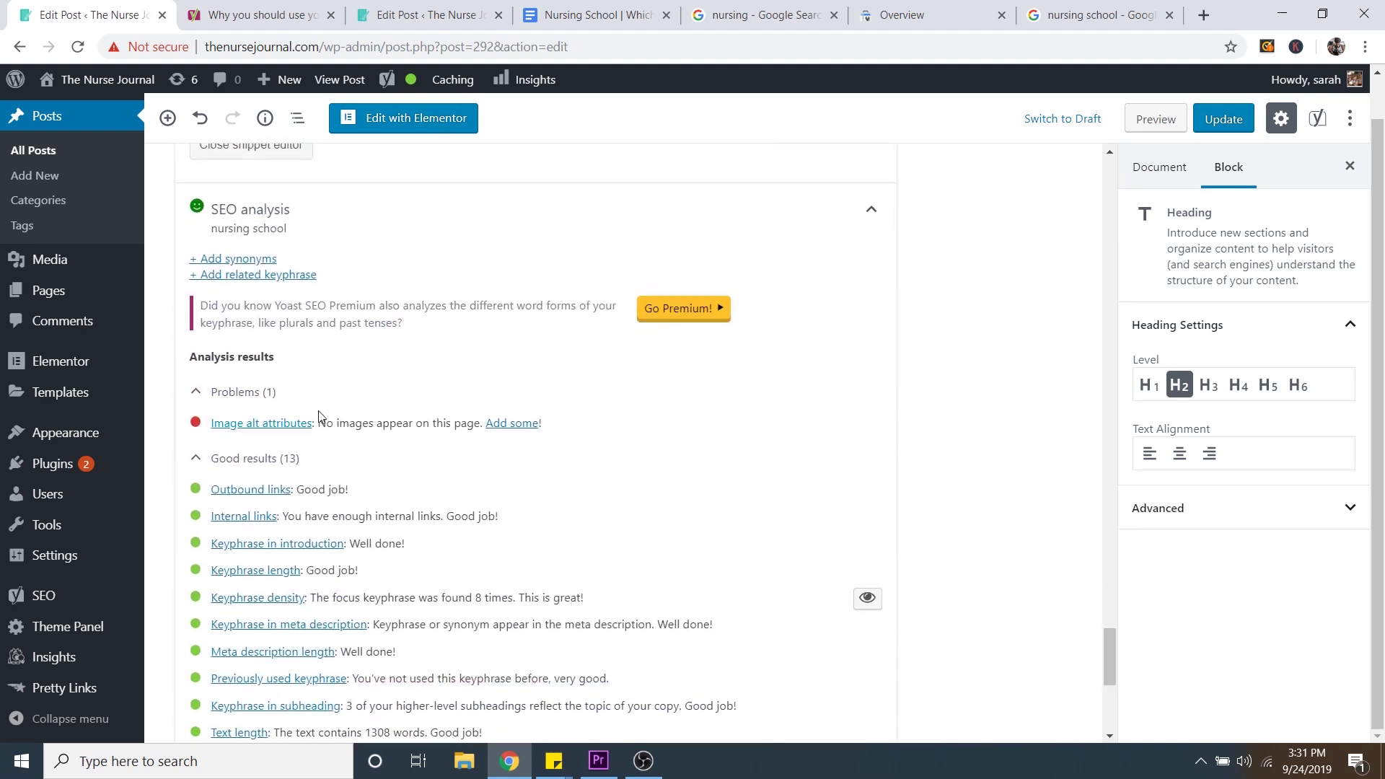
scroll(432, 440, "down", 1)
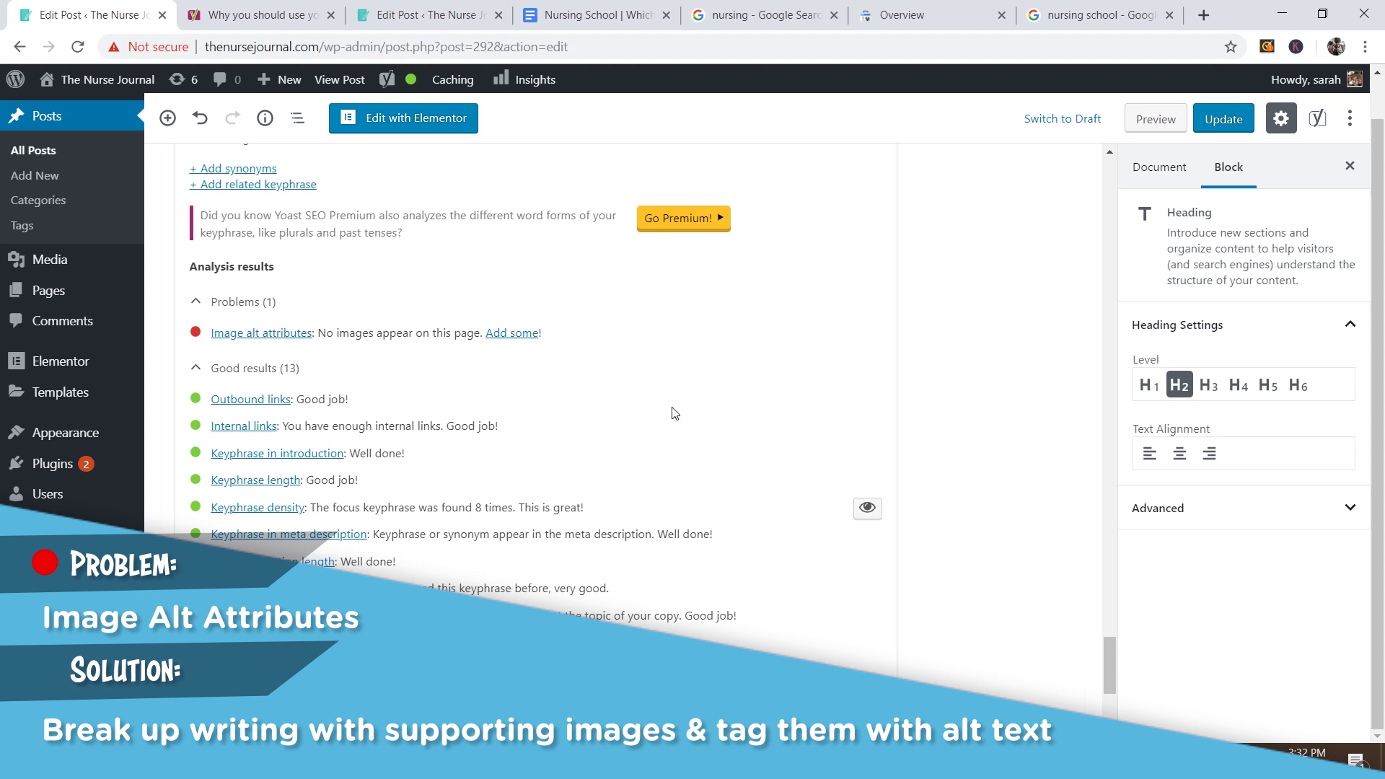
Add an image block after the last paragraph of section 1, just above the "2. Accreditation Station" heading.
scroll(863, 447, "up", 5)
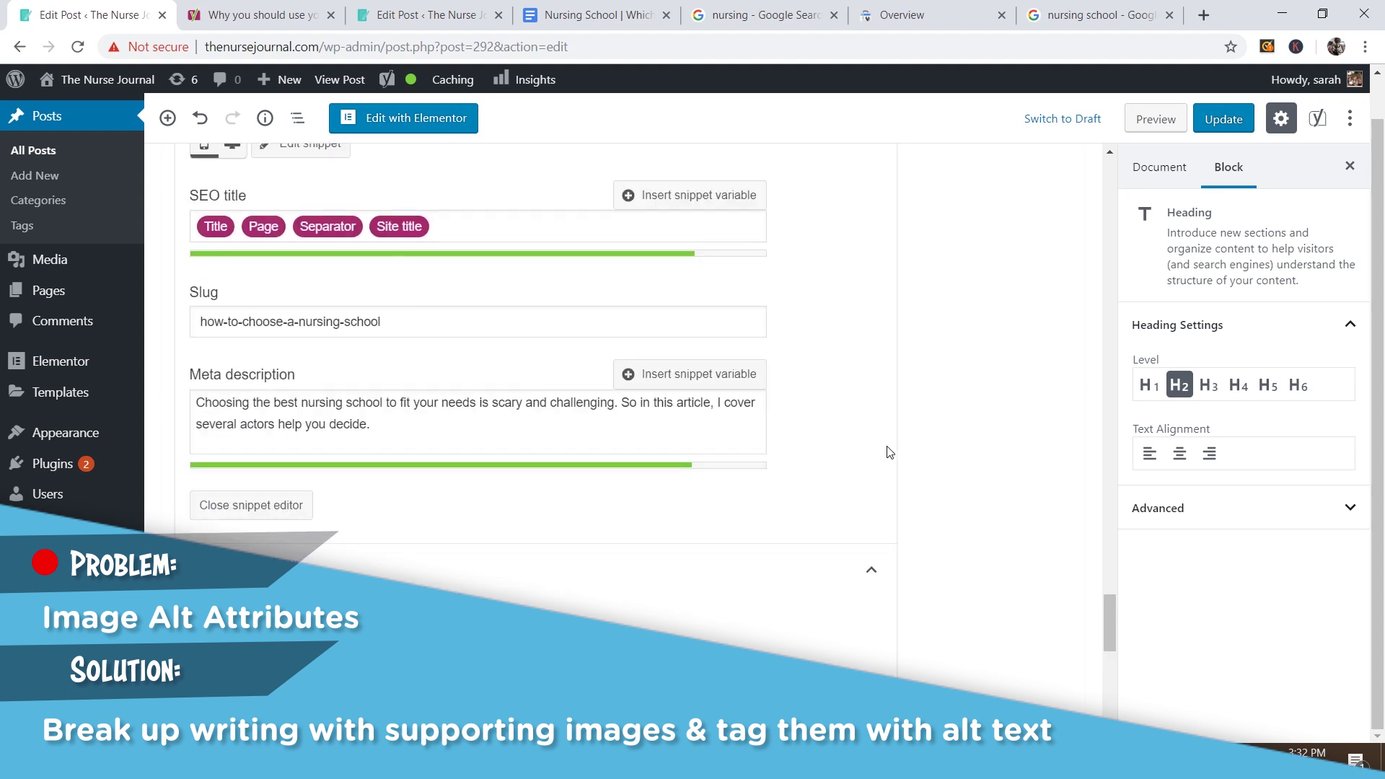
scroll(890, 452, "up", 20)
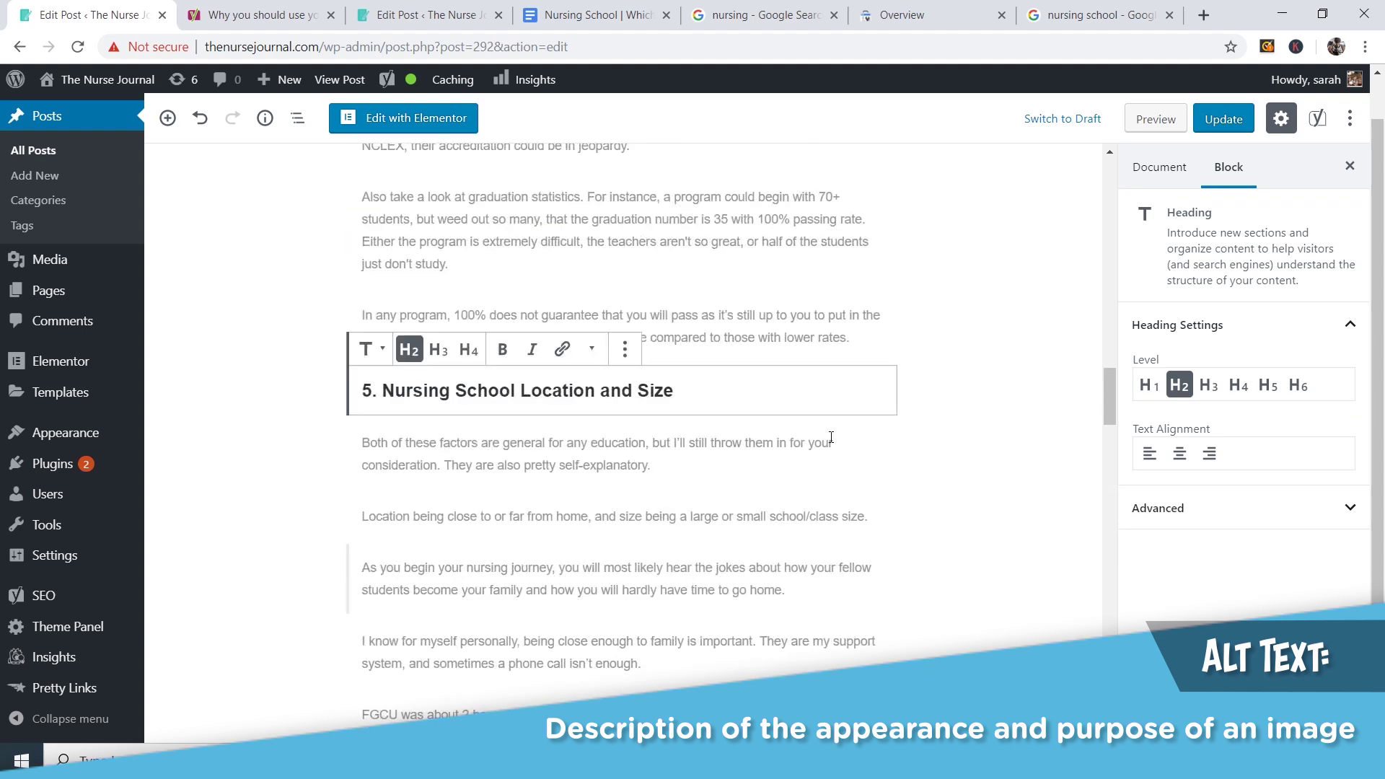
scroll(831, 437, "up", 15)
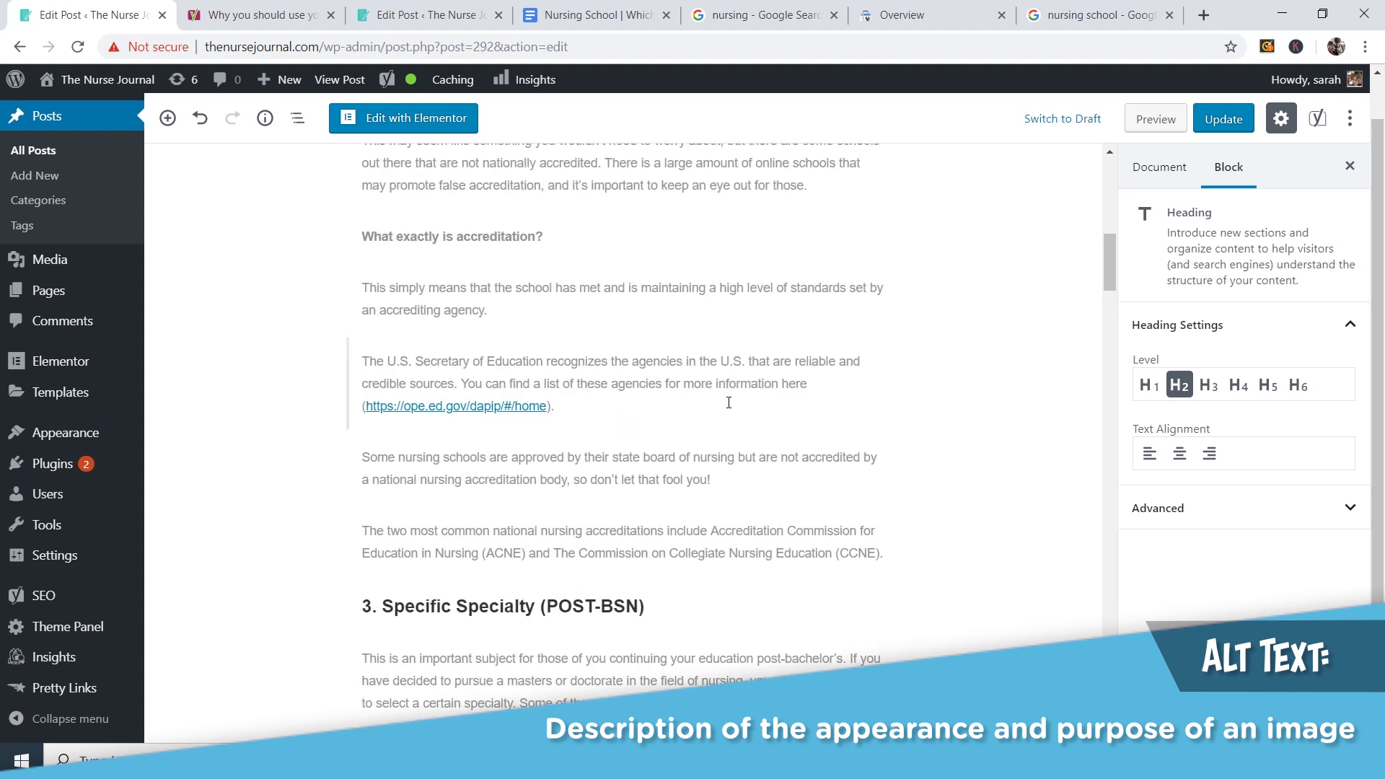
scroll(729, 403, "up", 10)
scroll(775, 390, "down", 4)
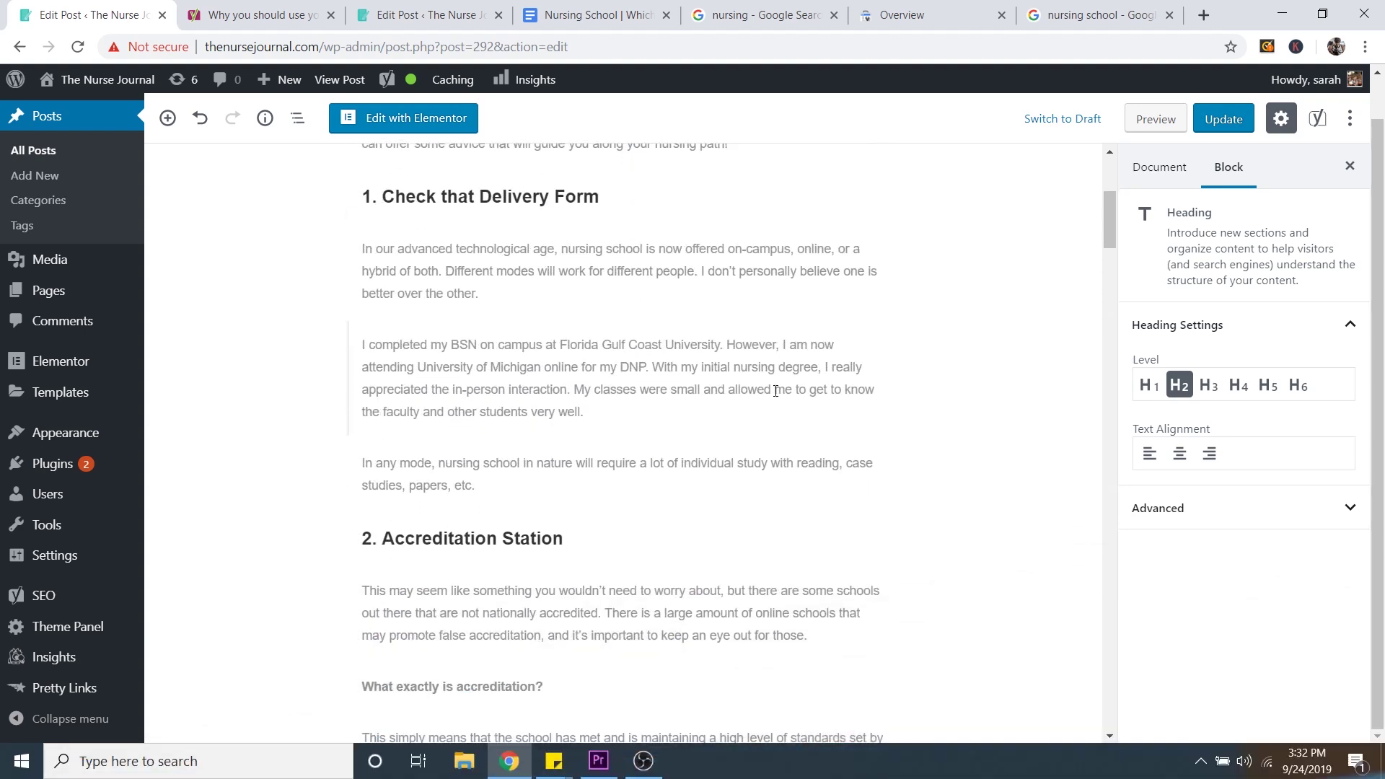
left_click(512, 490)
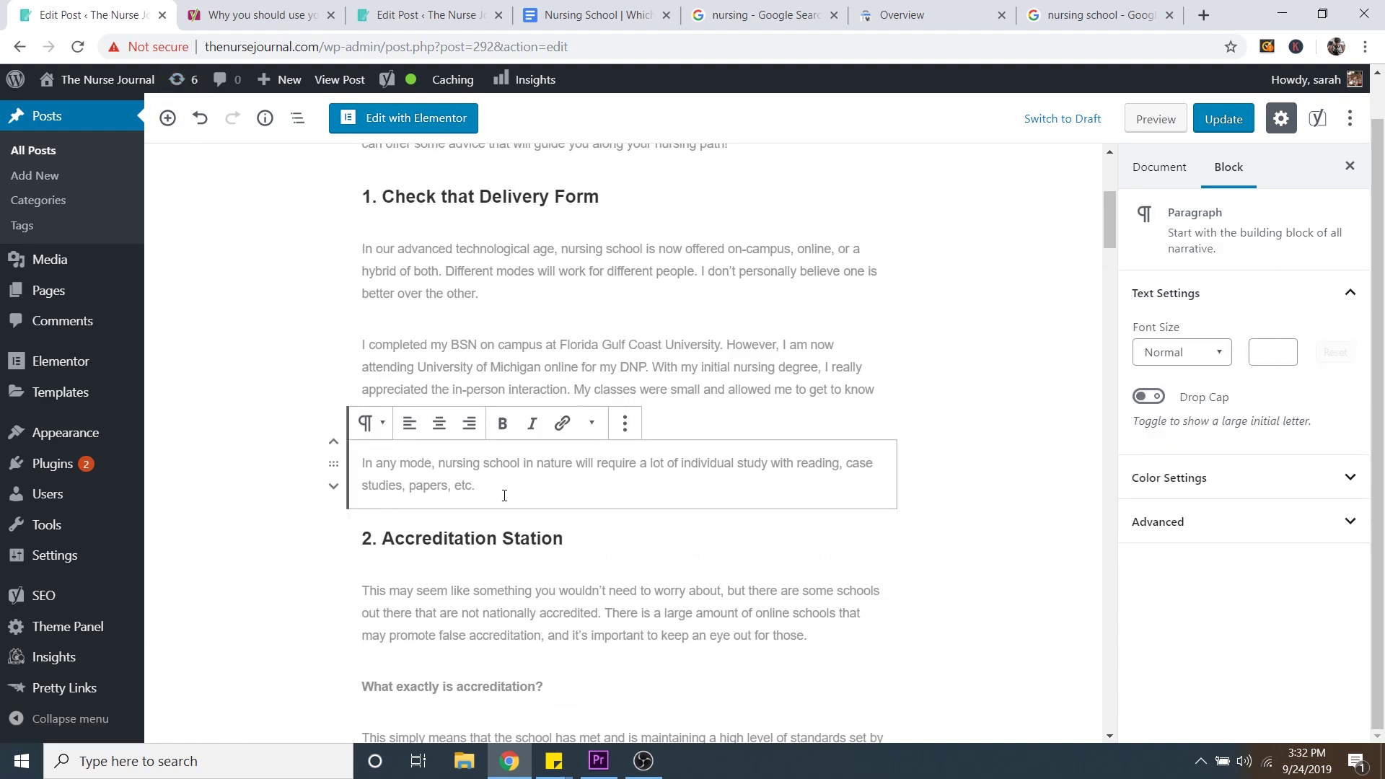
left_click(167, 118)
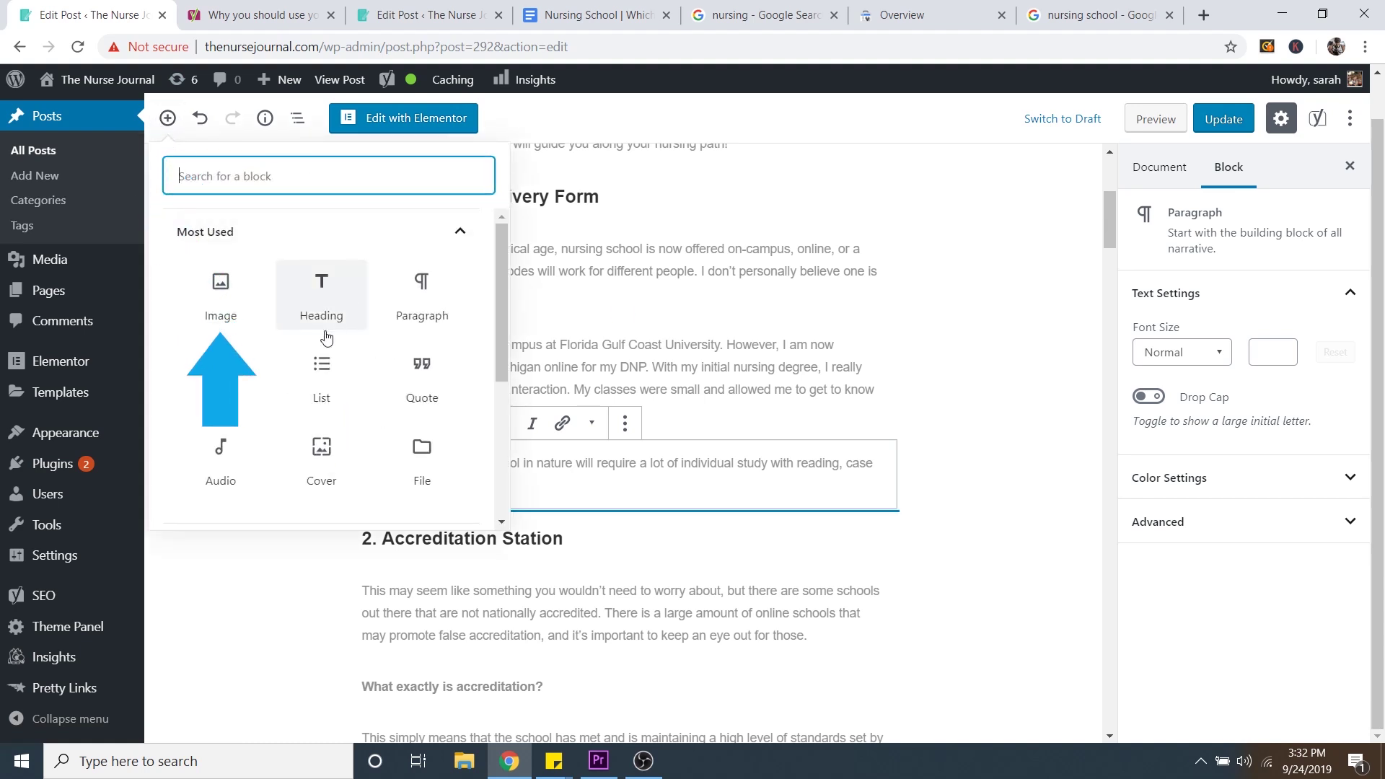
left_click(230, 306)
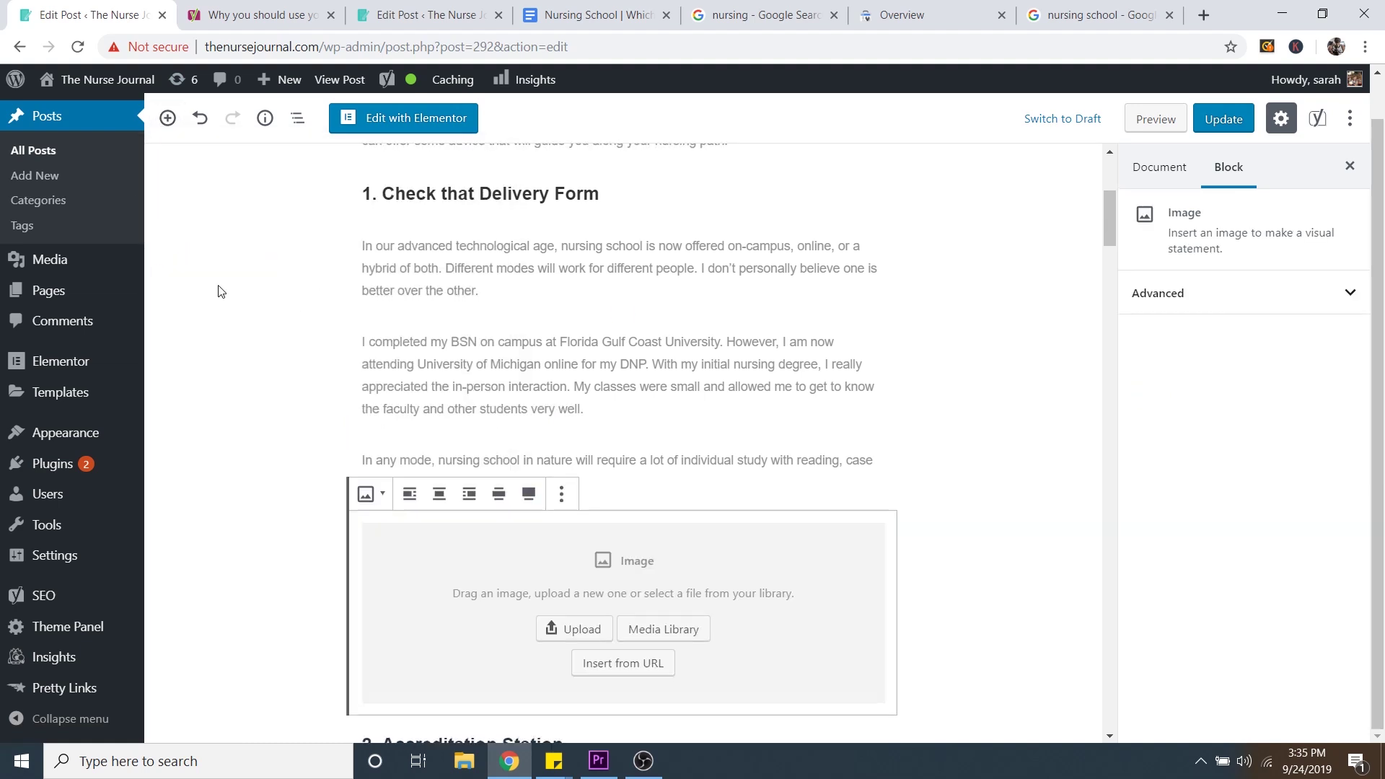
Fill the image block with nursing-school-online-vs-in-person.png from the media library.
scroll(649, 505, "down", 1)
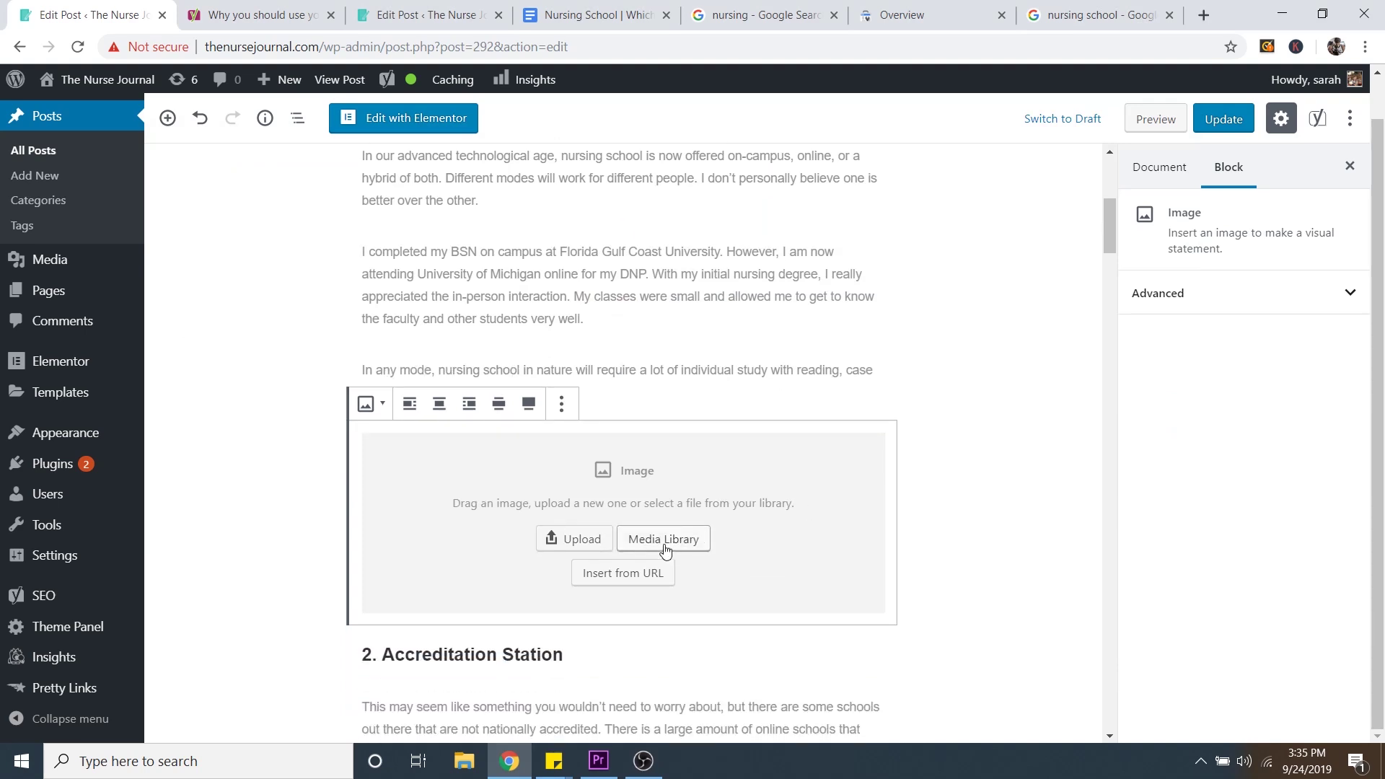
left_click(666, 549)
left_click(256, 269)
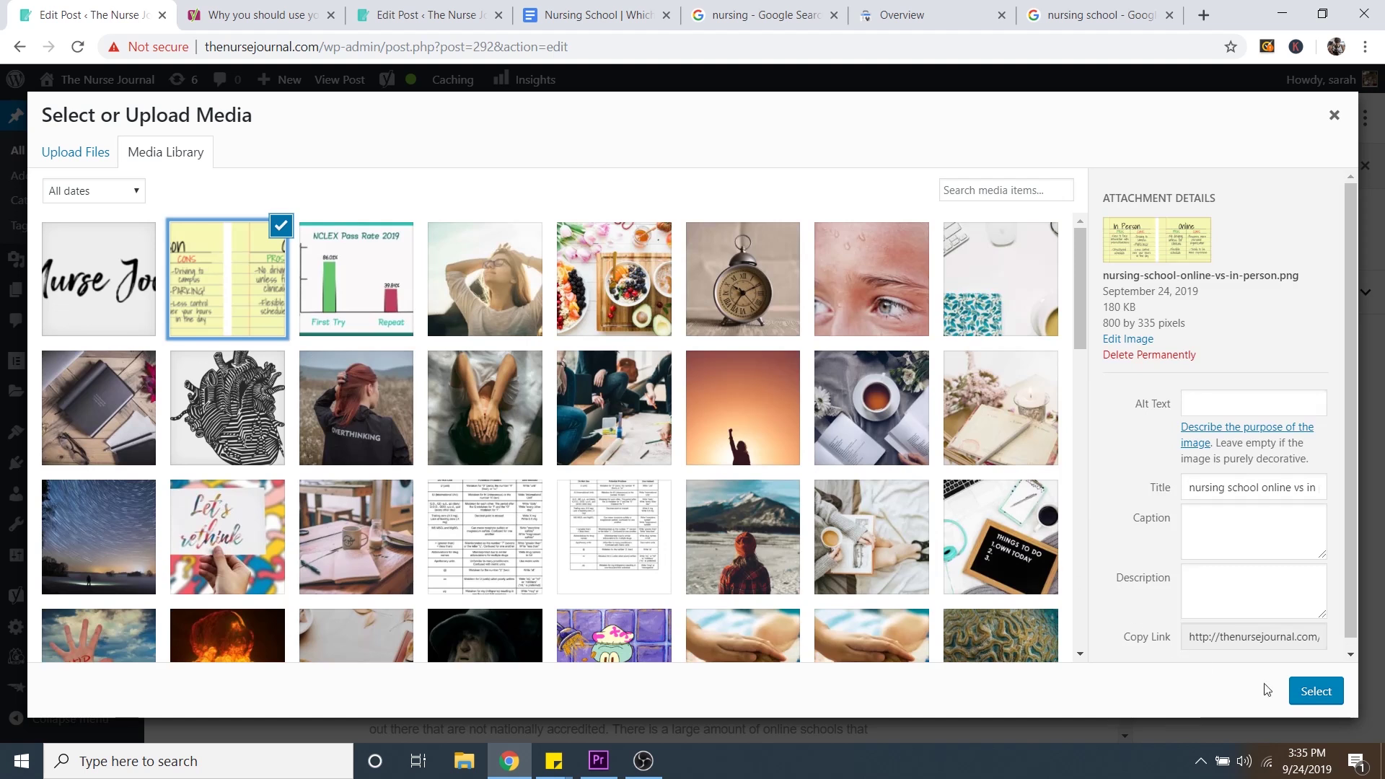
left_click(1312, 697)
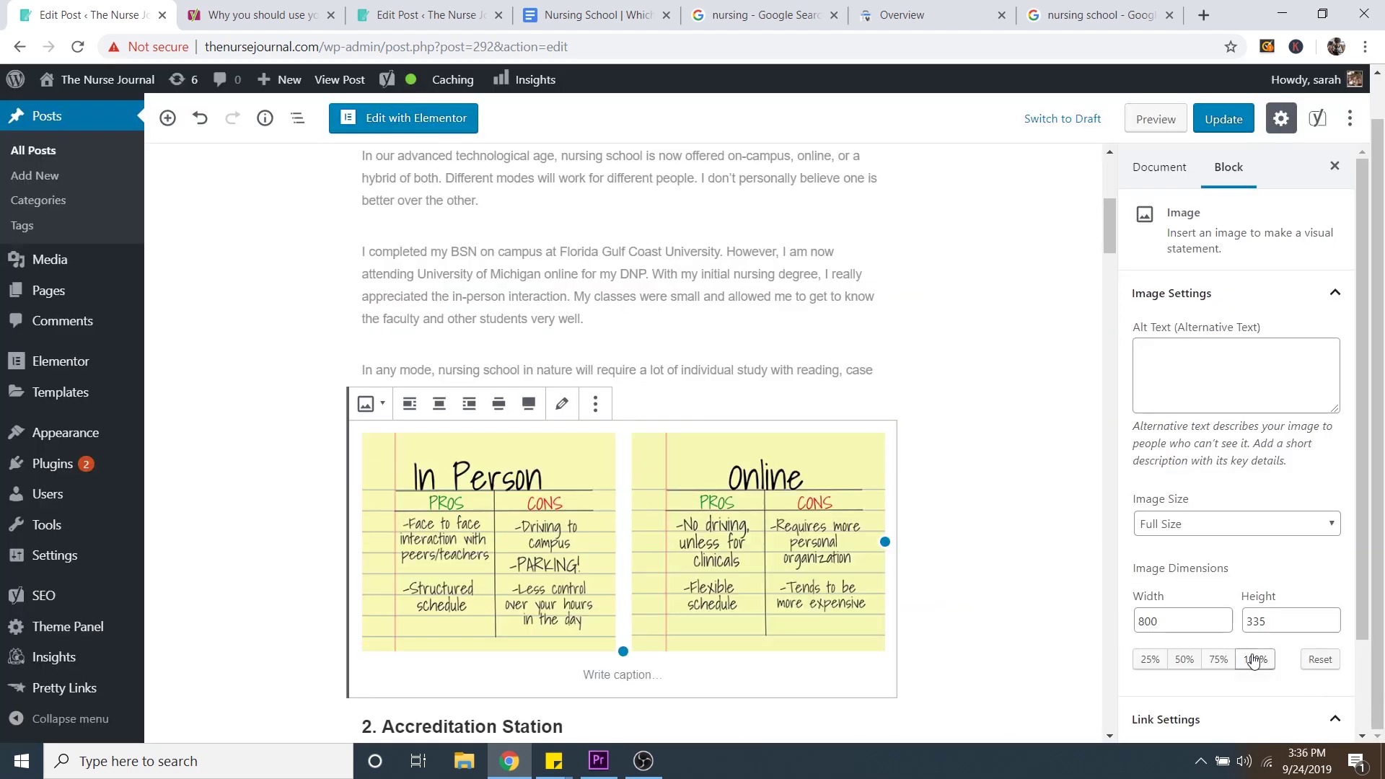
Set the alt text of the In Person and Online comparison image to "nursing school online vs in person".
scroll(730, 462, "down", 1)
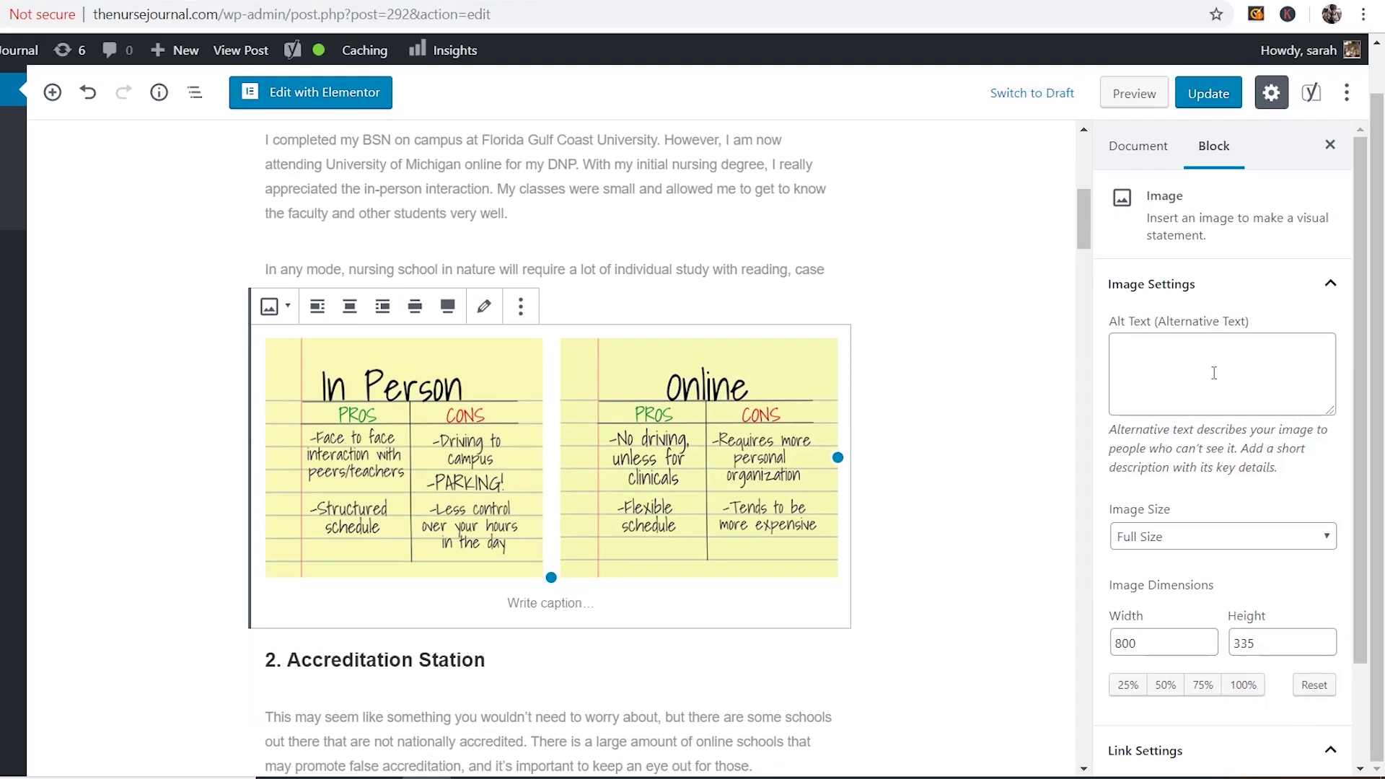
left_click(1226, 383)
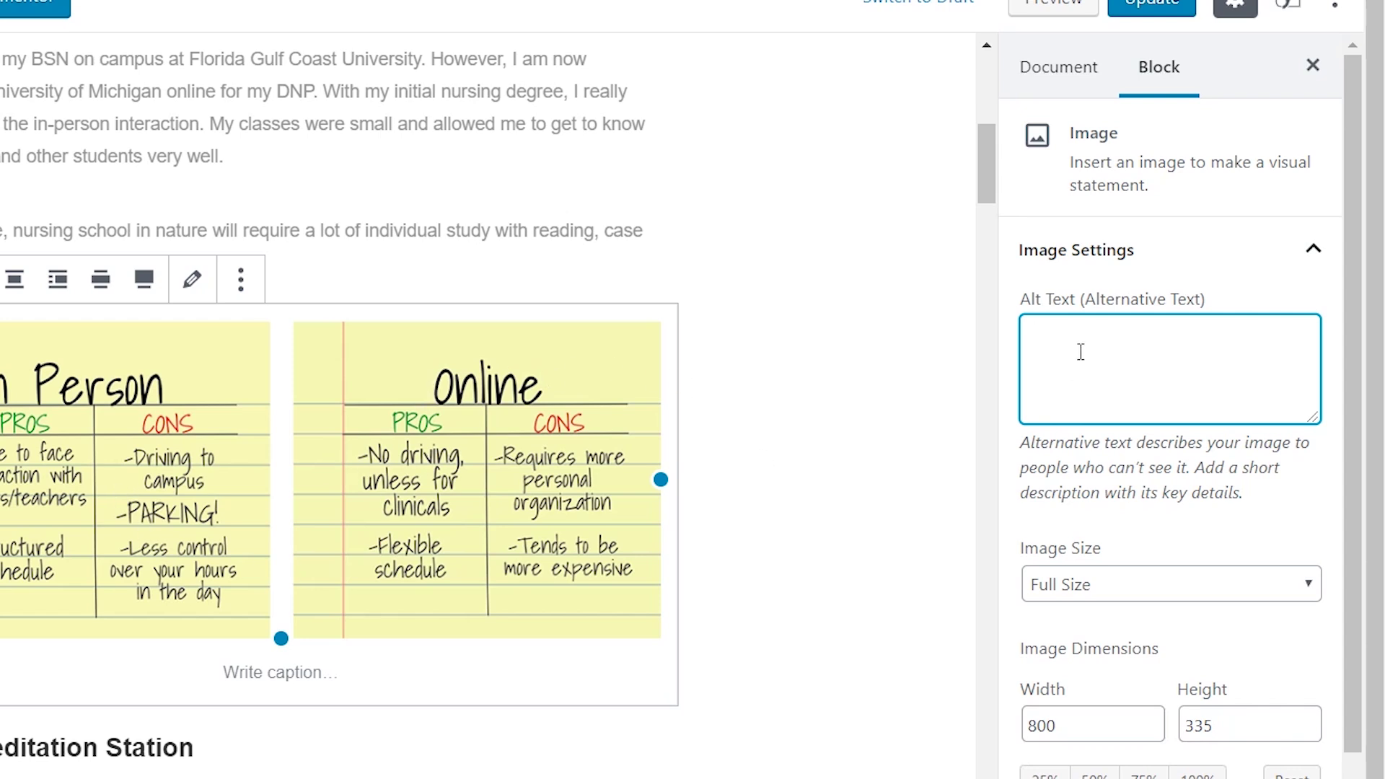
type("ng school online vs in person")
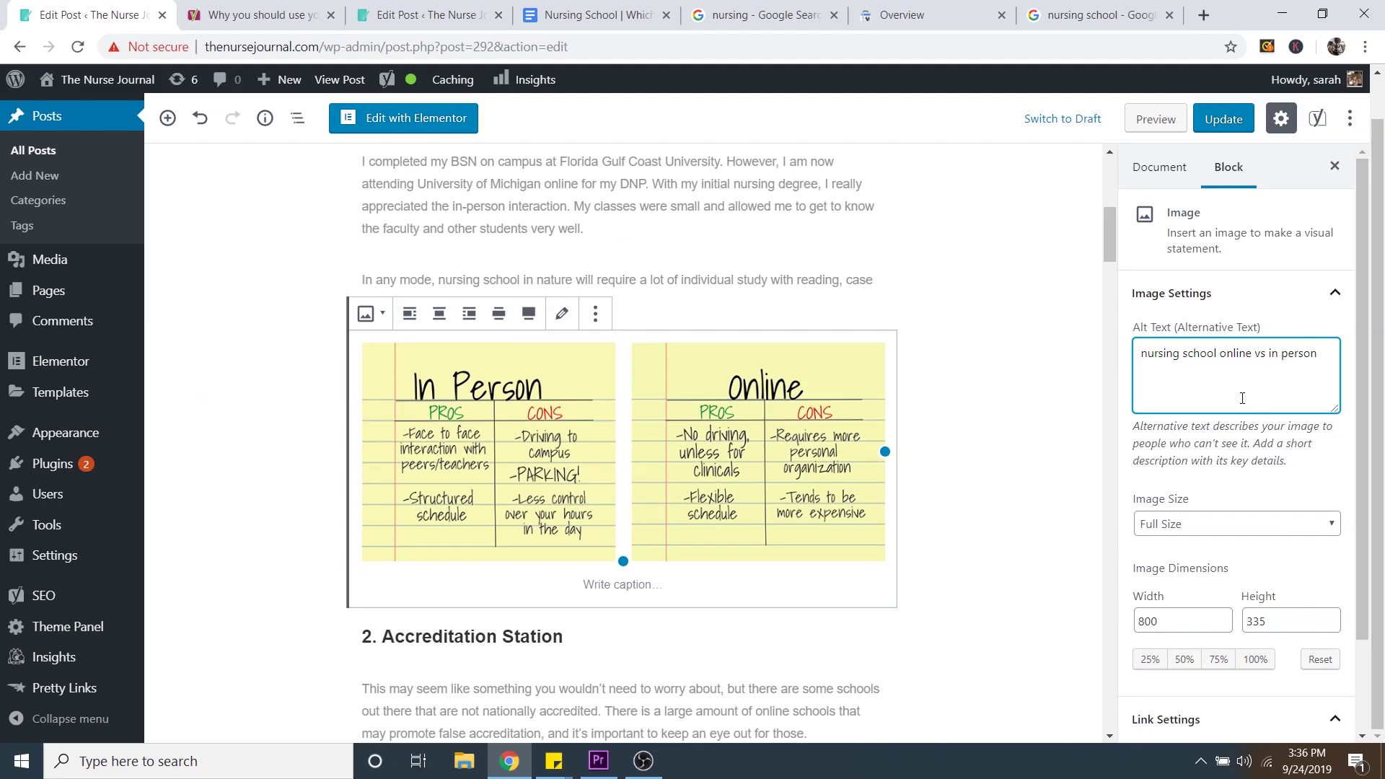
left_click(1061, 356)
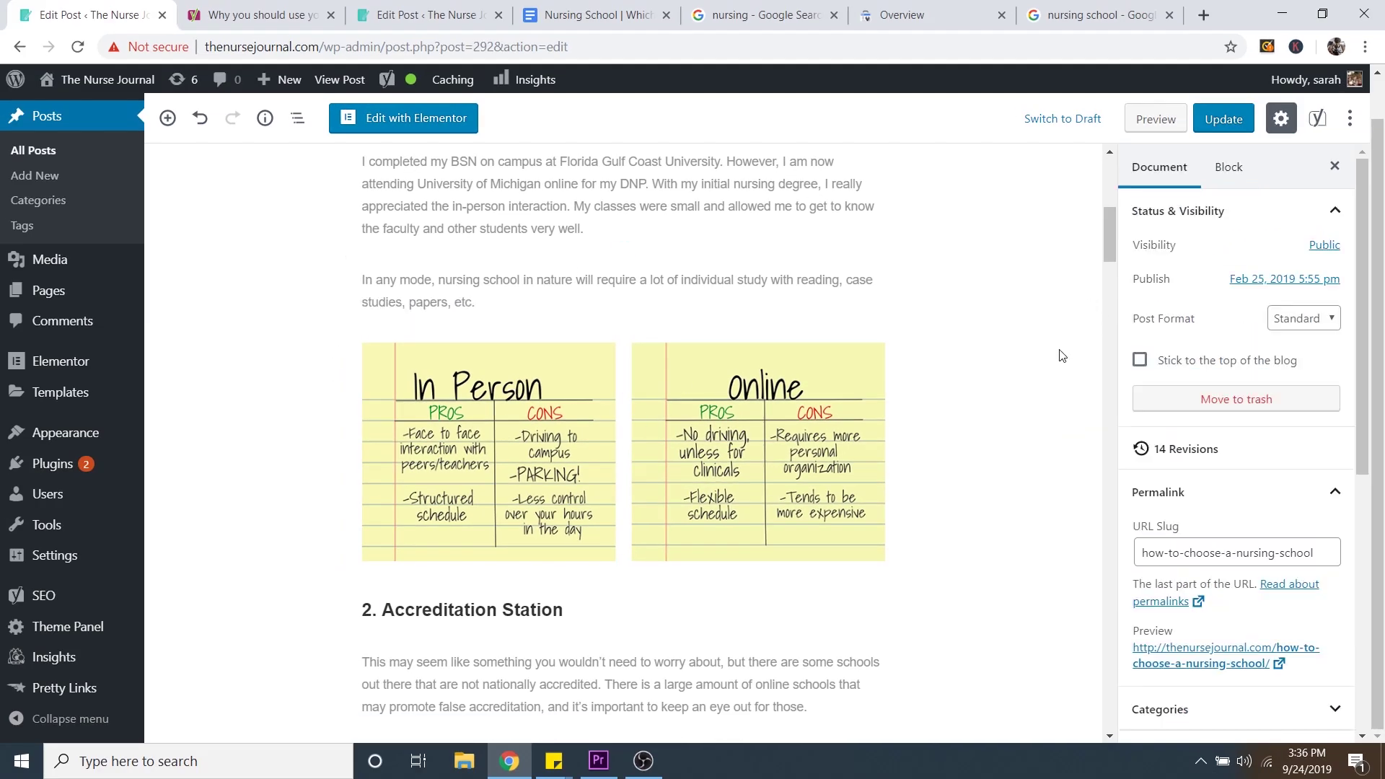
Review the SEO analysis results for "nursing school", including image alt attributes, and look over the section 5 text.
left_click_drag(1111, 257, 1094, 686)
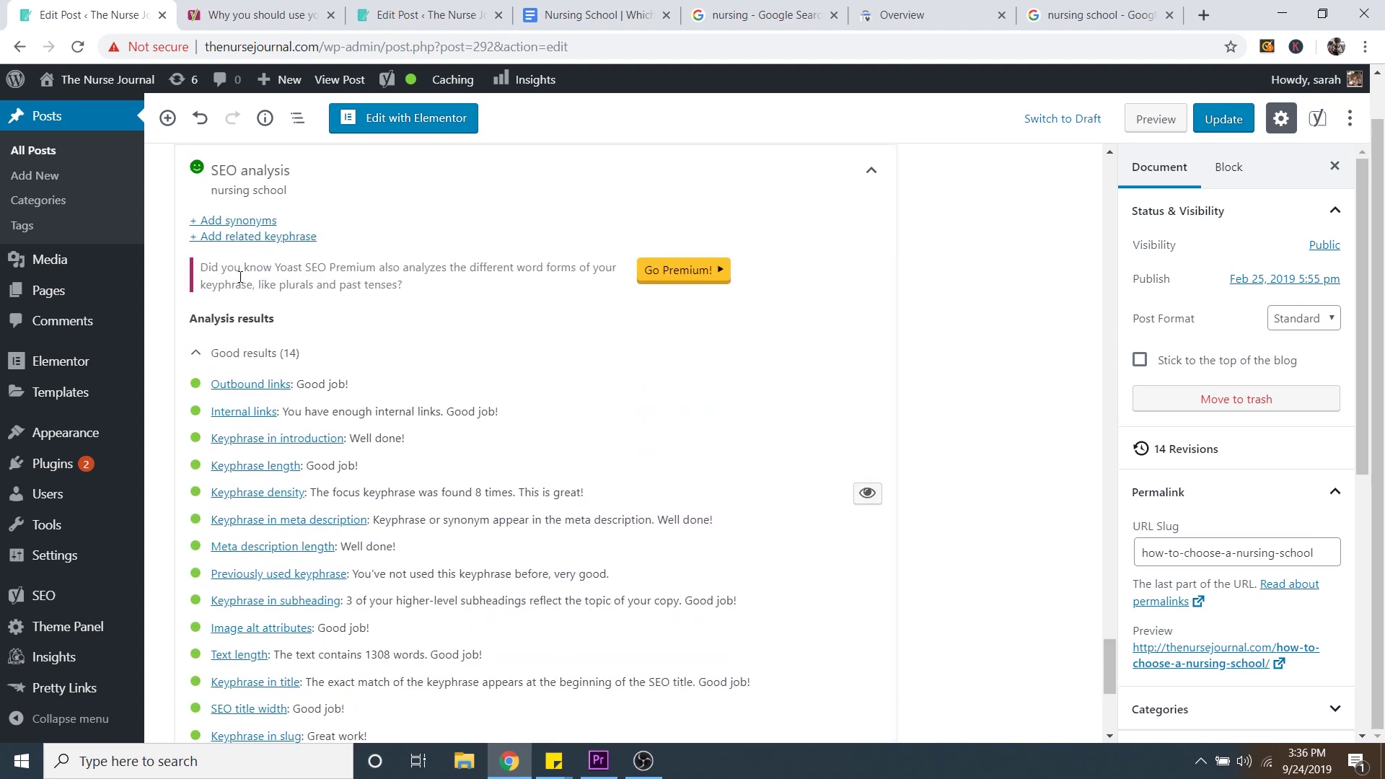
scroll(282, 265, "down", 1)
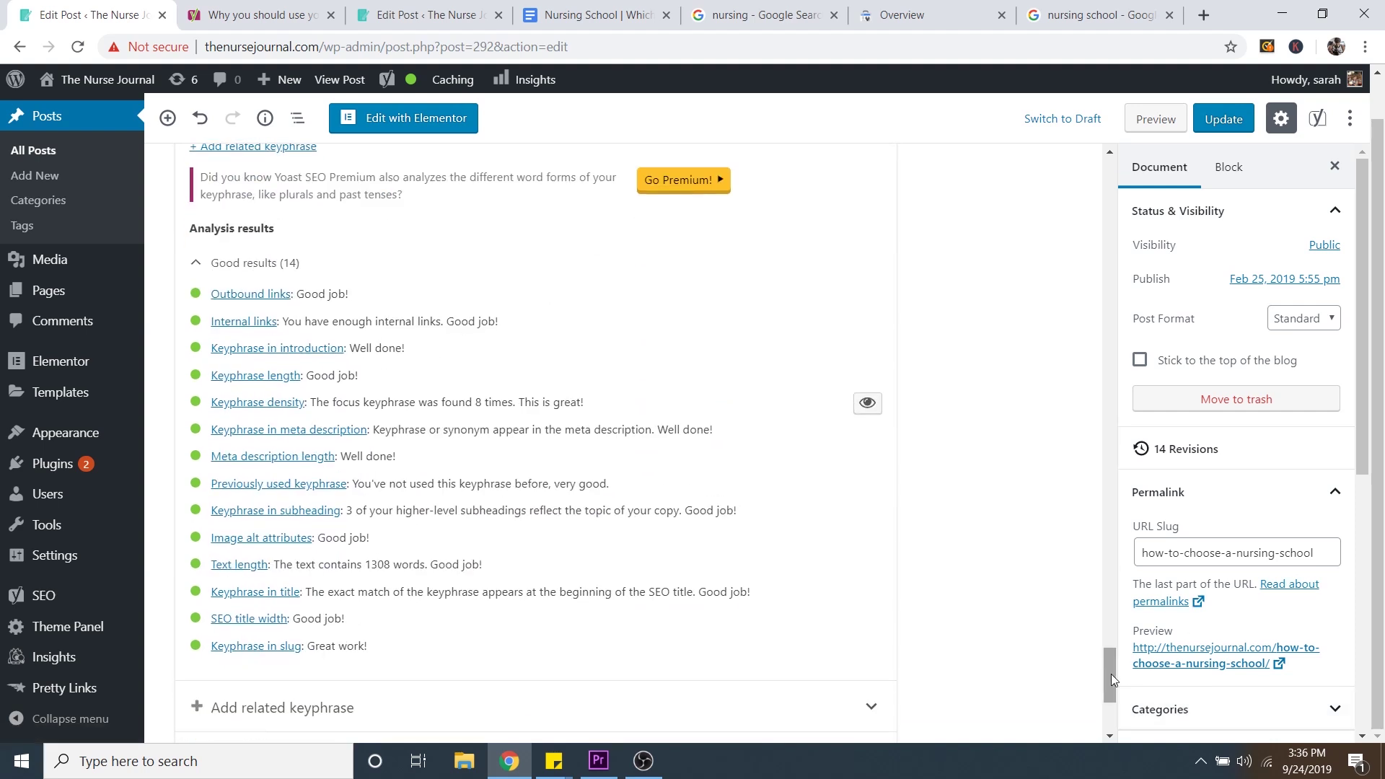
left_click_drag(1111, 674, 1112, 413)
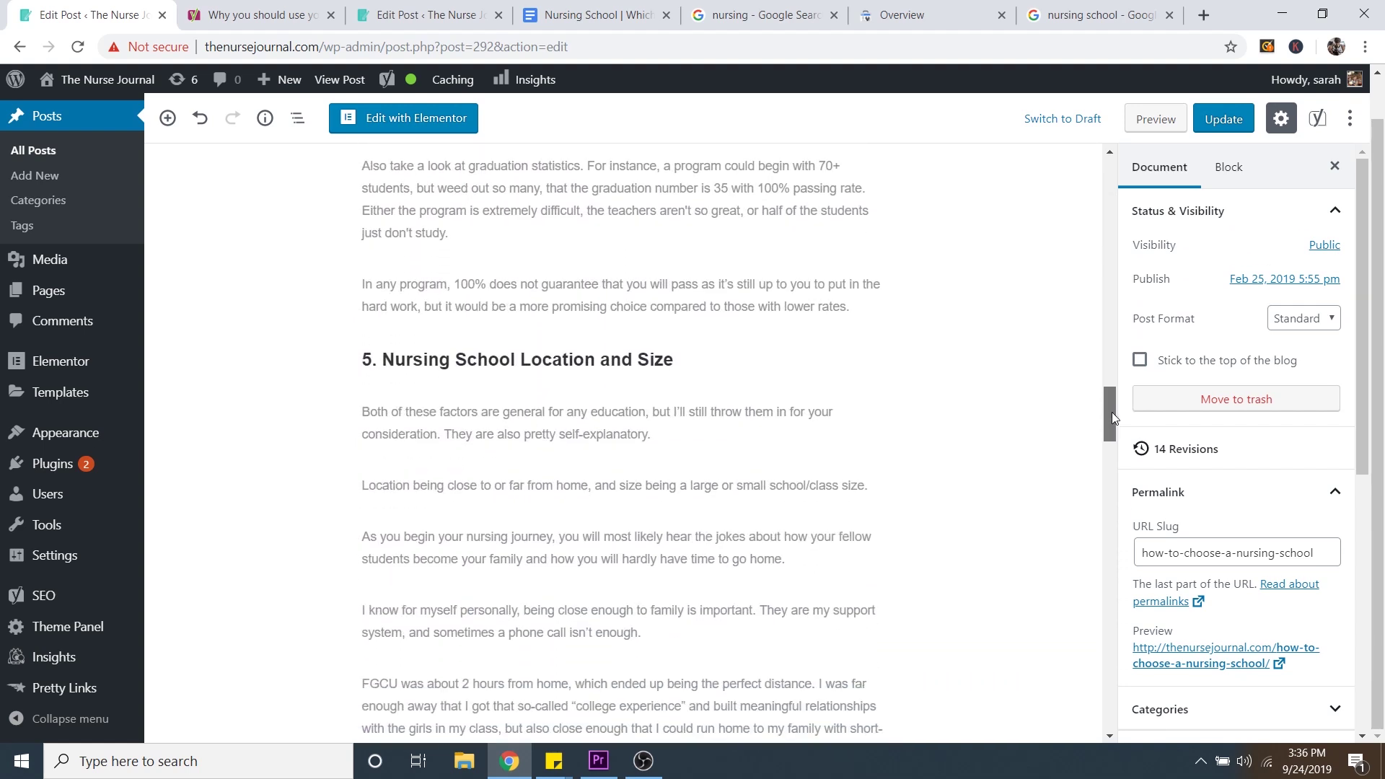
scroll(889, 404, "down", 5)
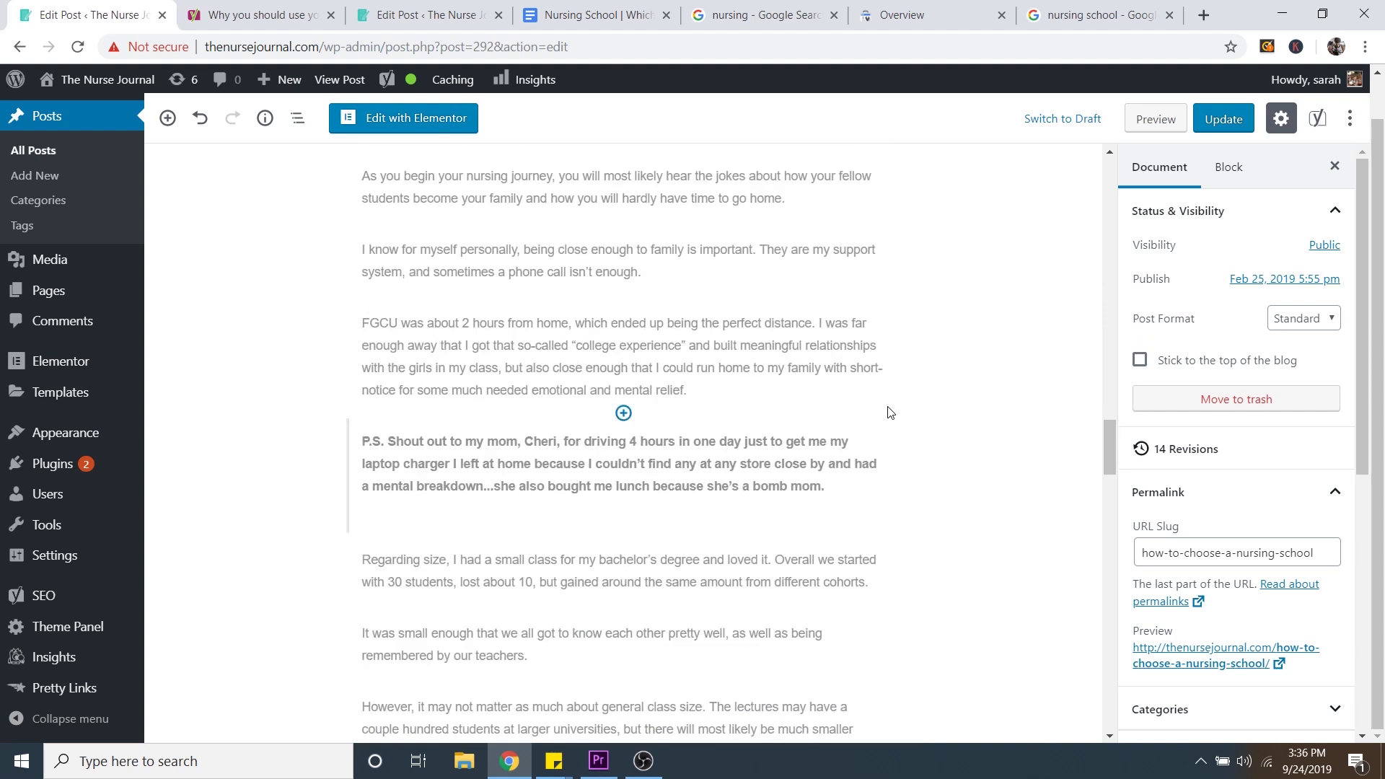
Expand the Cornerstone content settings beneath the SEO analysis results.
left_click_drag(1108, 447, 1111, 687)
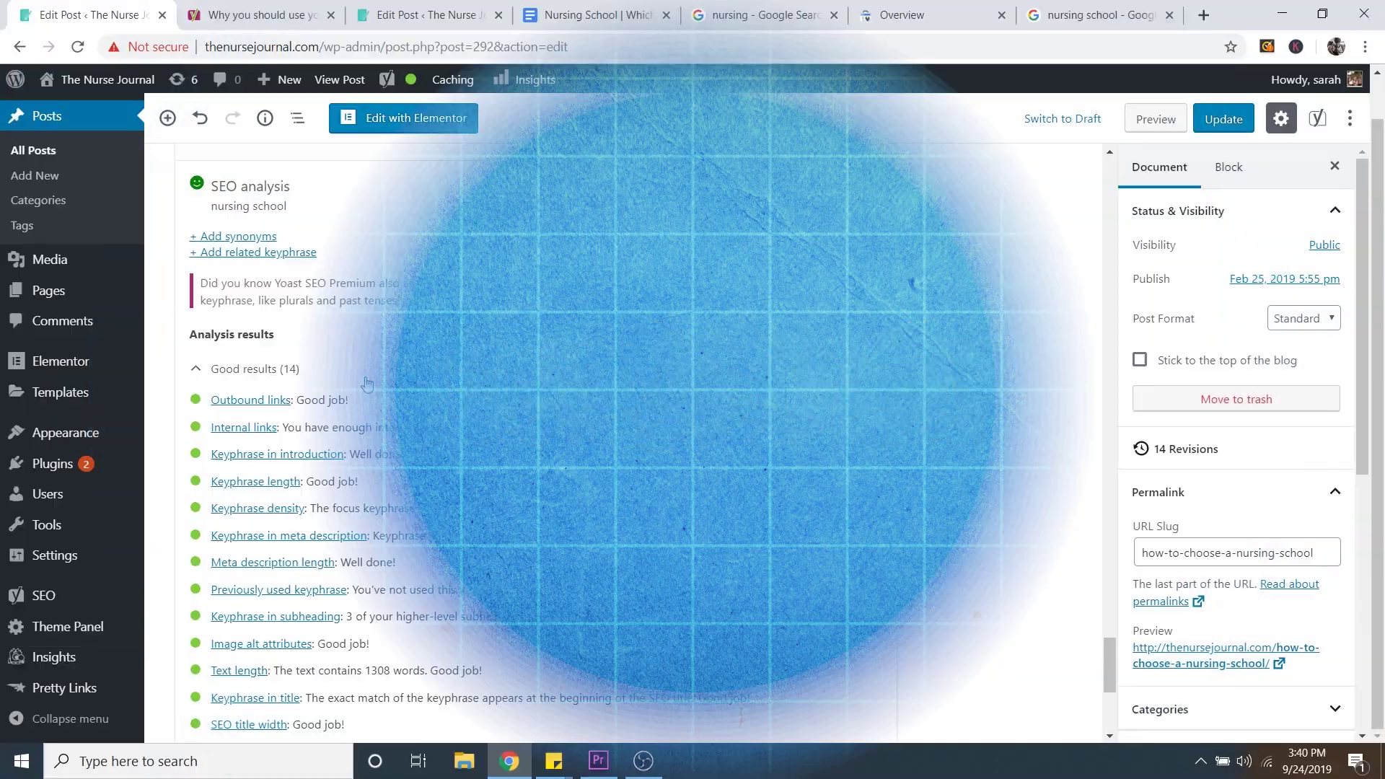
scroll(574, 399, "down", 5)
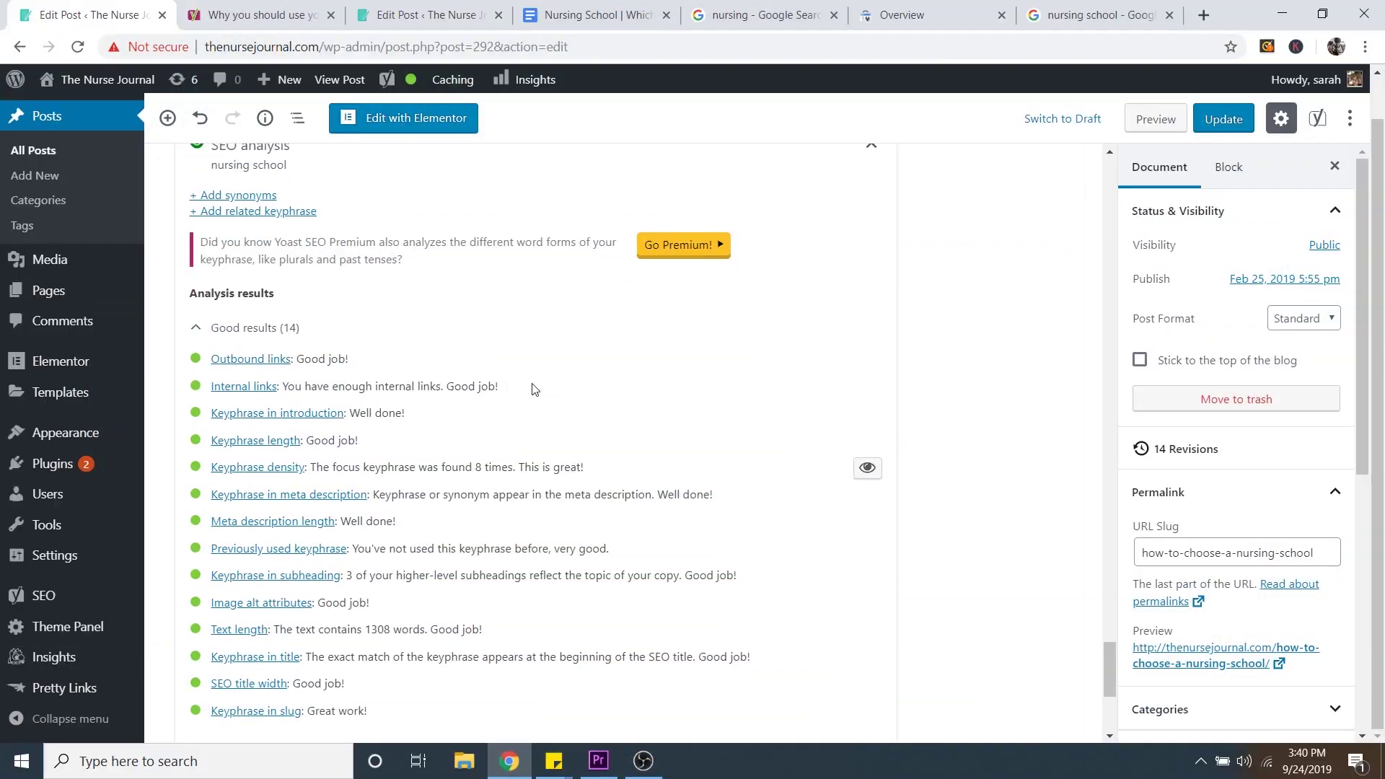
left_click(318, 527)
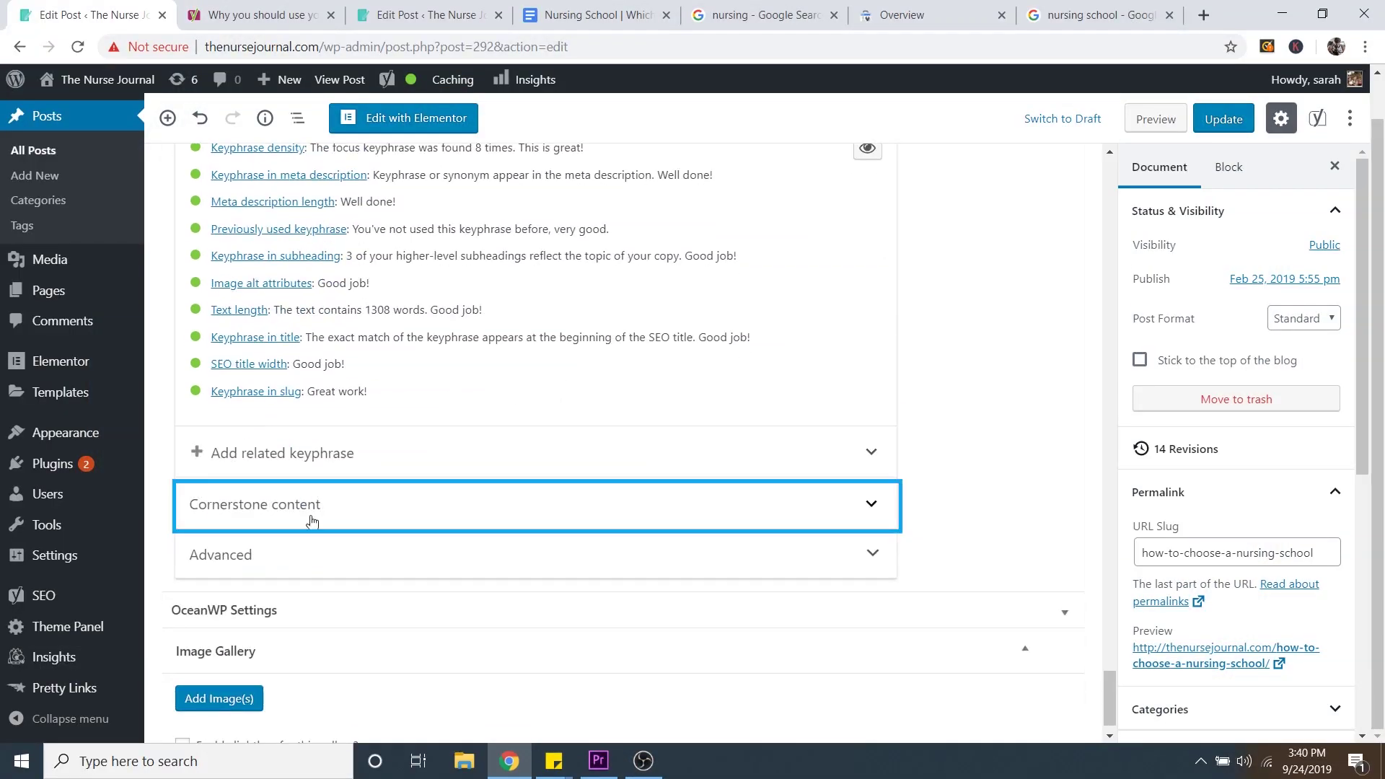
left_click(311, 514)
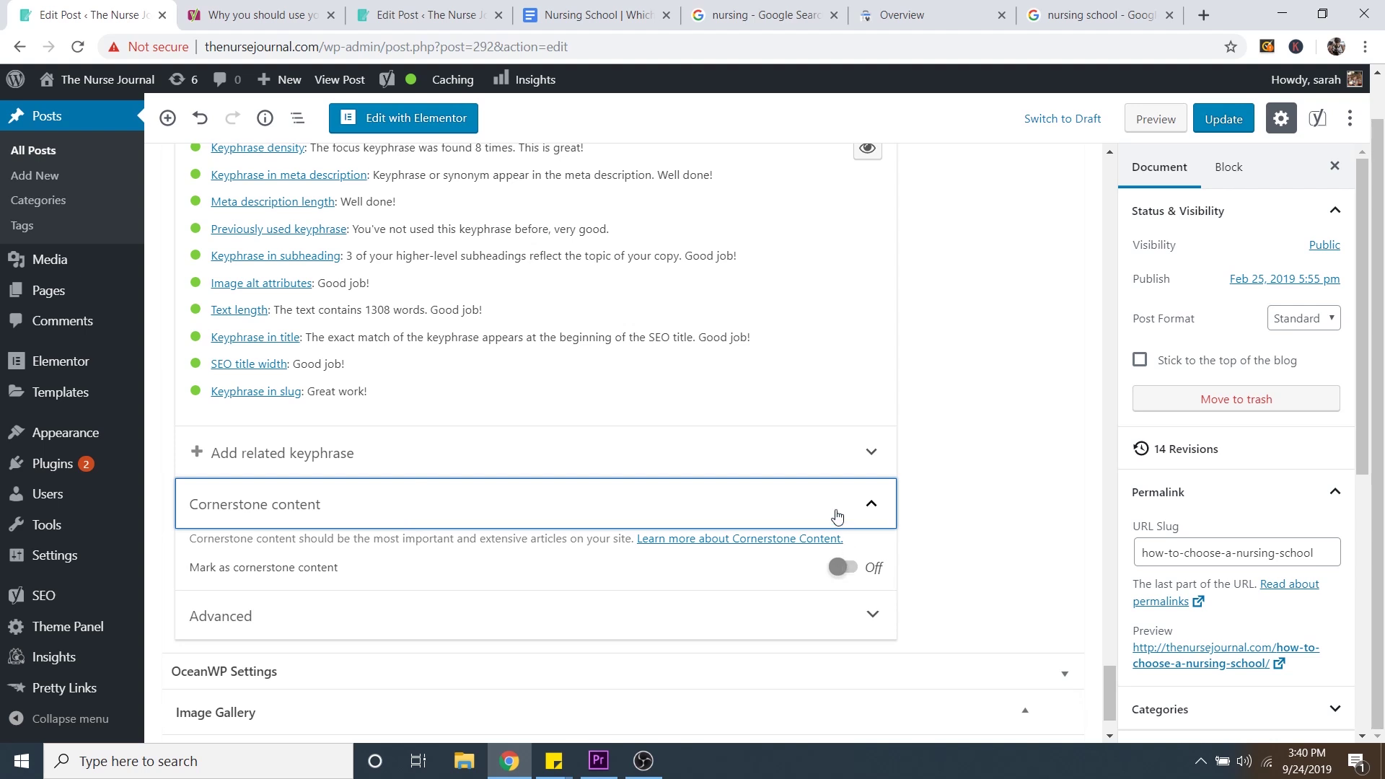
Open createaprowebsite.com in a new browser tab and look through its website guide as a cornerstone content example.
left_click(1204, 14)
type("creat")
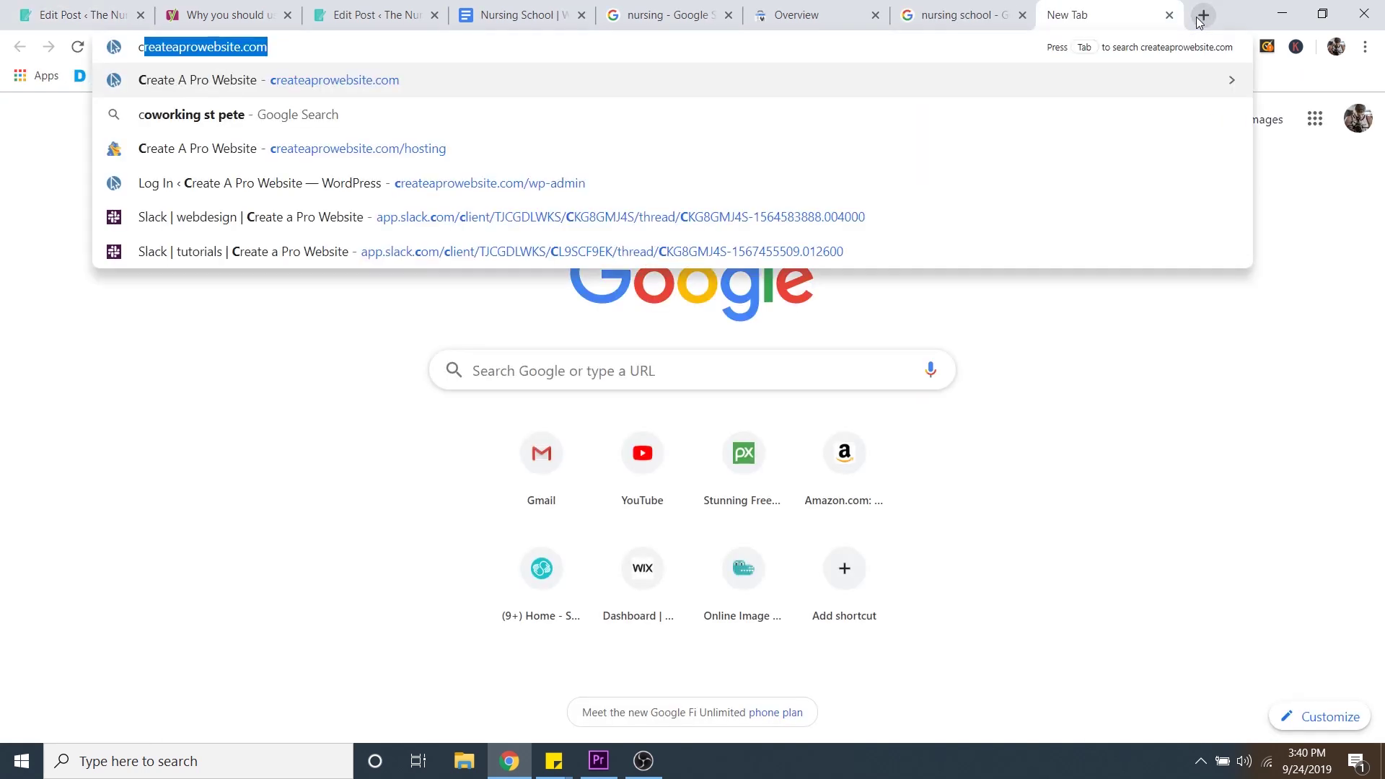
type("e")
key("Return")
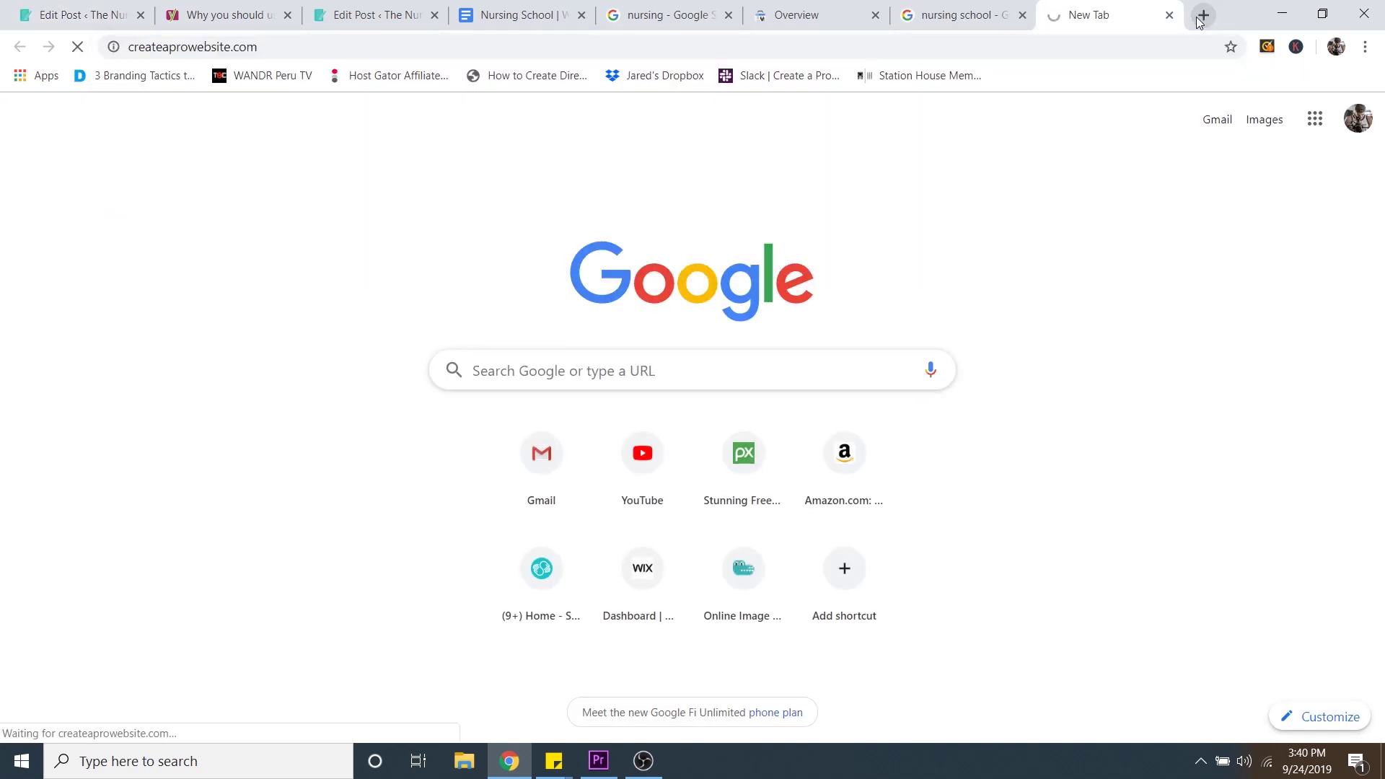
scroll(1159, 283, "down", 8)
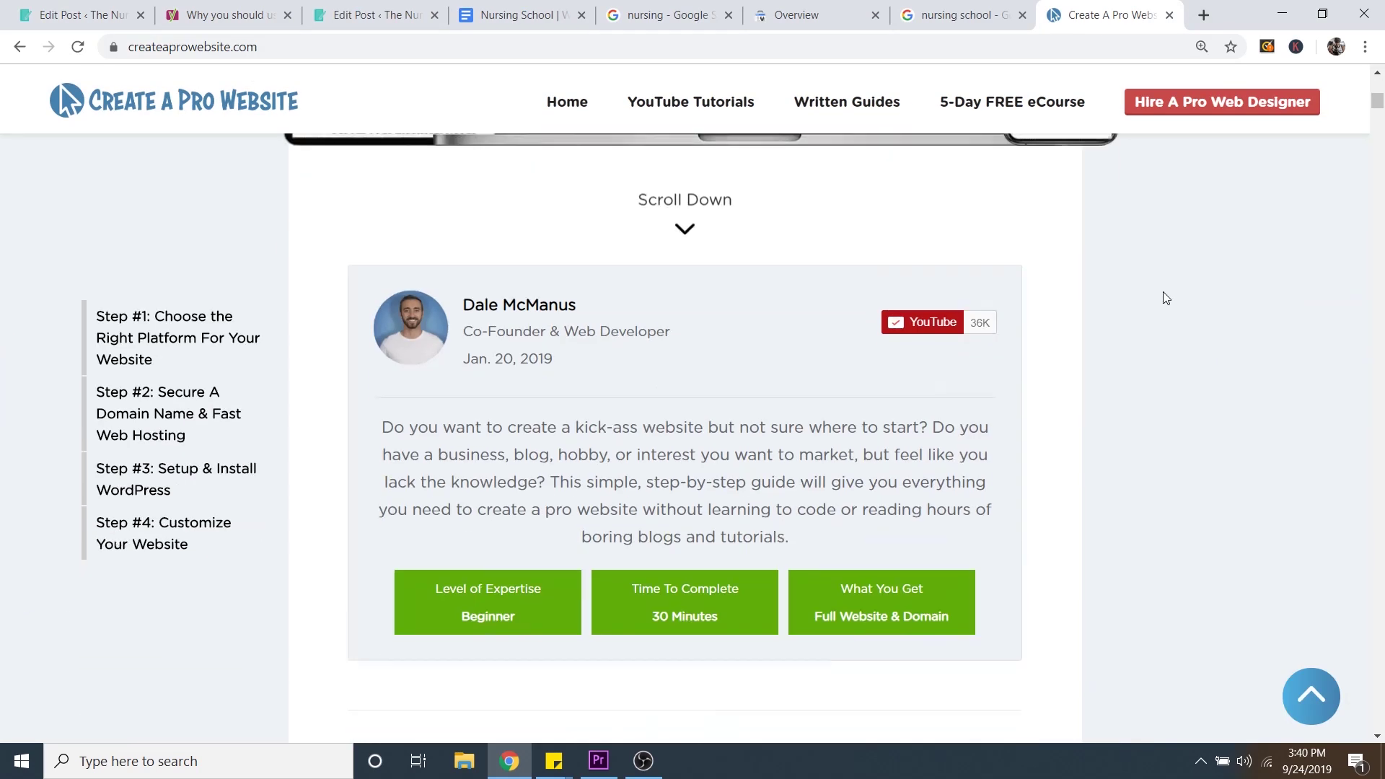
scroll(1158, 292, "down", 7)
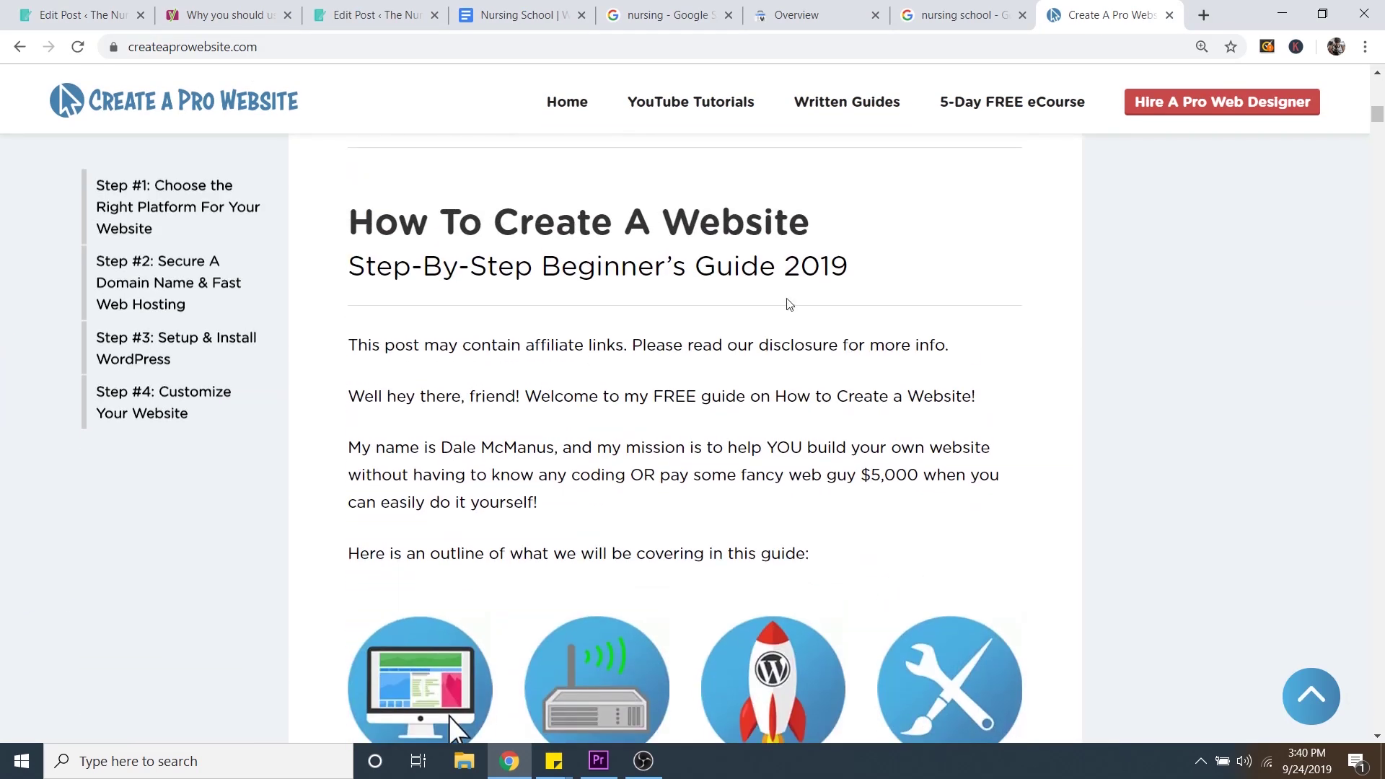
scroll(789, 304, "down", 20)
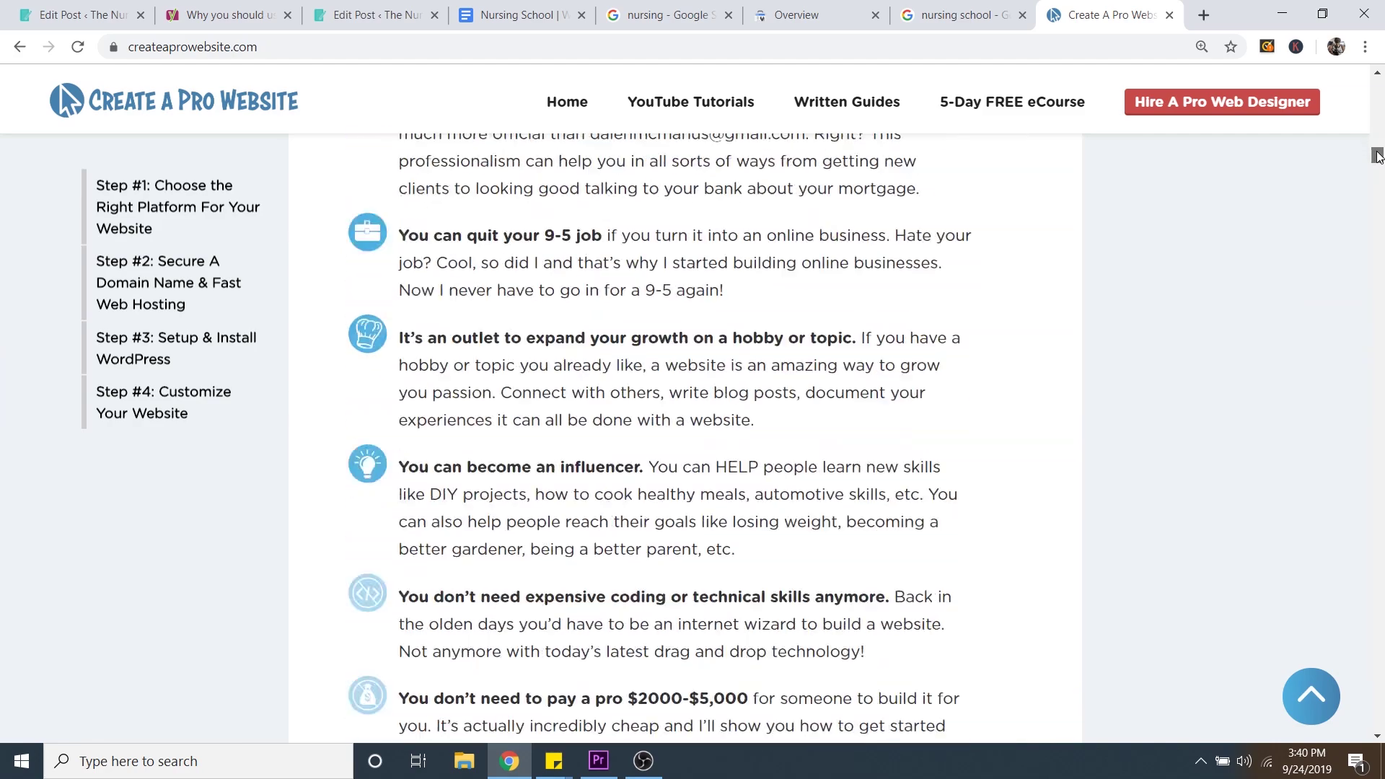
left_click_drag(1377, 156, 1377, 79)
scroll(1083, 412, "down", 8)
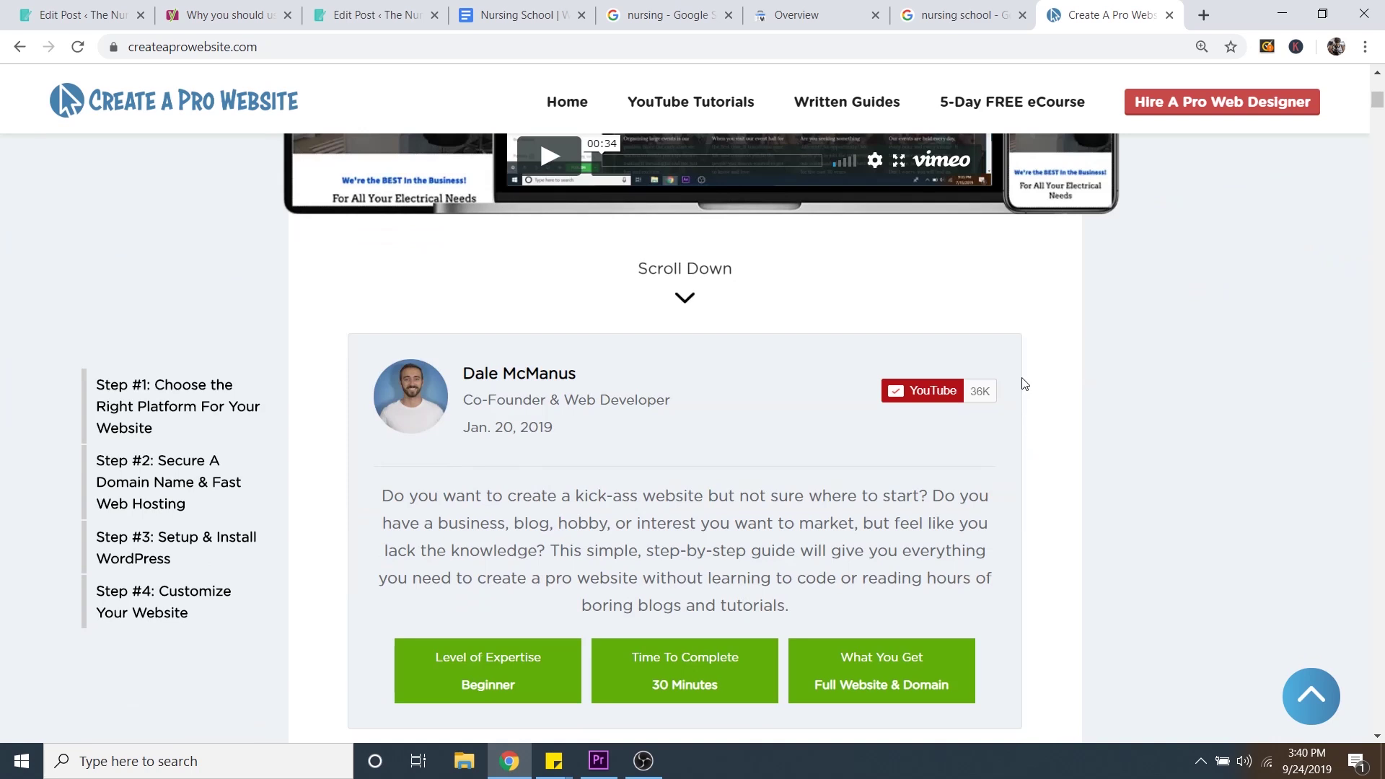
Return to the post editor and shorten the post's URL slug to nursing-school.
left_click(54, 5)
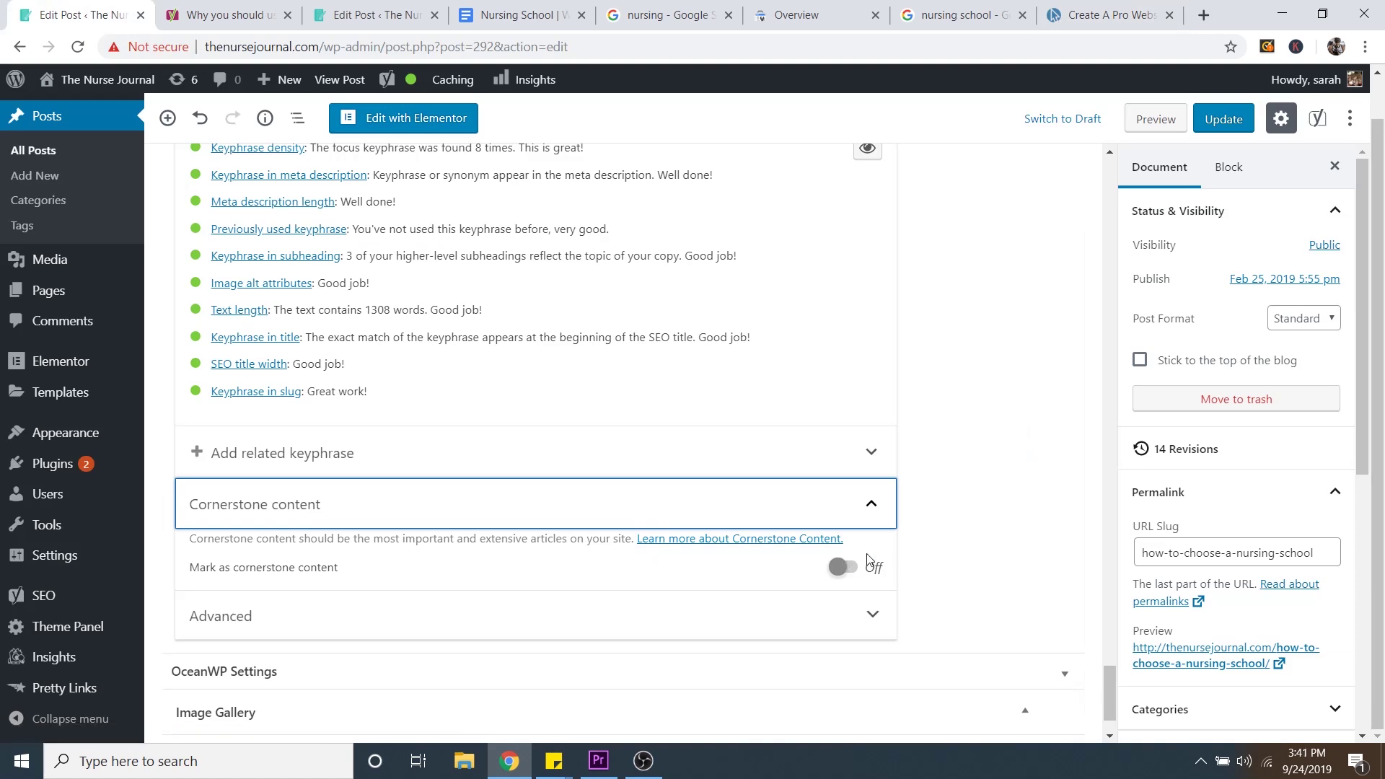
scroll(1271, 490, "down", 3)
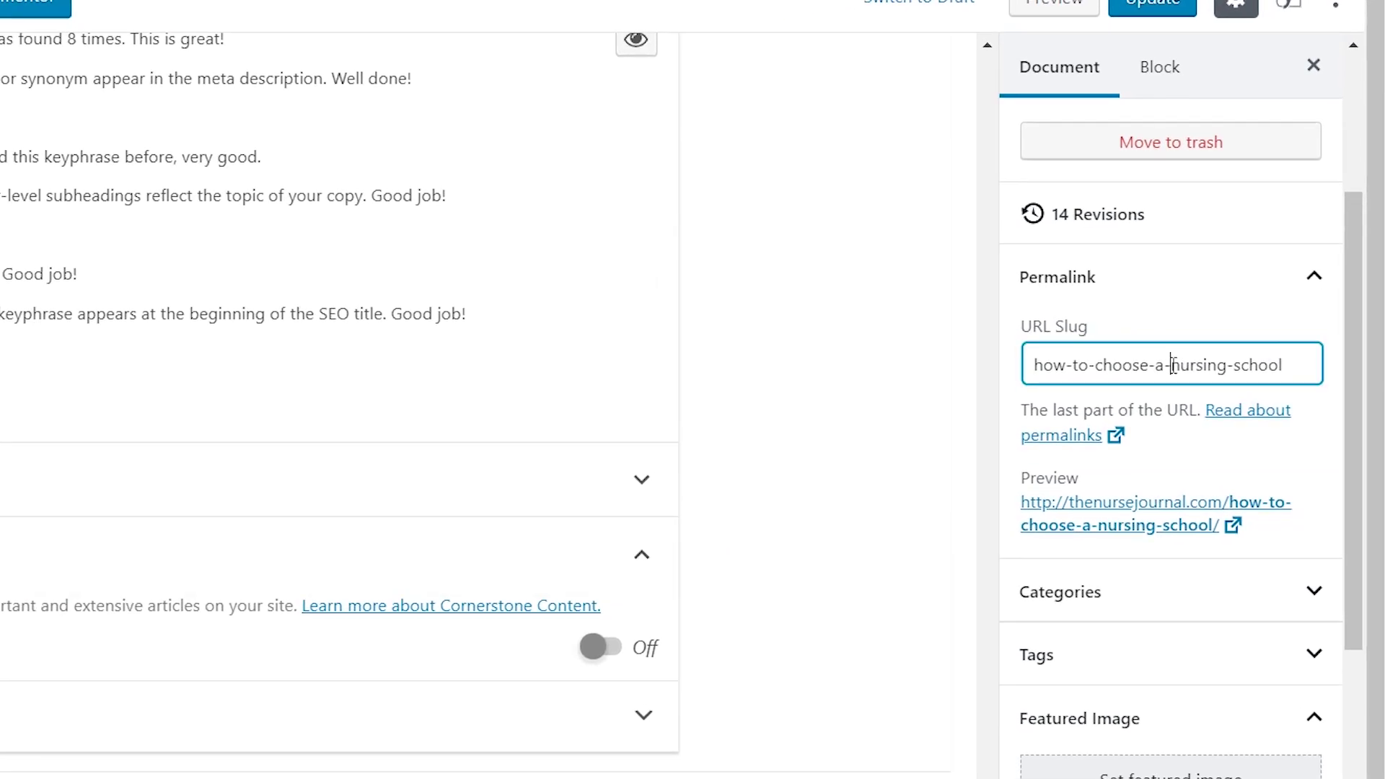
left_click_drag(1235, 373, 1130, 376)
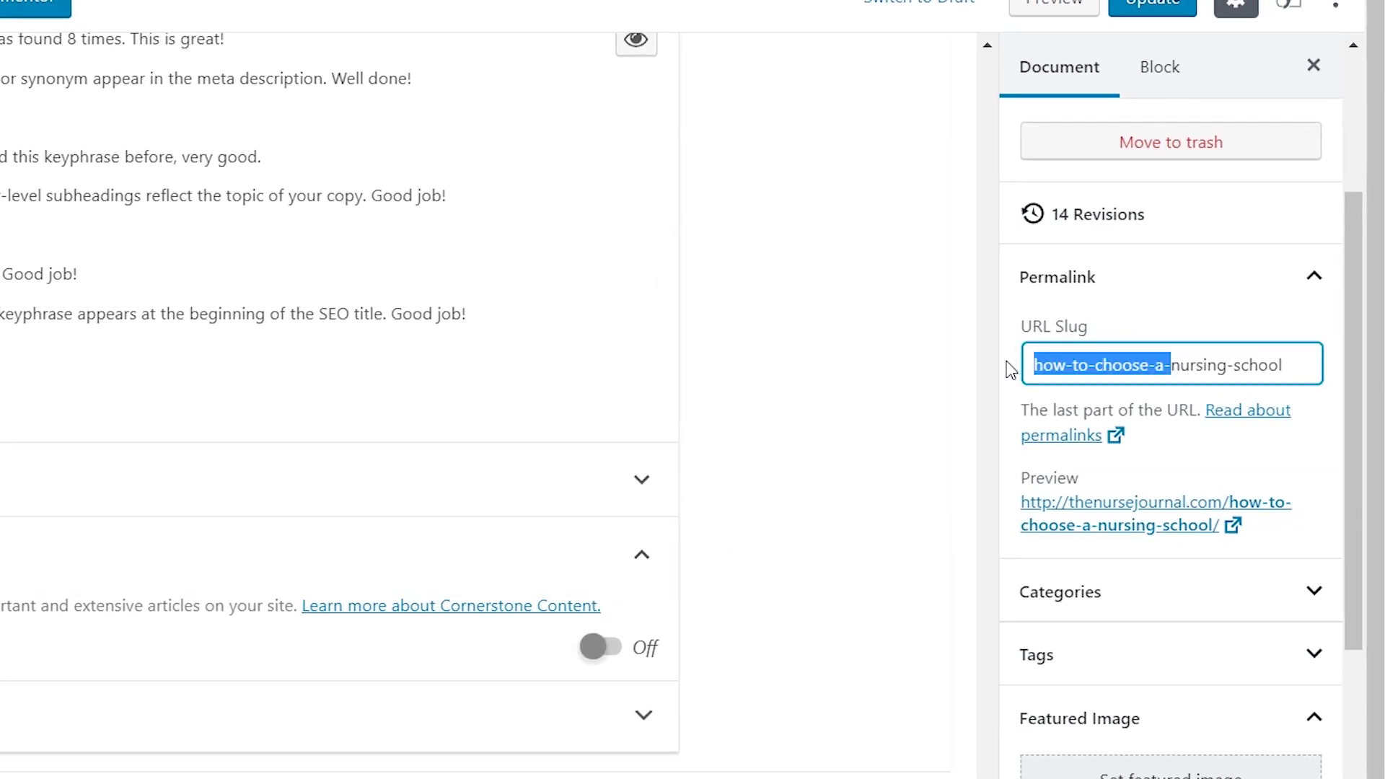
key("BackSpace")
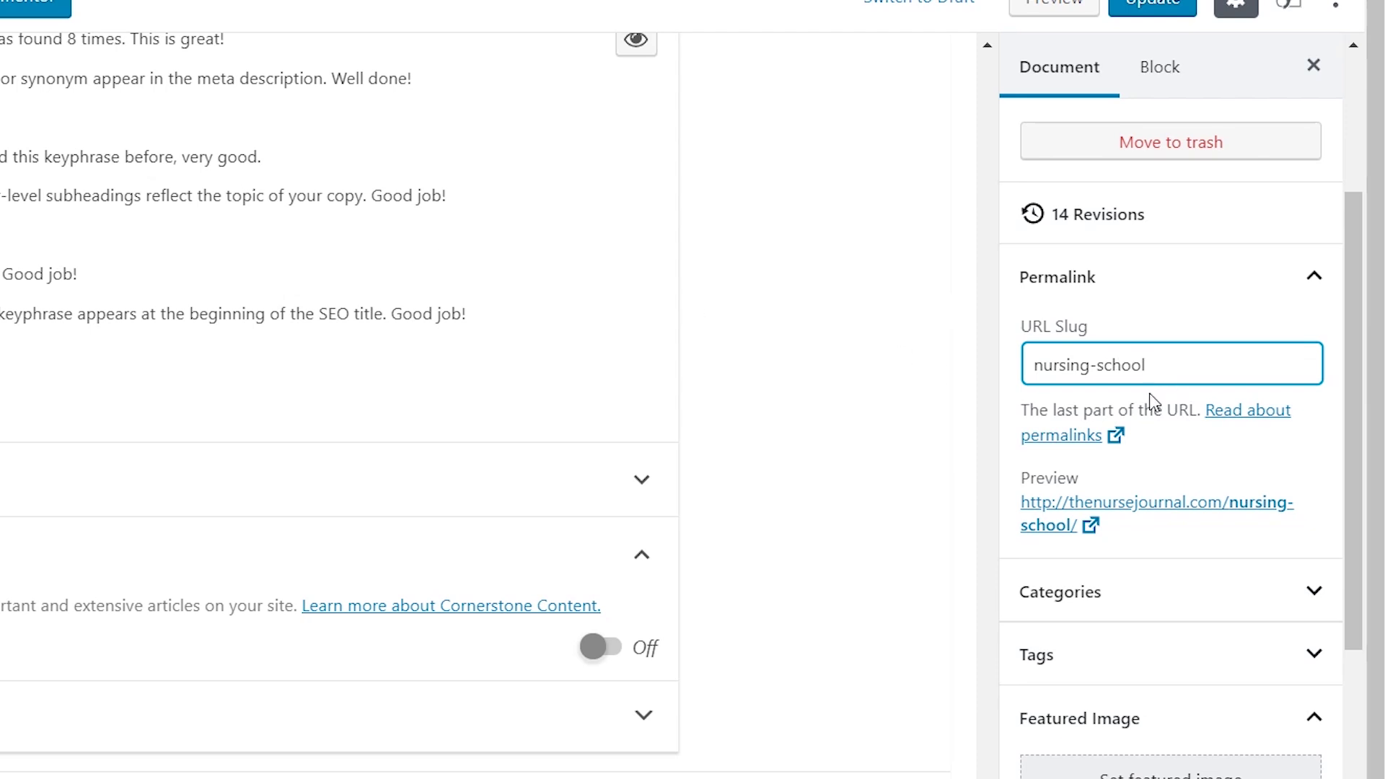
Expand the post's categories and check the Advice category assignment.
scroll(1183, 454, "down", 2)
left_click(1169, 468)
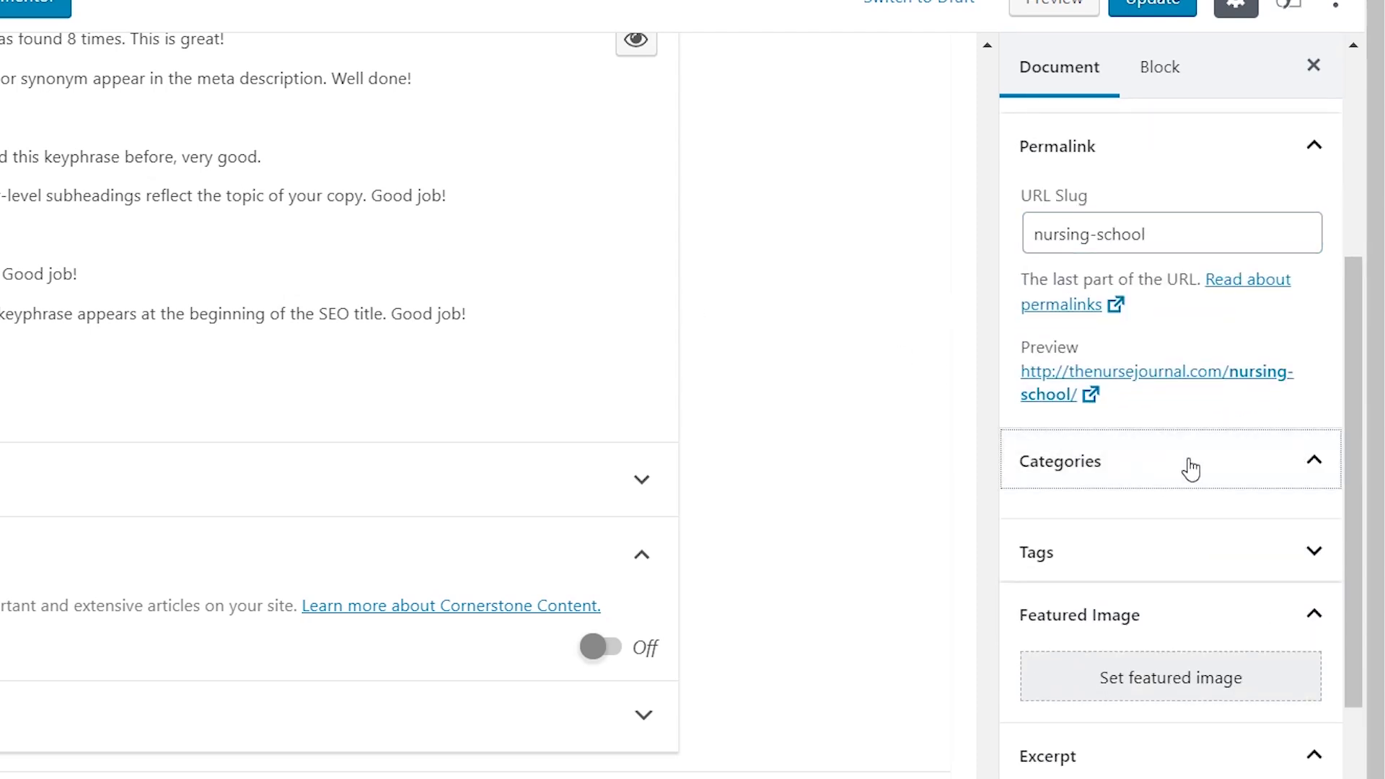
scroll(1215, 587, "down", 4)
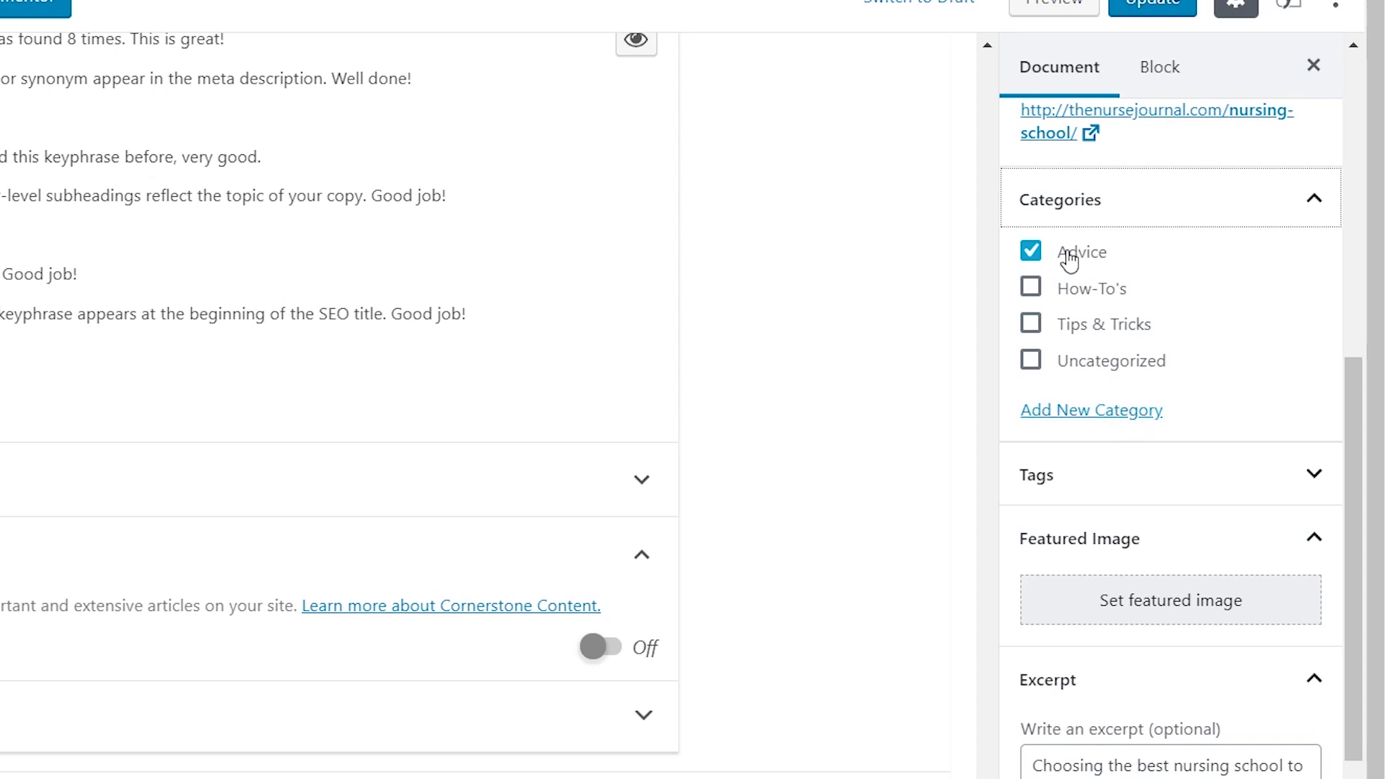
Tag the post with nursing, nursing career and nursing school.
scroll(1183, 347, "down", 2)
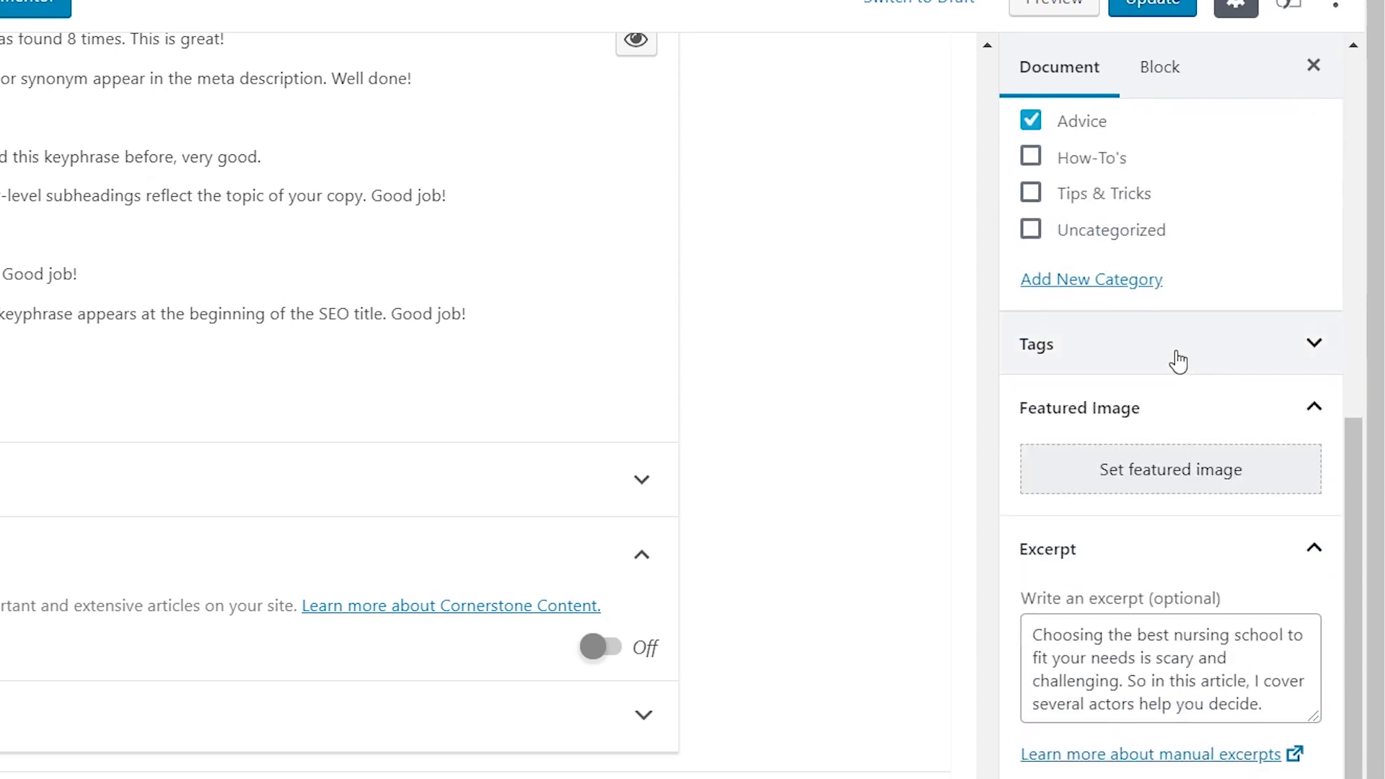
left_click(1181, 359)
left_click(1090, 446)
type("nursing, nursing career, nursing school")
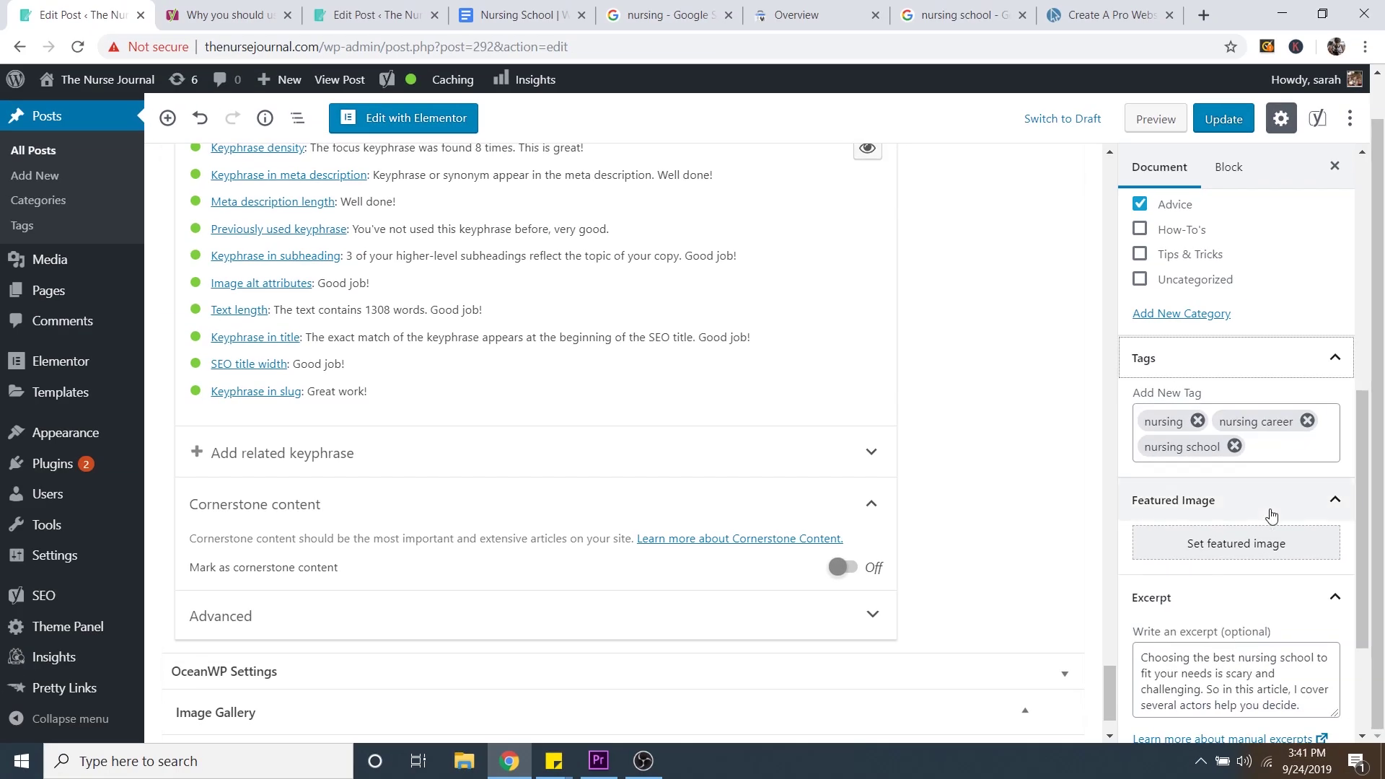
Set the laptop and coffee photo paper-3242863_640-min.jpg from the media library as the post's featured image.
left_click(1213, 550)
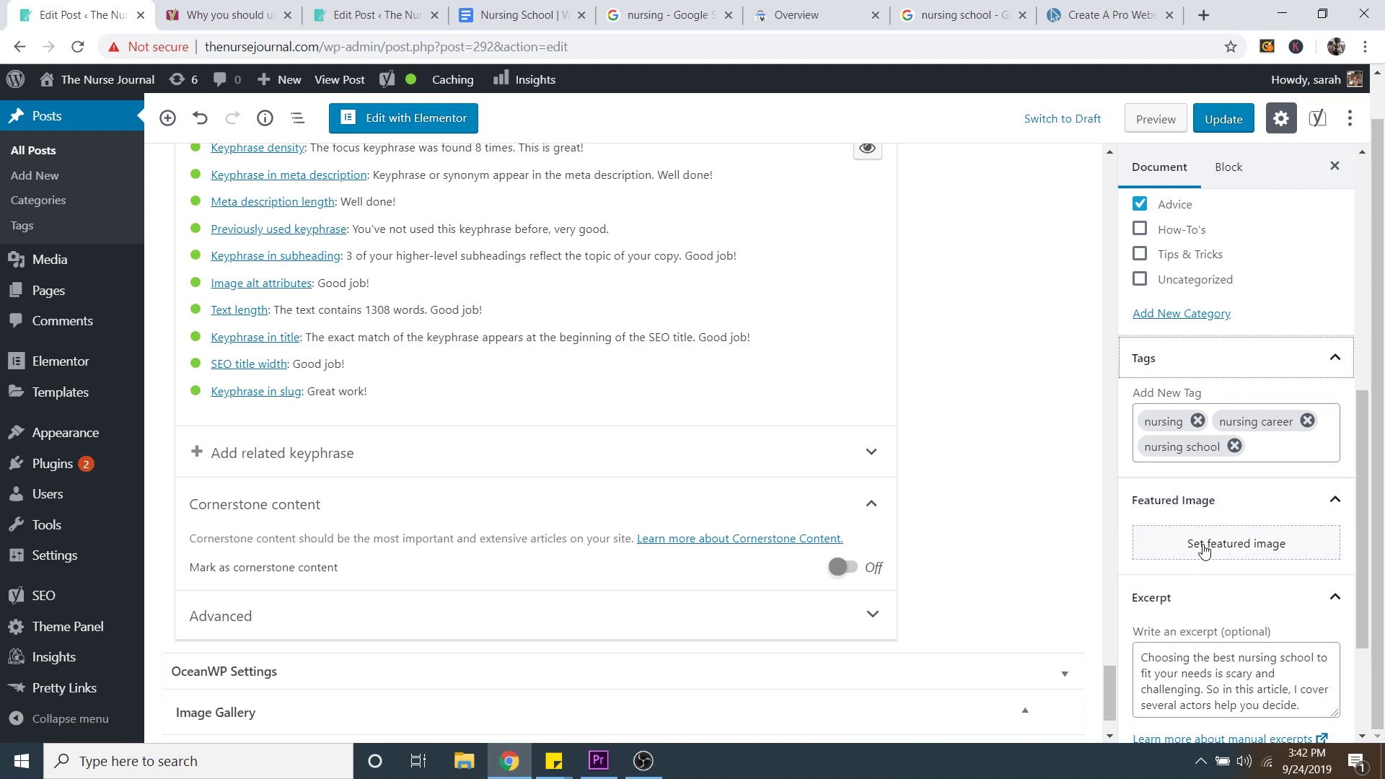
left_click(1206, 552)
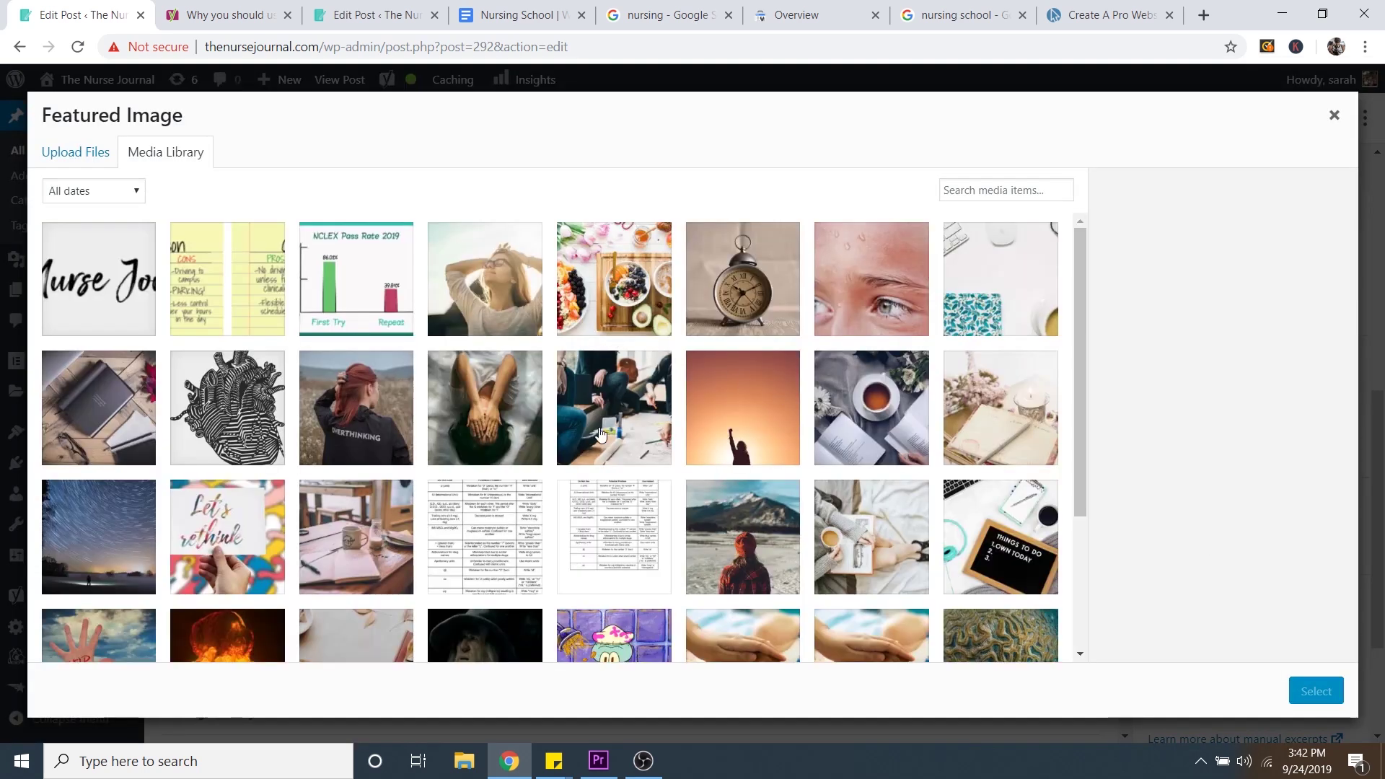
scroll(601, 434, "down", 12)
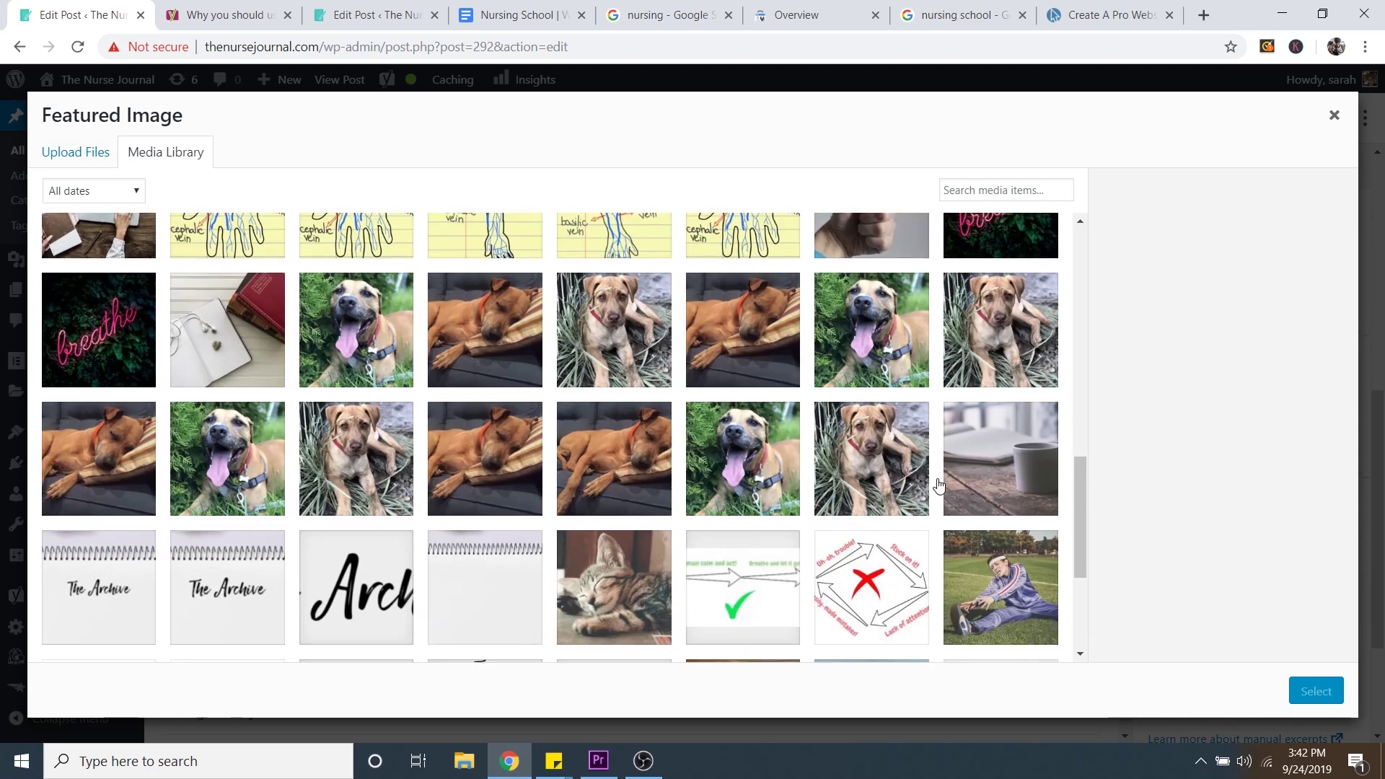
scroll(938, 485, "down", 4)
scroll(880, 498, "up", 5)
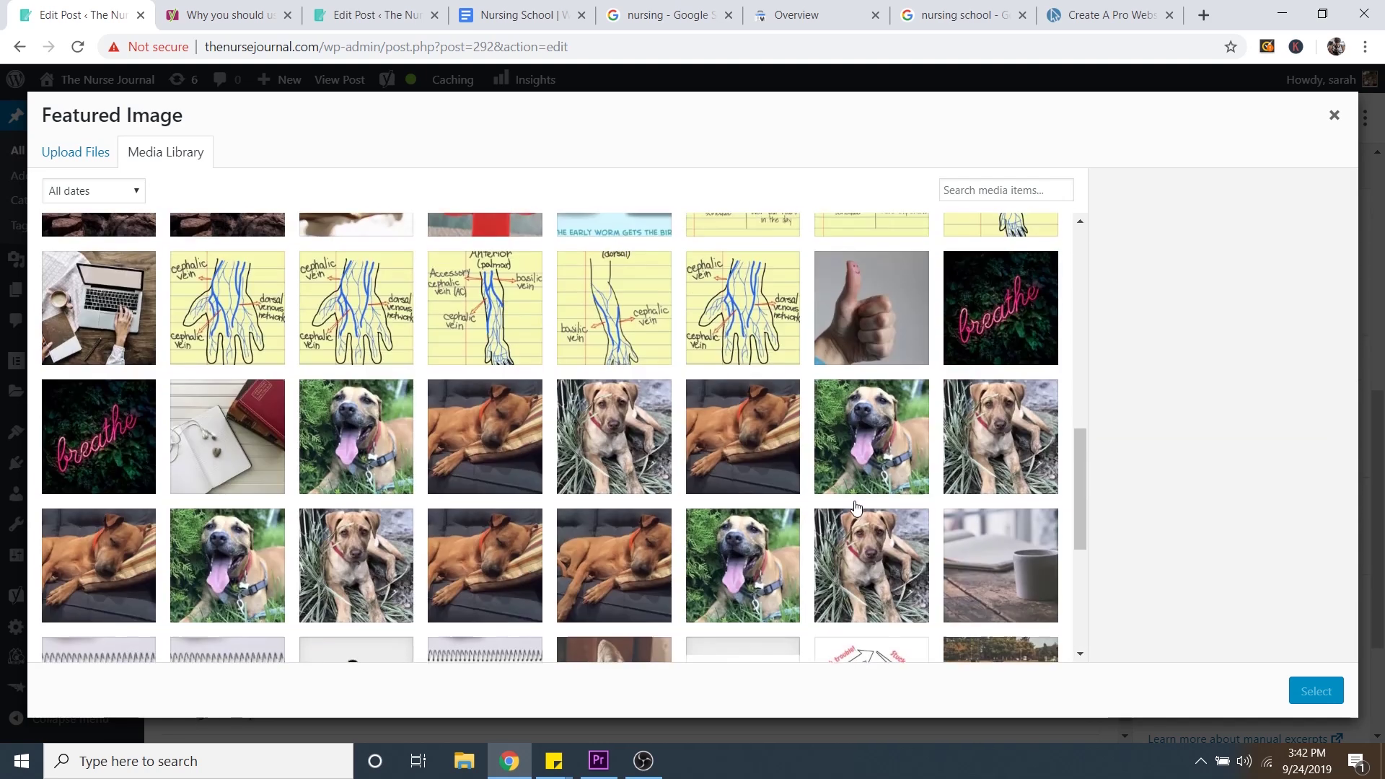
scroll(856, 509, "up", 3)
left_click(108, 483)
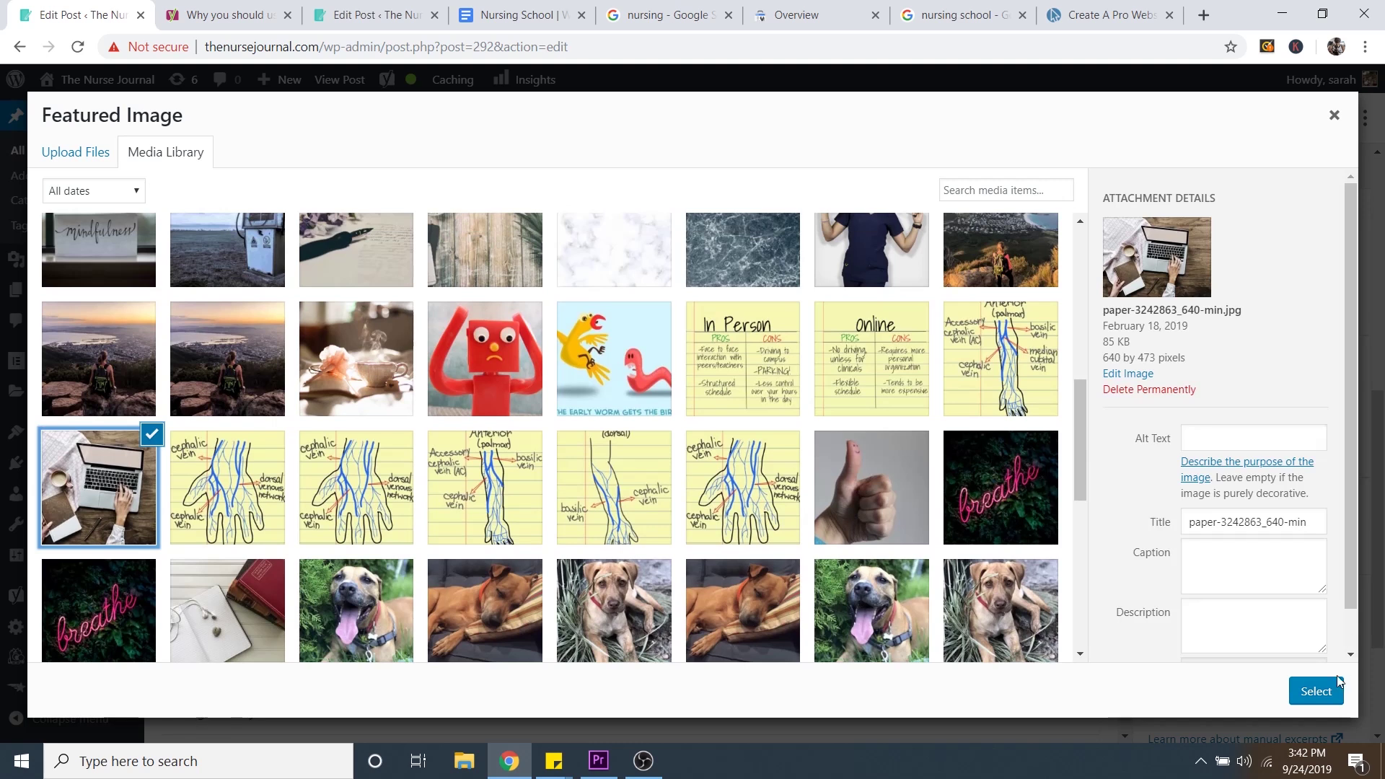
left_click(1314, 692)
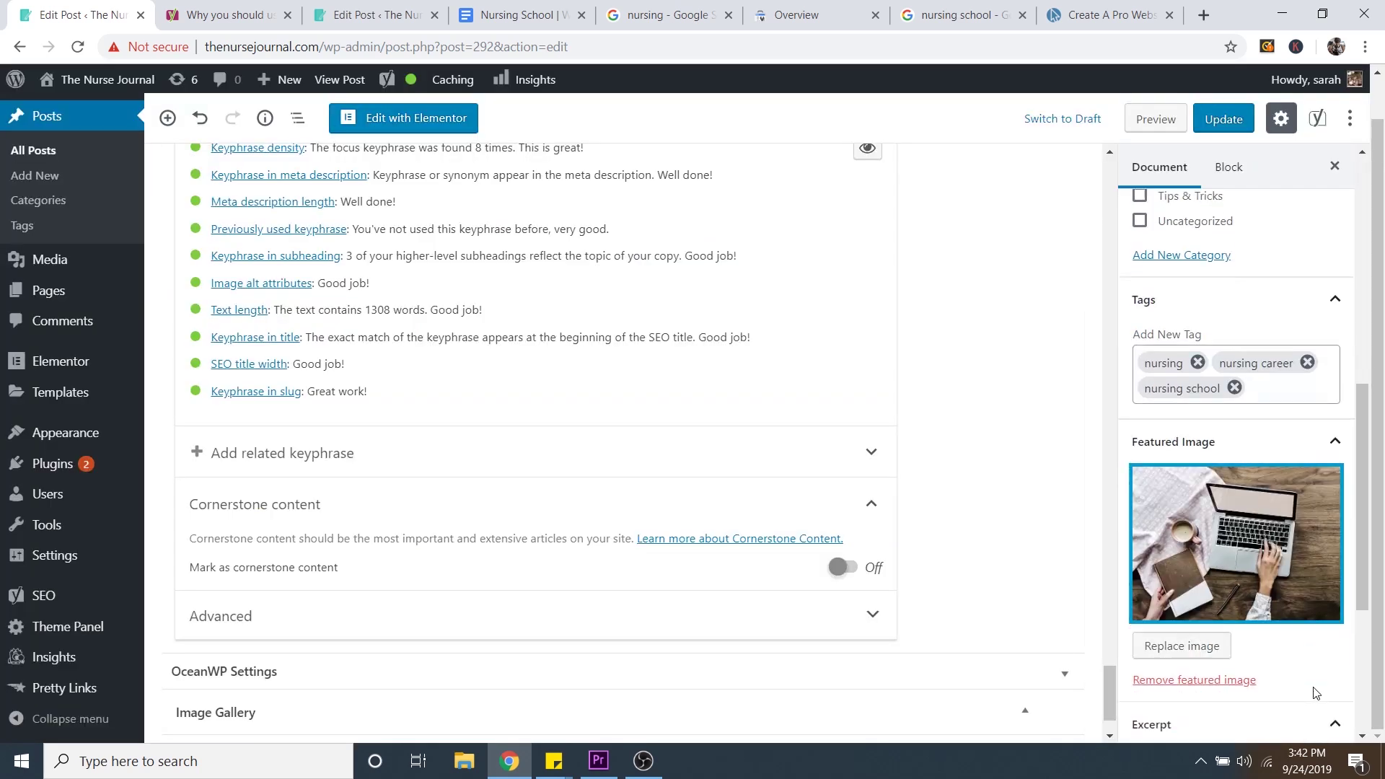
Update the post with its changes and open a preview of it.
scroll(1309, 685, "down", 4)
scroll(1268, 616, "up", 5)
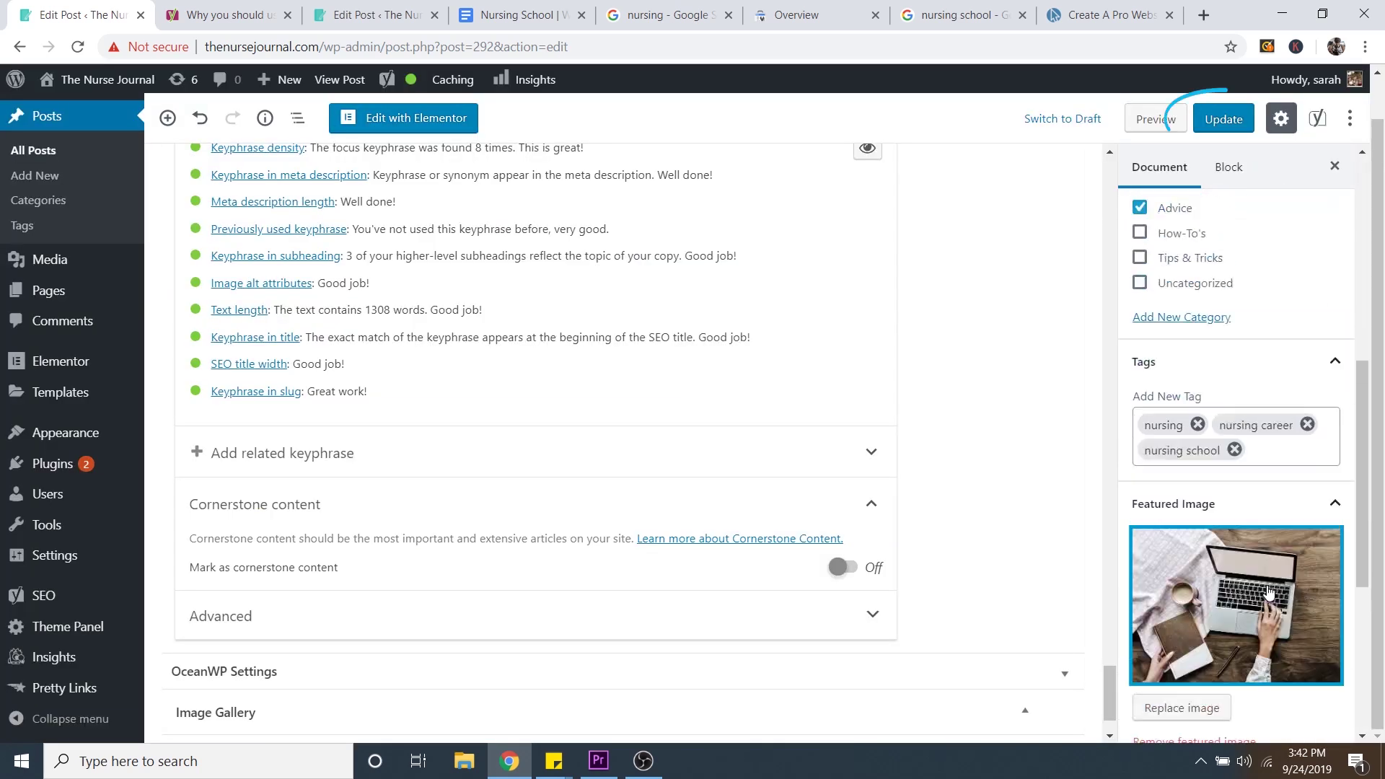
left_click(1224, 119)
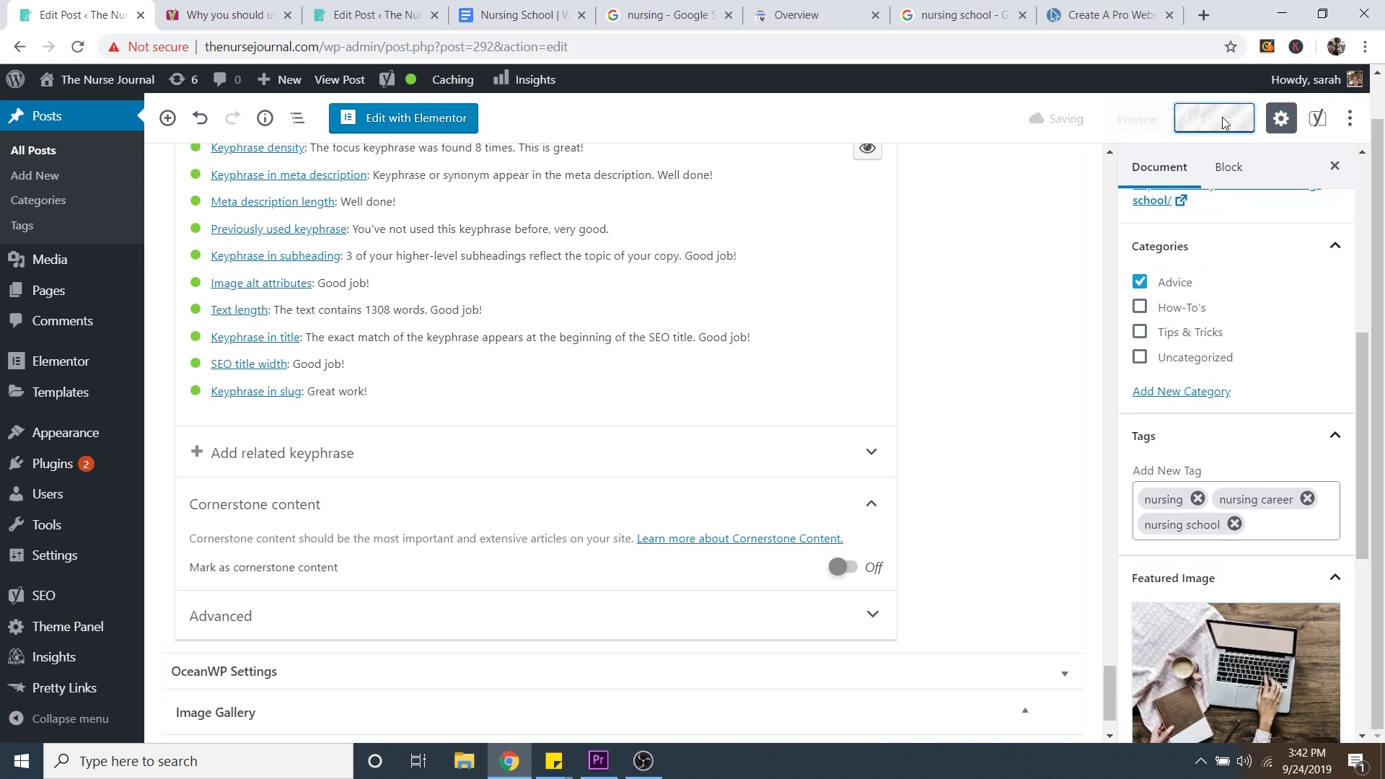
left_click(1156, 119)
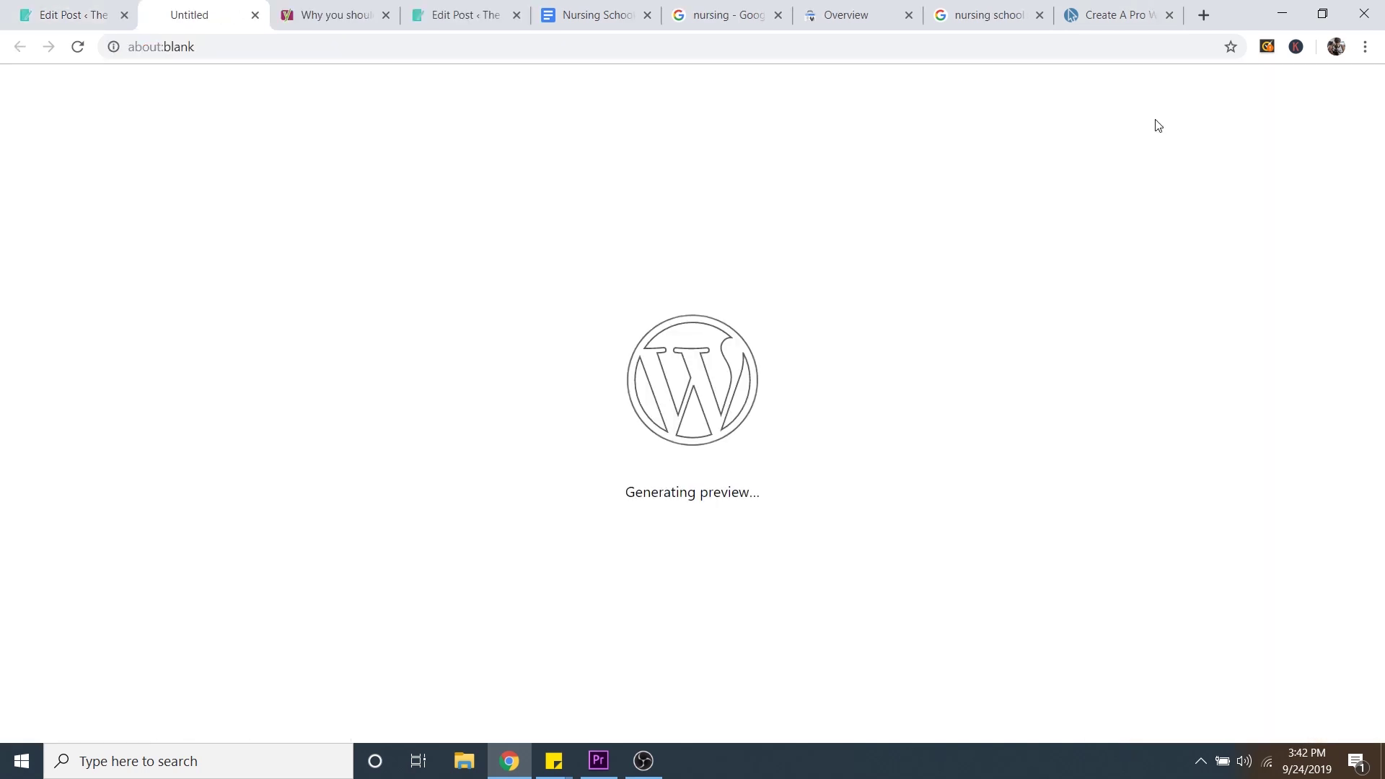
Review the previewed nursing school post from its title and introduction down through the in-person and online comparison.
scroll(1116, 134, "down", 6)
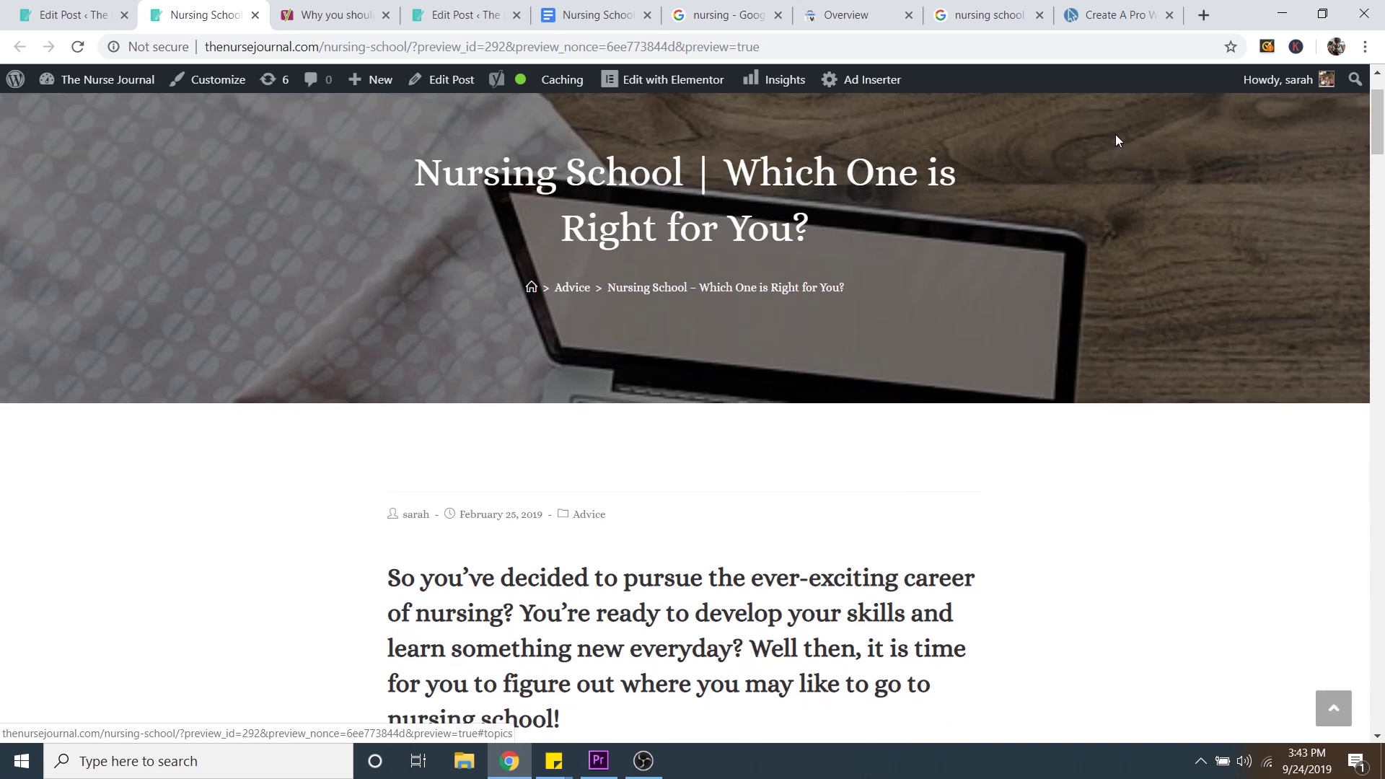
scroll(1116, 140, "down", 9)
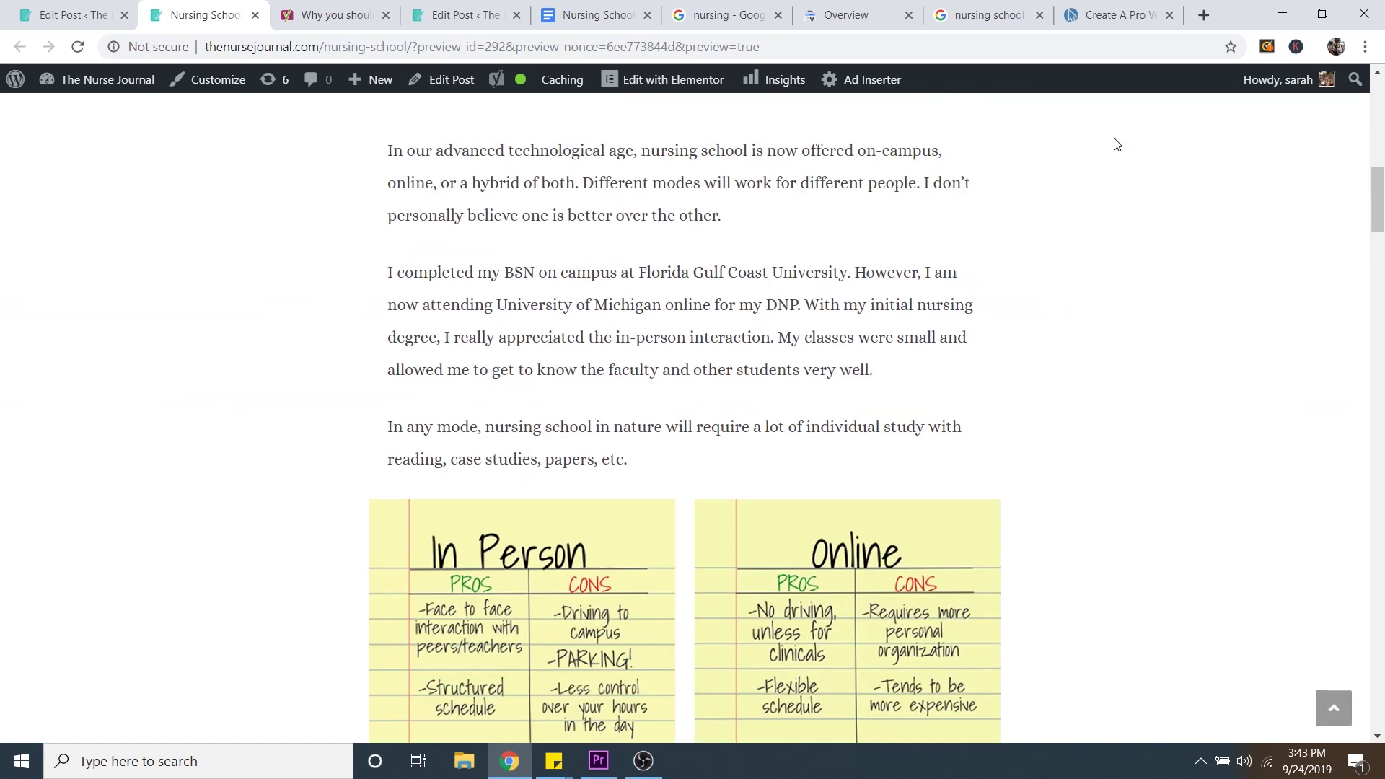
scroll(1116, 145, "down", 7)
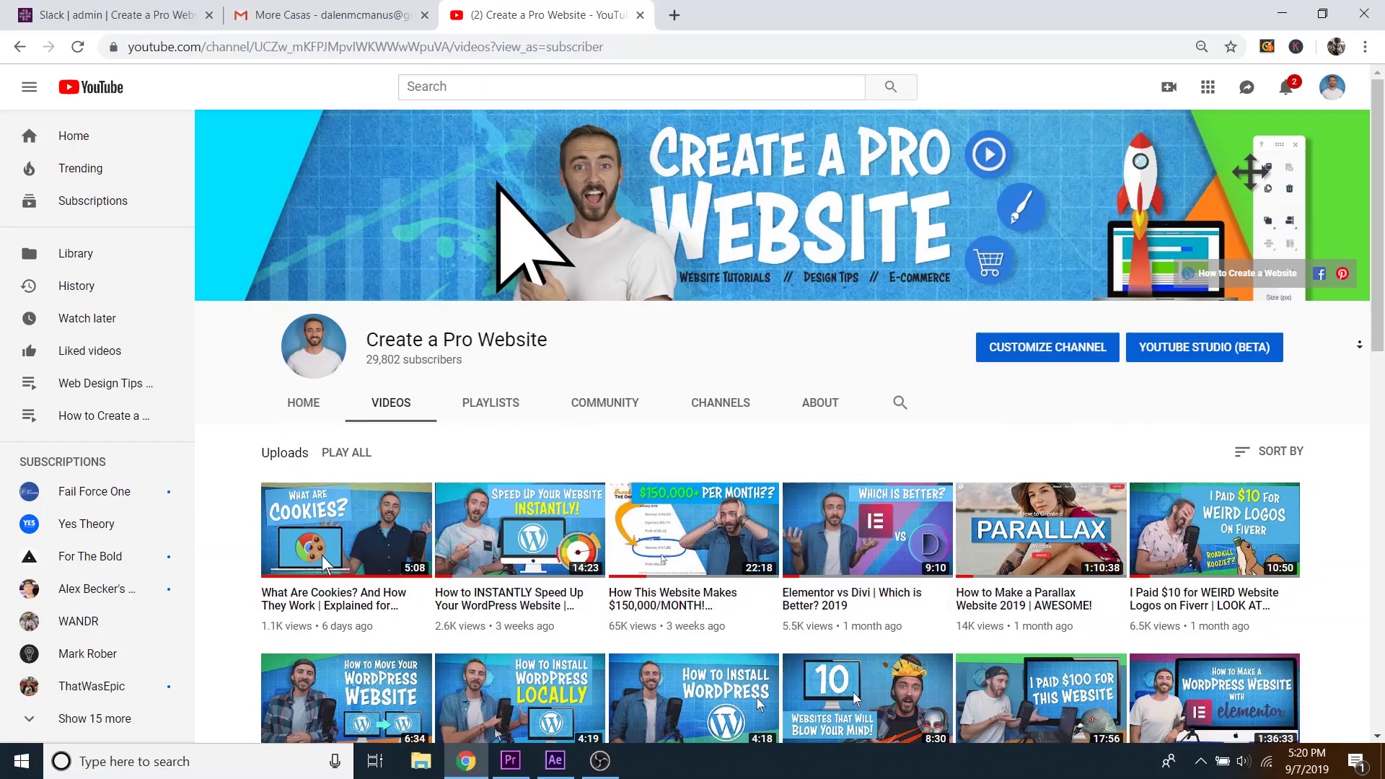
Browse the uploaded videos on the Create a Pro Website YouTube channel.
scroll(721, 433, "down", 3)
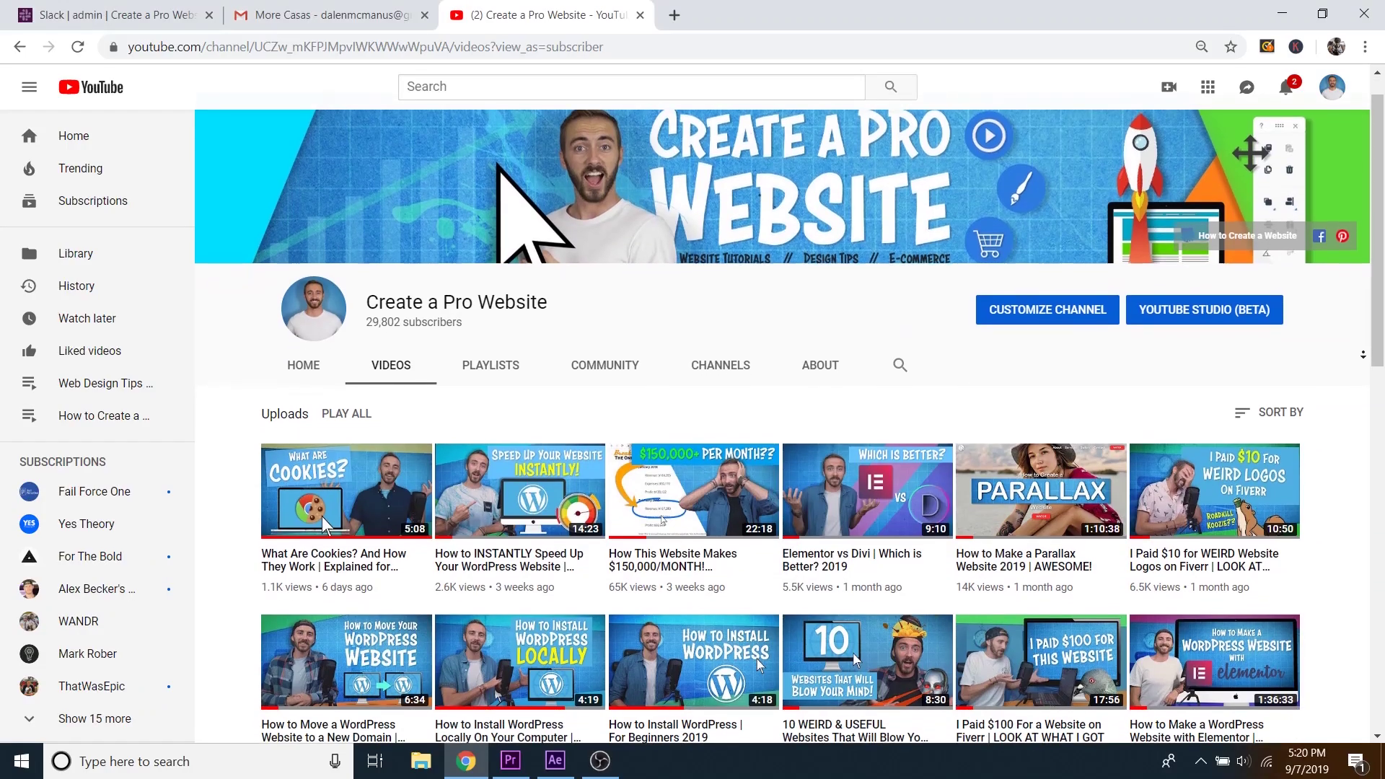
scroll(722, 433, "down", 2)
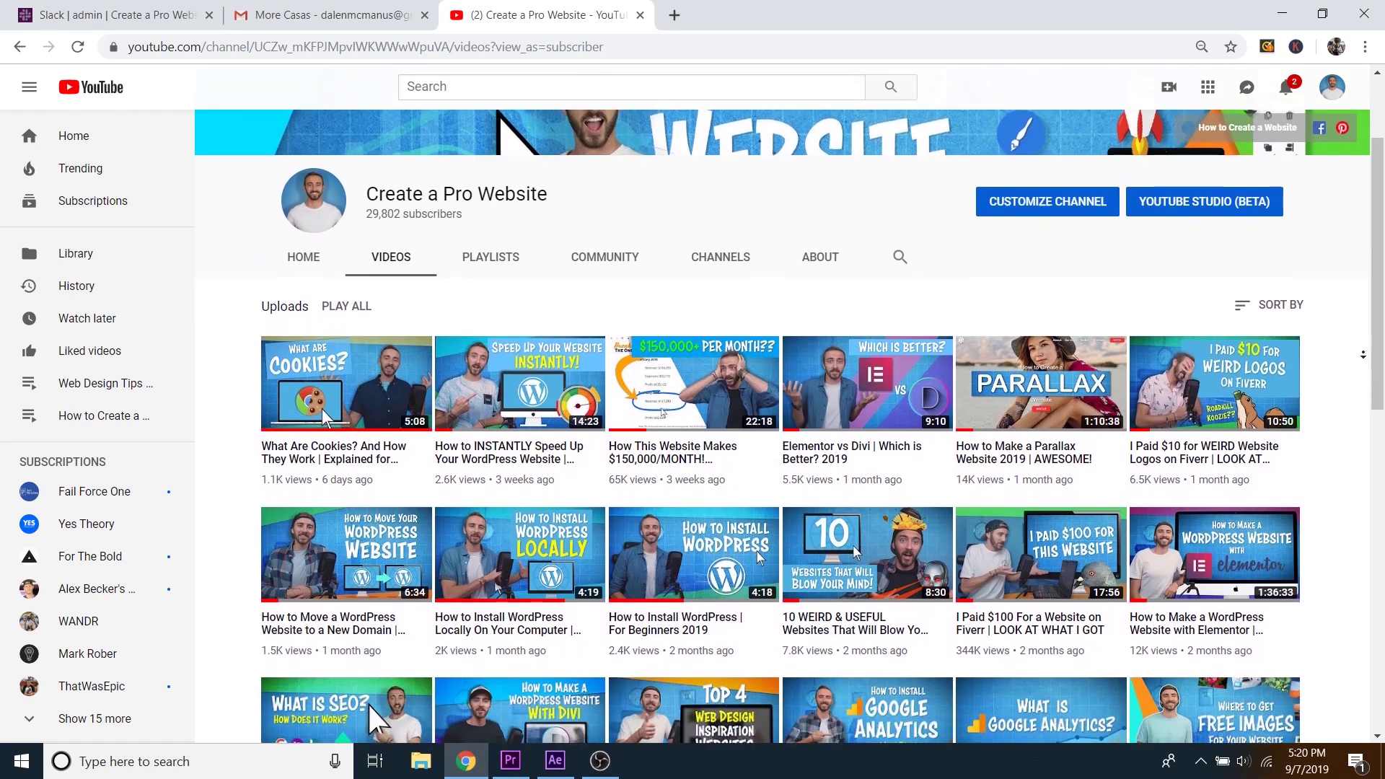
scroll(722, 433, "down", 2)
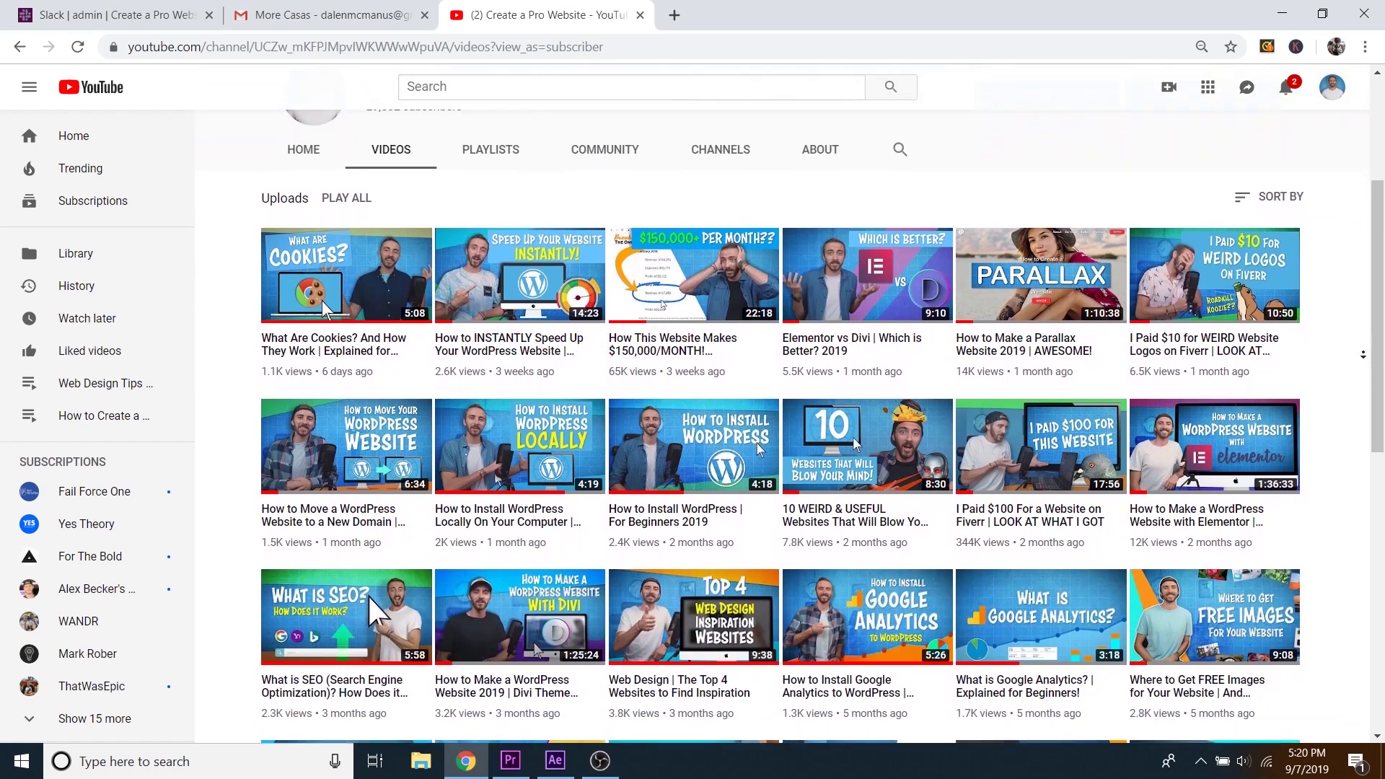
scroll(721, 433, "down", 2)
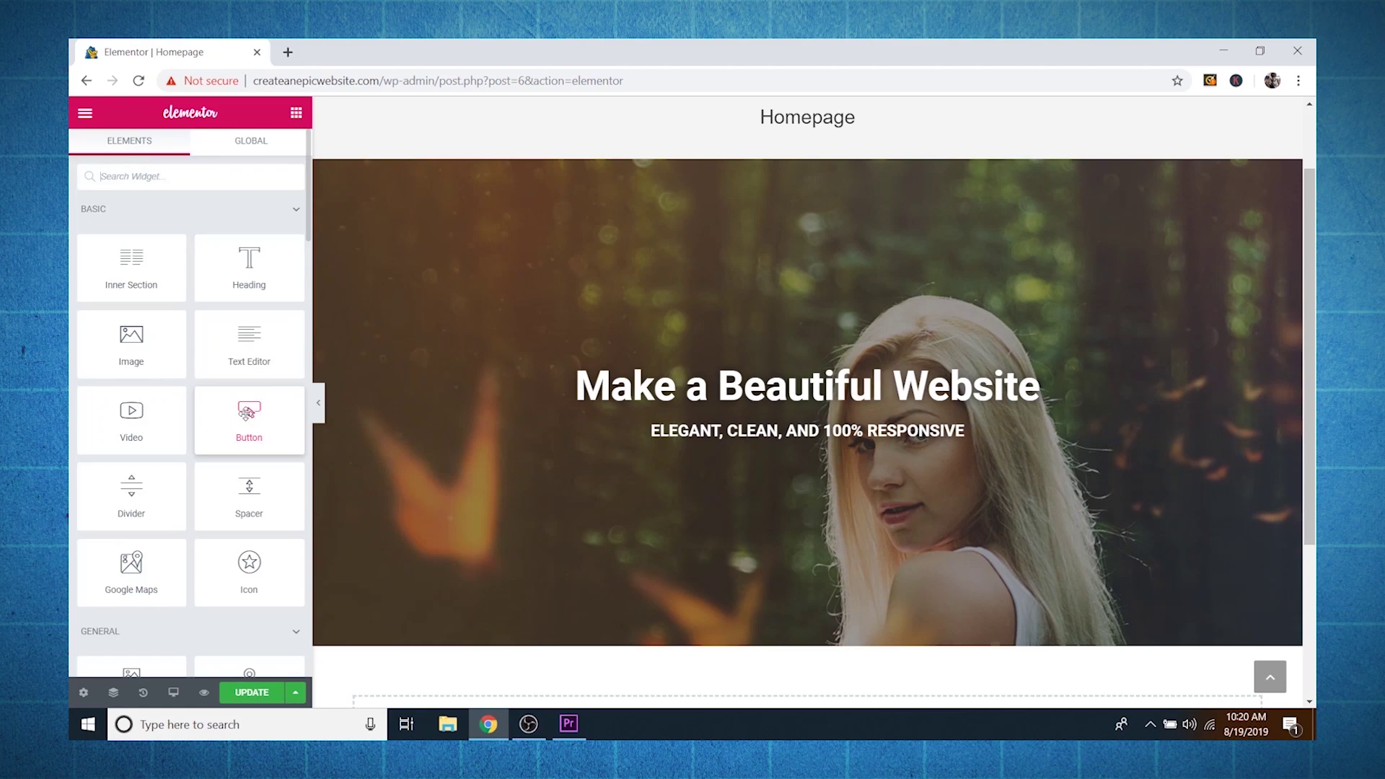
Add a Button widget below the hero subheading of the homepage in Elementor.
left_click_drag(244, 418, 832, 439)
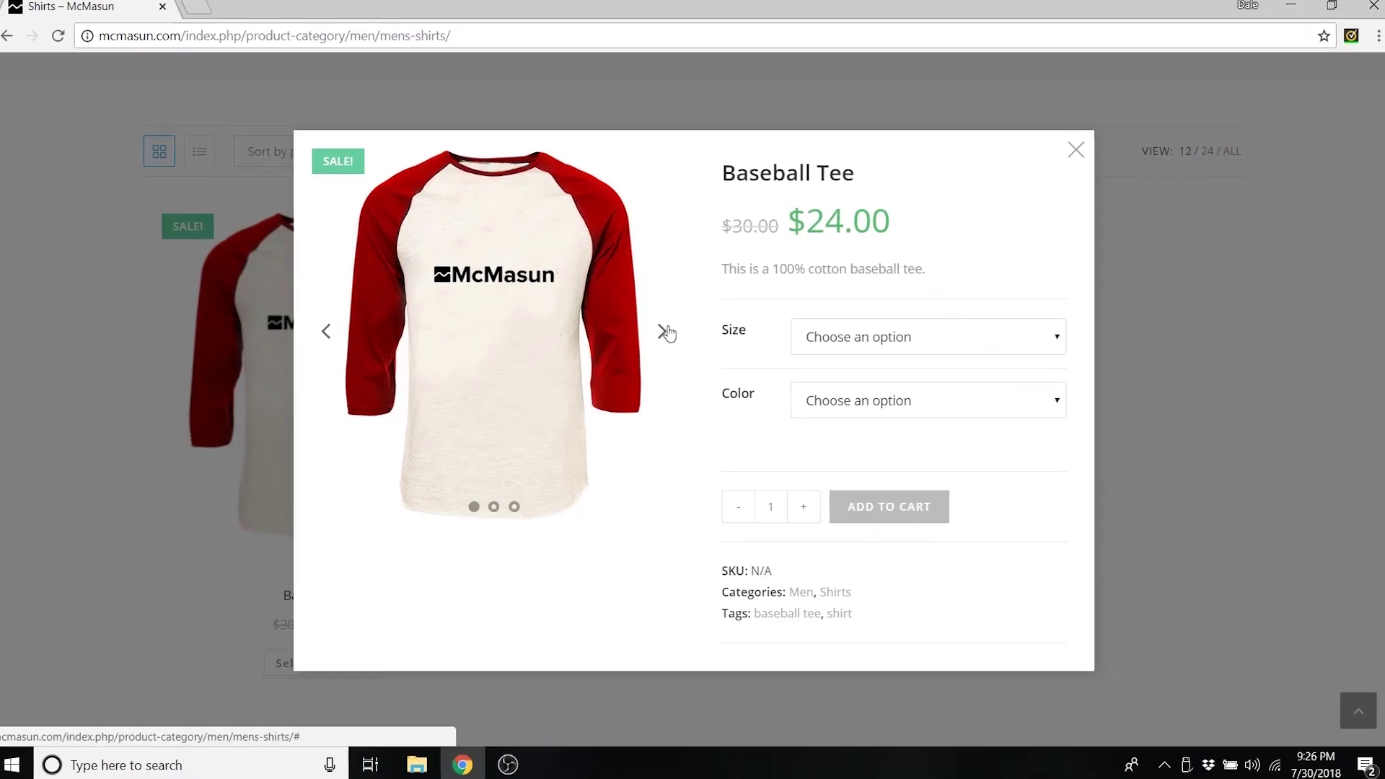
View the Baseball Tee's next product image and look through the McMasun store homepage down to its latest products.
left_click(664, 331)
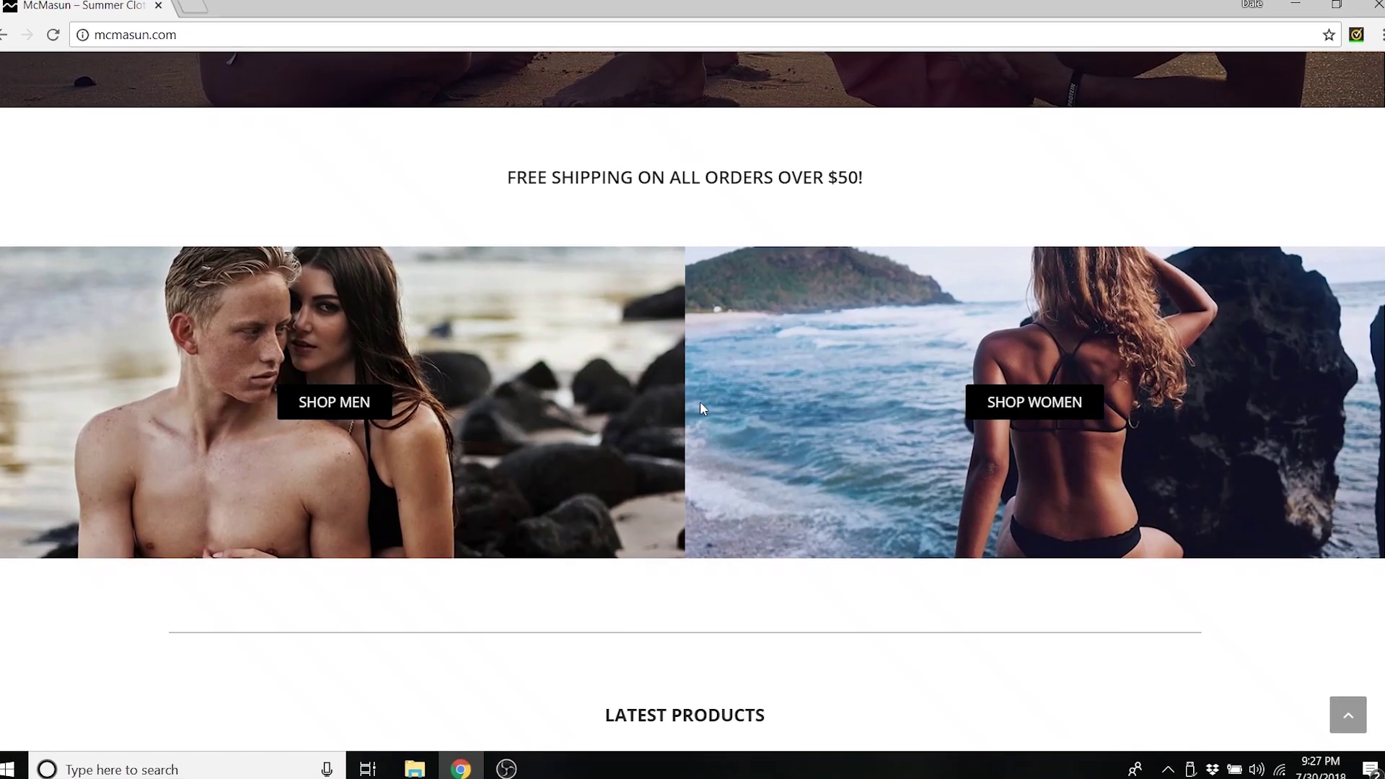
scroll(700, 401, "down", 3)
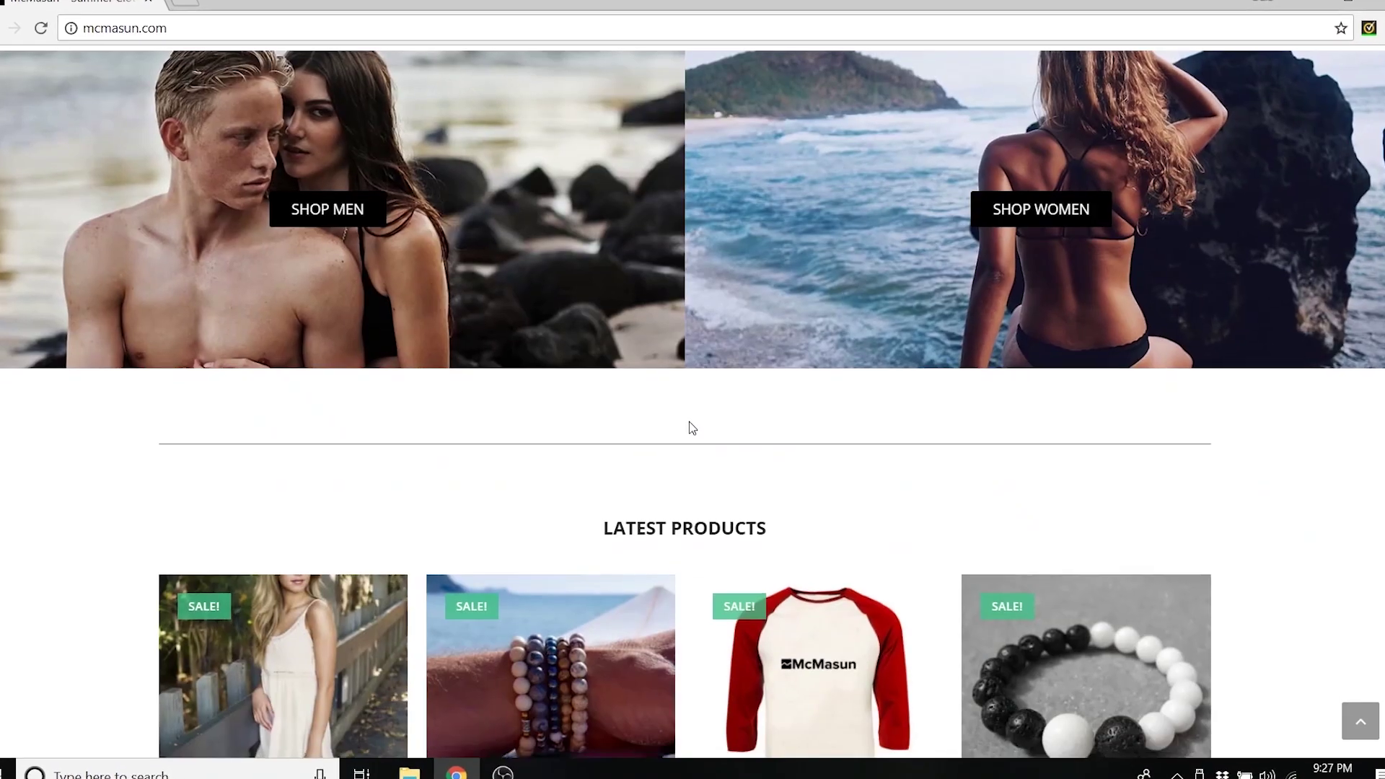
scroll(685, 404, "down", 5)
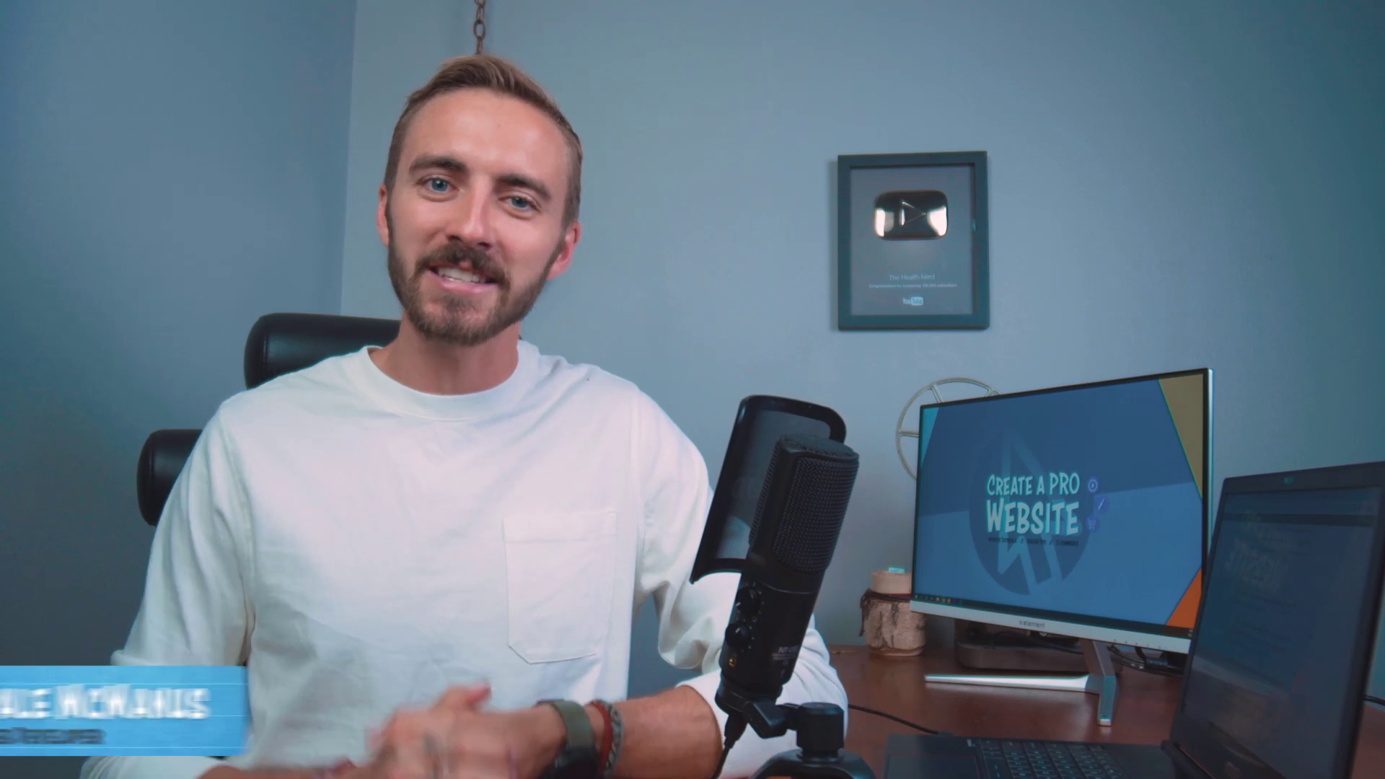